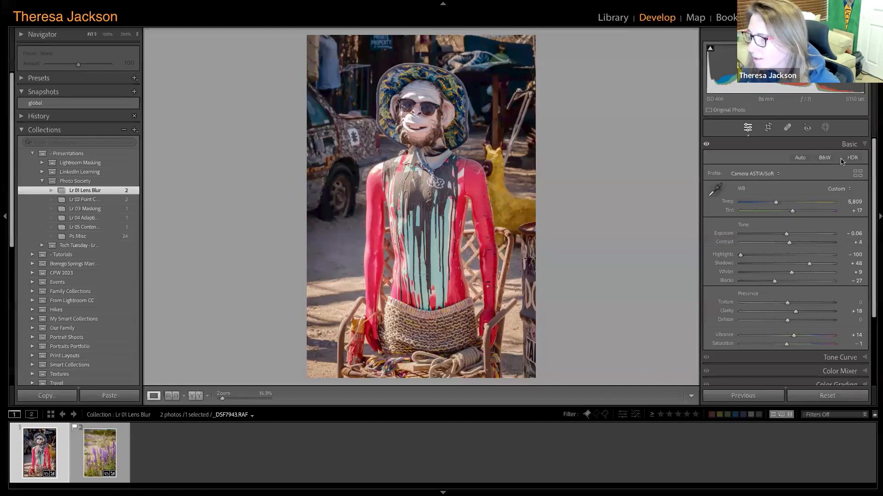
Switch to Chrome and copy the link to the Adobe Blog article "High Dynamic Range Explained".
{"action": "key", "text": "super+h"}
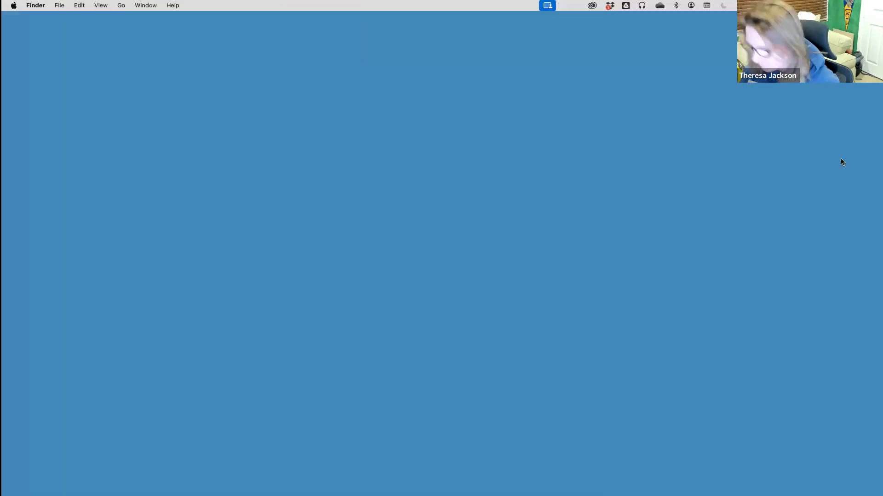
{"action": "key", "text": "ctrl+Left"}
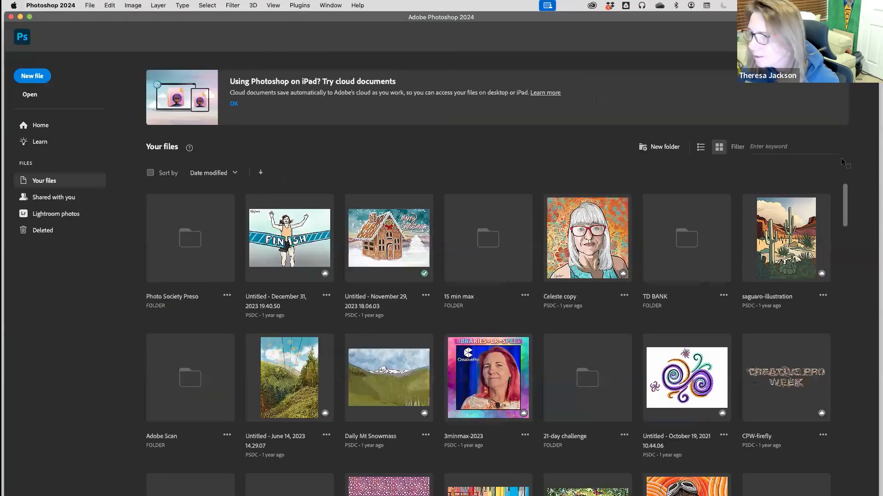
{"action": "mouse_move", "coordinate": [444, 485]}
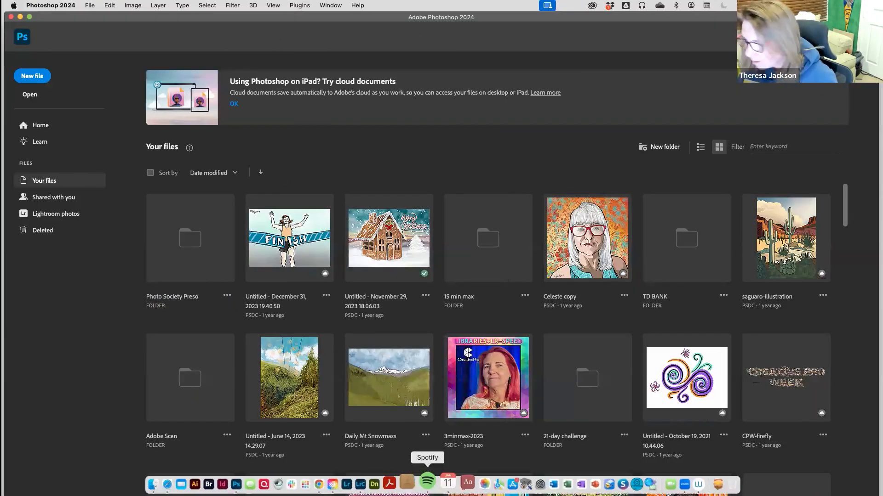
{"action": "left_click", "coordinate": [332, 482]}
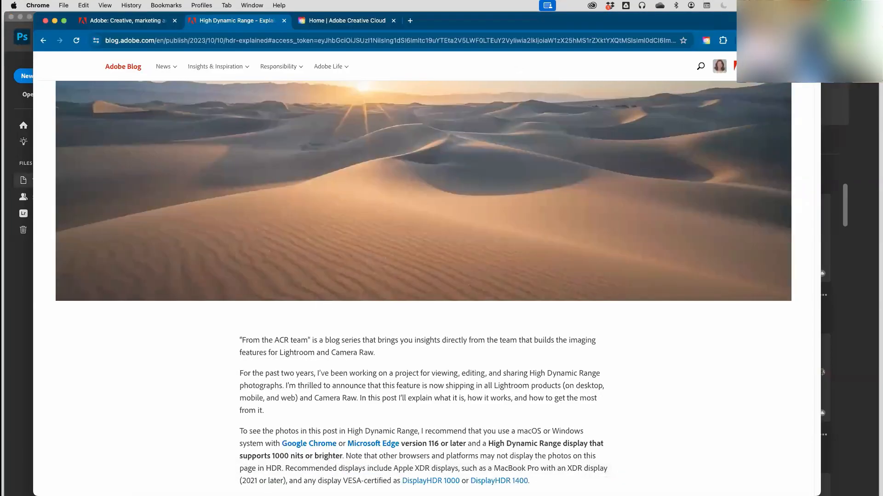
{"action": "scroll", "coordinate": [782, 88], "scroll_direction": "up", "scroll_amount": 5}
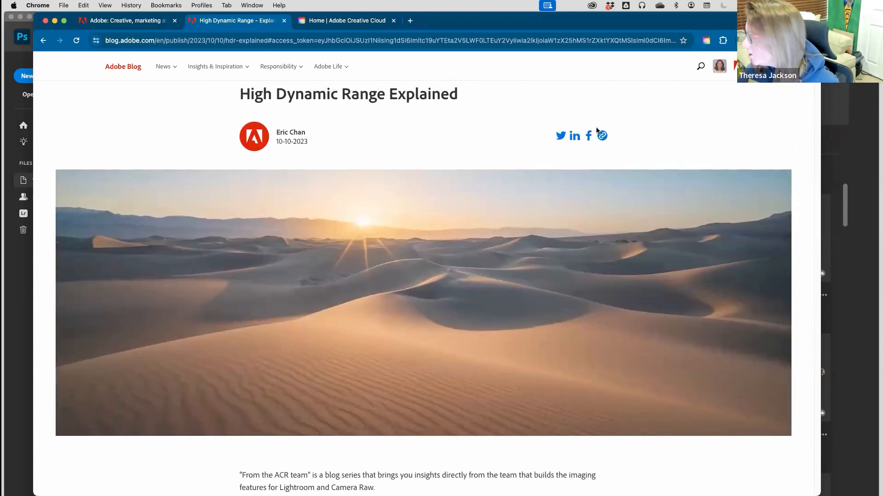
{"action": "left_click", "coordinate": [603, 136]}
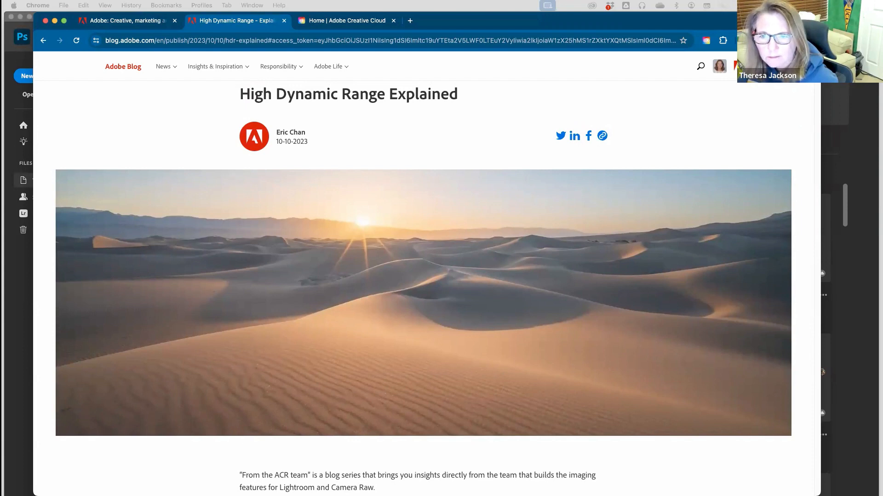
{"action": "left_click", "coordinate": [602, 137]}
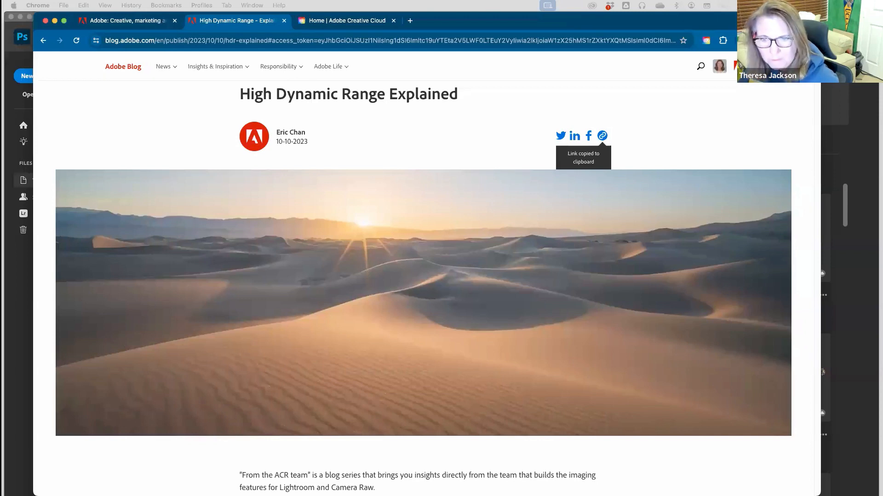
{"action": "left_click", "coordinate": [377, 41]}
{"action": "left_click", "coordinate": [118, 111]}
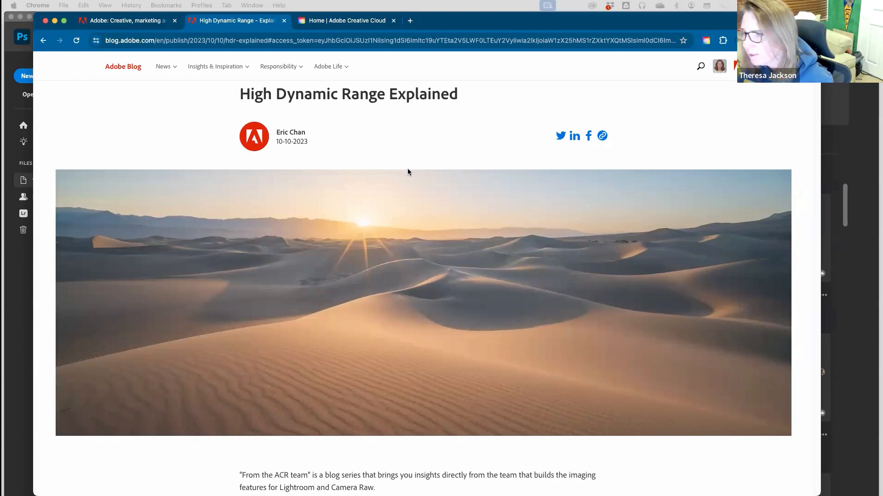
Read the article's introduction and "What is High Dynamic Range?" section, revealing the HDR version of the ice cap waterfalls photo.
{"action": "scroll", "coordinate": [411, 182], "scroll_direction": "down", "scroll_amount": 4}
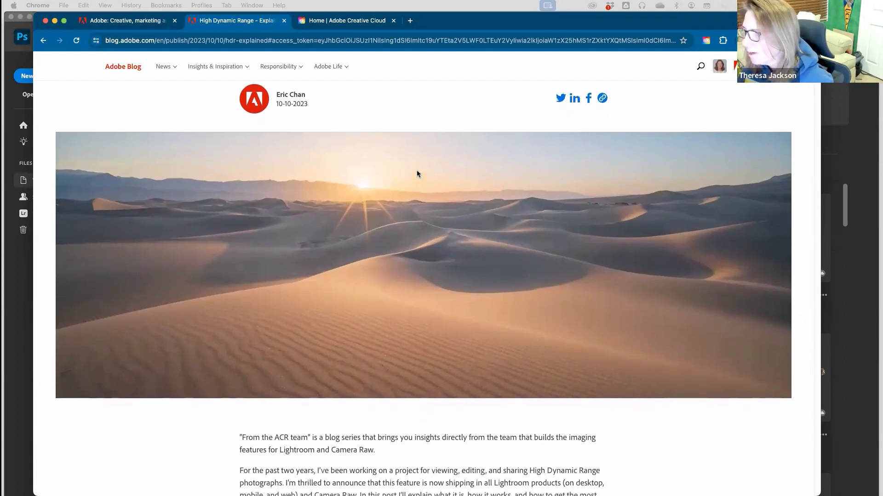
{"action": "scroll", "coordinate": [409, 180], "scroll_direction": "down", "scroll_amount": 9}
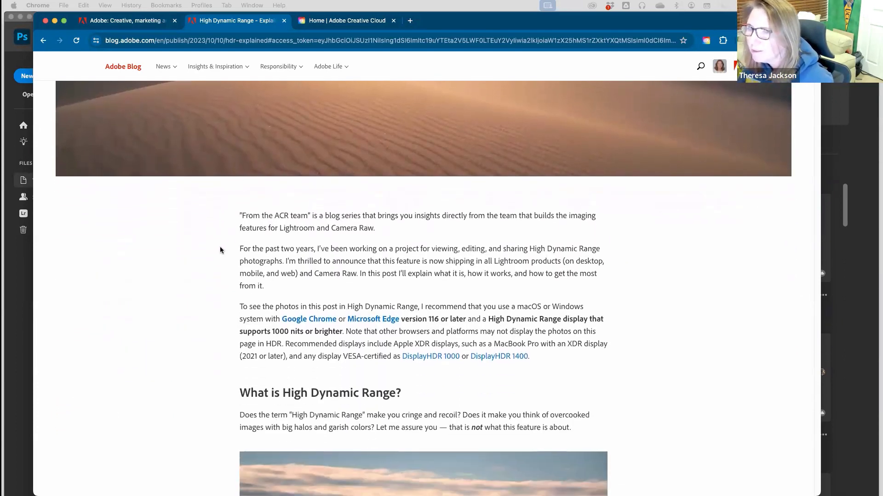
{"action": "scroll", "coordinate": [216, 253], "scroll_direction": "down", "scroll_amount": 7}
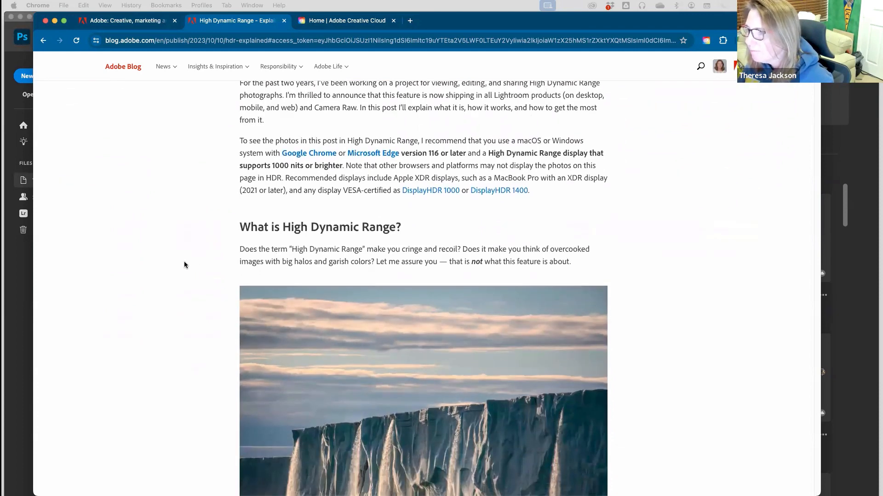
{"action": "scroll", "coordinate": [505, 239], "scroll_direction": "down", "scroll_amount": 2}
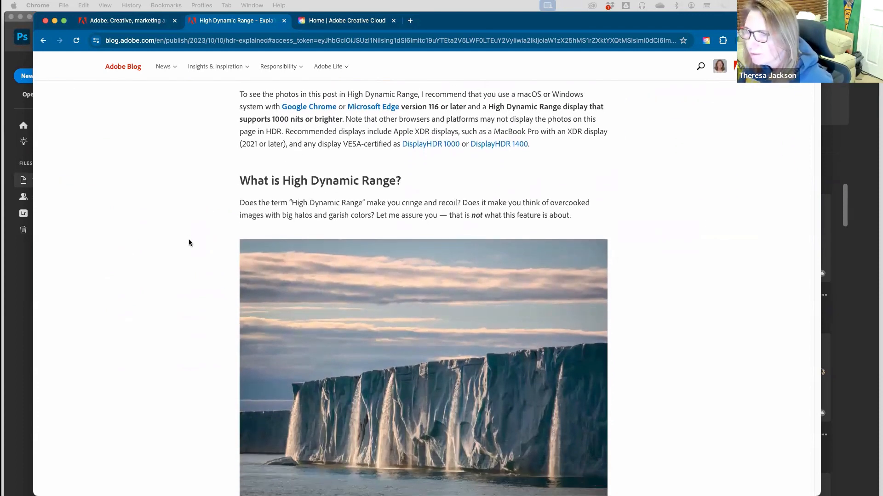
{"action": "scroll", "coordinate": [190, 240], "scroll_direction": "down", "scroll_amount": 1}
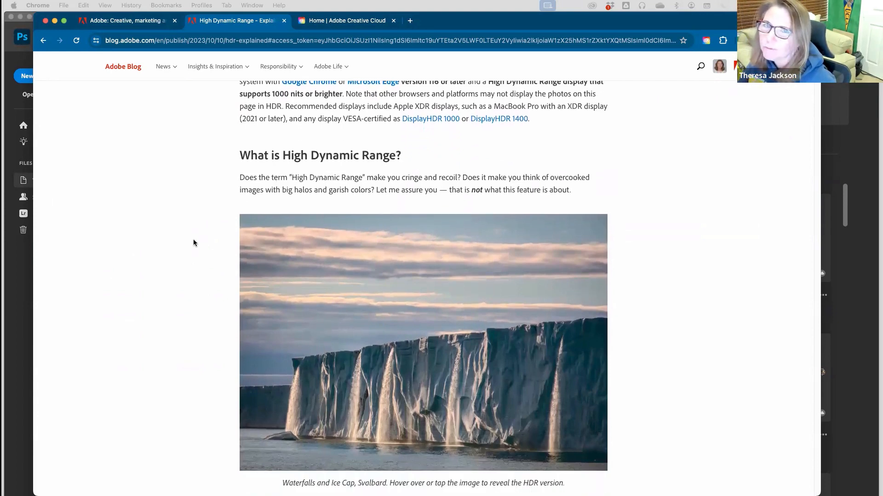
{"action": "scroll", "coordinate": [202, 296], "scroll_direction": "down", "scroll_amount": 2}
{"action": "mouse_move", "coordinate": [365, 301]}
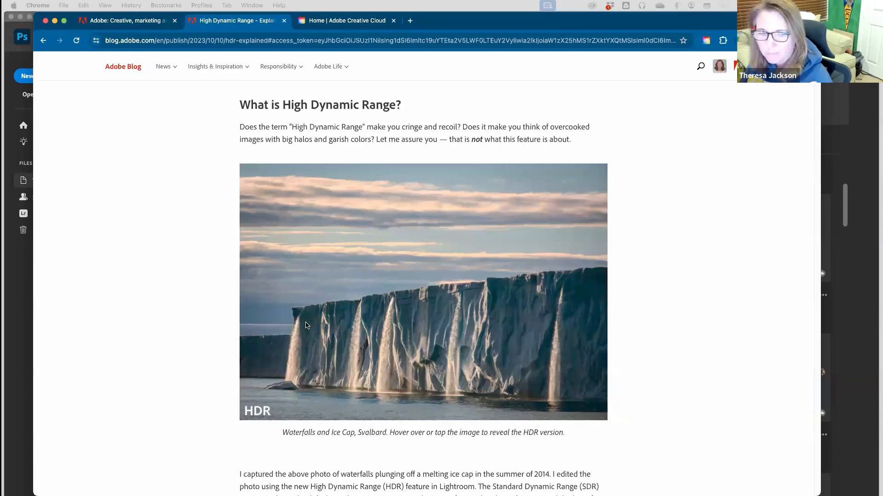
{"action": "scroll", "coordinate": [262, 333], "scroll_direction": "down", "scroll_amount": 5}
{"action": "scroll", "coordinate": [262, 333], "scroll_direction": "down", "scroll_amount": 4}
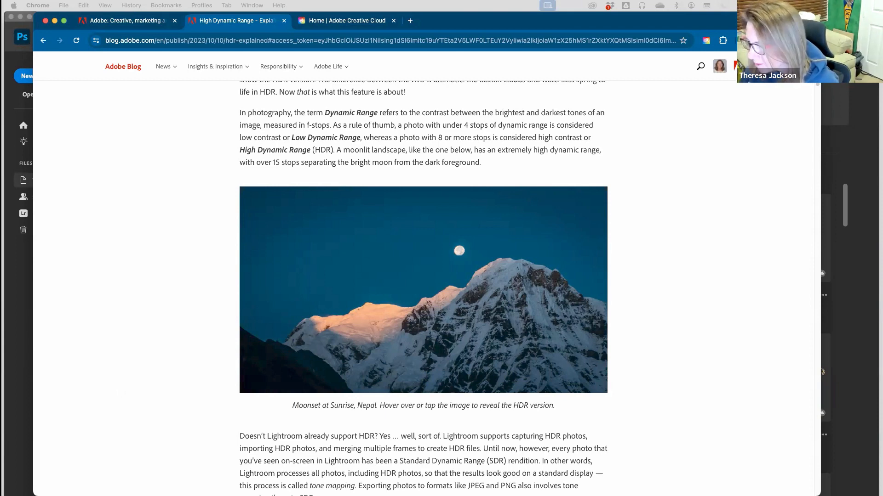
Switch back to Lightroom Classic and open the Lens Blur settings for the monkey mannequin photo.
{"action": "mouse_move", "coordinate": [202, 495]}
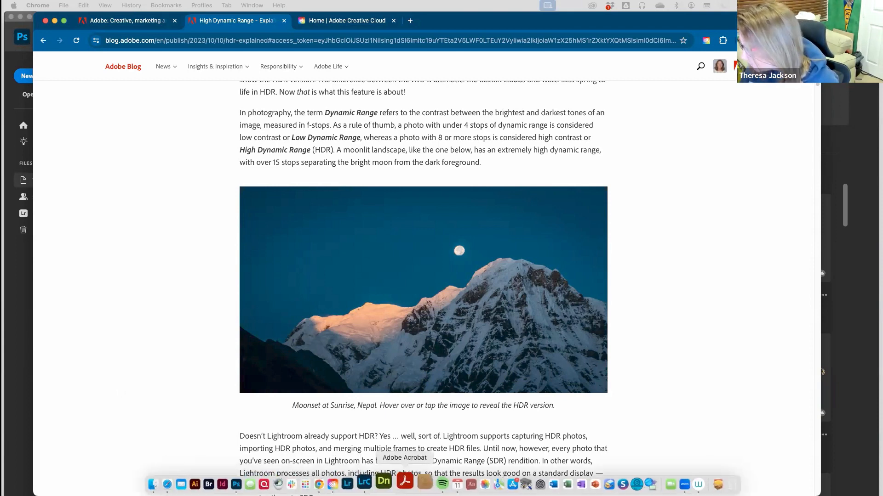
{"action": "left_click", "coordinate": [364, 481]}
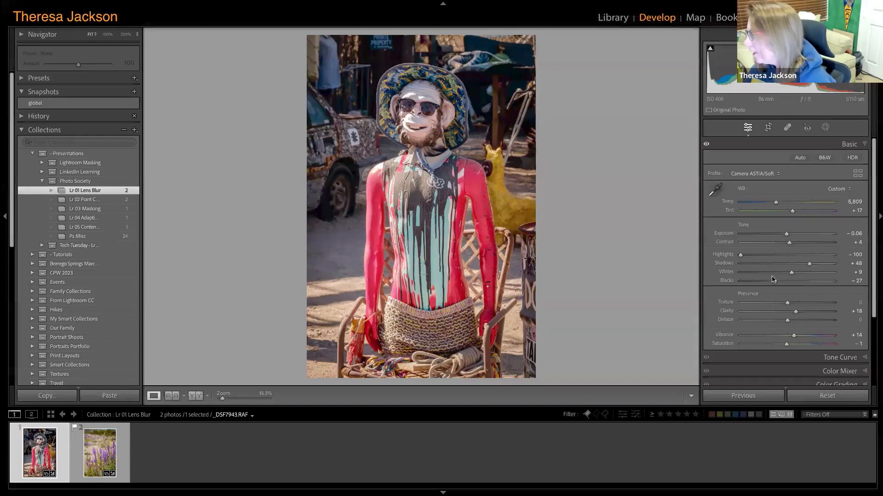
{"action": "scroll", "coordinate": [844, 271], "scroll_direction": "down", "scroll_amount": 4}
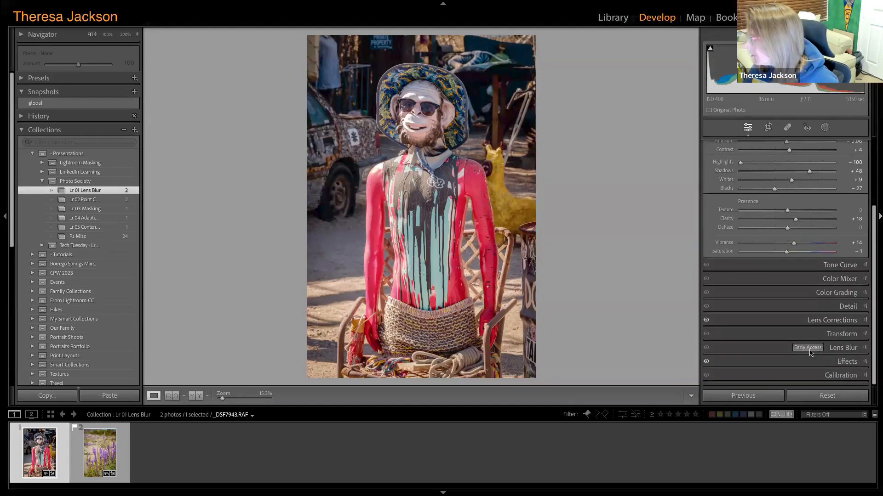
{"action": "left_click", "coordinate": [865, 348]}
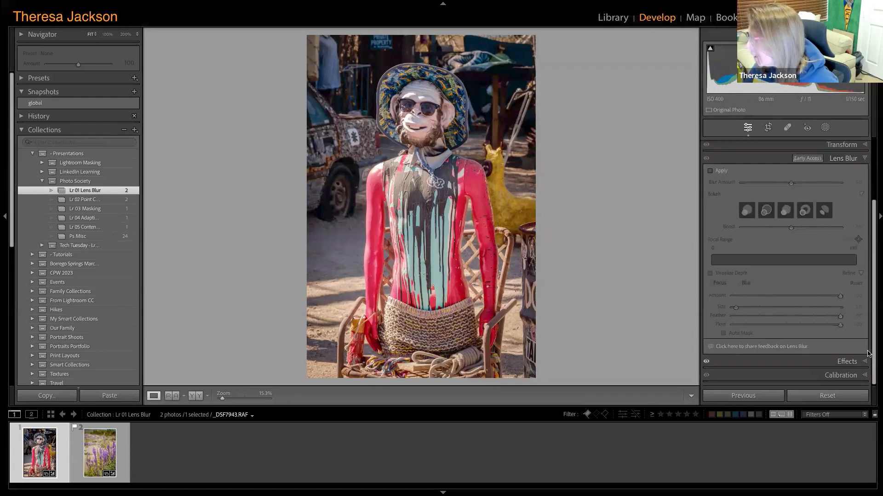
Check the hat brim's edge up close, and apply Lens Blur to the photo with a Blur Amount of 100.
{"action": "left_click", "coordinate": [410, 116]}
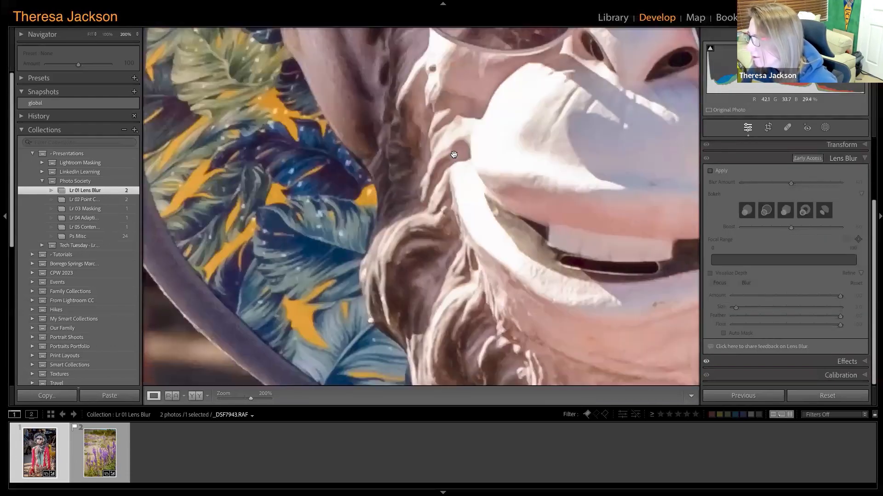
{"action": "left_click_drag", "start_coordinate": [453, 155], "coordinate": [418, 149]}
{"action": "left_click_drag", "start_coordinate": [569, 127], "coordinate": [429, 173]}
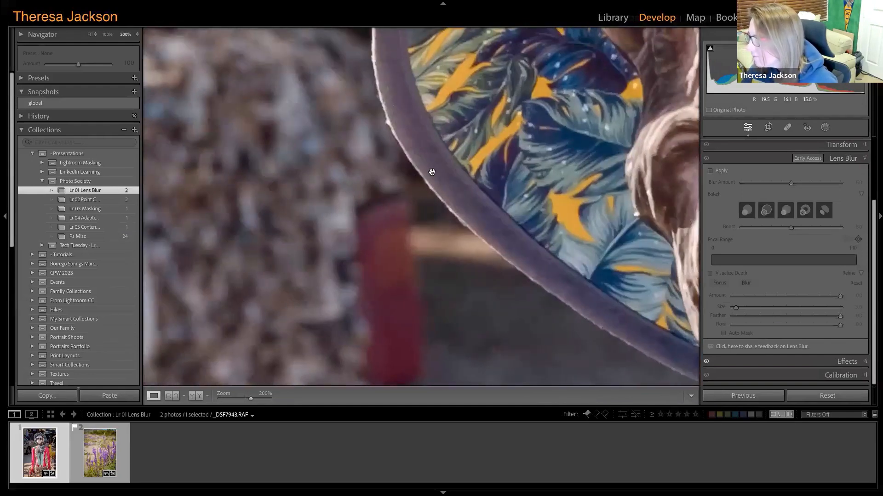
{"action": "left_click", "coordinate": [439, 175]}
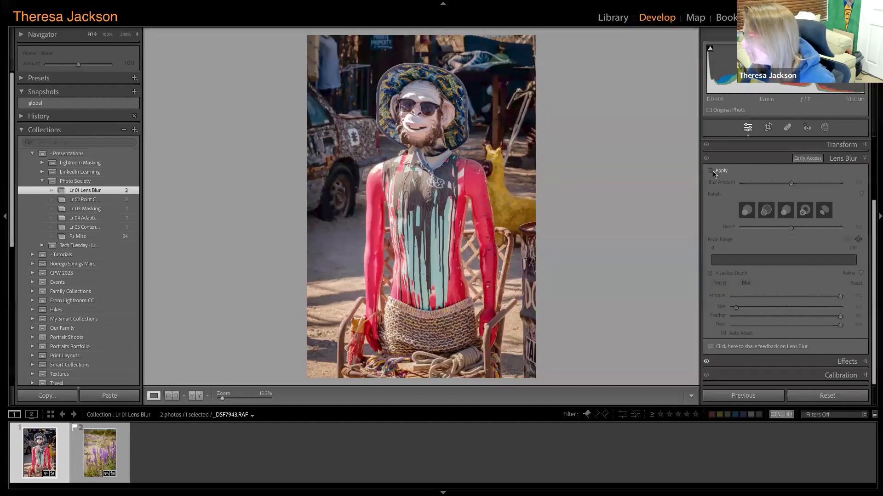
{"action": "left_click", "coordinate": [711, 171]}
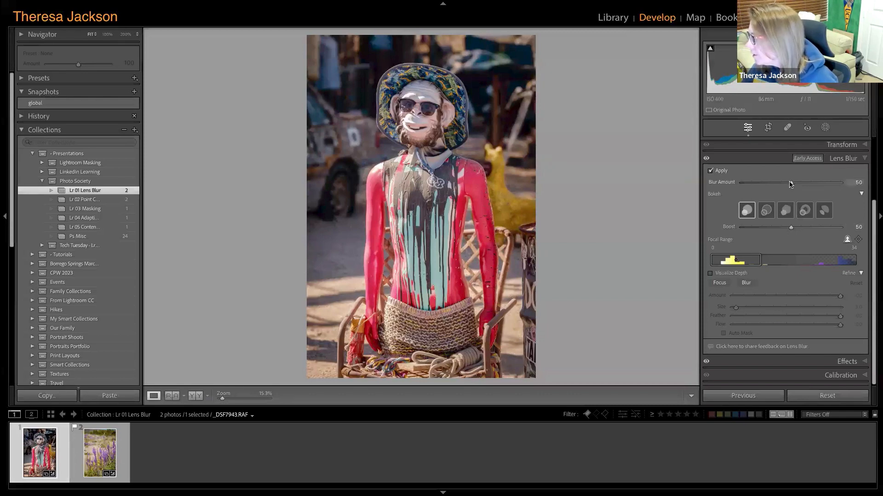
{"action": "left_click_drag", "start_coordinate": [790, 182], "coordinate": [858, 186]}
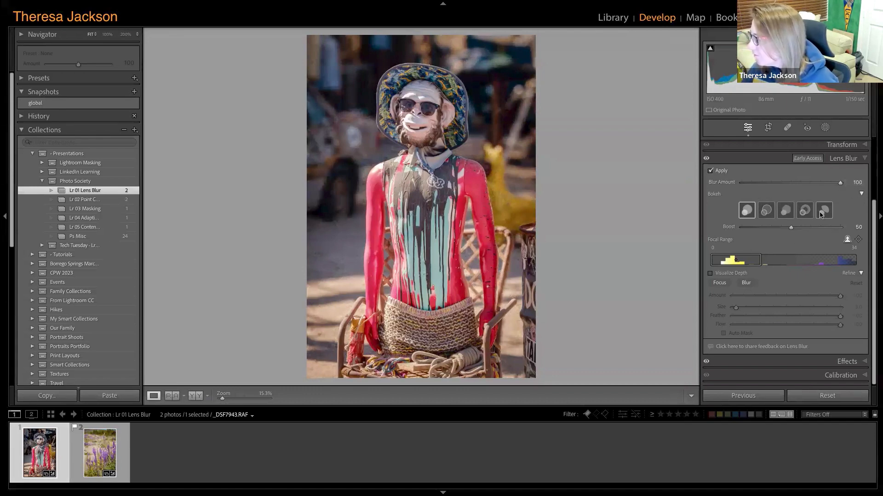
Try different bokeh shapes, settle on the fifth one, and extend the focal range's far limit to 41.
{"action": "left_click", "coordinate": [765, 213]}
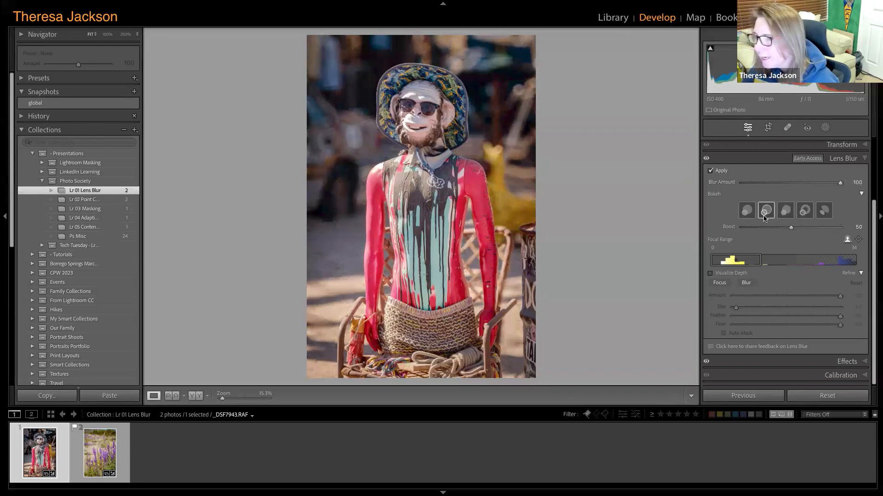
{"action": "left_click", "coordinate": [746, 211]}
{"action": "left_click", "coordinate": [823, 213]}
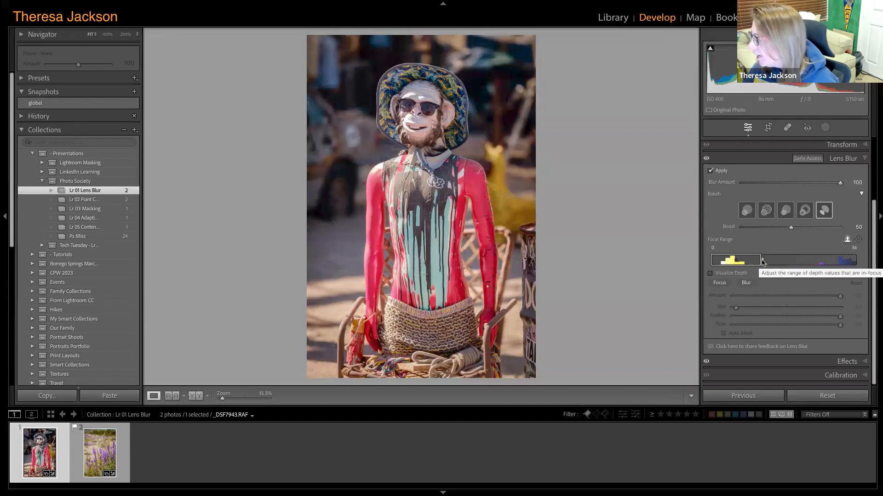
{"action": "mouse_move", "coordinate": [762, 260]}
{"action": "left_mouse_down"}
{"action": "mouse_move", "coordinate": [792, 261]}
{"action": "mouse_move", "coordinate": [766, 263]}
{"action": "left_mouse_up"}
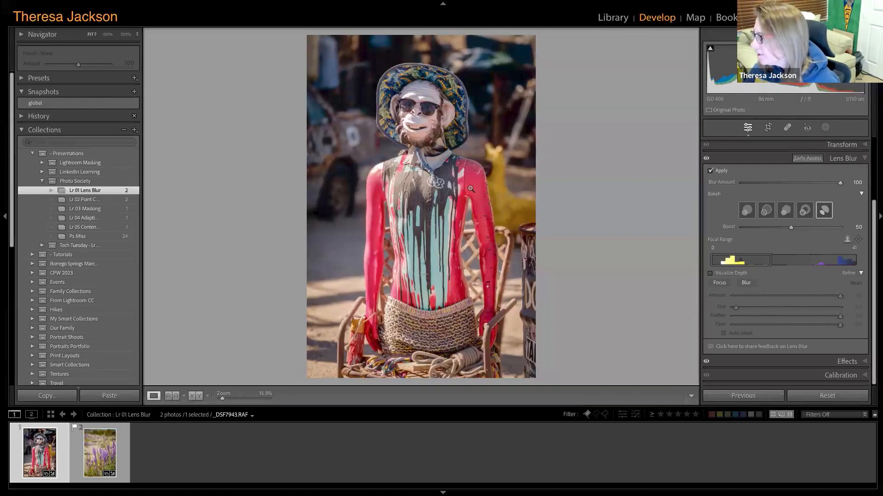
Visualize the Lens Blur depth map and inspect the chair gaps between the mannequin's arm and torso.
{"action": "left_click", "coordinate": [710, 274]}
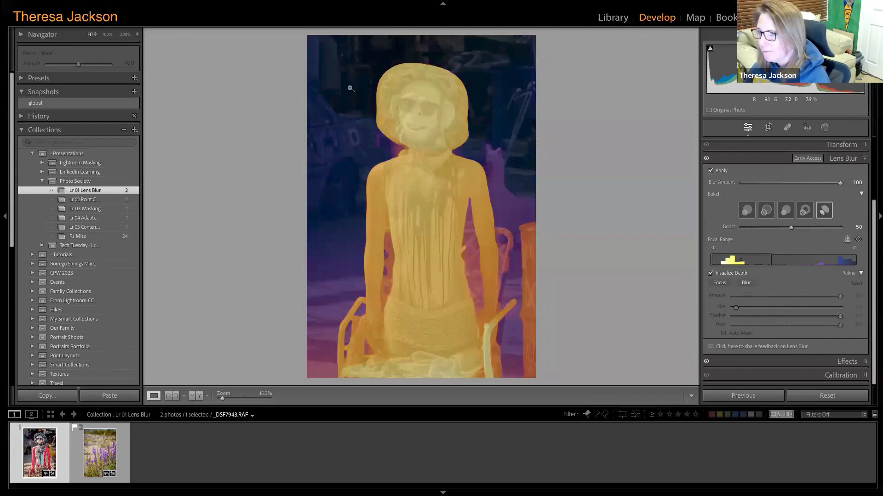
{"action": "left_click", "coordinate": [389, 273]}
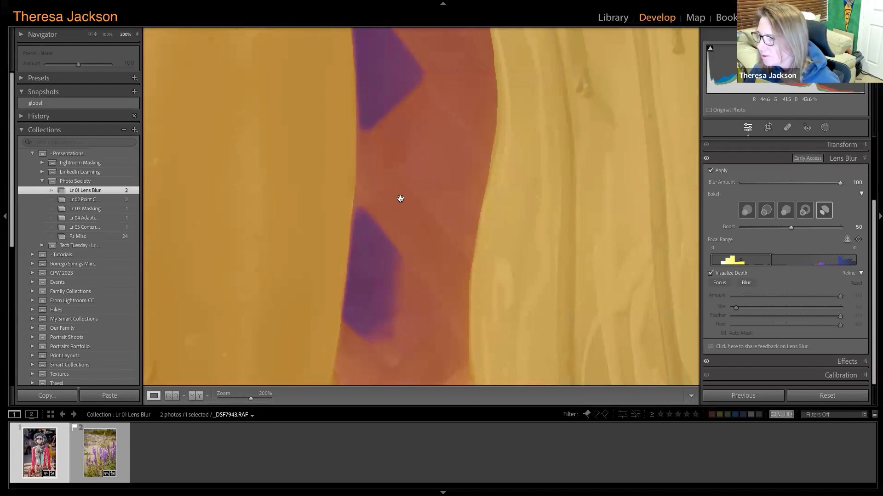
{"action": "left_click", "coordinate": [415, 203]}
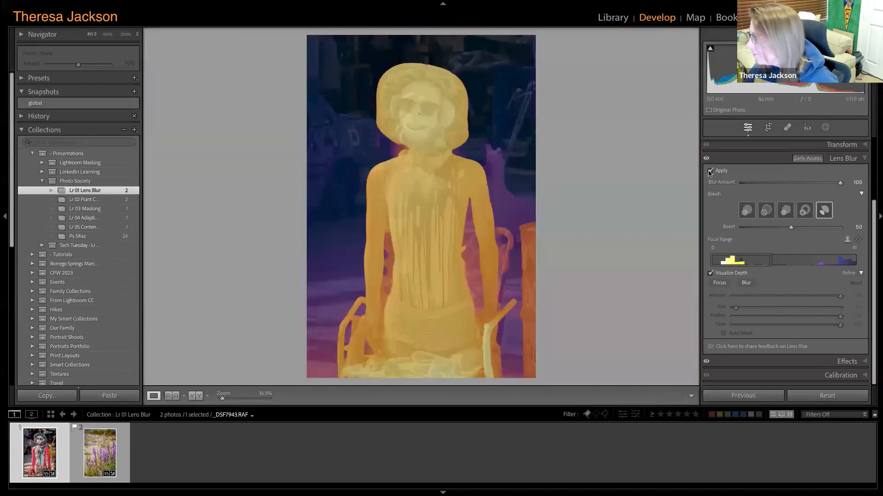
Compare the hat brim's edge at 200% with Lens Blur off and on again, and return to the full photo.
{"action": "left_click", "coordinate": [710, 171]}
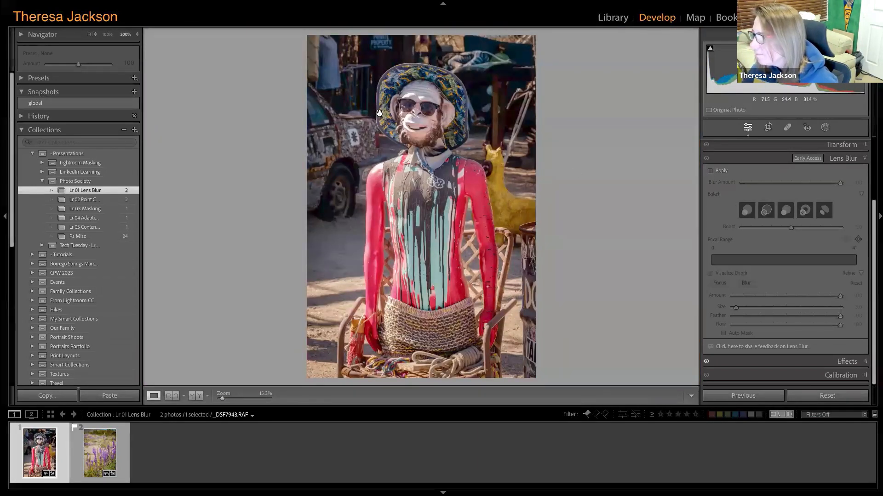
{"action": "left_click", "coordinate": [378, 113]}
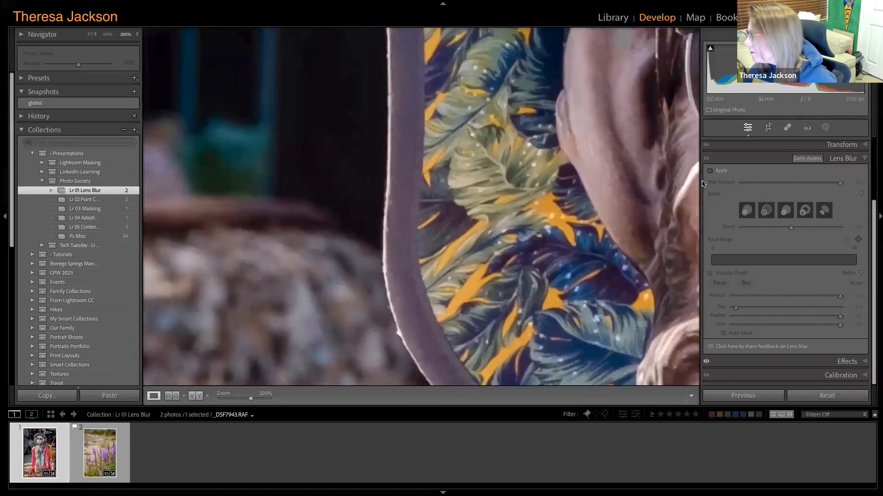
{"action": "left_click", "coordinate": [711, 171]}
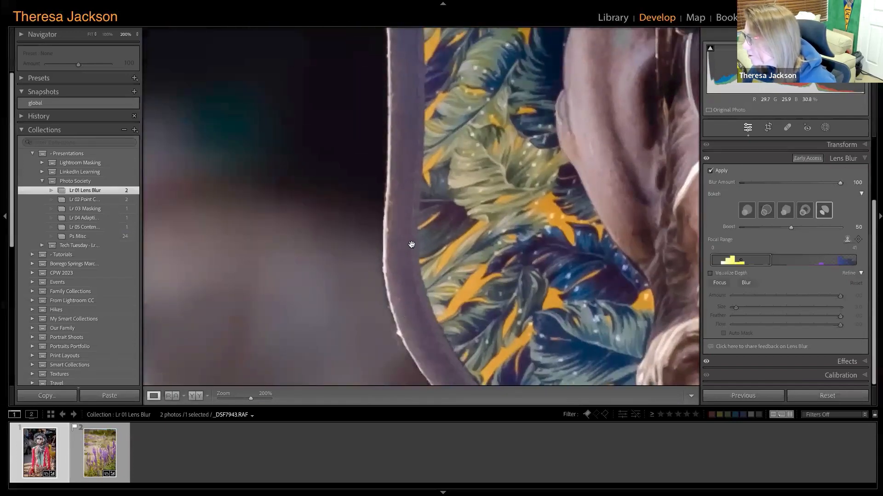
{"action": "left_click_drag", "start_coordinate": [392, 249], "coordinate": [516, 239]}
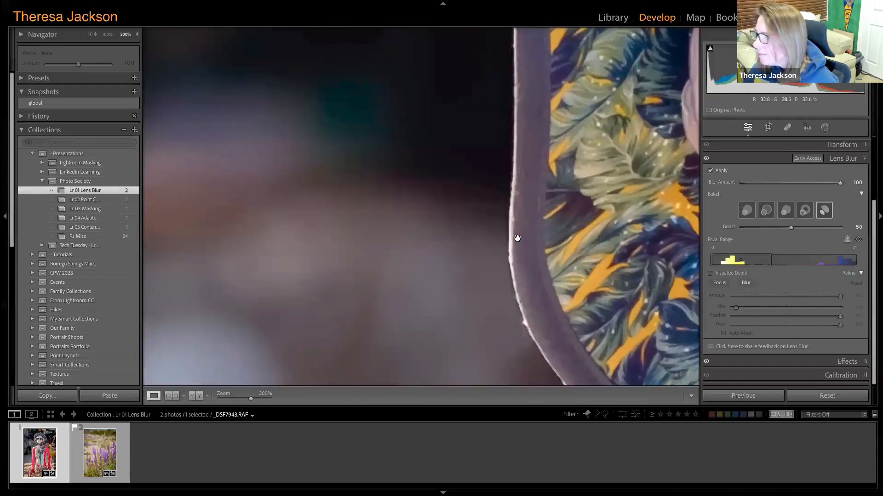
{"action": "left_click", "coordinate": [482, 256]}
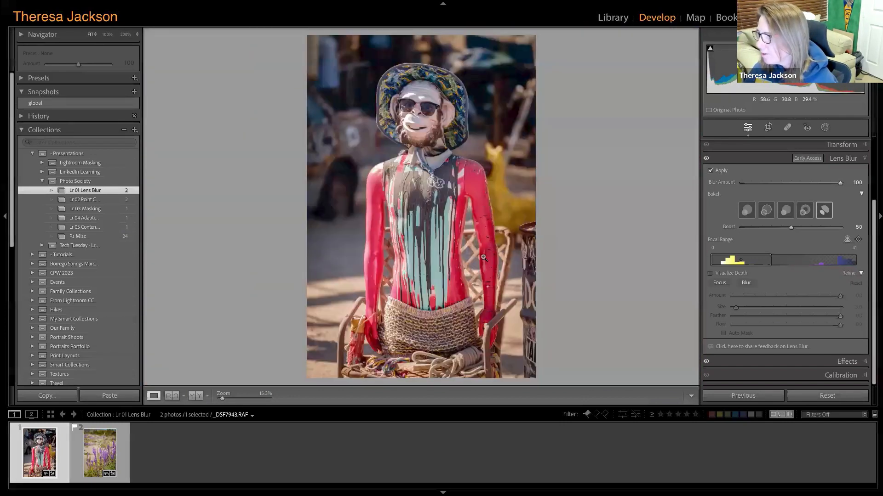
Open the purple lupine photo and inspect a flower spike's edges at 200%.
{"action": "left_click", "coordinate": [101, 461]}
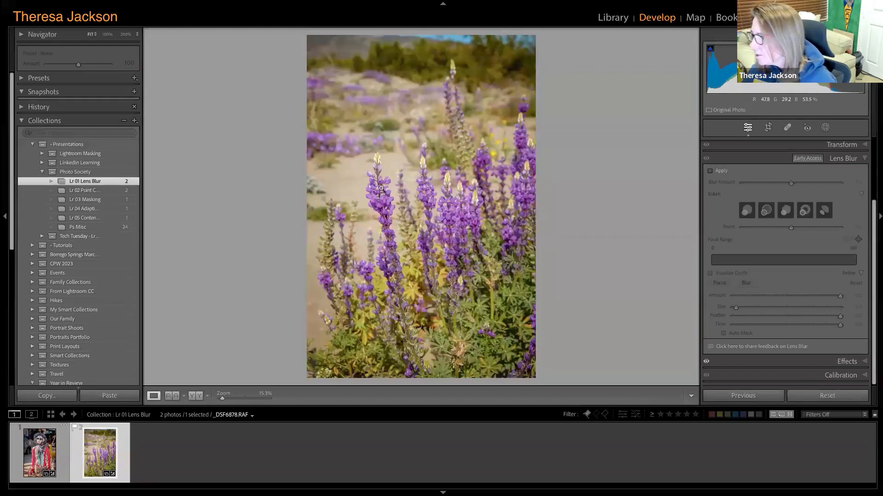
{"action": "left_click", "coordinate": [423, 178]}
{"action": "left_click_drag", "start_coordinate": [423, 178], "coordinate": [221, 250]}
{"action": "left_click_drag", "start_coordinate": [477, 248], "coordinate": [374, 92]}
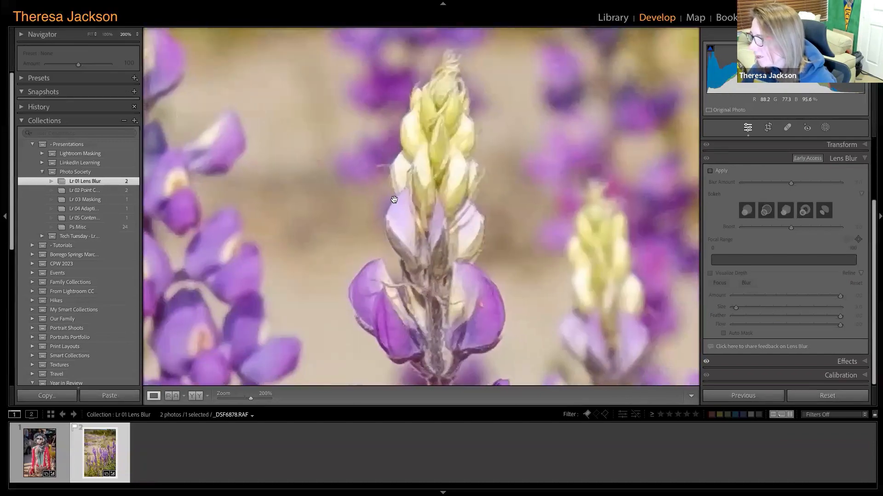
{"action": "left_click", "coordinate": [398, 214]}
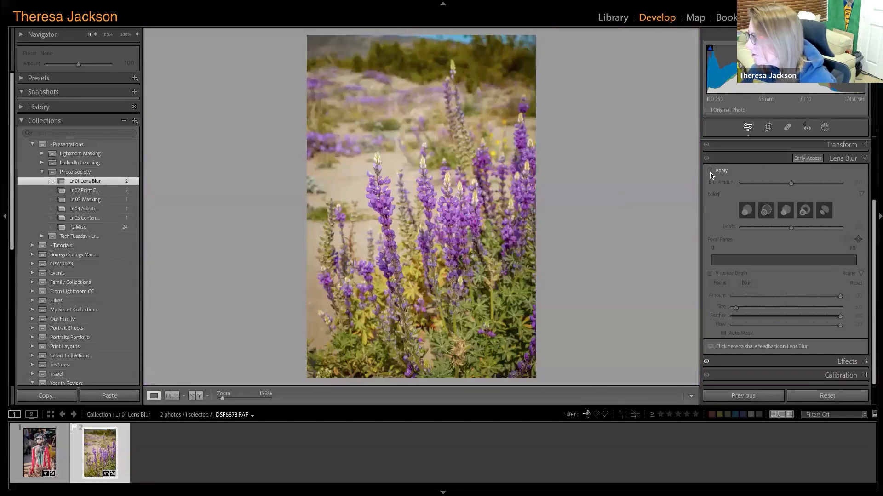
Apply Lens Blur to the lupine photo with a Blur Amount of 60 and check the foreground flowers at 200%.
{"action": "left_click", "coordinate": [709, 173]}
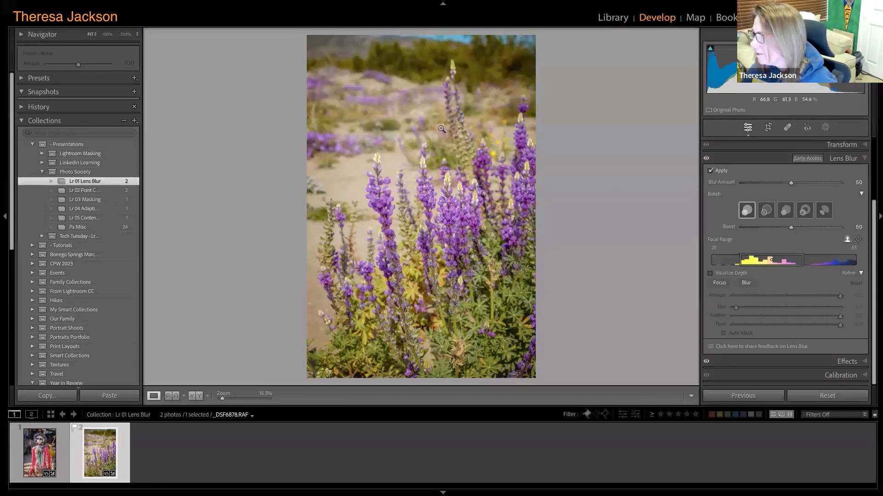
{"action": "left_click_drag", "start_coordinate": [791, 182], "coordinate": [800, 183]}
{"action": "left_click", "coordinate": [375, 201]}
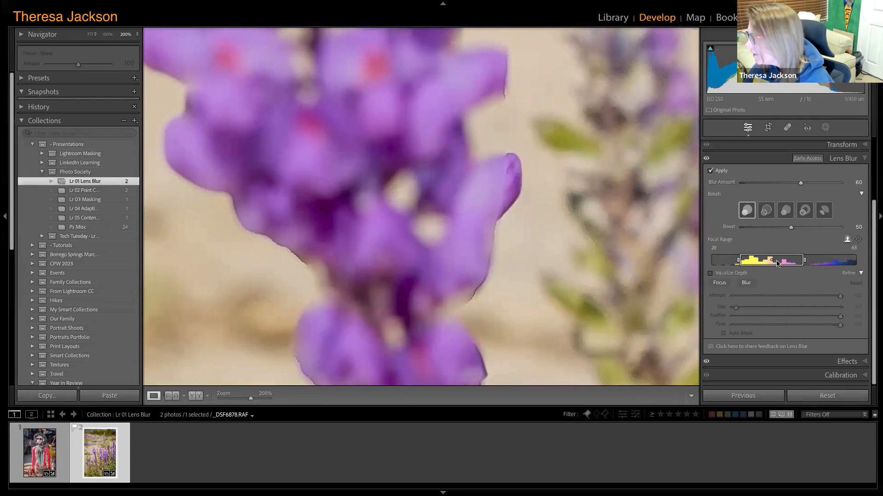
Shift the lupine photo's focal range nearer, to 10–53, and check the blur across the full photo.
{"action": "left_click_drag", "start_coordinate": [770, 260], "coordinate": [752, 261]}
{"action": "left_click", "coordinate": [388, 243]}
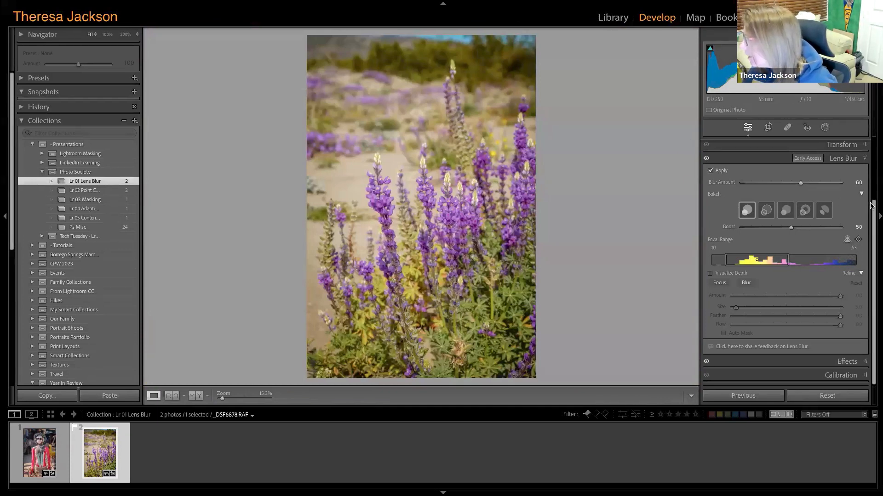
{"action": "mouse_move", "coordinate": [873, 205]}
{"action": "left_mouse_down"}
{"action": "mouse_move", "coordinate": [873, 142]}
{"action": "mouse_move", "coordinate": [873, 199]}
{"action": "left_mouse_up"}
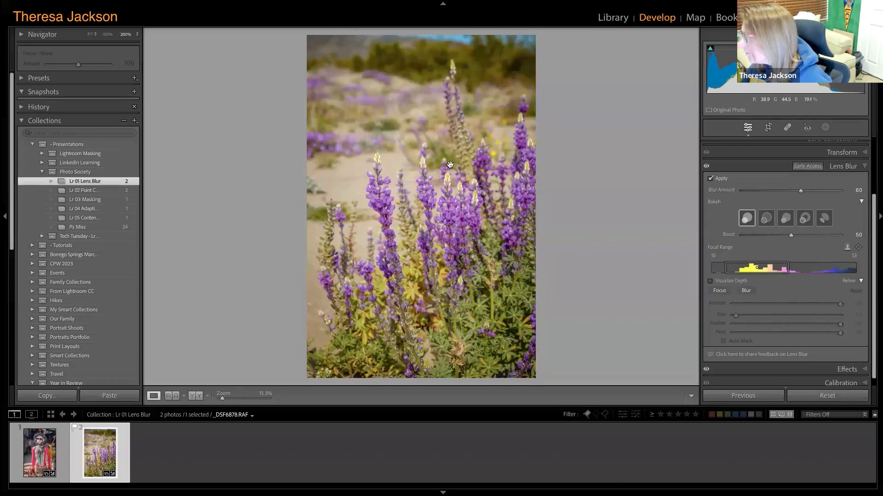
{"action": "left_click", "coordinate": [505, 193]}
{"action": "left_click", "coordinate": [517, 187]}
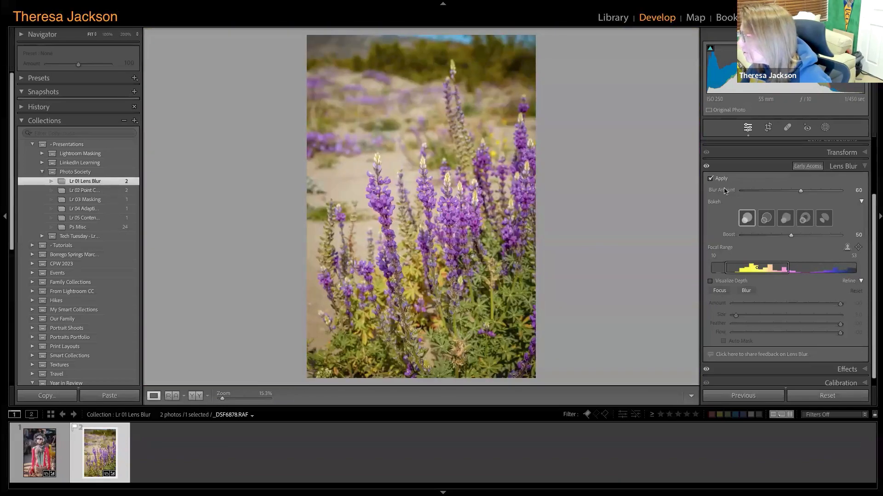
{"action": "left_click", "coordinate": [861, 201]}
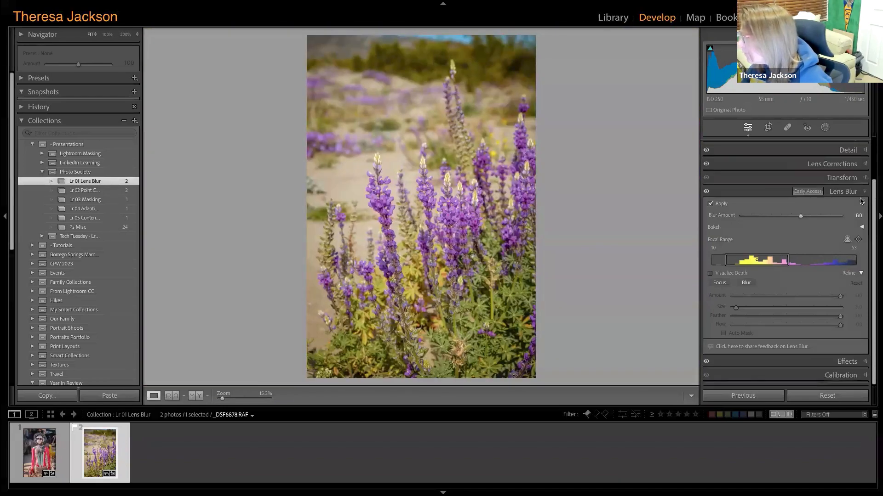
{"action": "left_click", "coordinate": [862, 227]}
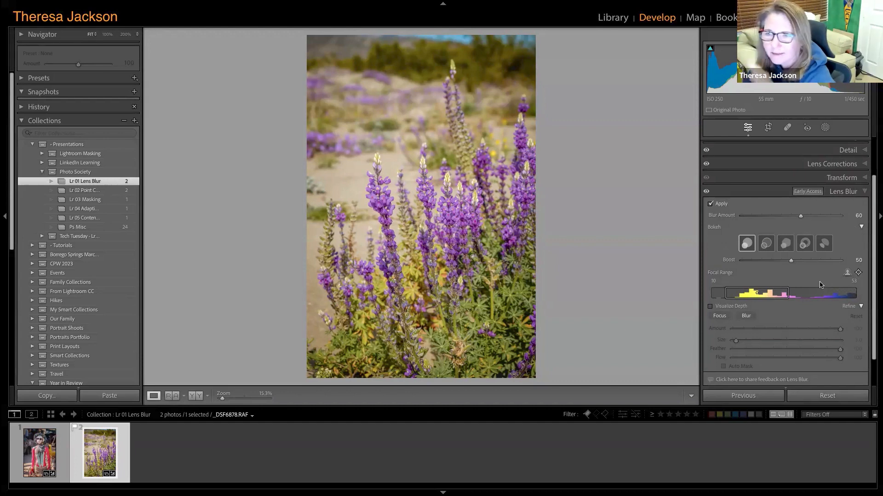
Set the focal range by picking a focus point on the front lupine's petals at 200%, and return to the full photo.
{"action": "left_click", "coordinate": [858, 273]}
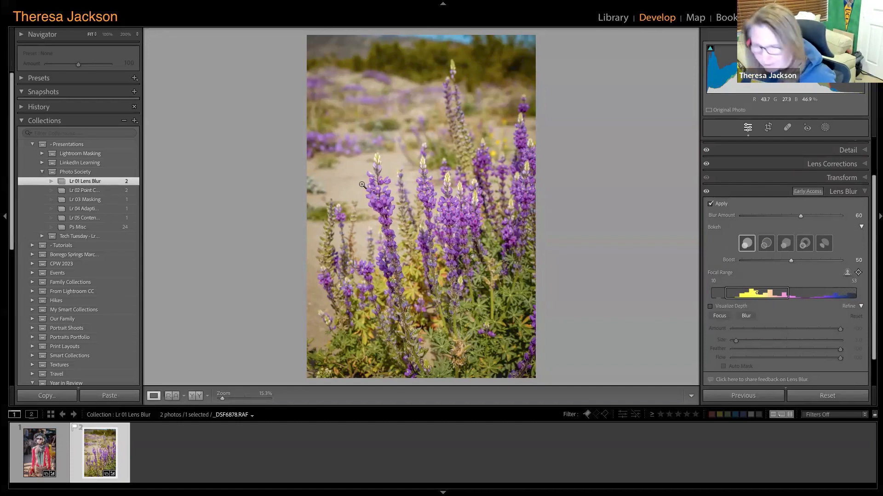
{"action": "key", "text": "z"}
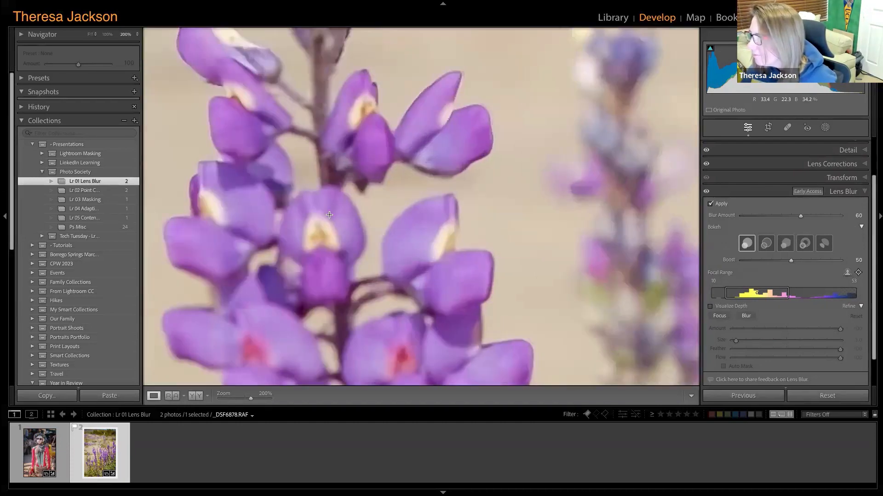
{"action": "left_click", "coordinate": [330, 220]}
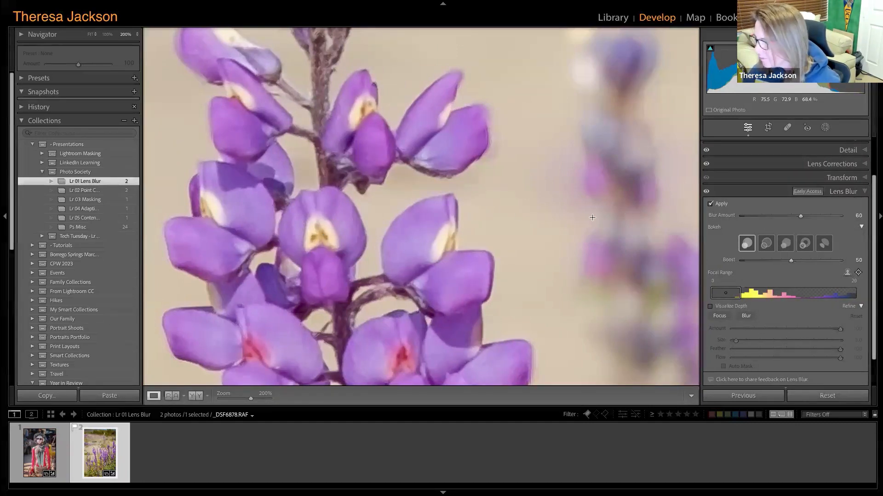
{"action": "key", "text": "z"}
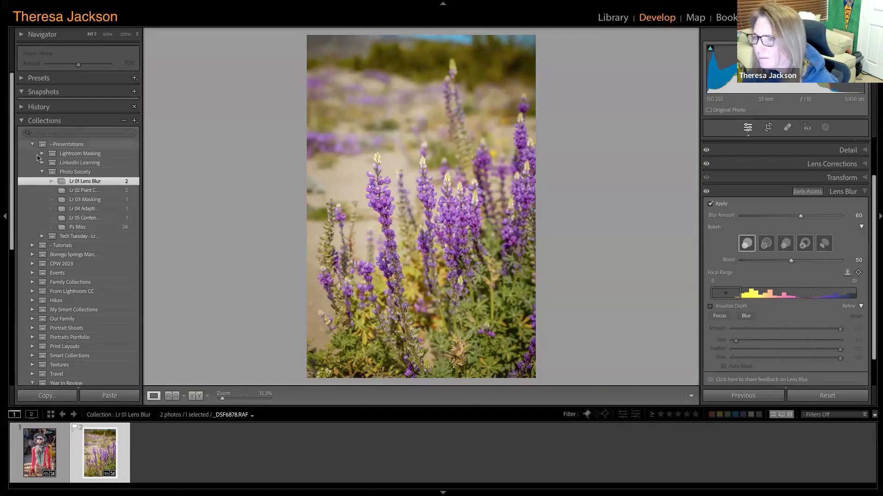
Open the guitars photo from the Lr 02 Point Color collection and show the HSL adjustments of the Color Mixer.
{"action": "left_click", "coordinate": [100, 191]}
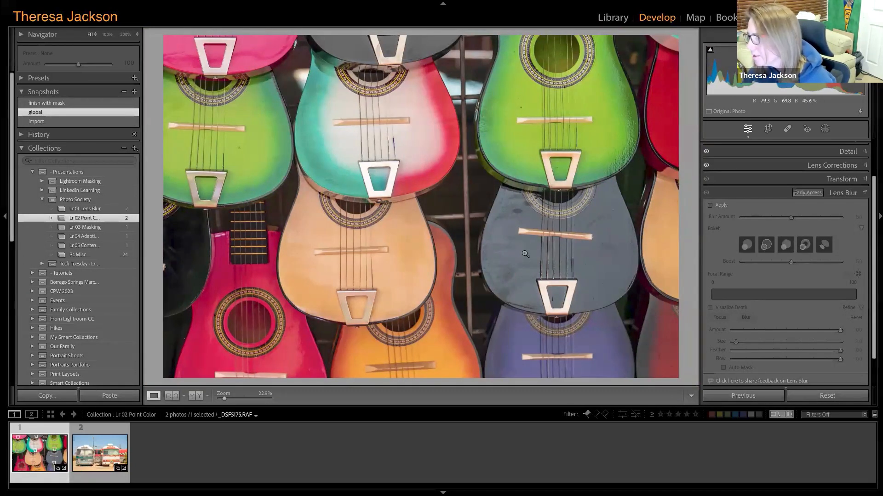
{"action": "left_click", "coordinate": [864, 193]}
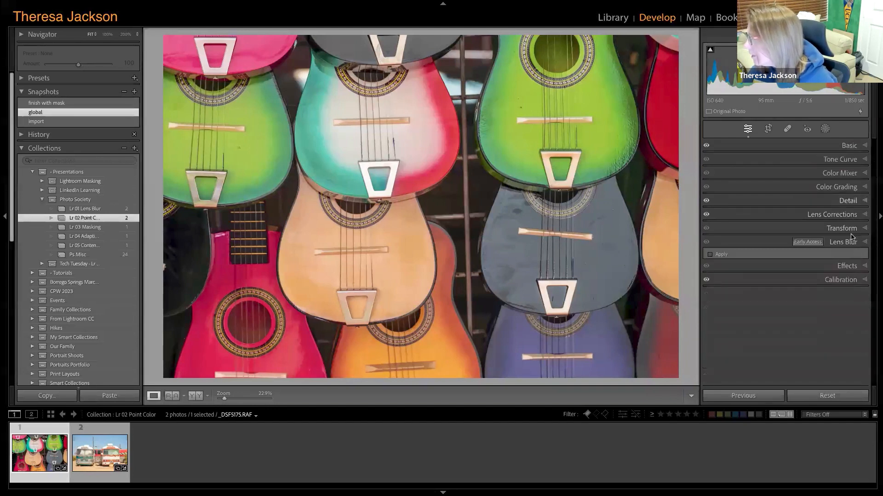
{"action": "left_click", "coordinate": [865, 175]}
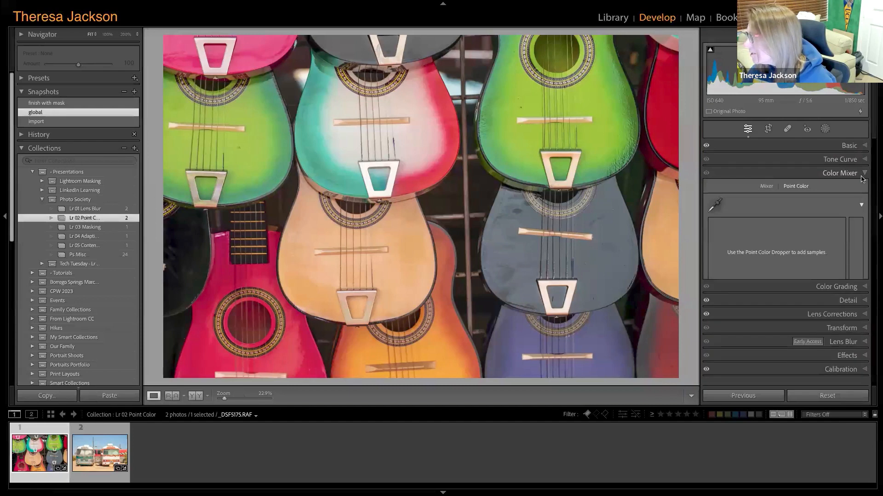
{"action": "left_click", "coordinate": [763, 186]}
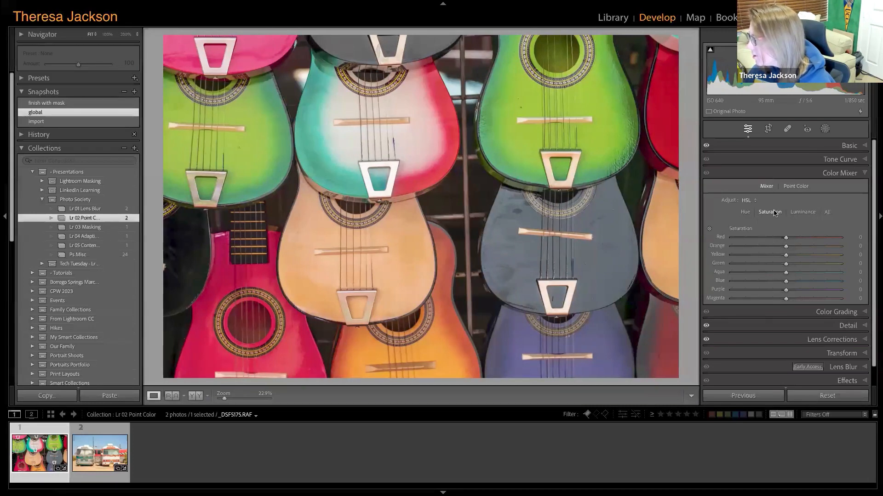
Look through the Hue and Saturation adjustments, and set the guitars photo's Luminance to +67 for Orange and -23 for Green.
{"action": "left_click", "coordinate": [747, 214]}
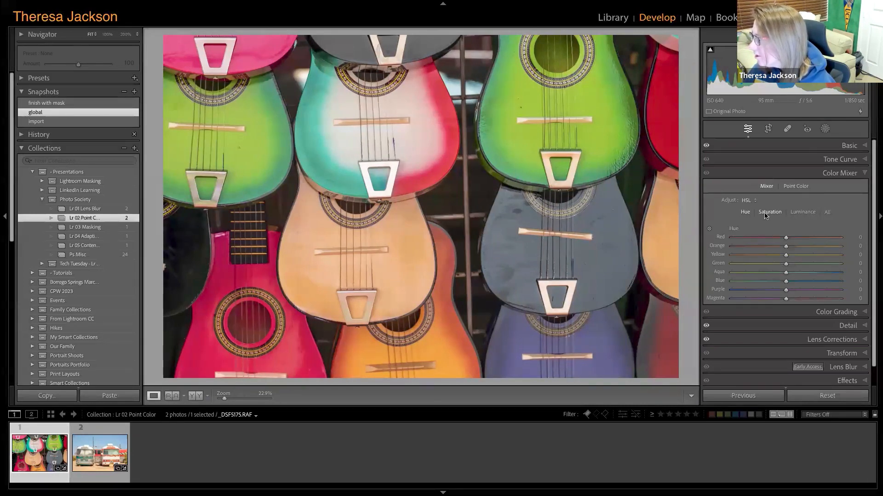
{"action": "left_click", "coordinate": [767, 214]}
{"action": "left_click", "coordinate": [797, 214]}
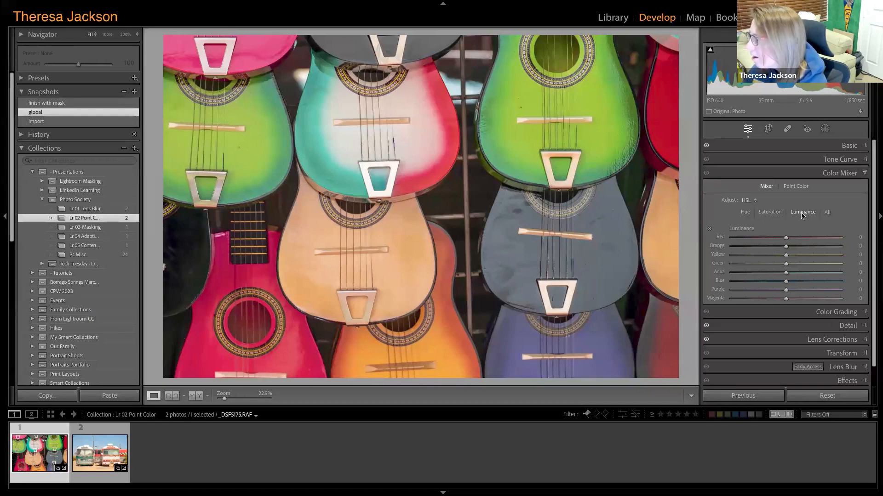
{"action": "left_click_drag", "start_coordinate": [786, 249], "coordinate": [774, 268]}
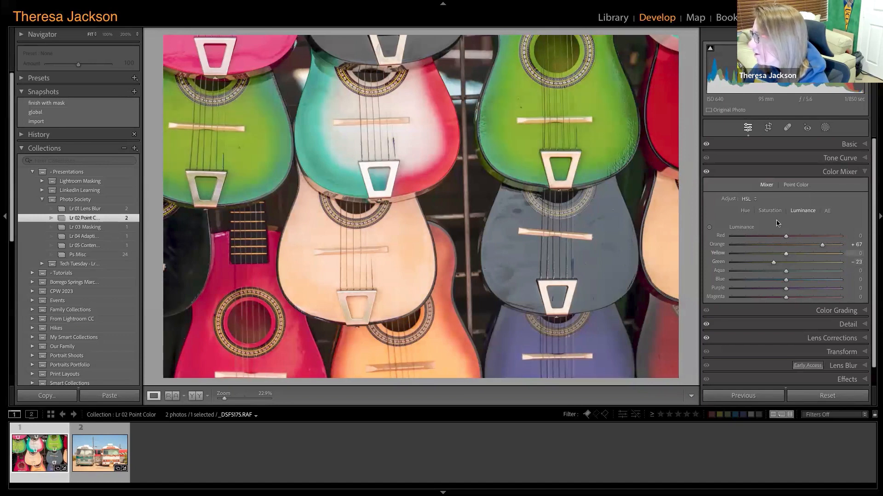
Adjust the Green luminance to -18 directly on the green guitar with the targeted adjustment tool.
{"action": "left_click", "coordinate": [709, 228]}
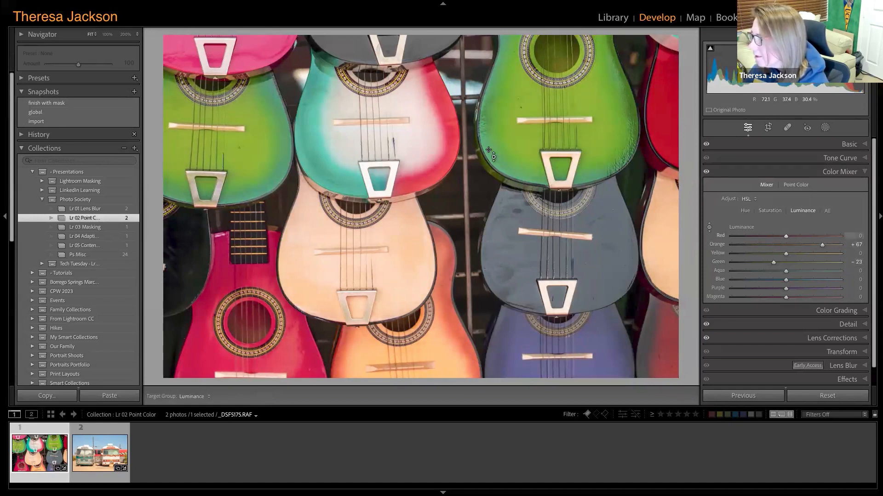
{"action": "left_click_drag", "start_coordinate": [524, 147], "coordinate": [523, 167]}
{"action": "left_click_drag", "start_coordinate": [593, 170], "coordinate": [709, 158]}
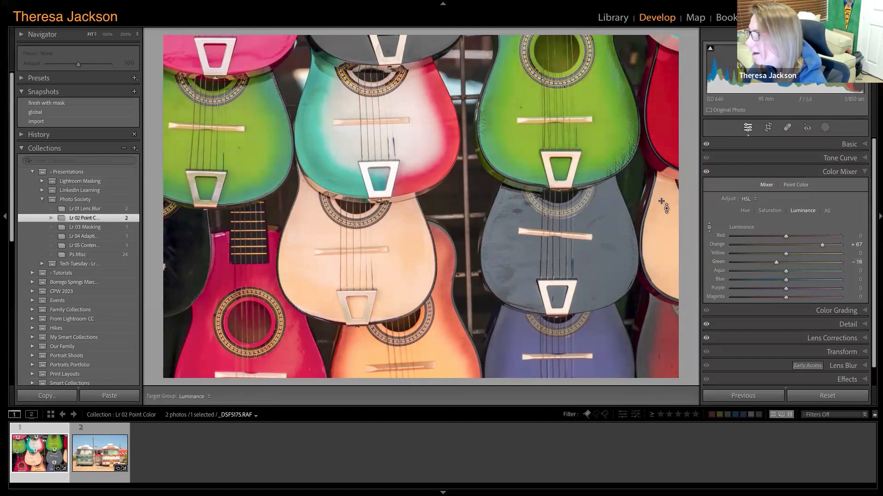
Sample the green guitar with Point Color and set its Hue Shift to -86, Sat. Shift to 28 and Lum. Shift to 30.
{"action": "left_click", "coordinate": [796, 185]}
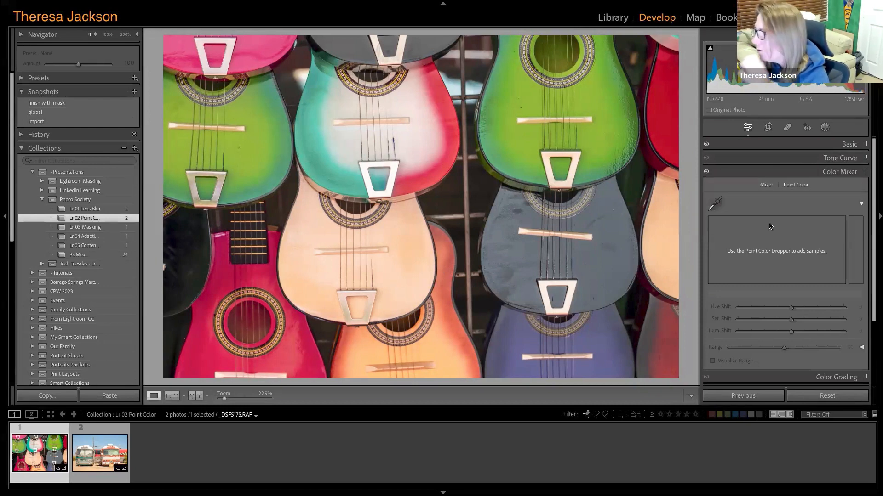
{"action": "left_click", "coordinate": [715, 203]}
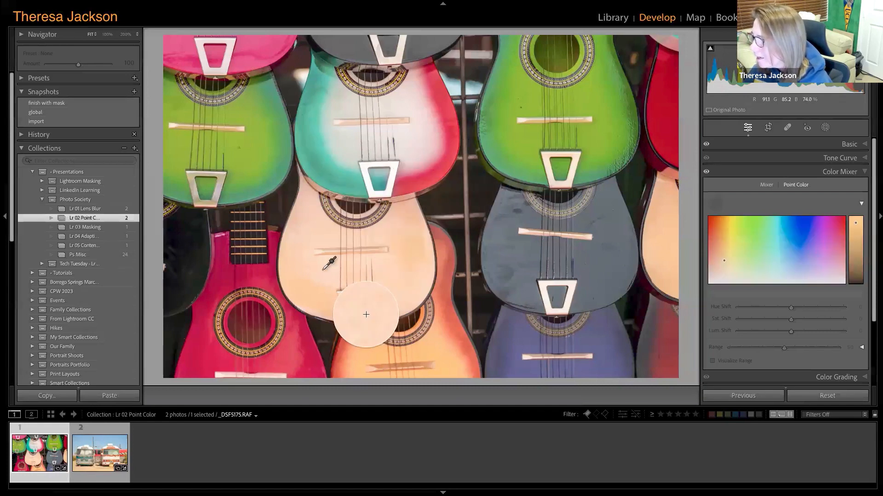
{"action": "left_click", "coordinate": [526, 137]}
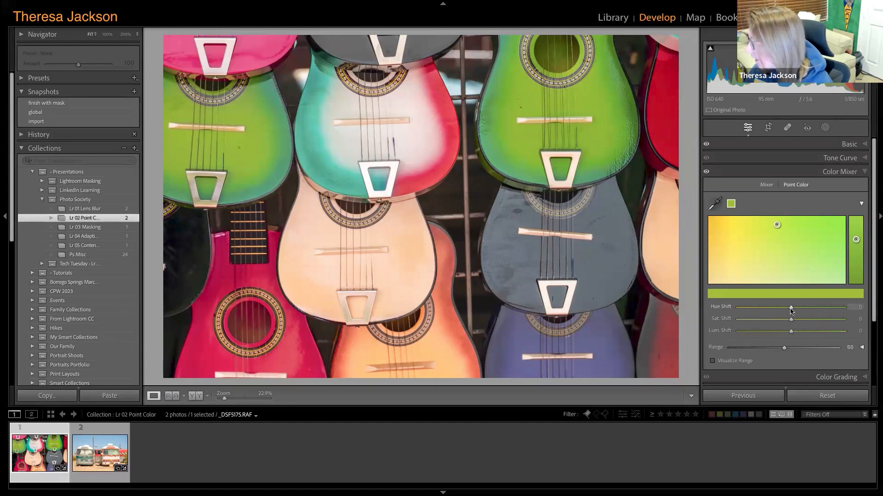
{"action": "left_click_drag", "start_coordinate": [791, 309], "coordinate": [746, 313]}
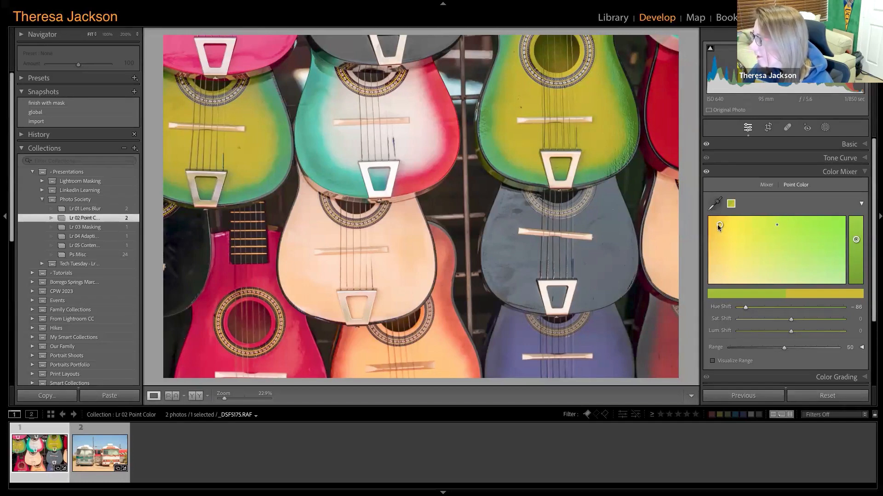
{"action": "mouse_move", "coordinate": [791, 319]}
{"action": "left_mouse_down"}
{"action": "mouse_move", "coordinate": [828, 318]}
{"action": "mouse_move", "coordinate": [805, 319]}
{"action": "mouse_move", "coordinate": [812, 334]}
{"action": "mouse_move", "coordinate": [827, 332]}
{"action": "mouse_move", "coordinate": [807, 332]}
{"action": "left_mouse_up"}
Add a second Point Color sample from the red guitar and set its Lum. Shift to 88.
{"action": "left_click", "coordinate": [714, 204]}
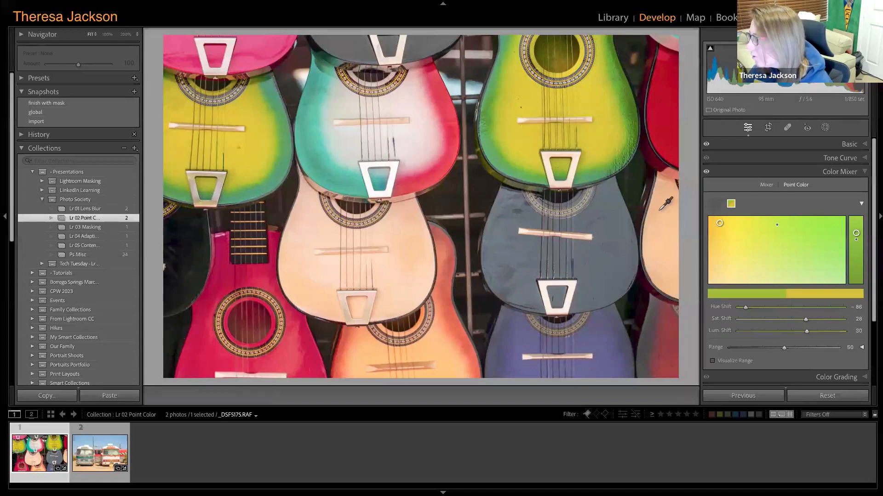
{"action": "left_click", "coordinate": [259, 320]}
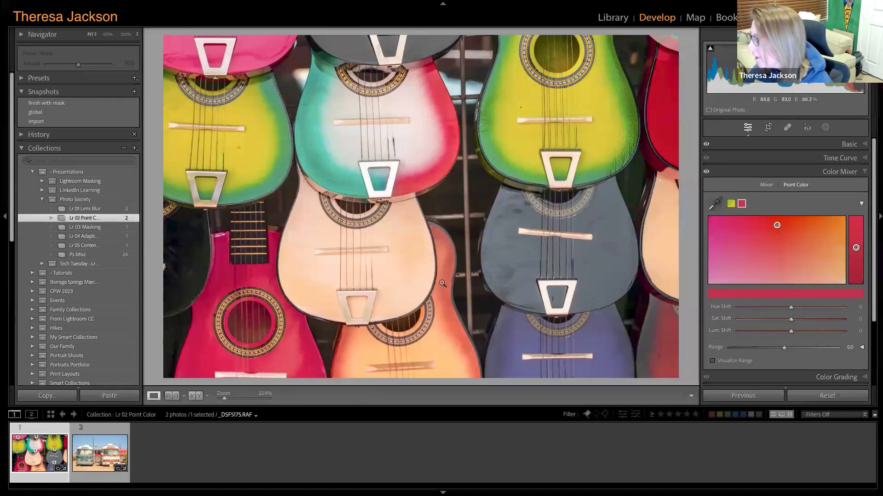
{"action": "left_click_drag", "start_coordinate": [792, 332], "coordinate": [841, 331]}
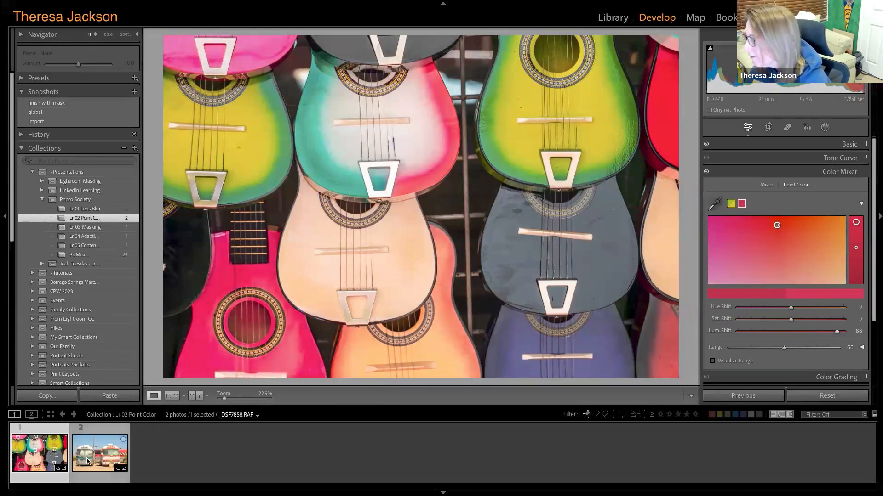
Deepen the sky in the buses photo with a Point Color sample, Sat. Shift 64 and Lum. Shift -17, and expand its range settings.
{"action": "left_click", "coordinate": [100, 455]}
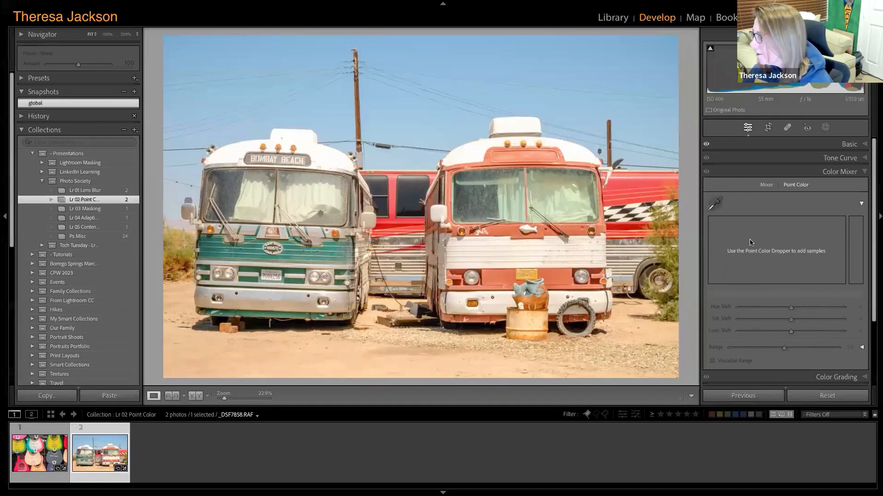
{"action": "left_click", "coordinate": [715, 202]}
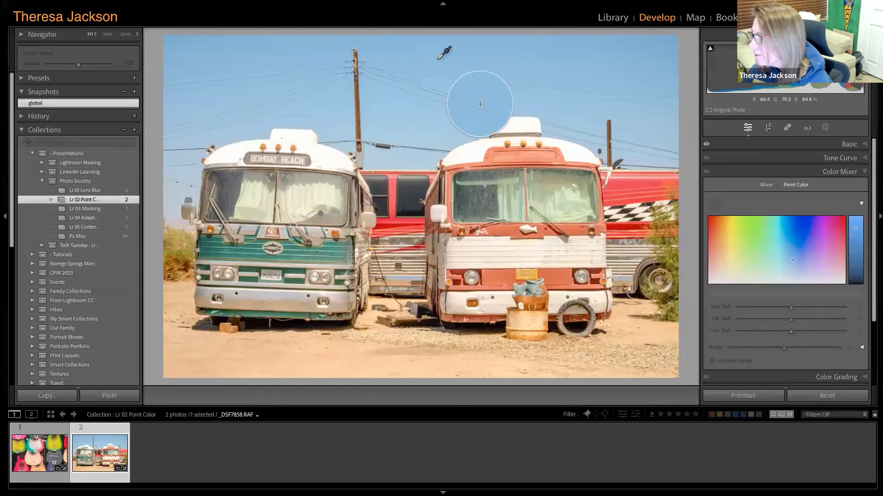
{"action": "left_click", "coordinate": [438, 59]}
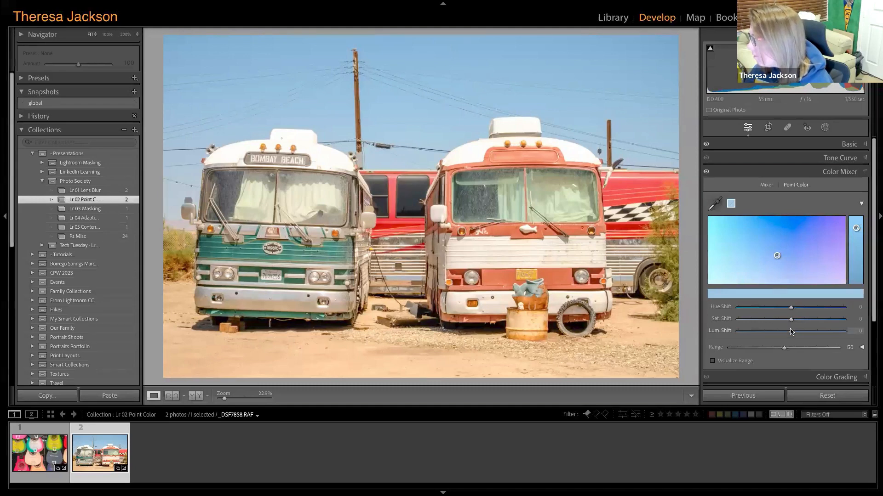
{"action": "mouse_move", "coordinate": [790, 319]}
{"action": "left_mouse_down"}
{"action": "mouse_move", "coordinate": [798, 320]}
{"action": "mouse_move", "coordinate": [782, 332]}
{"action": "mouse_move", "coordinate": [825, 320]}
{"action": "left_mouse_up"}
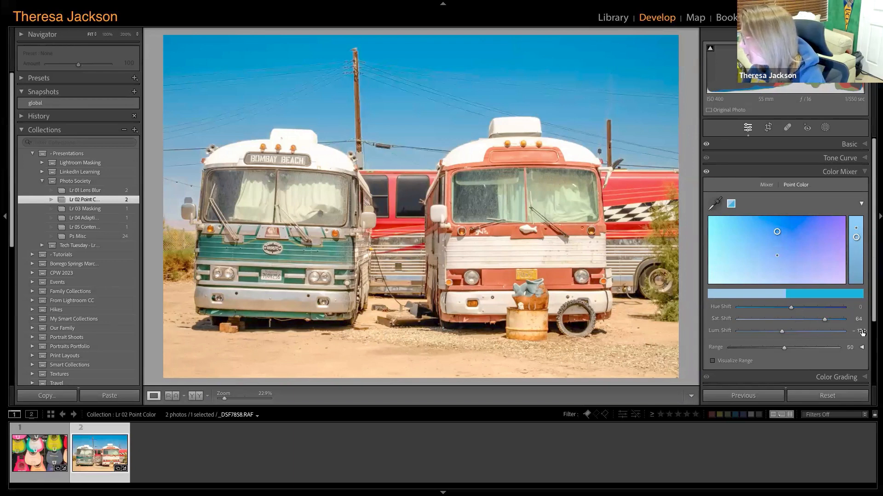
{"action": "left_click", "coordinate": [863, 349]}
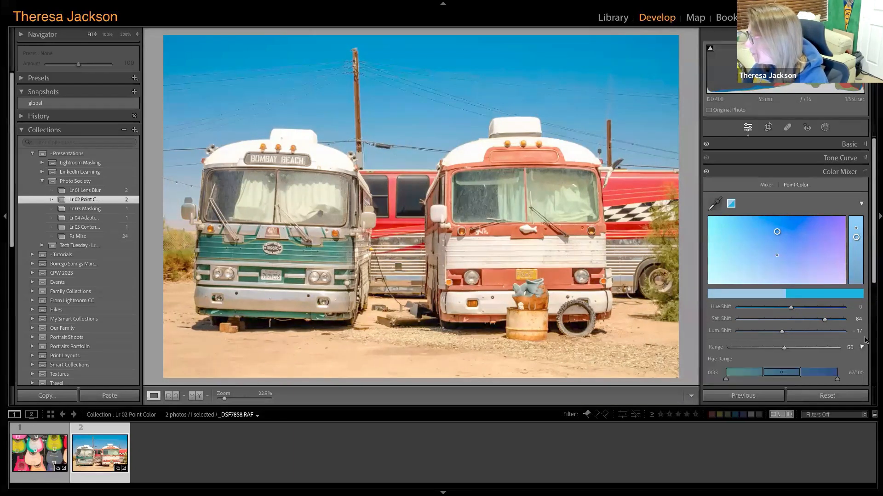
Set the sky sample's Hue Range to 0/0 and 62/100, and its Saturation Range to 0/13 and 53/93.
{"action": "left_click_drag", "start_coordinate": [875, 274], "coordinate": [870, 315]}
{"action": "scroll", "coordinate": [867, 321], "scroll_direction": "down", "scroll_amount": 1}
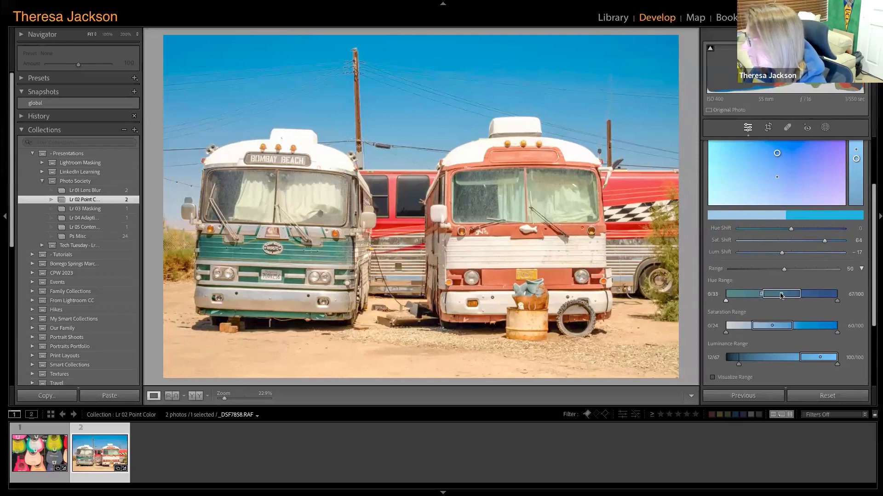
{"action": "left_click_drag", "start_coordinate": [762, 295], "coordinate": [723, 296]}
{"action": "left_click_drag", "start_coordinate": [802, 294], "coordinate": [823, 294]}
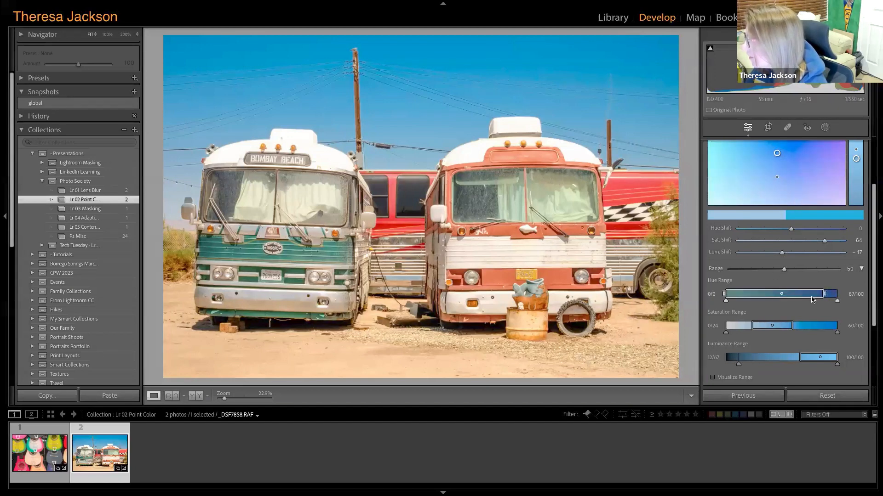
{"action": "left_click_drag", "start_coordinate": [824, 295], "coordinate": [812, 294]}
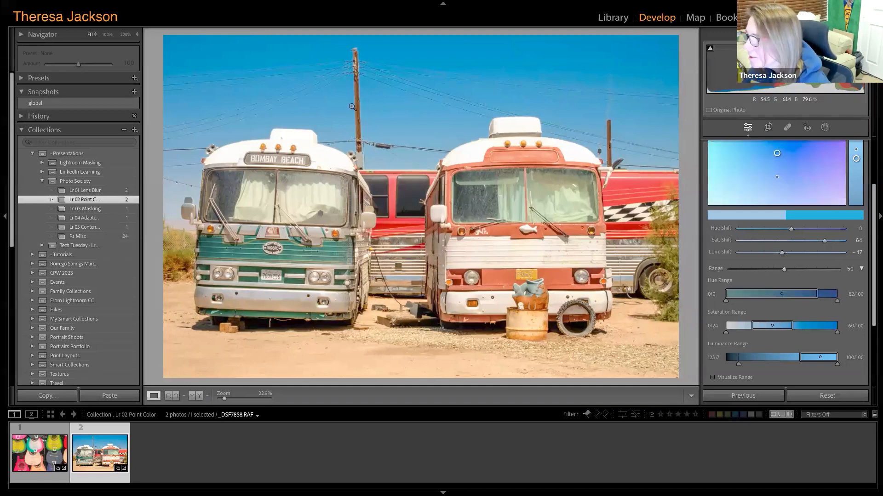
{"action": "left_click", "coordinate": [352, 107]}
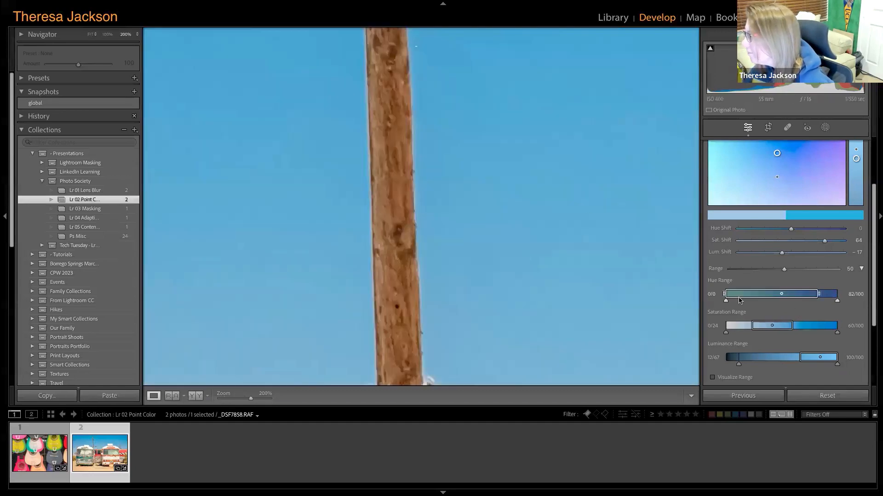
{"action": "left_click_drag", "start_coordinate": [821, 297], "coordinate": [795, 294]}
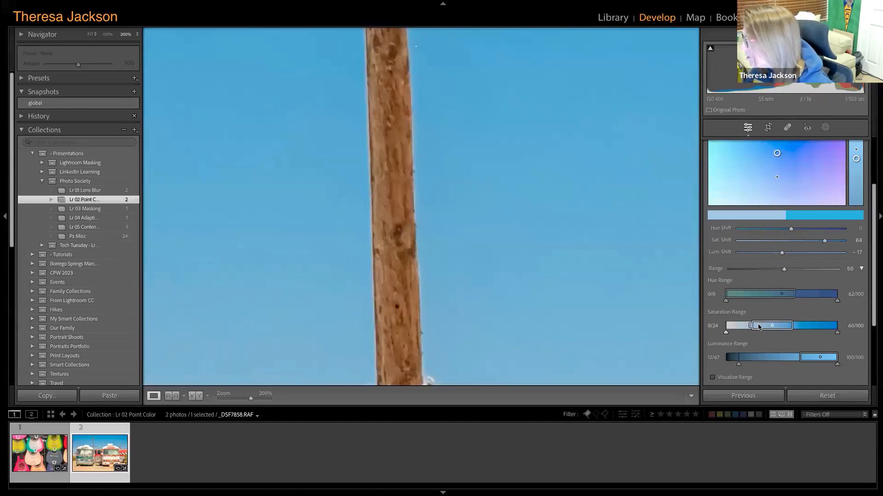
{"action": "left_click_drag", "start_coordinate": [754, 325], "coordinate": [787, 325]}
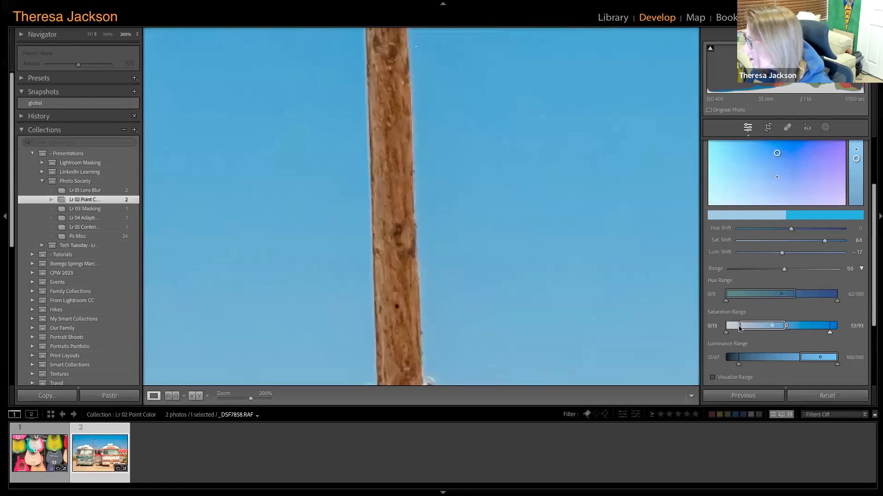
{"action": "left_click", "coordinate": [442, 254]}
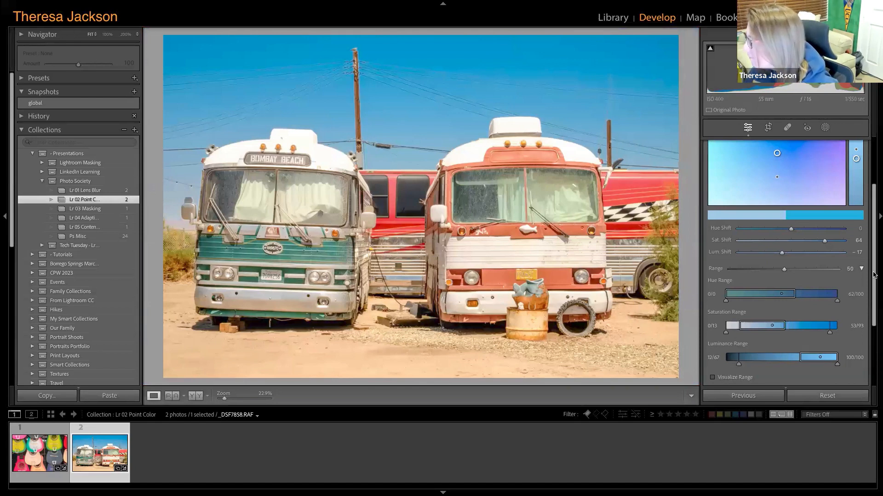
Visualize the sky sample's range on the buses photo and restore the normal display.
{"action": "scroll", "coordinate": [874, 271], "scroll_direction": "down", "scroll_amount": 3}
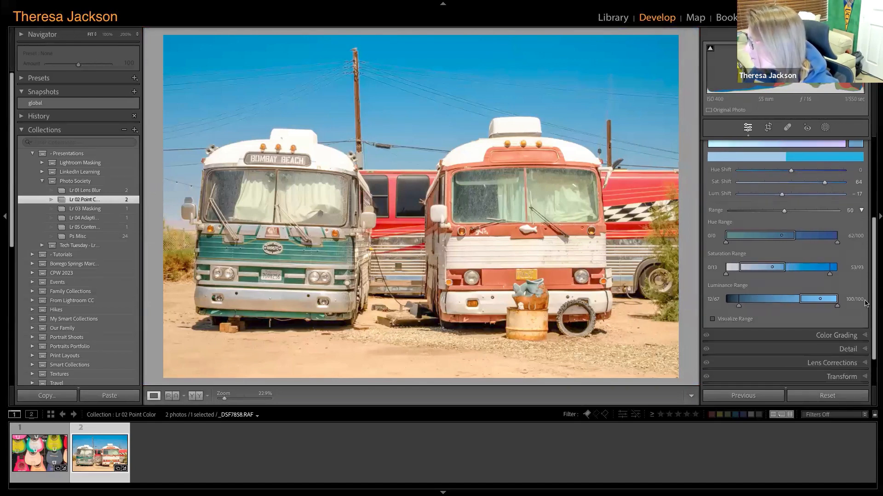
{"action": "left_click", "coordinate": [712, 320]}
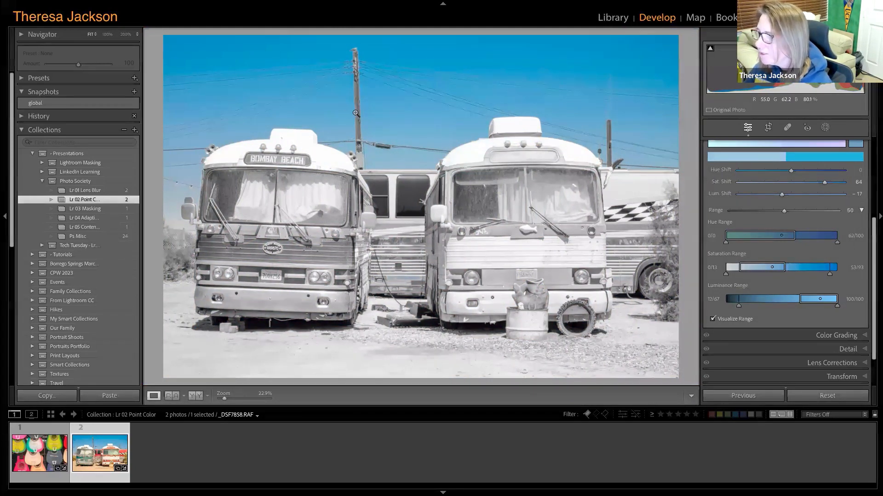
{"action": "left_click", "coordinate": [712, 319]}
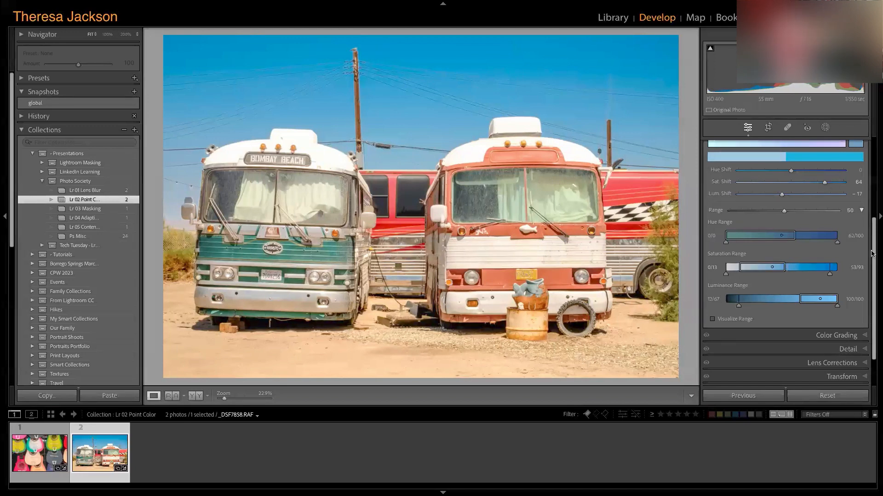
Add a second Point Color sample from the red bus paint and set its Hue Shift to -38.
{"action": "left_click_drag", "start_coordinate": [873, 251], "coordinate": [873, 241]}
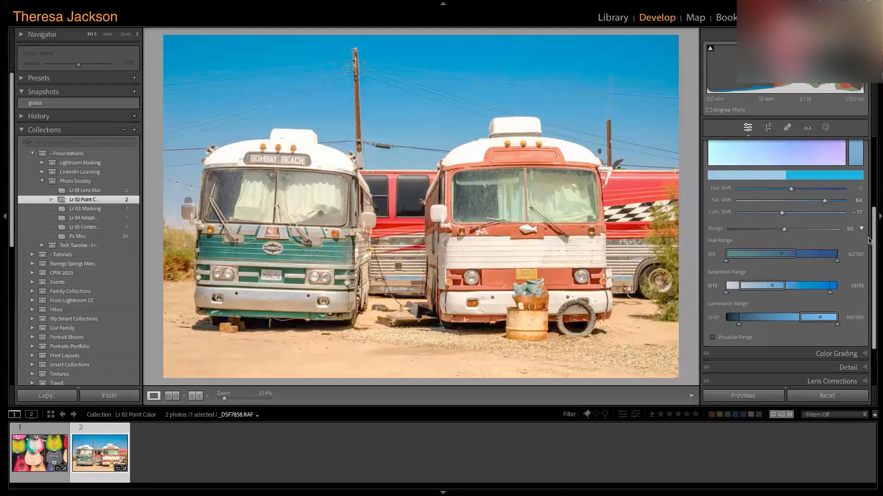
{"action": "left_click_drag", "start_coordinate": [873, 211], "coordinate": [873, 180]}
{"action": "left_click", "coordinate": [715, 190]}
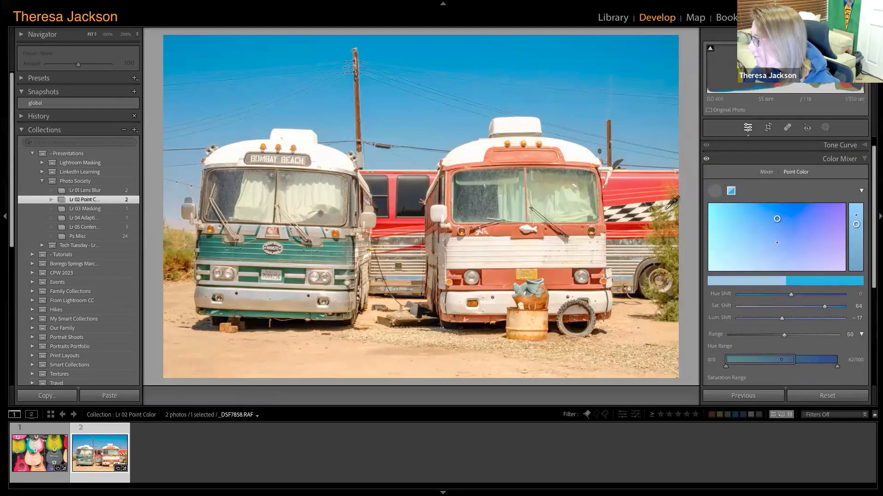
{"action": "left_click", "coordinate": [438, 266]}
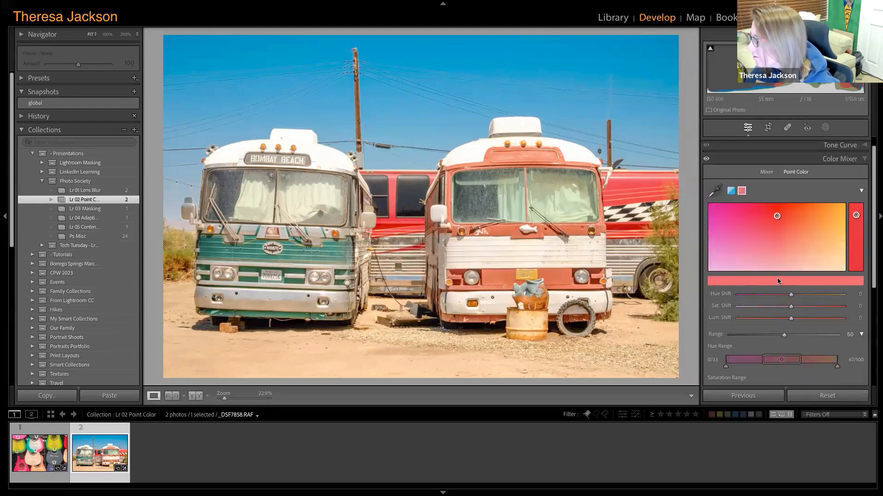
{"action": "left_click_drag", "start_coordinate": [790, 295], "coordinate": [734, 293]}
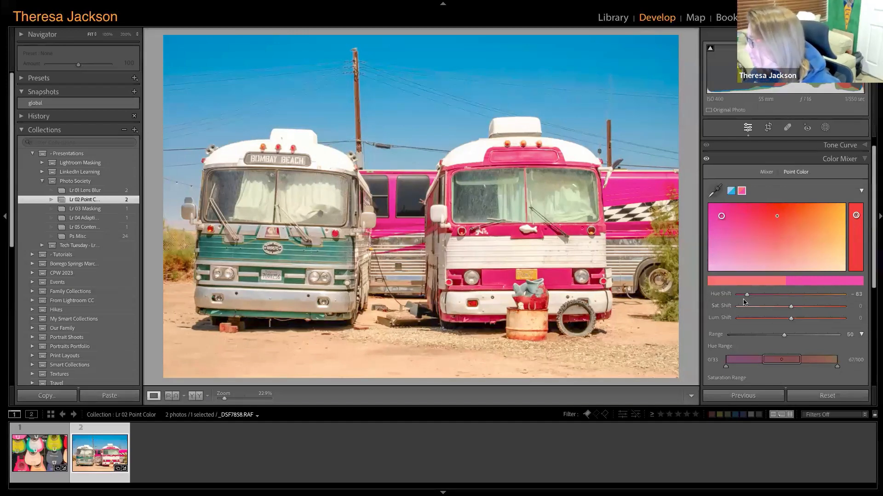
{"action": "left_click_drag", "start_coordinate": [746, 297], "coordinate": [781, 299]}
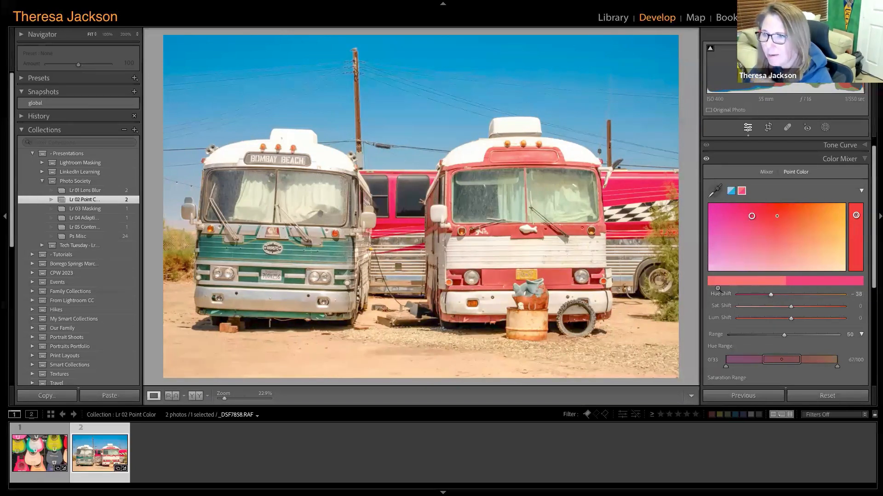
Open the Lr 03 Masking collection and compare the mannequin photo's finish mask and global edit snapshots.
{"action": "left_click", "coordinate": [109, 211]}
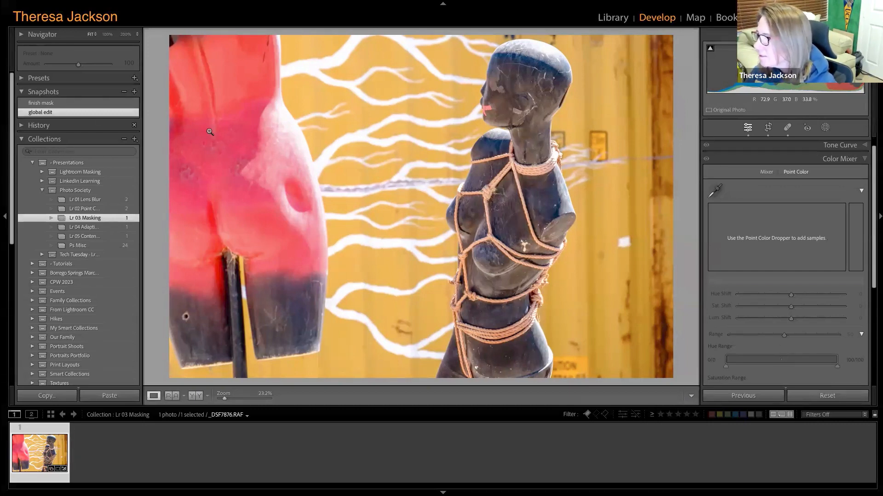
{"action": "left_click", "coordinate": [66, 104]}
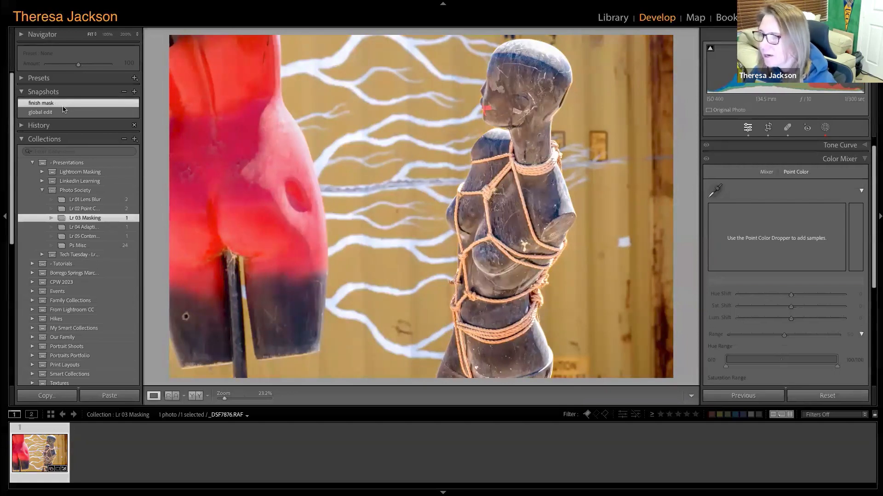
{"action": "left_click", "coordinate": [63, 113]}
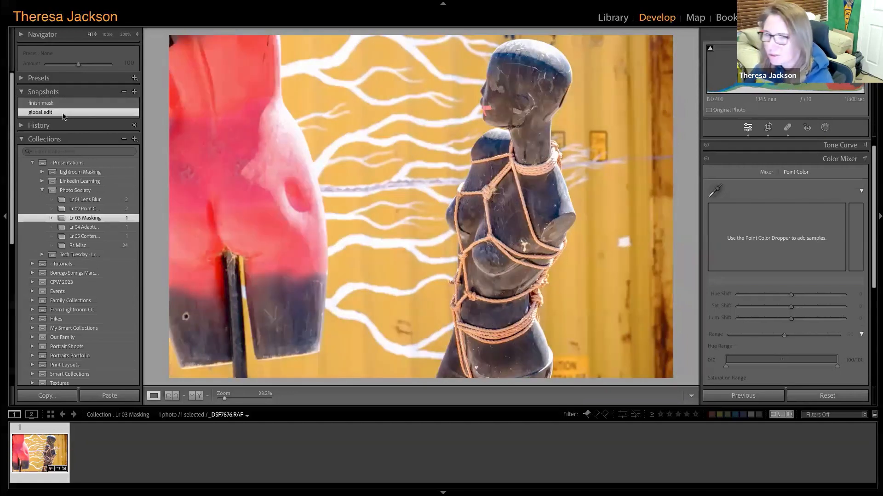
{"action": "left_click", "coordinate": [69, 106]}
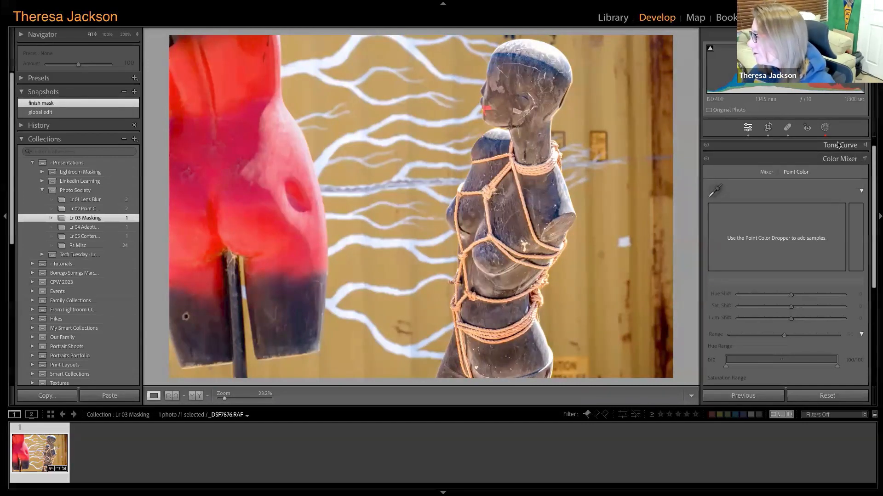
Open the masks of the finish mask snapshot and examine the components of Mask 1 Inverted.
{"action": "left_click", "coordinate": [825, 127]}
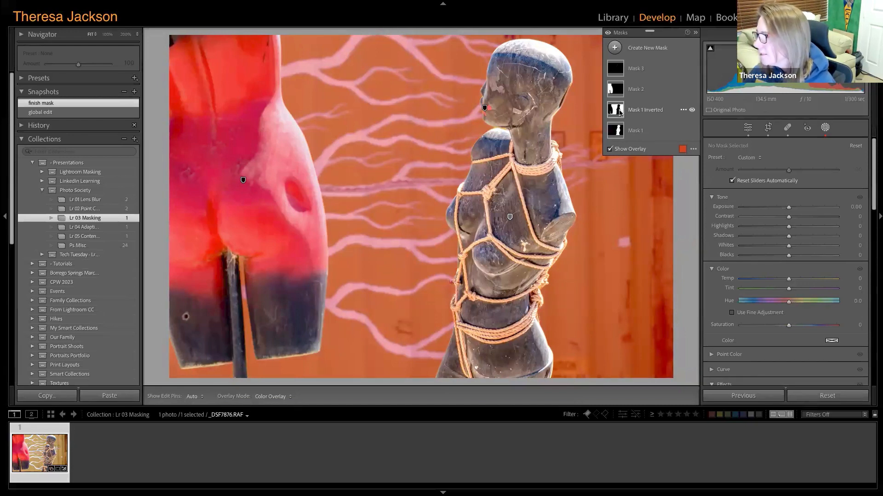
{"action": "double_click", "coordinate": [619, 112]}
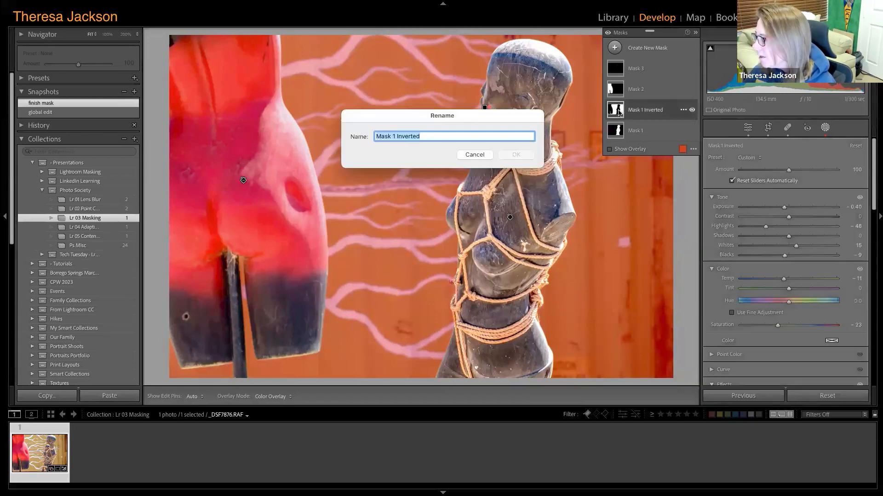
{"action": "left_click", "coordinate": [482, 157]}
{"action": "left_click", "coordinate": [642, 114]}
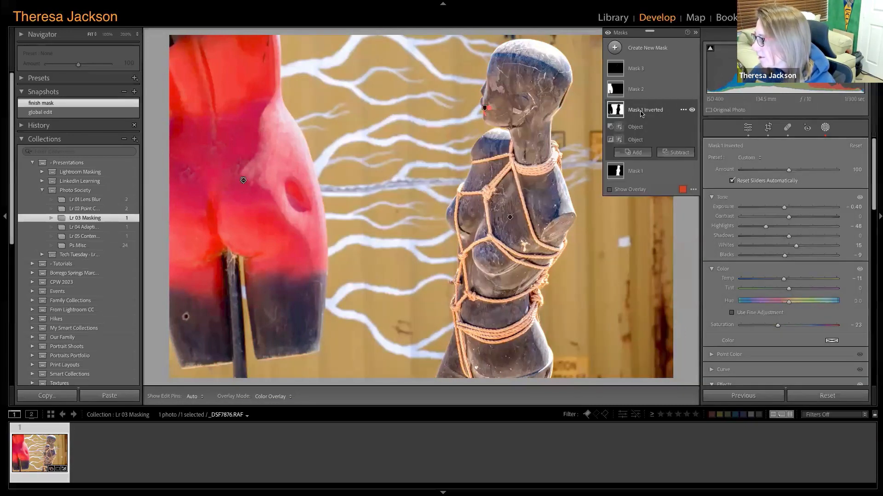
{"action": "double_click", "coordinate": [642, 113]}
{"action": "left_click", "coordinate": [478, 156]}
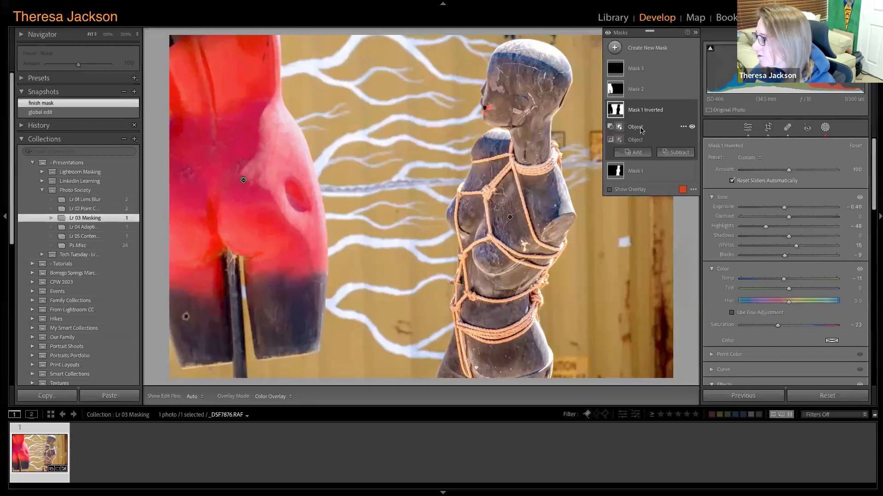
{"action": "mouse_move", "coordinate": [616, 125]}
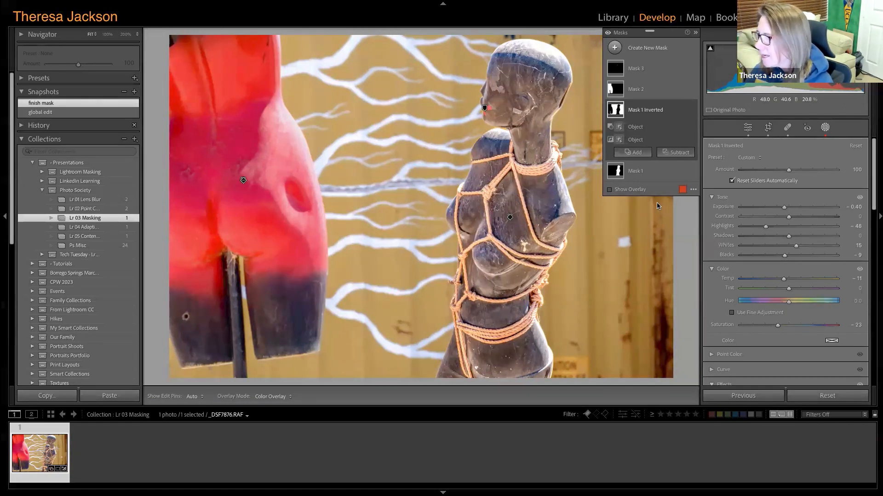
{"action": "mouse_move", "coordinate": [644, 171]}
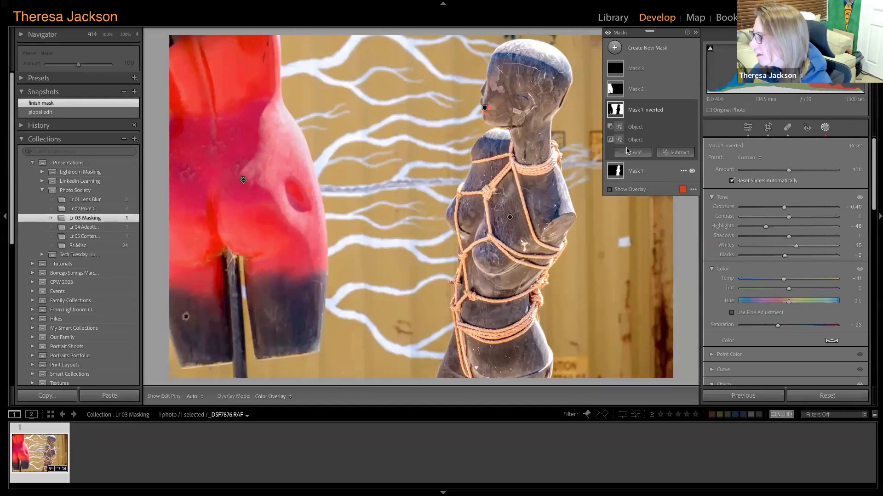
Return the mannequin photo to the global edit snapshot and create a Select Subject mask.
{"action": "left_click", "coordinate": [48, 113]}
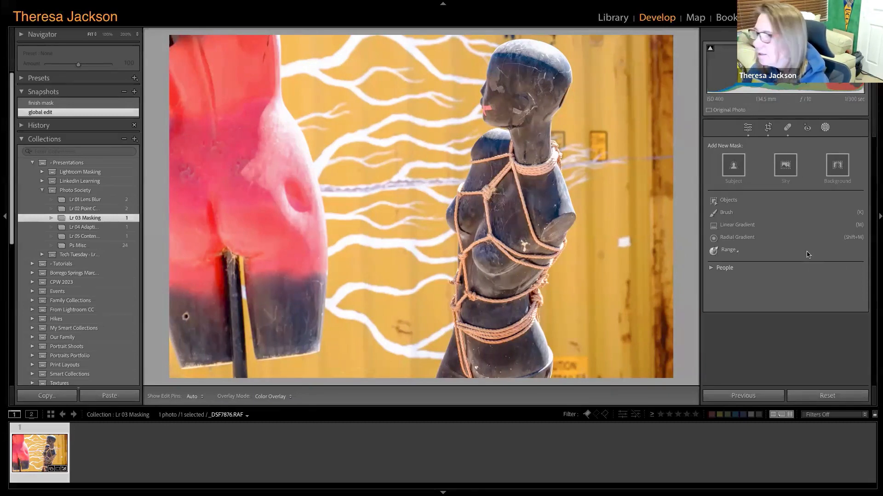
{"action": "left_click", "coordinate": [733, 166]}
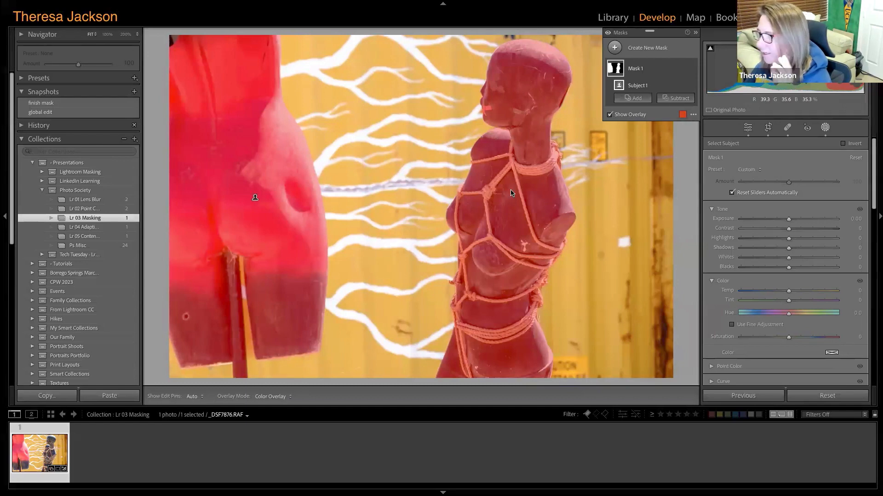
Try an Exposure of 2.44 on the subject mask, and reset it.
{"action": "left_click_drag", "start_coordinate": [789, 220], "coordinate": [817, 224]}
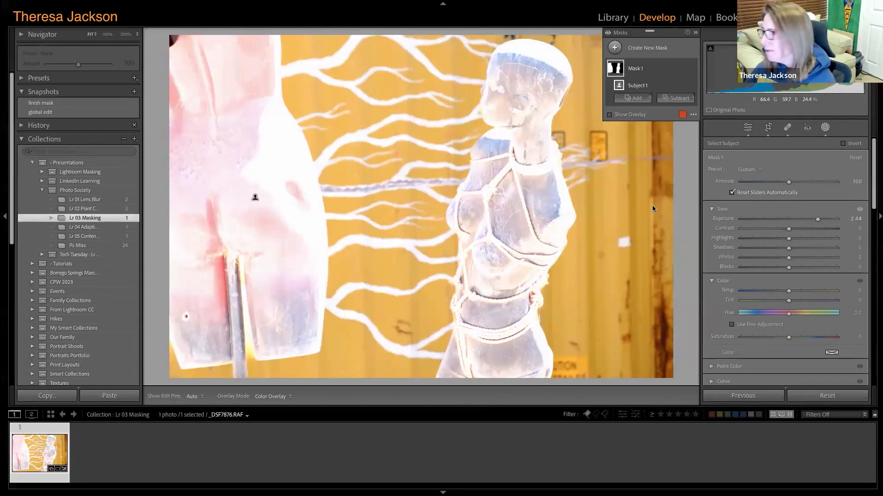
{"action": "double_click", "coordinate": [818, 220]}
Show the subject mask's overlay in White on Black mode.
{"action": "key", "text": "o"}
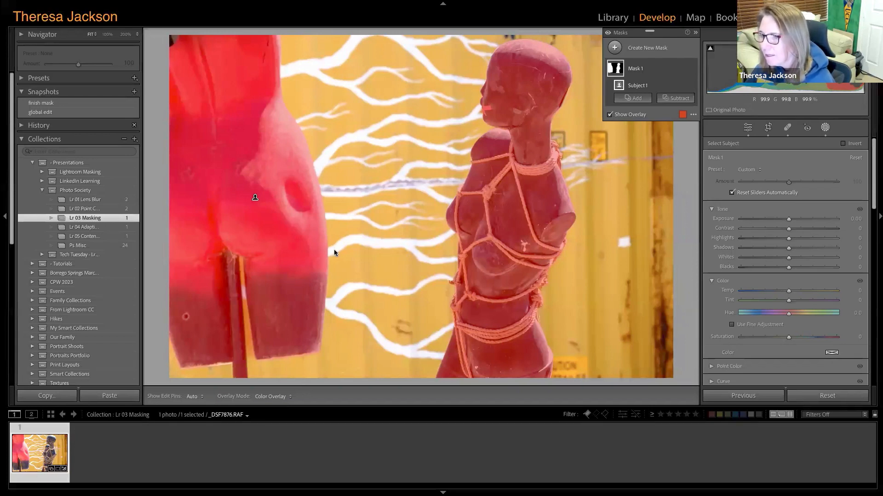
{"action": "left_click", "coordinate": [693, 116]}
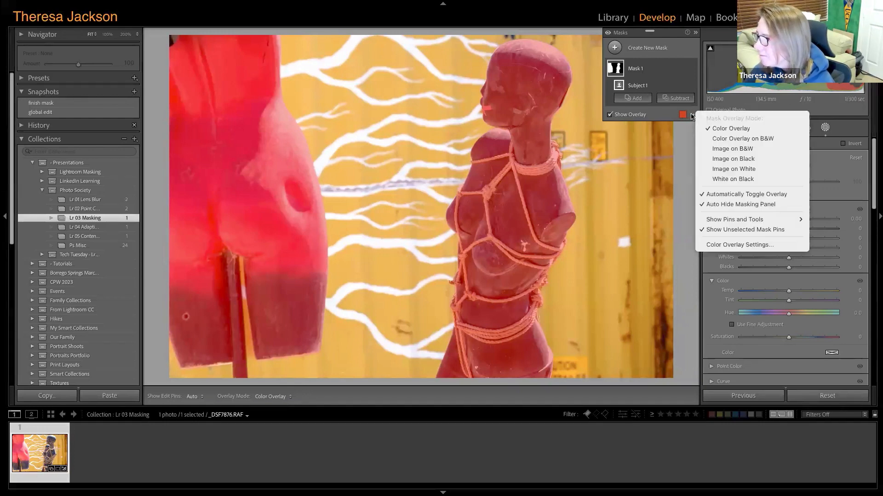
{"action": "left_click", "coordinate": [714, 180]}
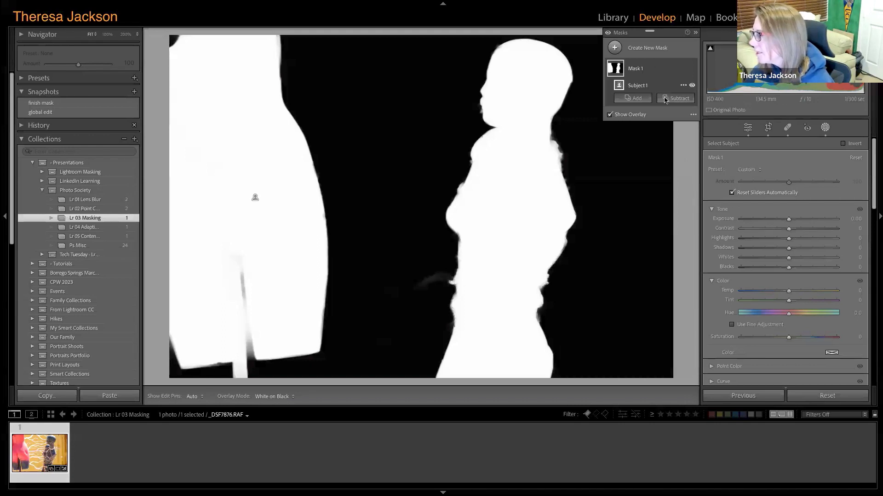
{"action": "left_click", "coordinate": [674, 52]}
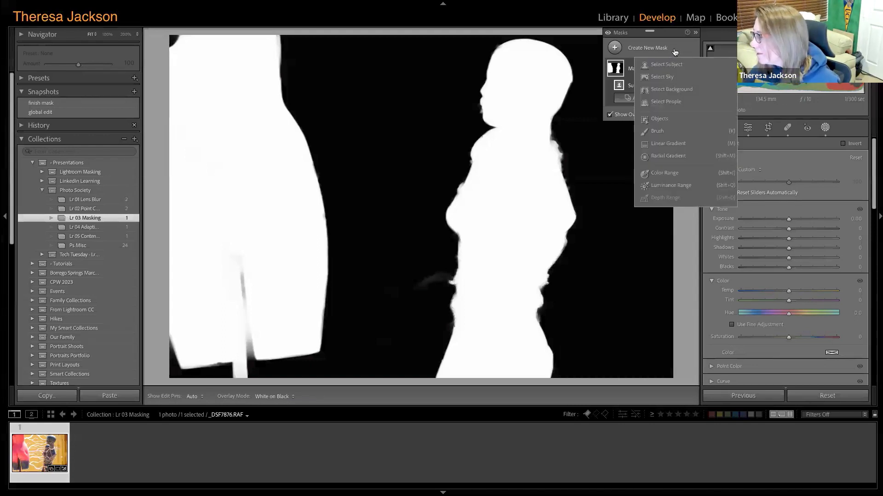
{"action": "left_click", "coordinate": [674, 54]}
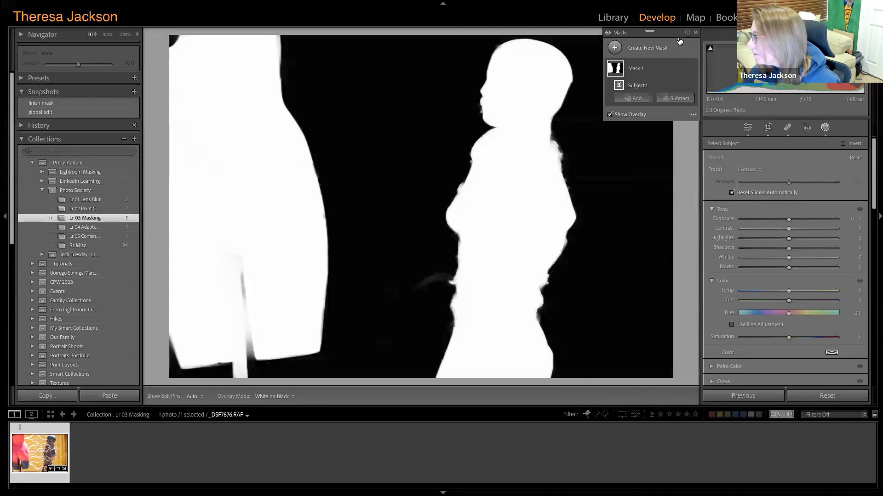
{"action": "left_click", "coordinate": [682, 48]}
{"action": "left_click", "coordinate": [684, 50]}
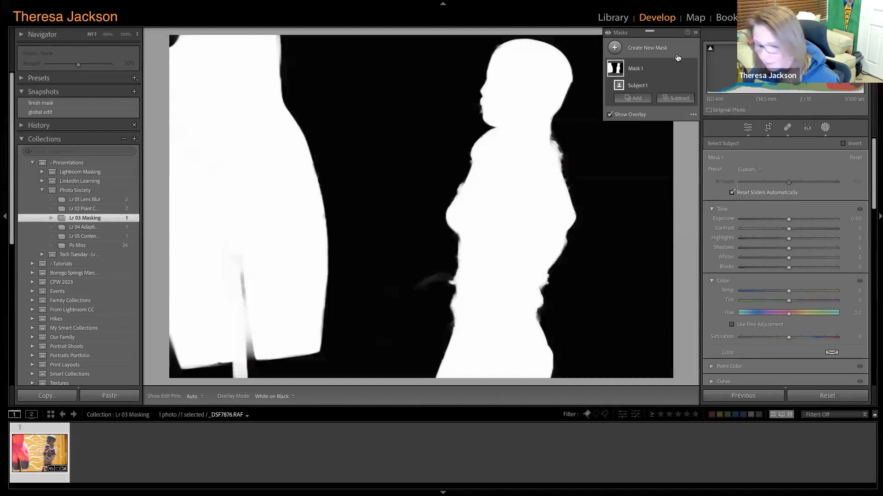
{"action": "key", "text": "ctrl+z"}
{"action": "key", "text": "ctrl+z"}
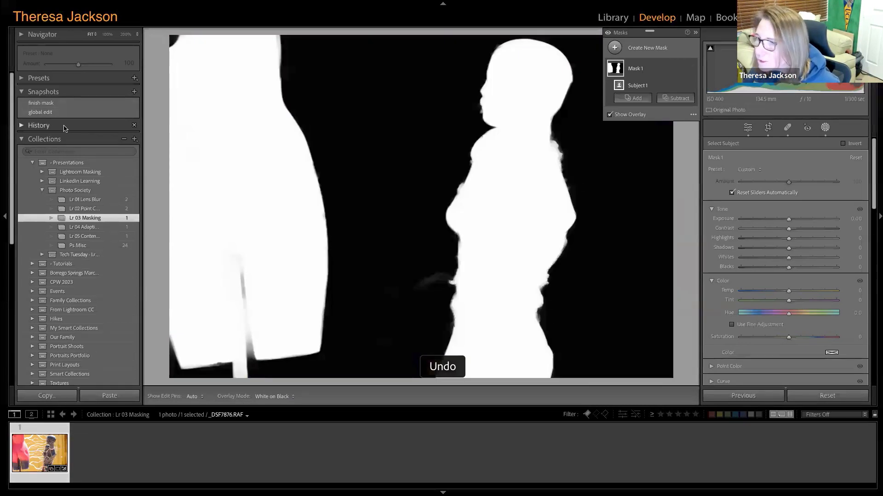
Try reverting the mannequin photo to its earlier Mask 1 saturation adjustment and Add Objects history states.
{"action": "left_click", "coordinate": [23, 126]}
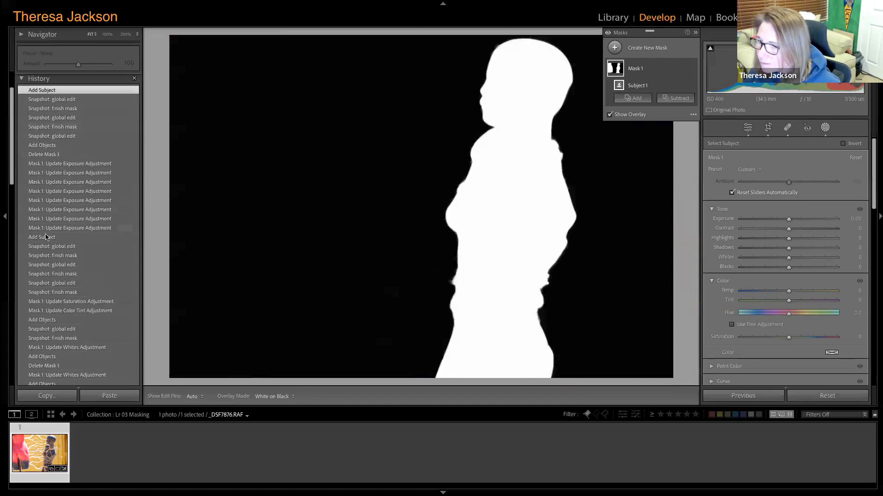
{"action": "left_click", "coordinate": [61, 305]}
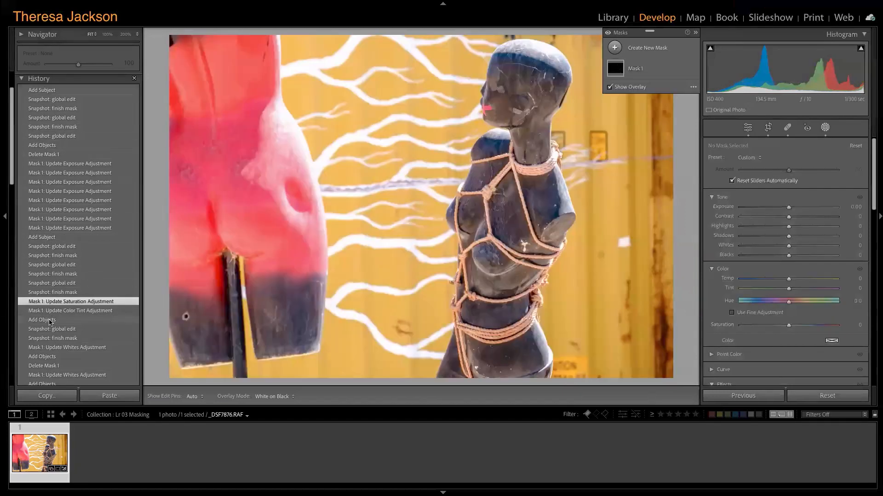
{"action": "left_click", "coordinate": [49, 320]}
{"action": "left_click", "coordinate": [25, 79]}
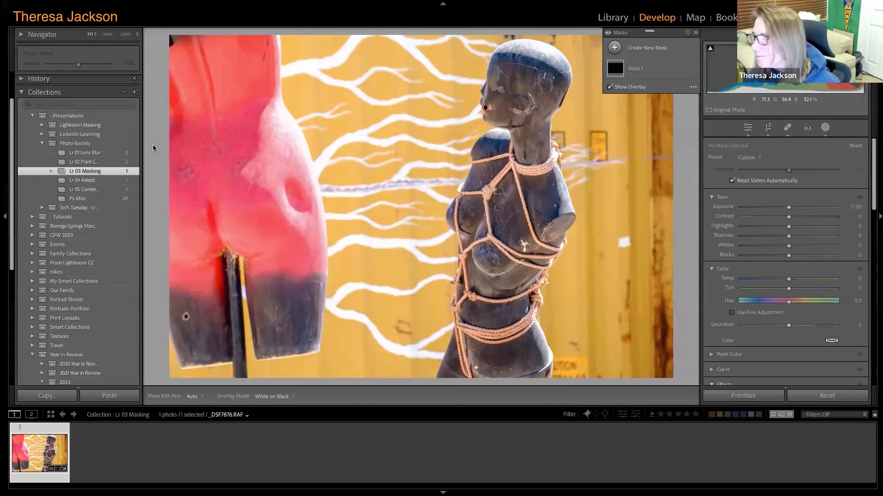
Restore the global edit snapshot and create a Select Objects mask over the dark mannequin.
{"action": "scroll", "coordinate": [72, 138], "scroll_direction": "up", "scroll_amount": 3}
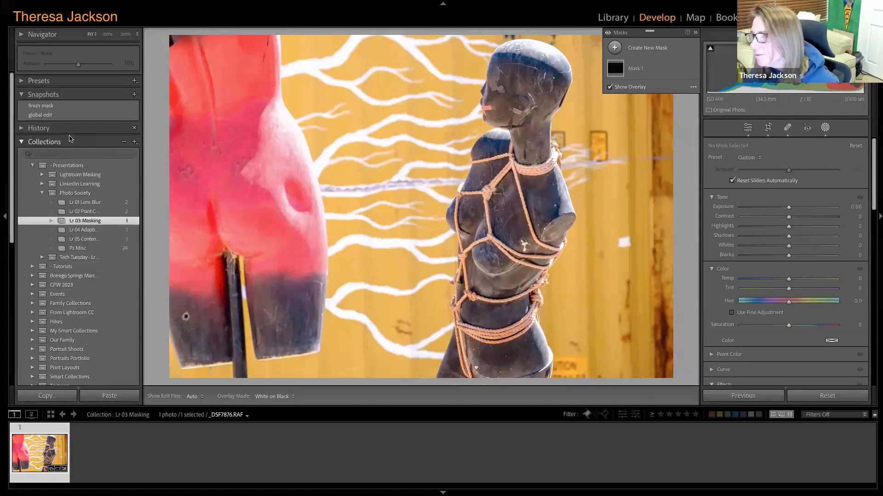
{"action": "left_click", "coordinate": [56, 112]}
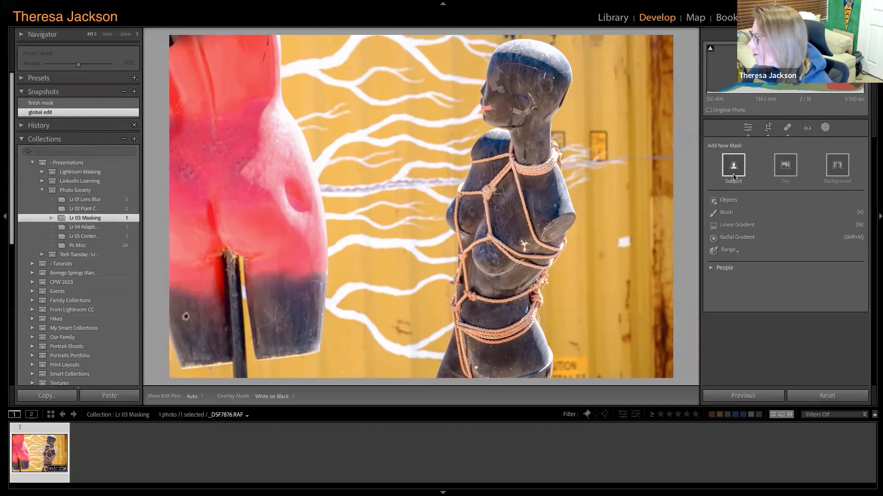
{"action": "left_click", "coordinate": [722, 203]}
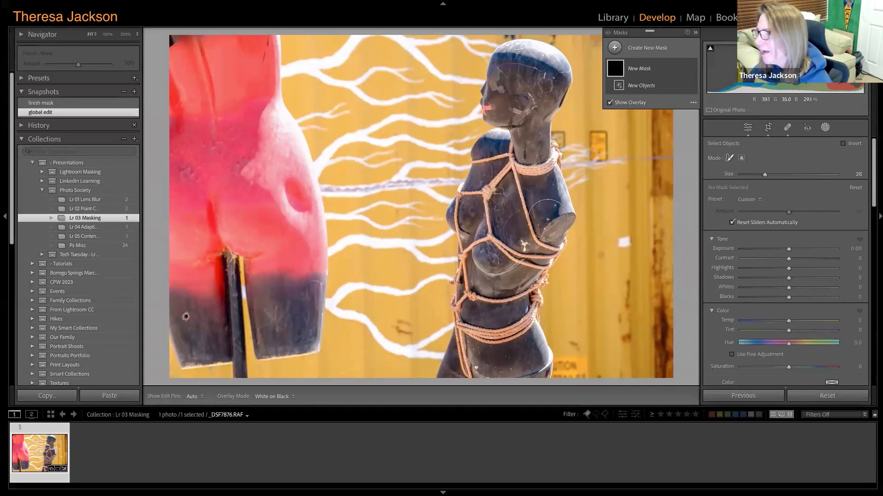
{"action": "mouse_move", "coordinate": [554, 230]}
{"action": "left_mouse_down"}
{"action": "mouse_move", "coordinate": [568, 203]}
{"action": "mouse_move", "coordinate": [547, 147]}
{"action": "mouse_move", "coordinate": [560, 71]}
{"action": "mouse_move", "coordinate": [535, 54]}
{"action": "mouse_move", "coordinate": [508, 54]}
{"action": "mouse_move", "coordinate": [485, 85]}
{"action": "mouse_move", "coordinate": [486, 140]}
{"action": "mouse_move", "coordinate": [451, 228]}
{"action": "mouse_move", "coordinate": [461, 283]}
{"action": "mouse_move", "coordinate": [456, 349]}
{"action": "mouse_move", "coordinate": [439, 378]}
{"action": "mouse_move", "coordinate": [541, 372]}
{"action": "mouse_move", "coordinate": [541, 280]}
{"action": "mouse_move", "coordinate": [556, 250]}
{"action": "mouse_move", "coordinate": [527, 77]}
{"action": "mouse_move", "coordinate": [475, 226]}
{"action": "mouse_move", "coordinate": [474, 345]}
{"action": "mouse_move", "coordinate": [505, 351]}
{"action": "mouse_move", "coordinate": [523, 183]}
{"action": "mouse_move", "coordinate": [499, 236]}
{"action": "left_mouse_up"}
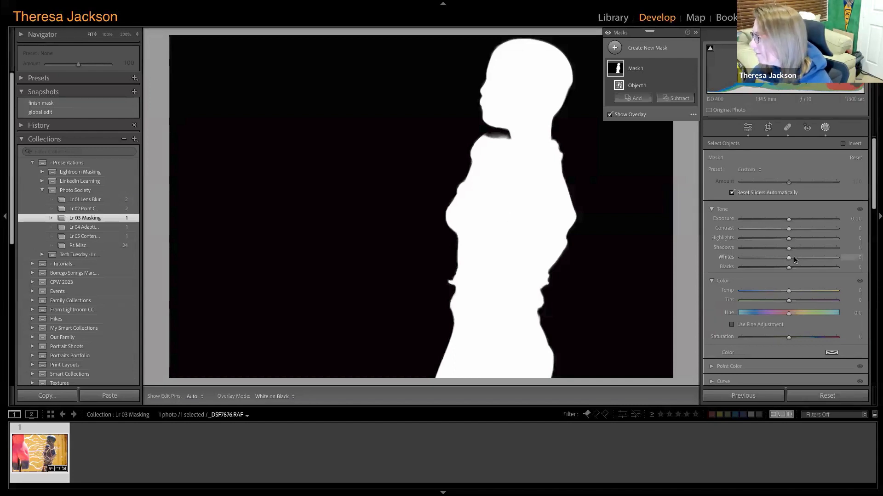
Set the dark mannequin's mask to Exposure -0.15, Shadows 56 and Whites 47.
{"action": "left_click_drag", "start_coordinate": [788, 261], "coordinate": [798, 261]}
{"action": "mouse_move", "coordinate": [789, 219]}
{"action": "left_mouse_down"}
{"action": "mouse_move", "coordinate": [800, 220]}
{"action": "mouse_move", "coordinate": [787, 220]}
{"action": "left_mouse_up"}
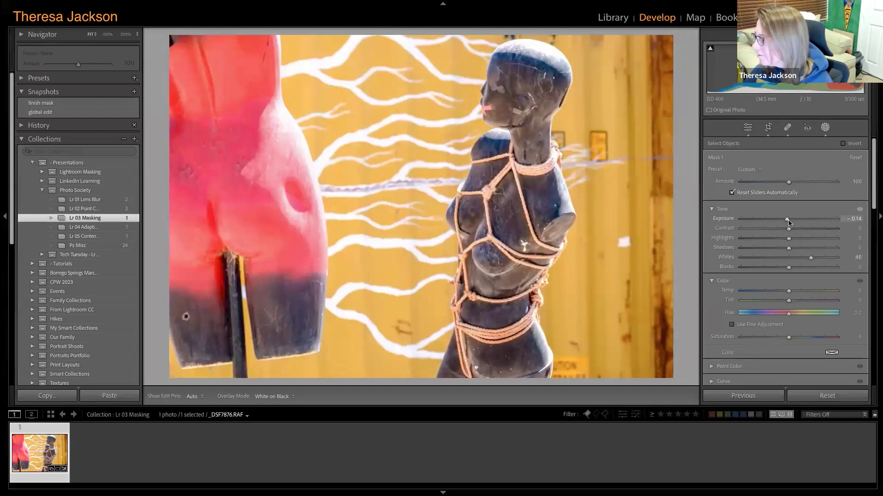
{"action": "mouse_move", "coordinate": [815, 259]}
{"action": "left_mouse_down"}
{"action": "mouse_move", "coordinate": [791, 249]}
{"action": "mouse_move", "coordinate": [816, 250]}
{"action": "left_mouse_up"}
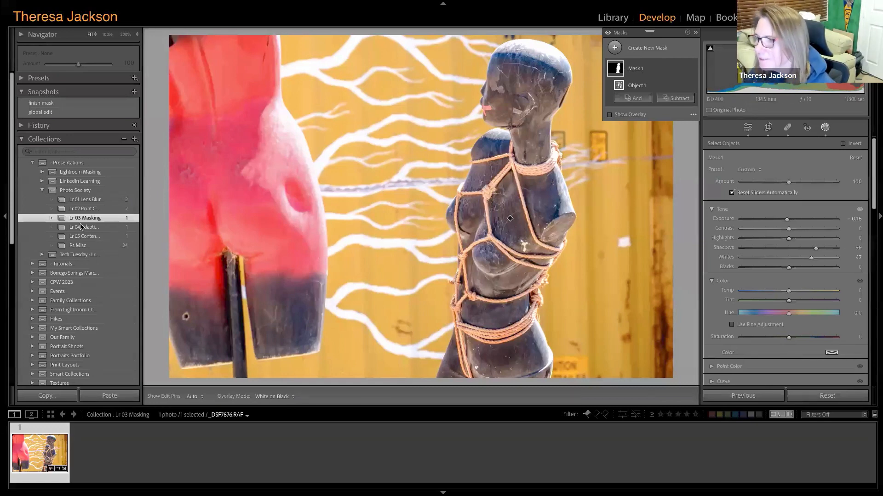
Open the portrait in the Lr 04 Adaptive Presets collection and apply the Adaptive: Portrait preset Enhance Portrait.
{"action": "left_click", "coordinate": [107, 230]}
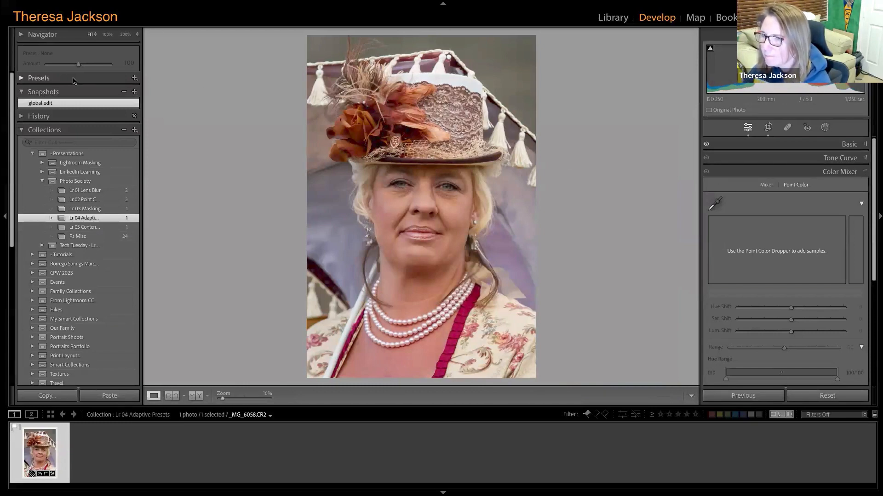
{"action": "left_click", "coordinate": [21, 79]}
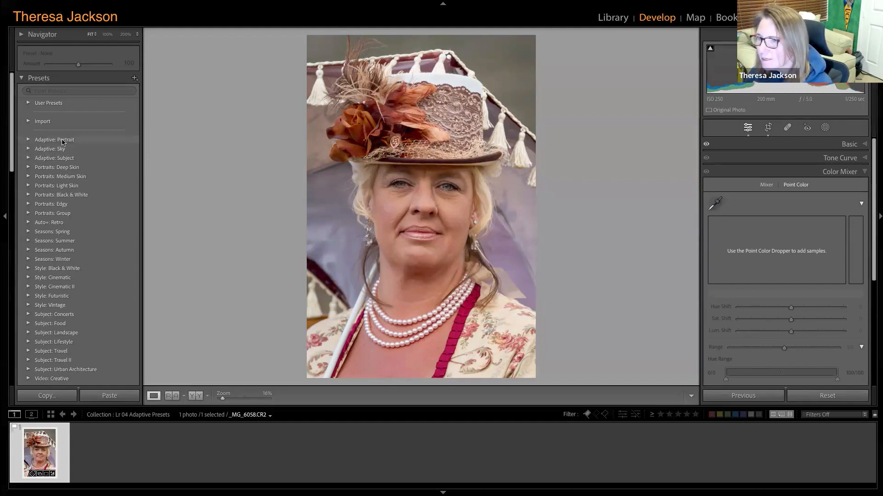
{"action": "left_click", "coordinate": [28, 140]}
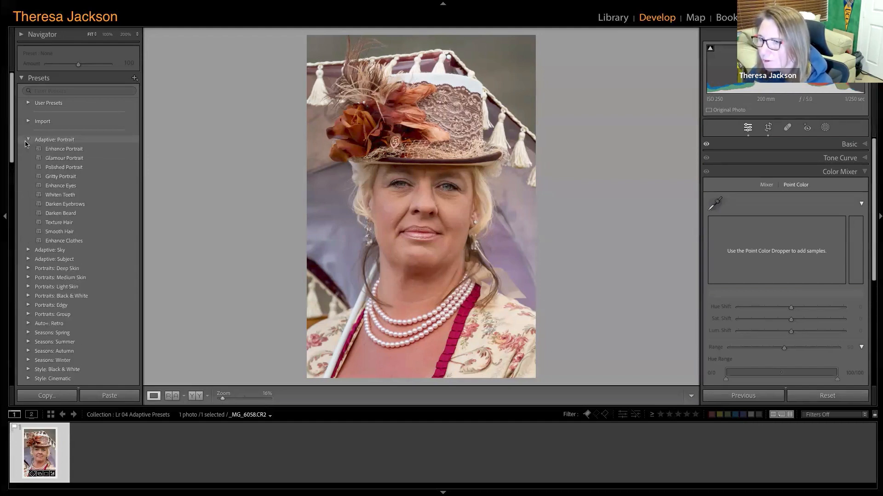
{"action": "left_click", "coordinate": [66, 149]}
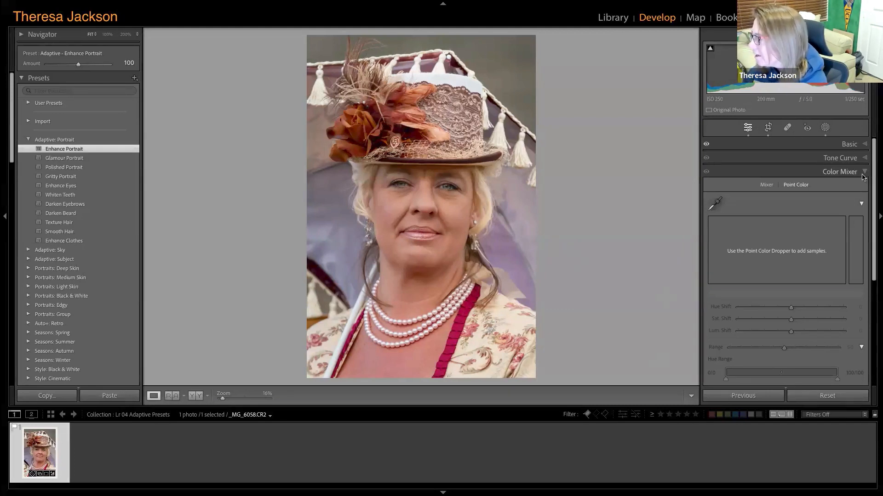
Examine the eye and Facial Skin masks that the Enhance Portrait preset created.
{"action": "left_click", "coordinate": [864, 173]}
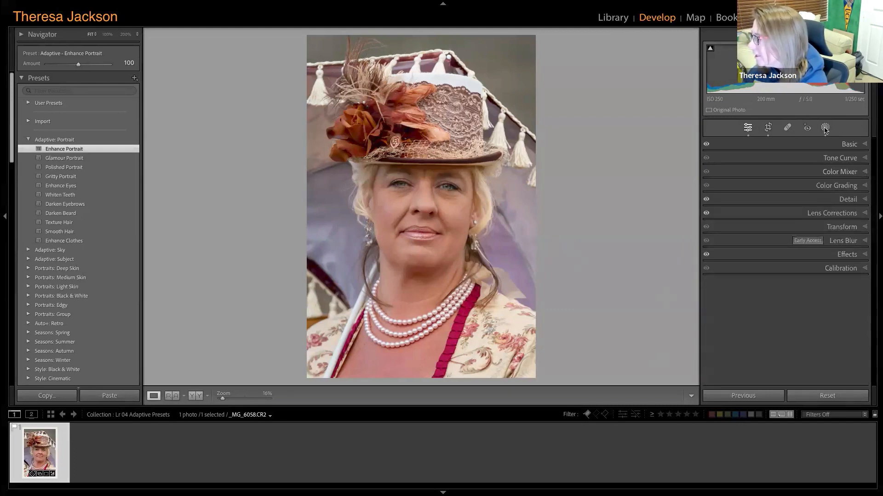
{"action": "left_click", "coordinate": [826, 129]}
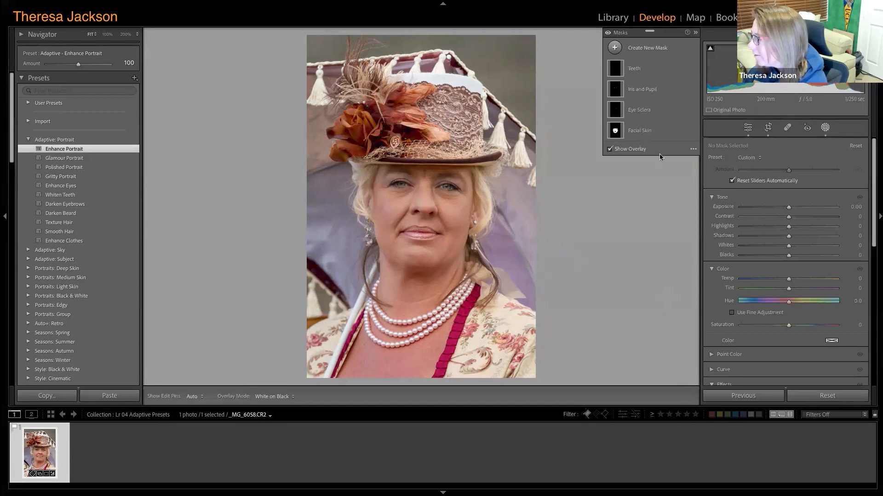
{"action": "mouse_move", "coordinate": [620, 88]}
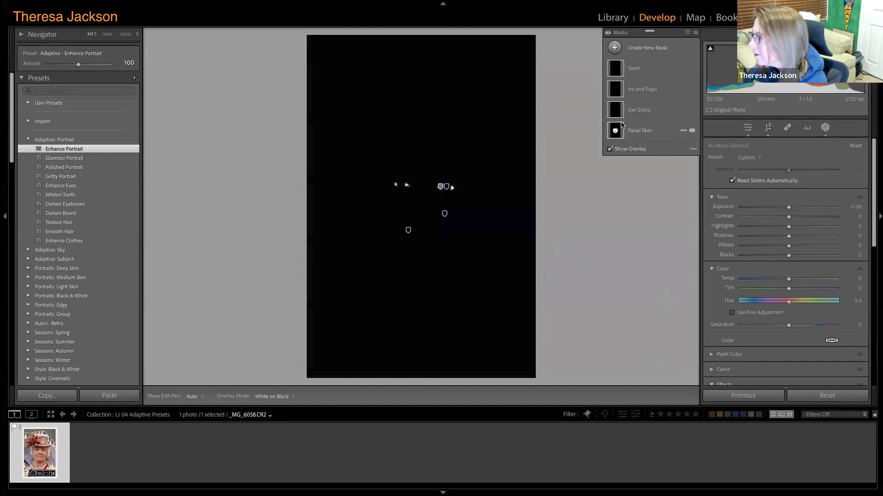
{"action": "mouse_move", "coordinate": [616, 133]}
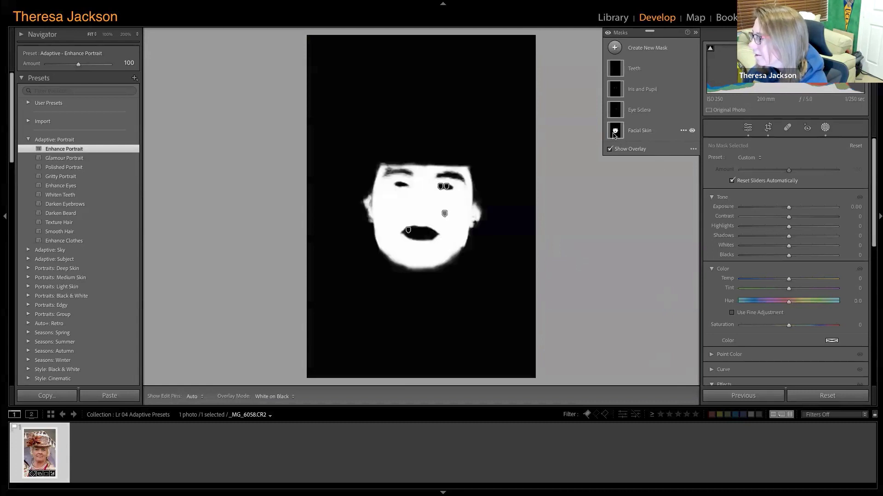
Apply the Glamour Portrait preset to the portrait and set the Hue of its Lips mask to -39.0.
{"action": "left_click", "coordinate": [76, 160]}
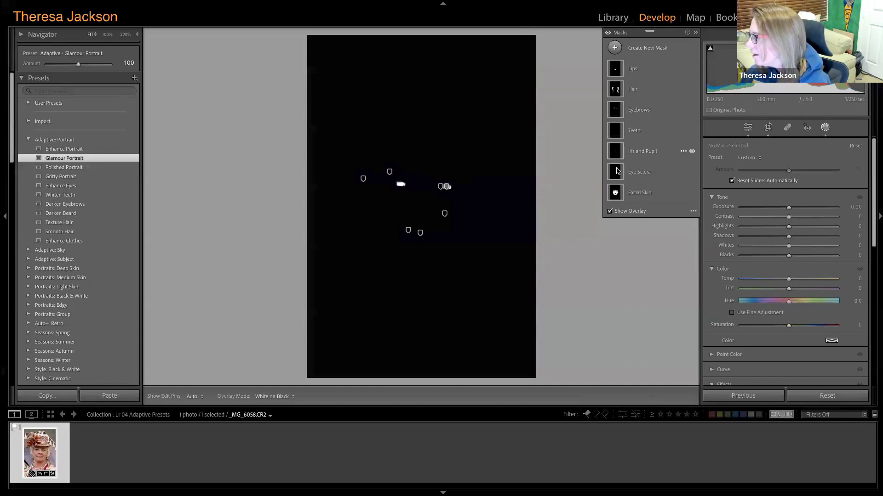
{"action": "left_click", "coordinate": [620, 69]}
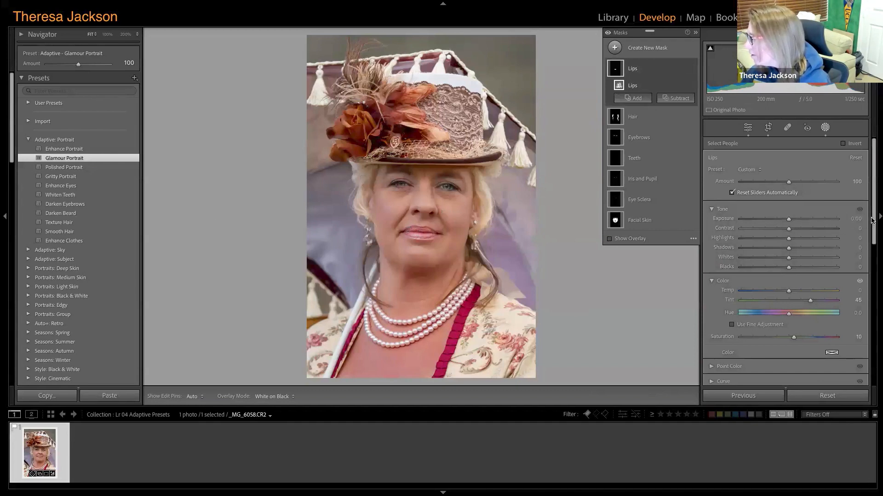
{"action": "left_click_drag", "start_coordinate": [873, 224], "coordinate": [856, 288]}
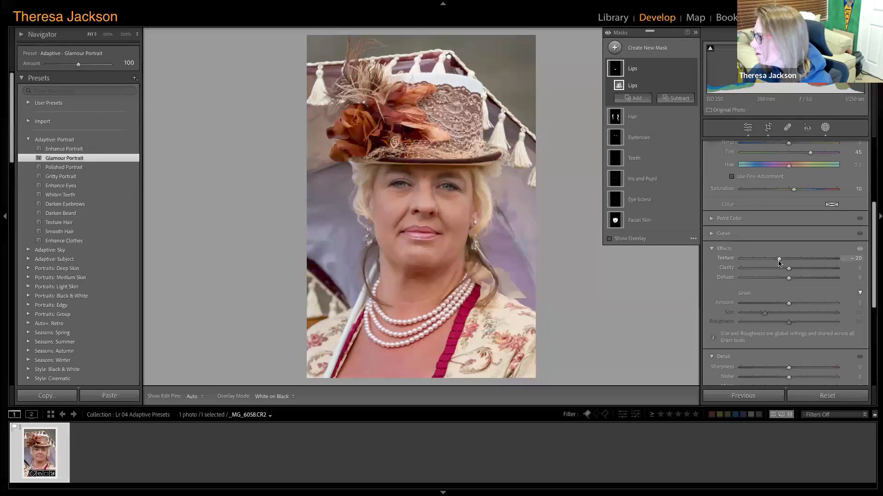
{"action": "left_click_drag", "start_coordinate": [873, 227], "coordinate": [876, 181]}
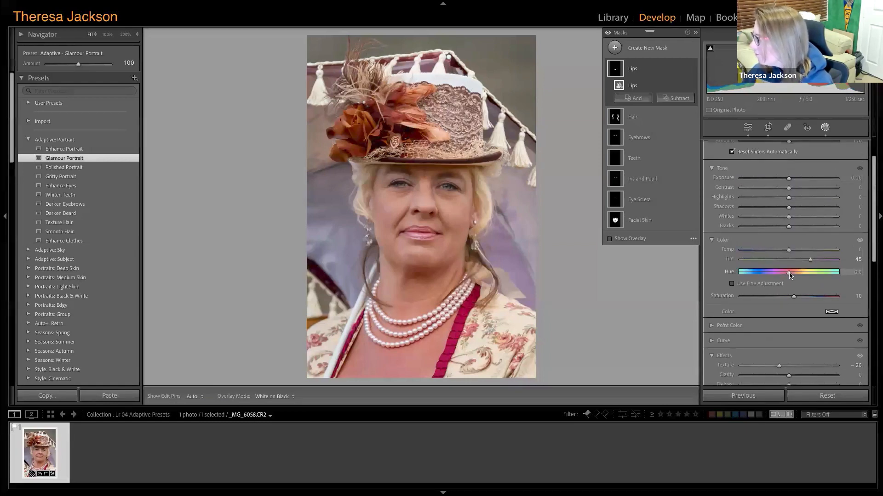
{"action": "left_click_drag", "start_coordinate": [789, 272], "coordinate": [777, 274]}
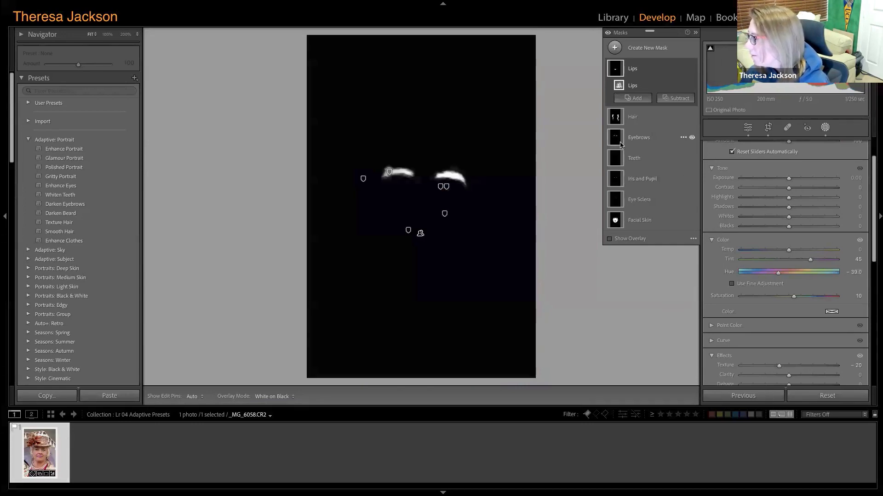
Set Whites to 86 on the Eye Sclera mask and Texture to -66 on the Facial Skin mask.
{"action": "left_click", "coordinate": [634, 203]}
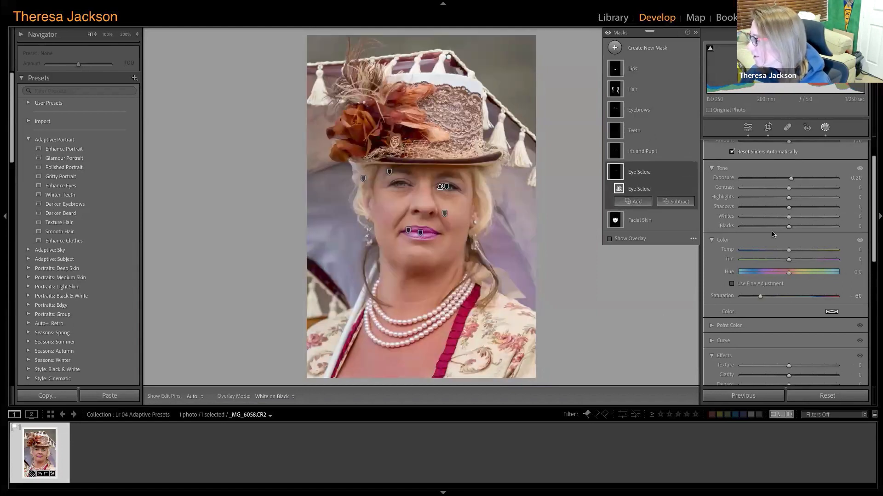
{"action": "left_click_drag", "start_coordinate": [789, 219], "coordinate": [830, 219]}
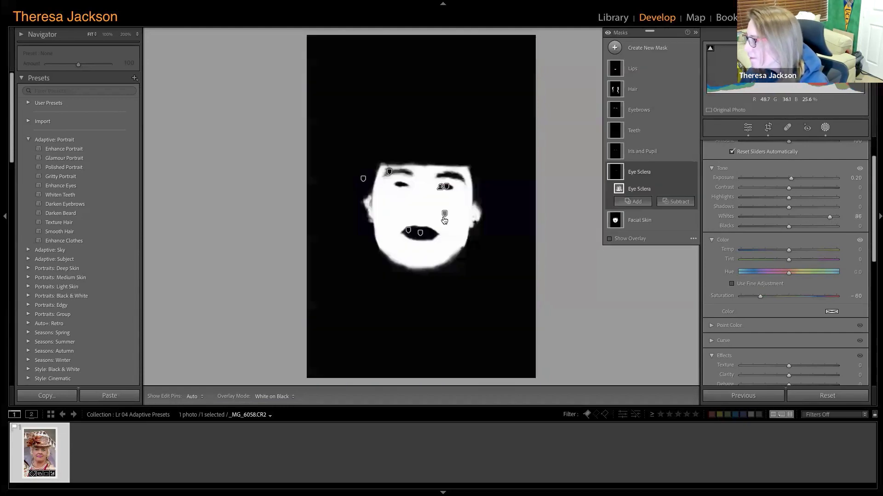
{"action": "left_click", "coordinate": [621, 224]}
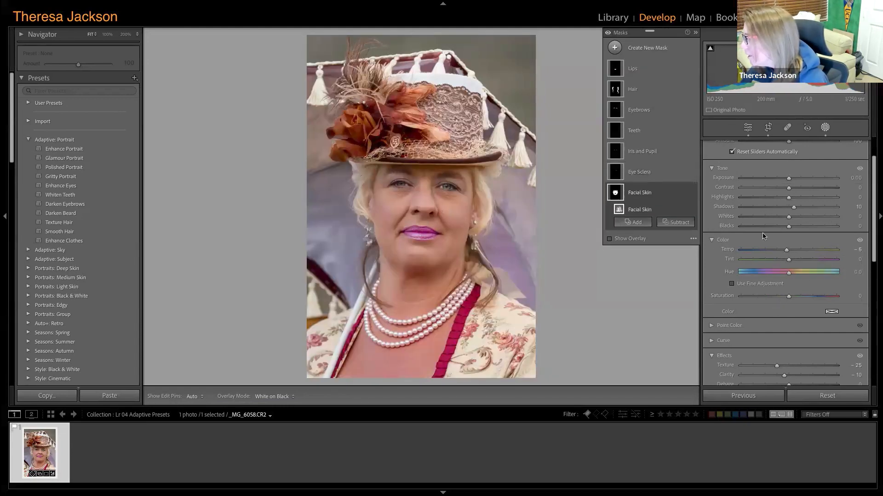
{"action": "scroll", "coordinate": [767, 357], "scroll_direction": "up", "scroll_amount": 1}
{"action": "left_click_drag", "start_coordinate": [776, 374], "coordinate": [757, 376]}
Set the Facial Skin mask's Texture to -100 and Clarity to -34 while checking the skin around the eye at 200% zoom.
{"action": "mouse_move", "coordinate": [445, 188]}
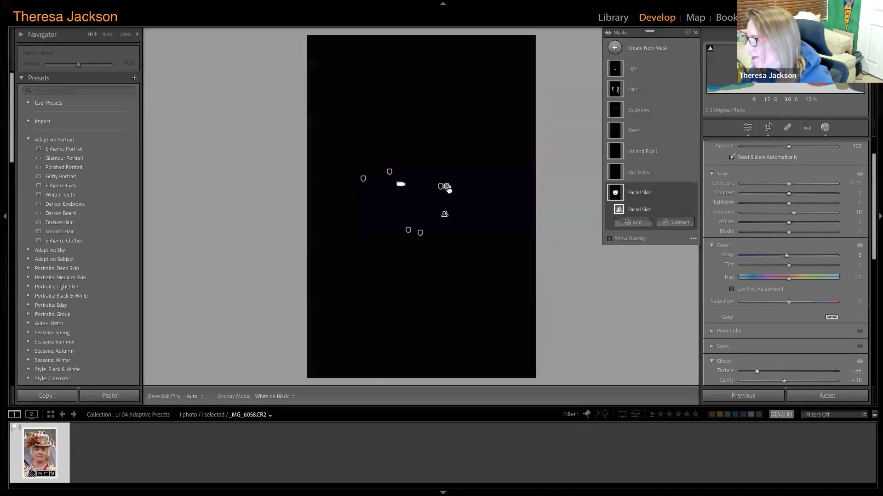
{"action": "left_click", "coordinate": [424, 186]}
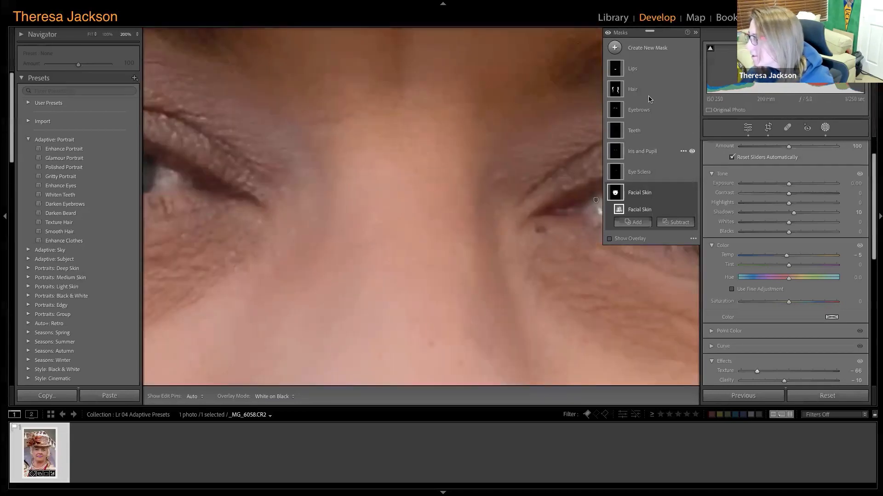
{"action": "left_click_drag", "start_coordinate": [522, 224], "coordinate": [236, 215]}
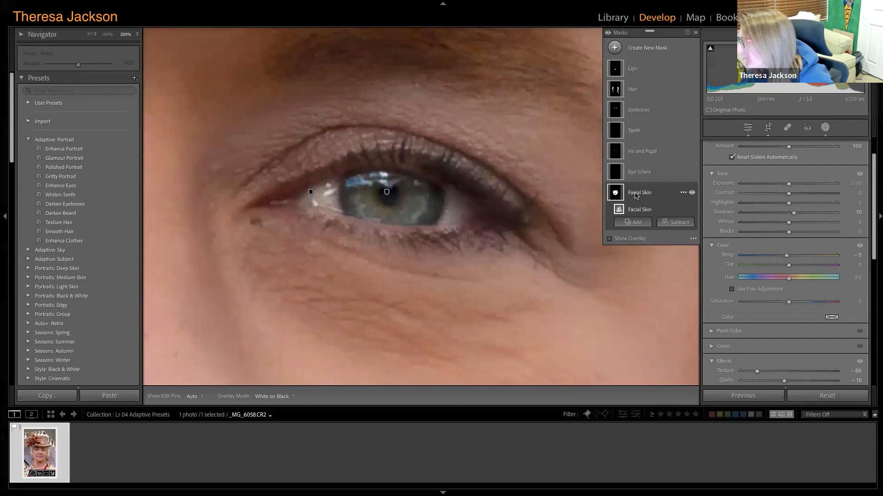
{"action": "left_click", "coordinate": [636, 194]}
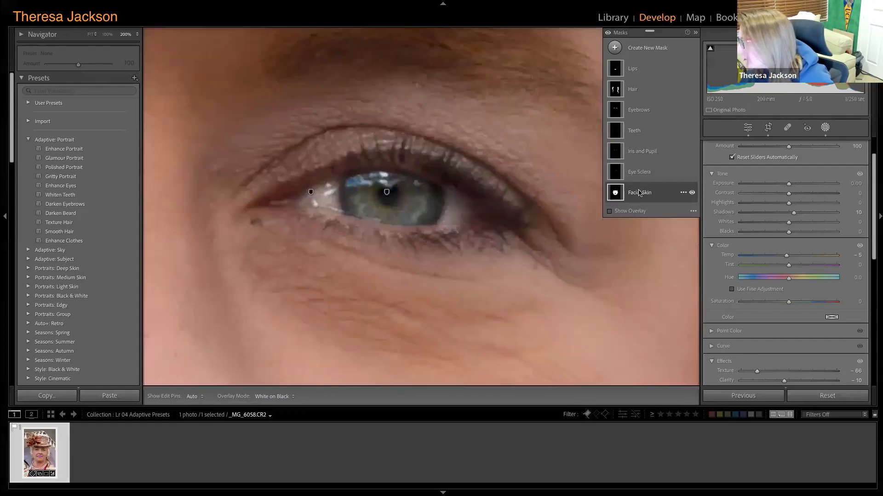
{"action": "double_click", "coordinate": [639, 193]}
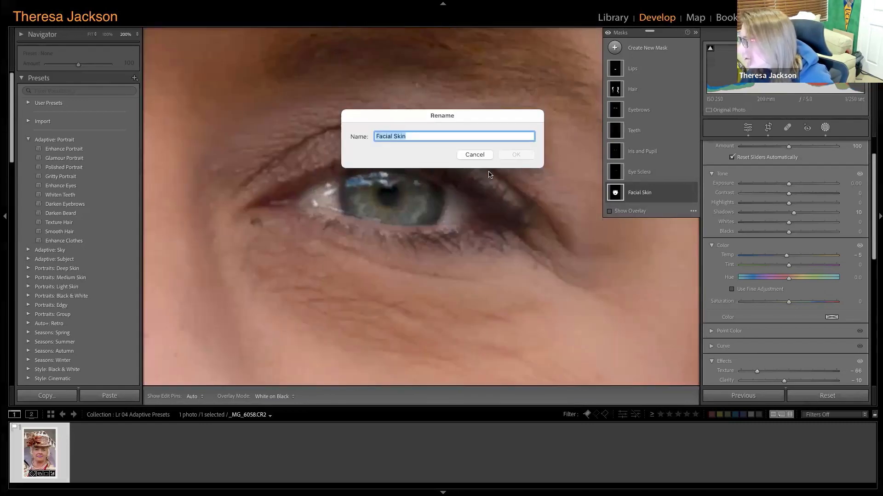
{"action": "left_click", "coordinate": [476, 154]}
{"action": "left_click_drag", "start_coordinate": [756, 371], "coordinate": [735, 375]}
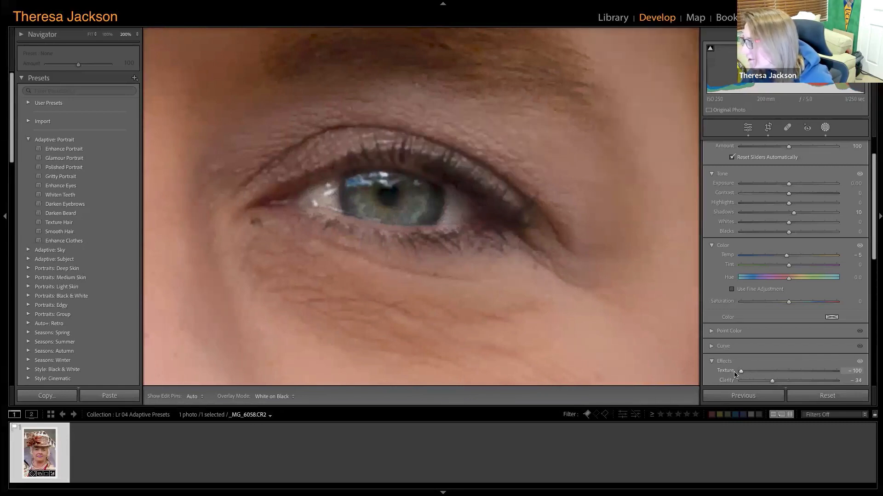
{"action": "left_click", "coordinate": [420, 289]}
{"action": "left_click", "coordinate": [420, 289]}
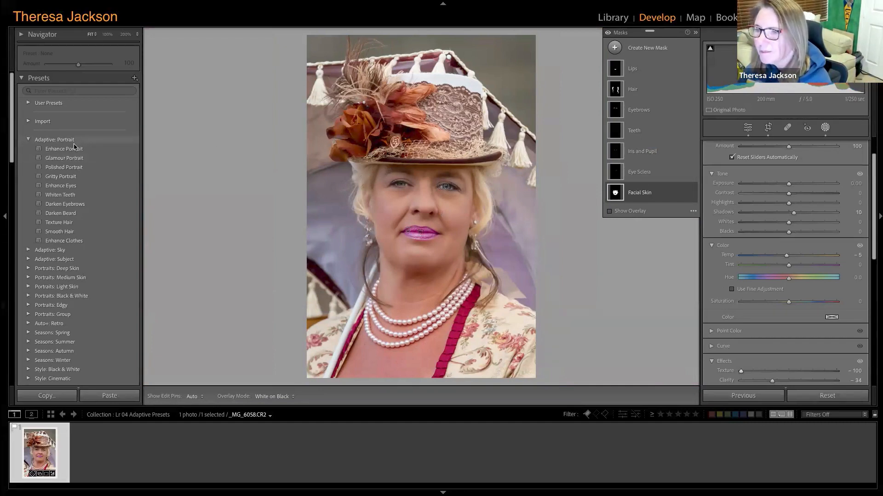
Preview the Enhance Eyes preset and examine the options available for the Iris and Pupil mask.
{"action": "left_click", "coordinate": [74, 185]}
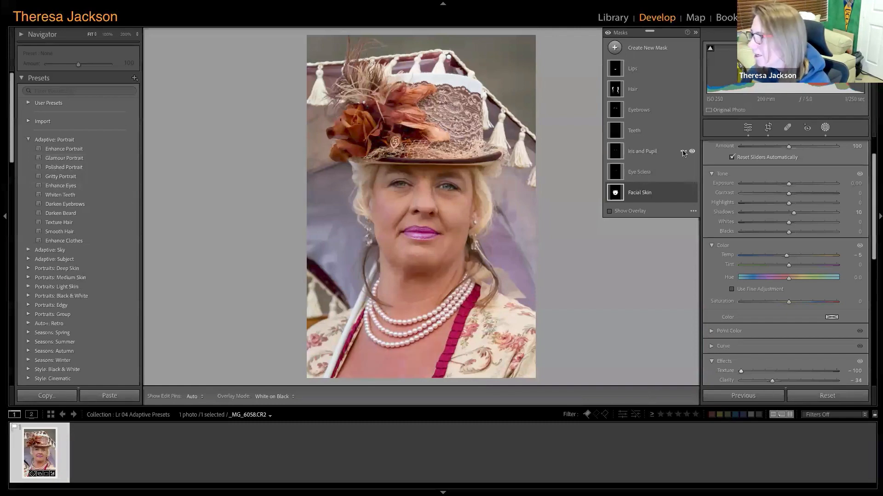
{"action": "right_click", "coordinate": [681, 154]}
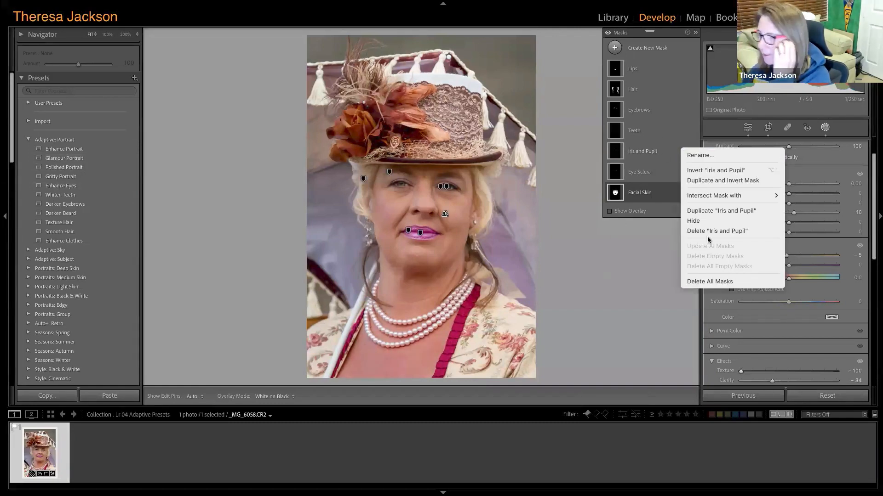
{"action": "left_click", "coordinate": [672, 36]}
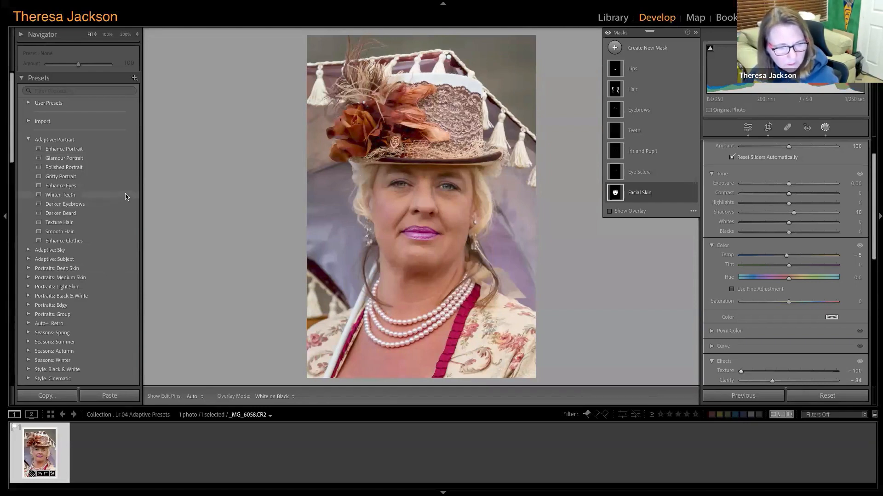
Leave masking and open the Lr 05 Content Aware Spot Healing collection to show the trailer photo.
{"action": "mouse_move", "coordinate": [609, 78]}
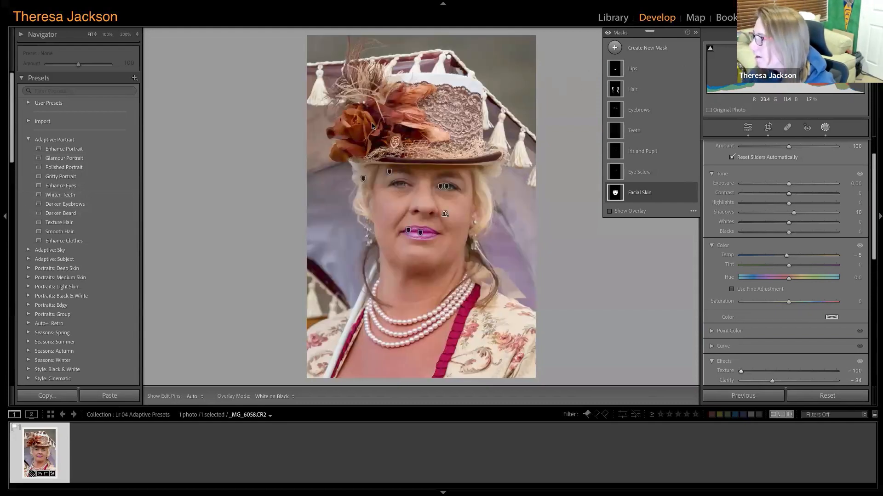
{"action": "left_click", "coordinate": [747, 127]}
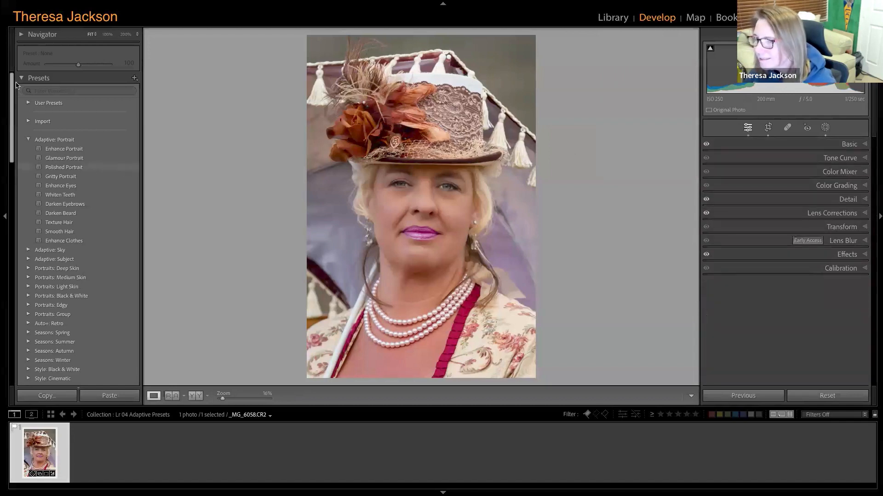
{"action": "left_click", "coordinate": [21, 79]}
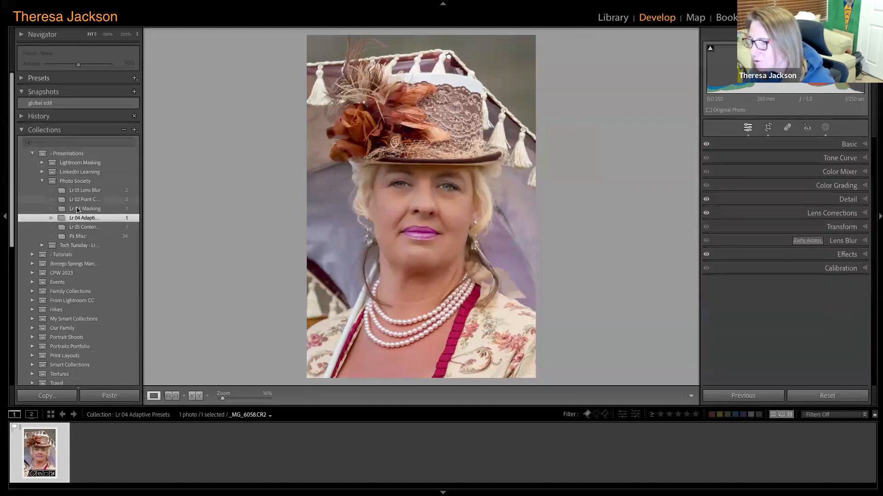
{"action": "left_click", "coordinate": [90, 230]}
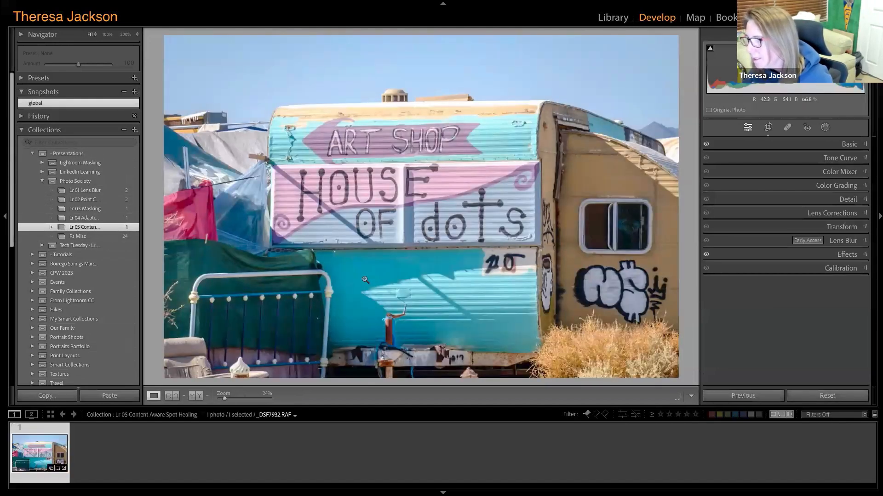
Heal the white speck on the dark green tarp beside the white bed post in Heal mode with brush size 33.
{"action": "left_click", "coordinate": [787, 128]}
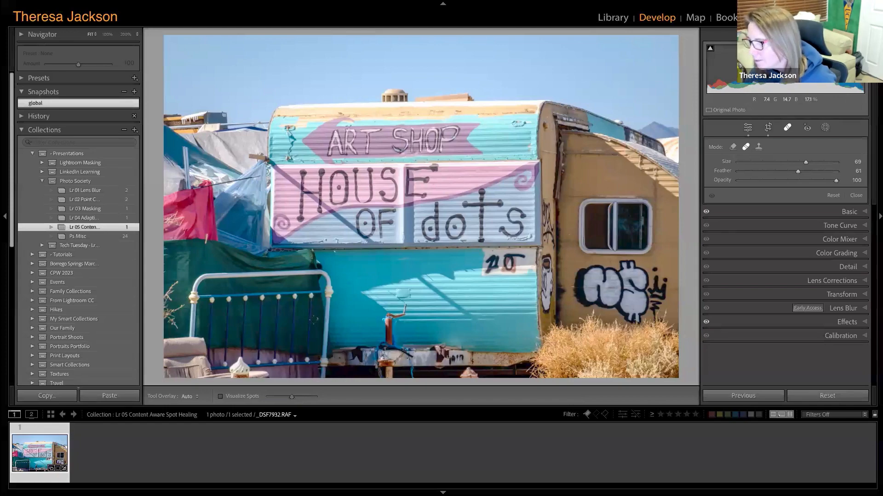
{"action": "left_click", "coordinate": [318, 321]}
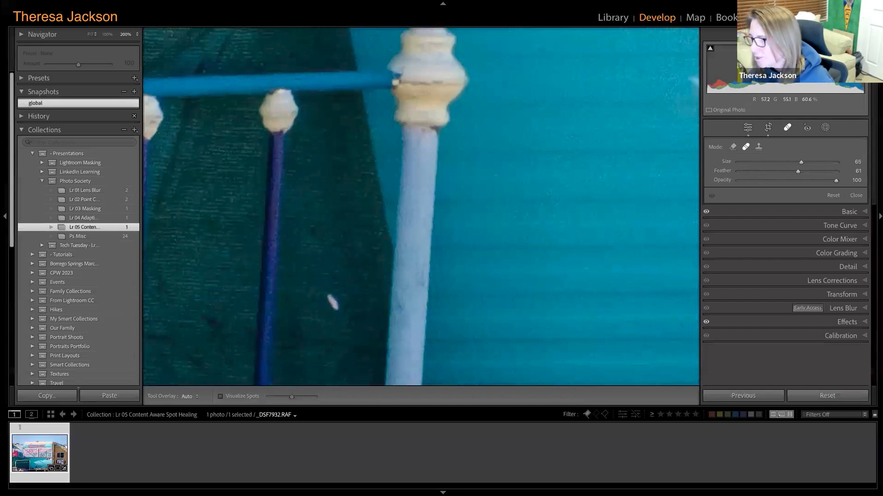
{"action": "key", "text": "bracketleft"}
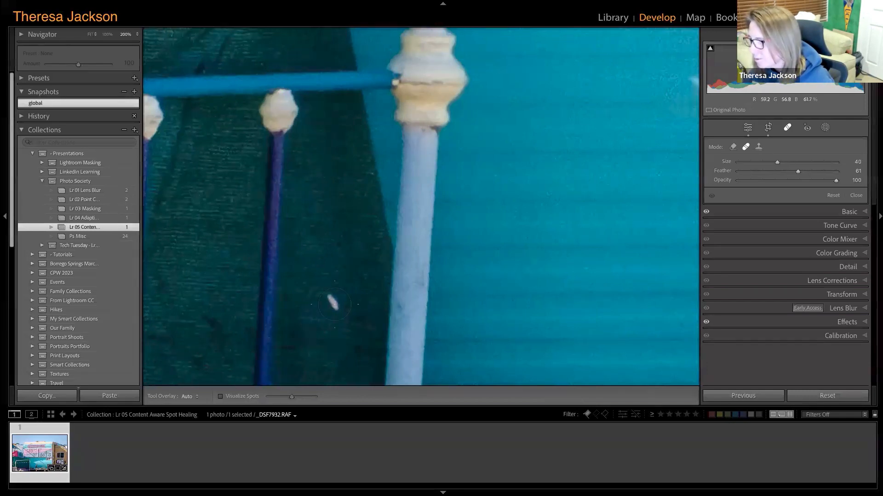
{"action": "key", "text": "bracketleft"}
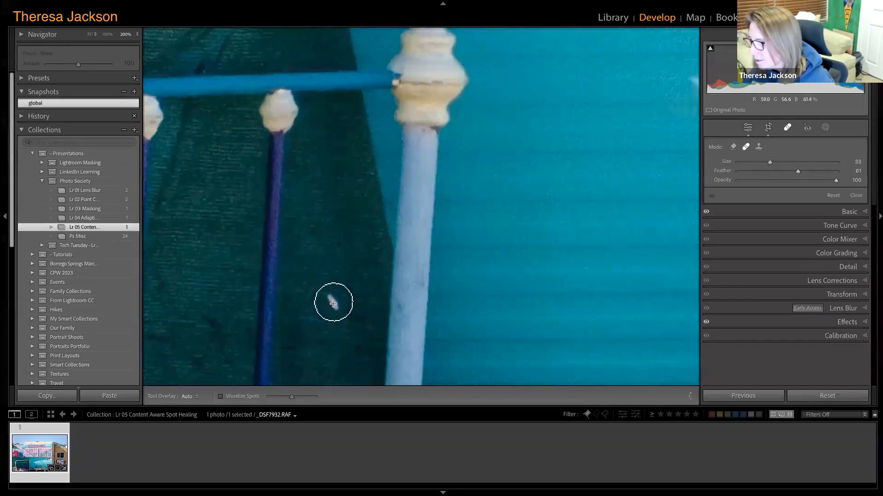
{"action": "left_click", "coordinate": [333, 304]}
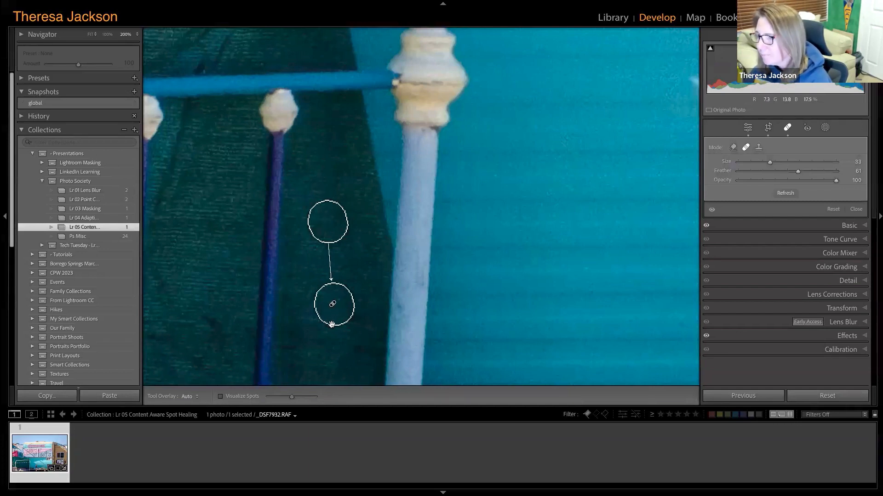
Heal the small spot on the blue vertical bed bar above the lower edge of the green tarp.
{"action": "left_click_drag", "start_coordinate": [248, 316], "coordinate": [620, 307]}
{"action": "mouse_move", "coordinate": [477, 142]}
{"action": "left_mouse_down"}
{"action": "mouse_move", "coordinate": [394, 231]}
{"action": "mouse_move", "coordinate": [384, 262]}
{"action": "left_mouse_up"}
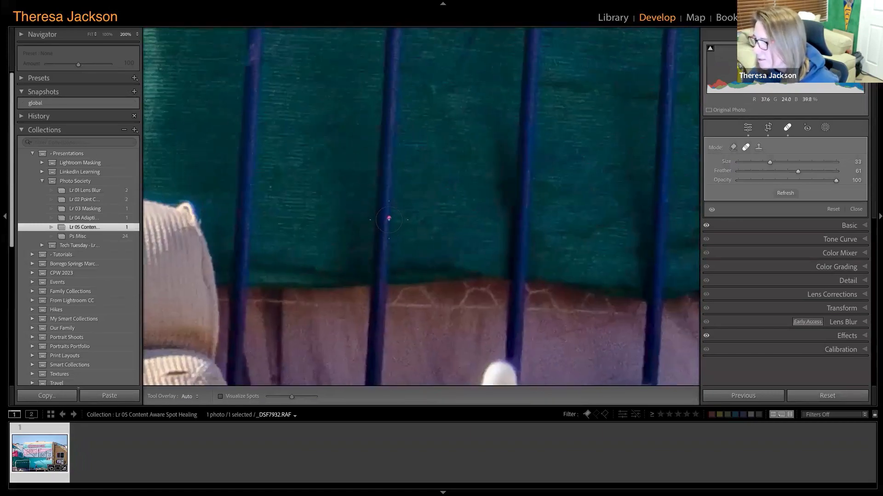
{"action": "left_click_drag", "start_coordinate": [509, 160], "coordinate": [439, 240]}
{"action": "mouse_move", "coordinate": [469, 102]}
{"action": "left_mouse_down"}
{"action": "mouse_move", "coordinate": [357, 171]}
{"action": "mouse_move", "coordinate": [252, 365]}
{"action": "mouse_move", "coordinate": [296, 367]}
{"action": "left_mouse_up"}
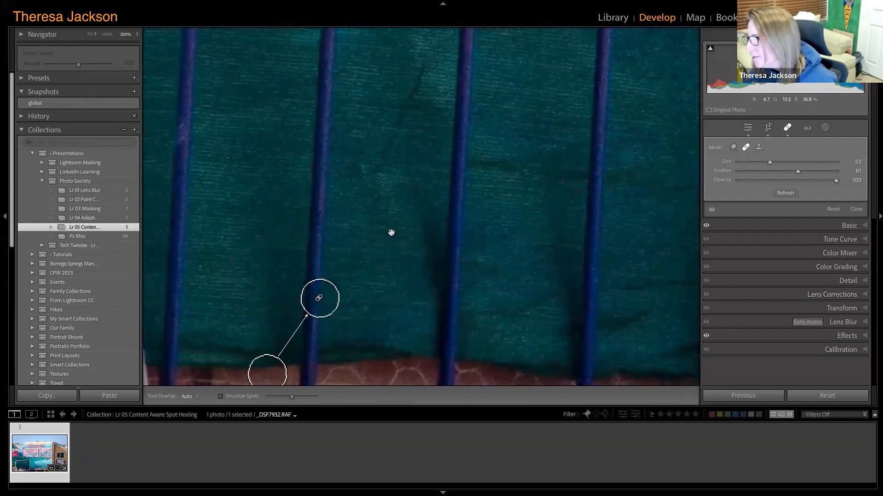
{"action": "left_click", "coordinate": [418, 227]}
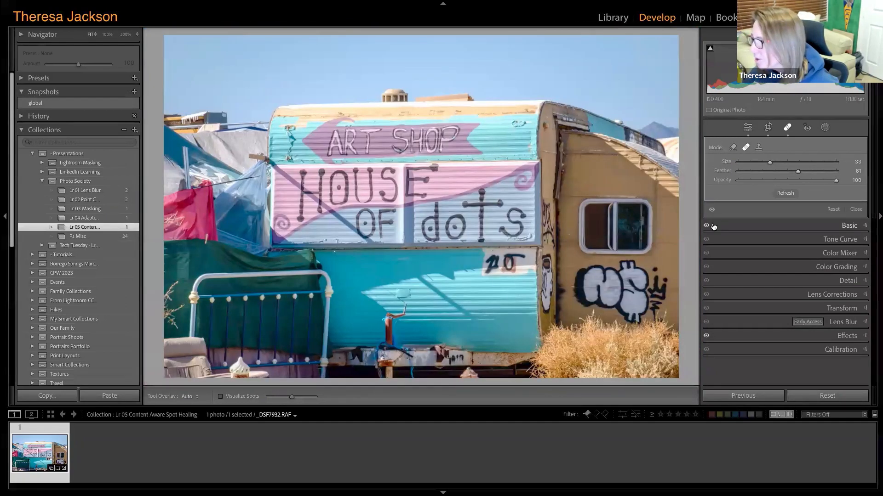
Try to heal the crank's upright handle in Heal mode, realign the source with the siding lines, and delete the spot.
{"action": "left_click", "coordinate": [404, 310]}
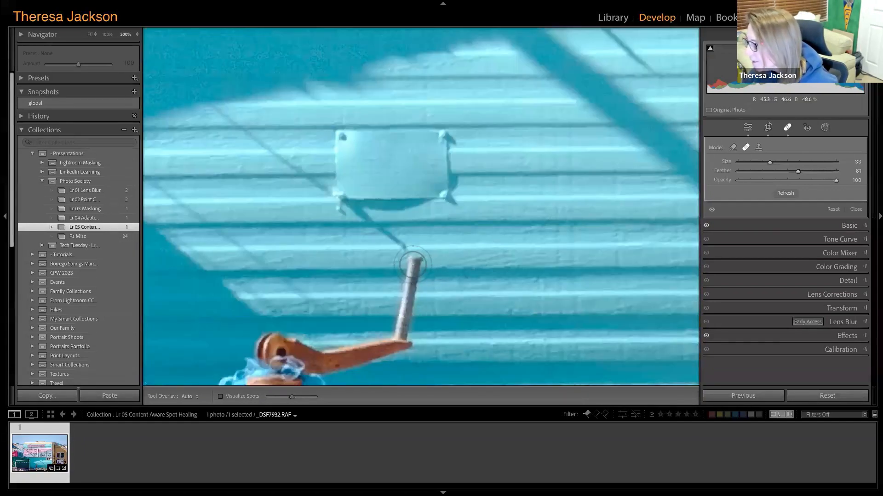
{"action": "left_click_drag", "start_coordinate": [418, 258], "coordinate": [402, 322]}
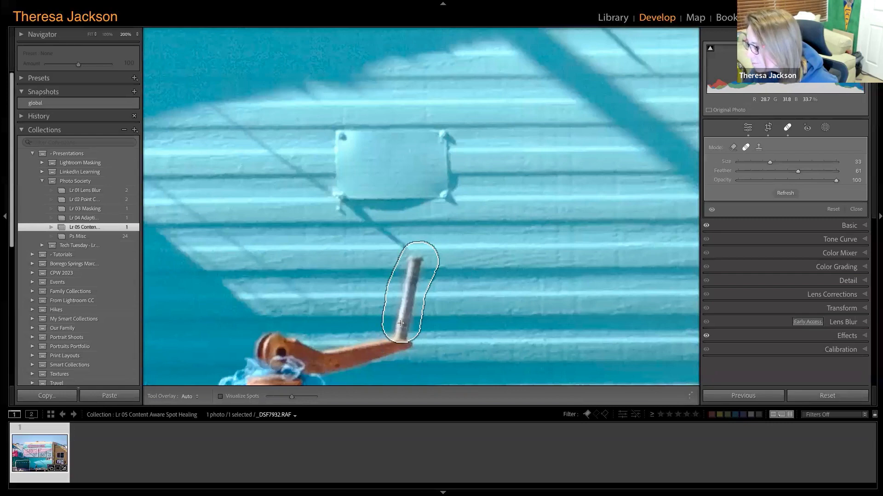
{"action": "left_click_drag", "start_coordinate": [335, 305], "coordinate": [331, 293]}
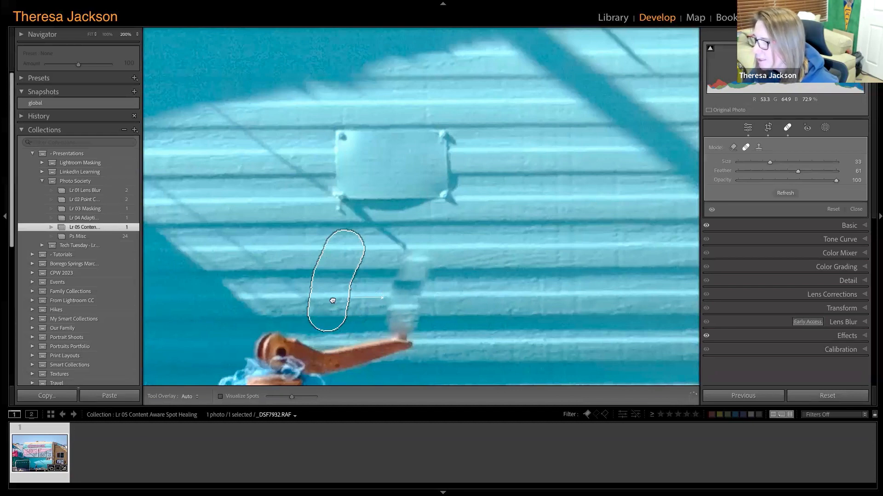
{"action": "left_click_drag", "start_coordinate": [332, 301], "coordinate": [342, 307]}
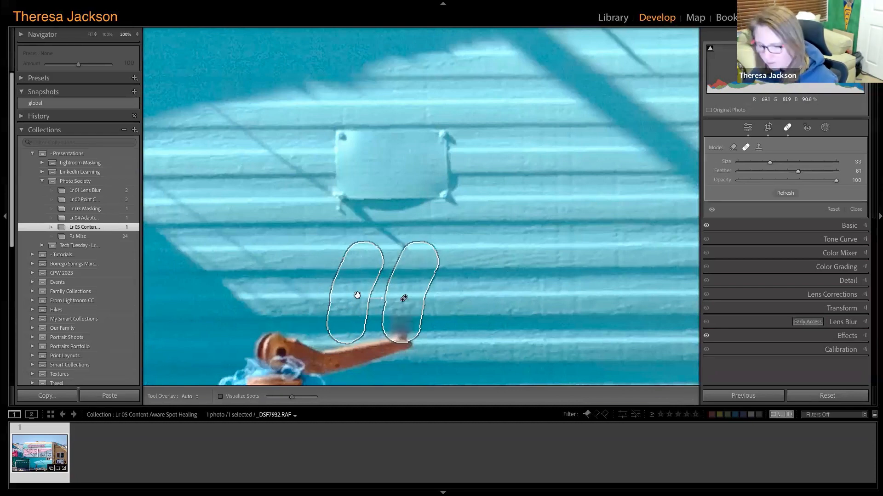
{"action": "key", "text": "Delete"}
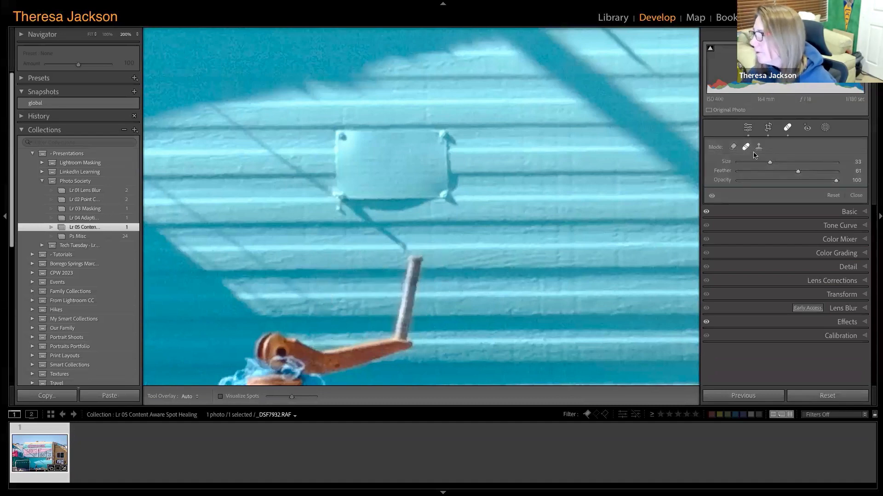
Remove the crank's upright handle from the turquoise siding using Content-Aware Remove mode with brush size 25.
{"action": "left_click", "coordinate": [734, 149]}
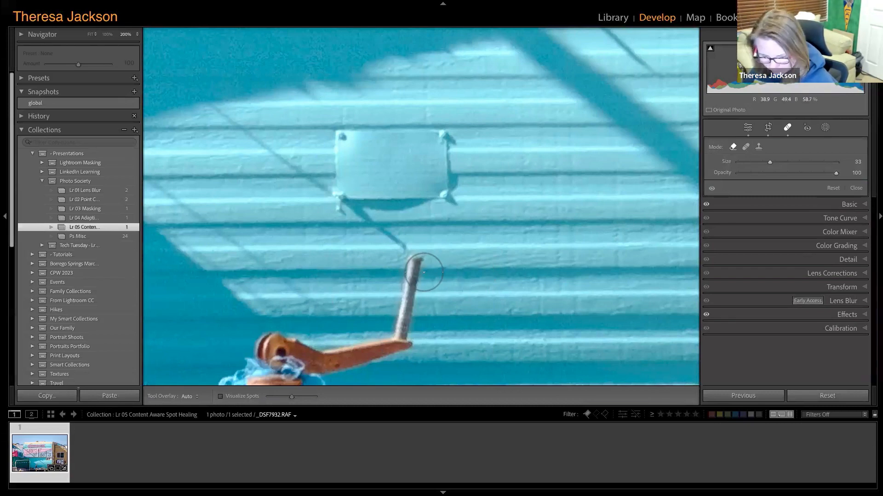
{"action": "key", "text": "bracketleft"}
{"action": "key", "text": "bracketleft"}
{"action": "key", "text": "bracketleft"}
{"action": "left_click_drag", "start_coordinate": [417, 261], "coordinate": [401, 335]}
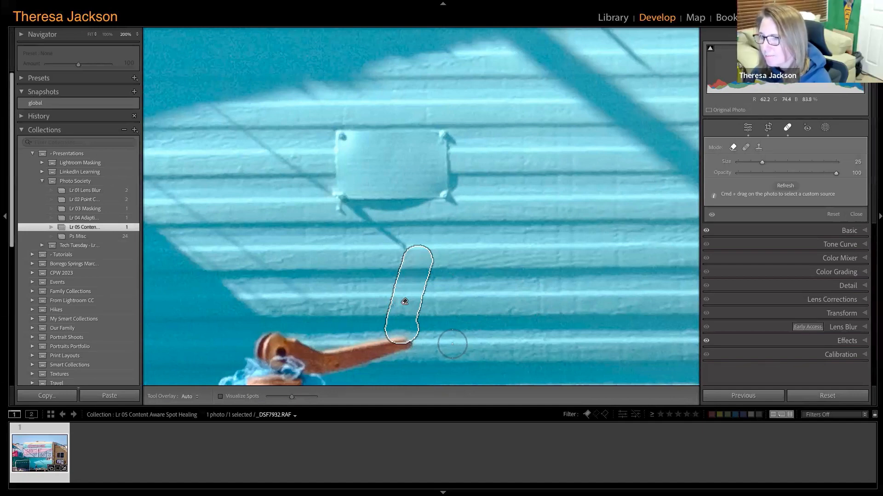
Paint over the white-capped figure in front of the bed rail with the Remove brush at size 33.
{"action": "left_click_drag", "start_coordinate": [284, 358], "coordinate": [418, 372]}
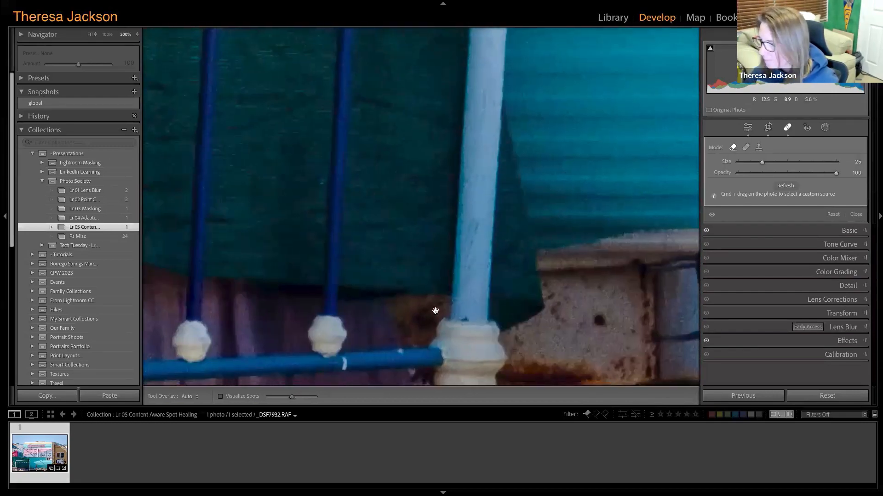
{"action": "left_click", "coordinate": [434, 313]}
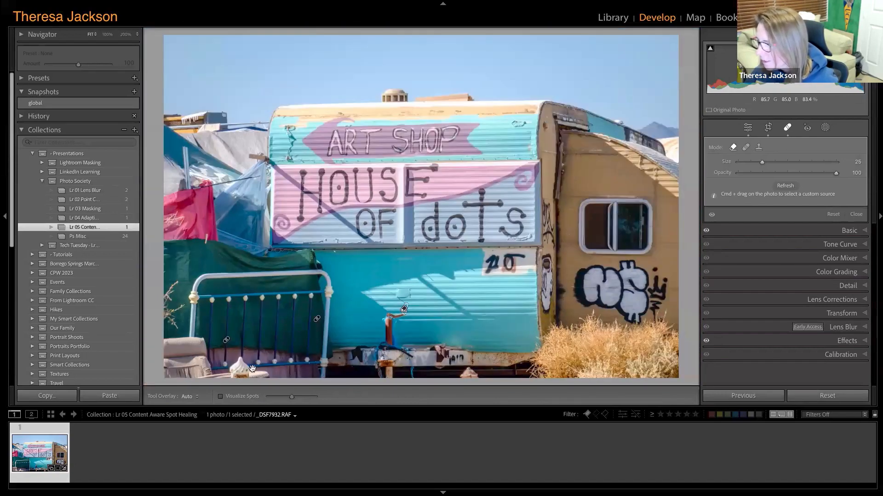
{"action": "left_click", "coordinate": [317, 271]}
{"action": "left_click_drag", "start_coordinate": [317, 270], "coordinate": [373, 159]}
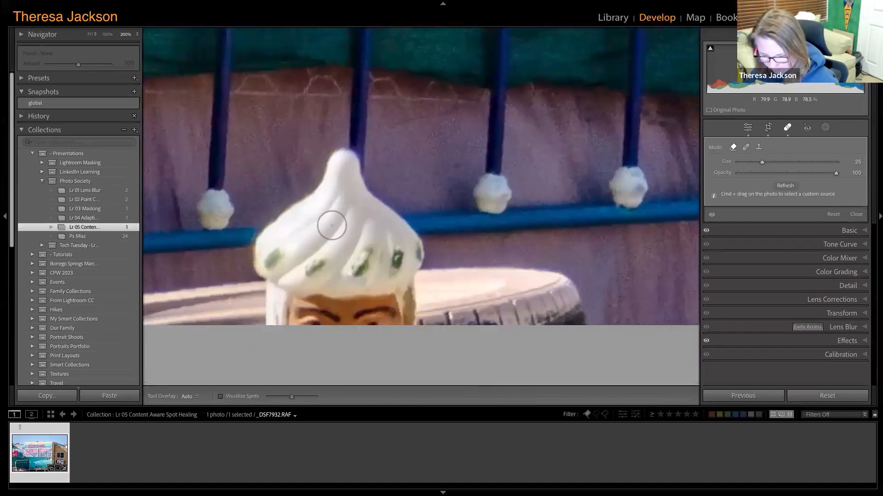
{"action": "key", "text": "]"}
{"action": "key", "text": "]"}
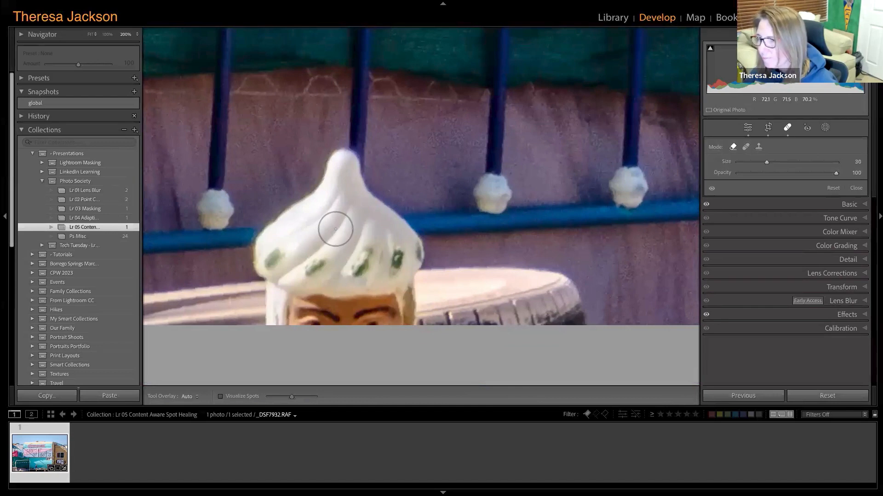
{"action": "mouse_move", "coordinate": [399, 241]}
{"action": "left_mouse_down"}
{"action": "mouse_move", "coordinate": [369, 210]}
{"action": "mouse_move", "coordinate": [348, 153]}
{"action": "mouse_move", "coordinate": [262, 254]}
{"action": "mouse_move", "coordinate": [274, 323]}
{"action": "mouse_move", "coordinate": [398, 324]}
{"action": "mouse_move", "coordinate": [415, 253]}
{"action": "mouse_move", "coordinate": [377, 283]}
{"action": "mouse_move", "coordinate": [296, 296]}
{"action": "mouse_move", "coordinate": [291, 260]}
{"action": "mouse_move", "coordinate": [349, 207]}
{"action": "mouse_move", "coordinate": [364, 251]}
{"action": "mouse_move", "coordinate": [347, 266]}
{"action": "left_mouse_up"}
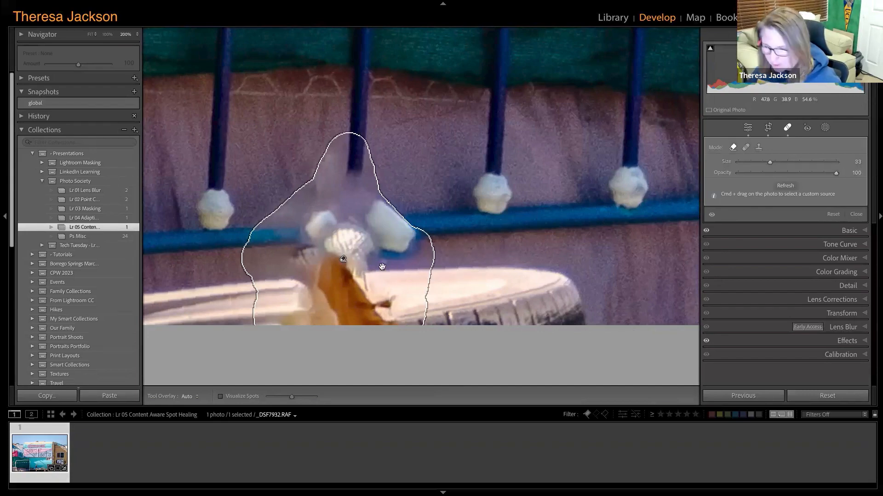
{"action": "left_click", "coordinate": [404, 258]}
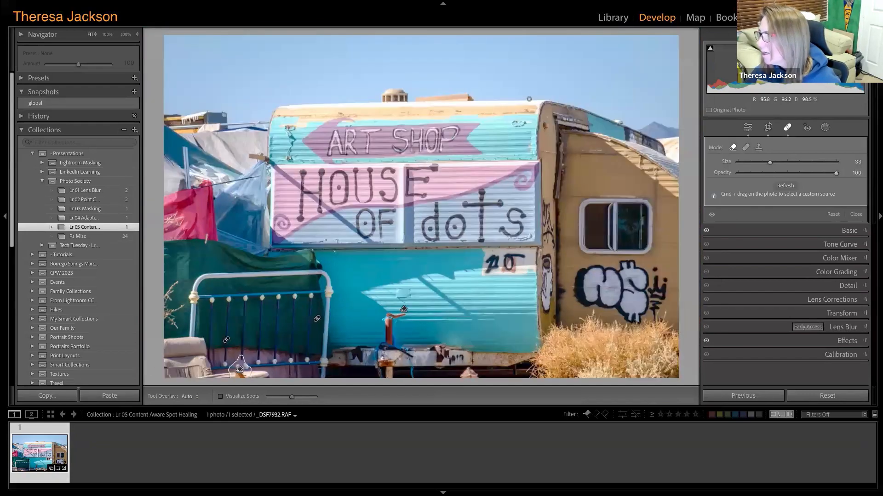
Remove the faint dust spot in the sky just above the trailer roof, redoing the stroke with a smaller painted area.
{"action": "left_click", "coordinate": [503, 95]}
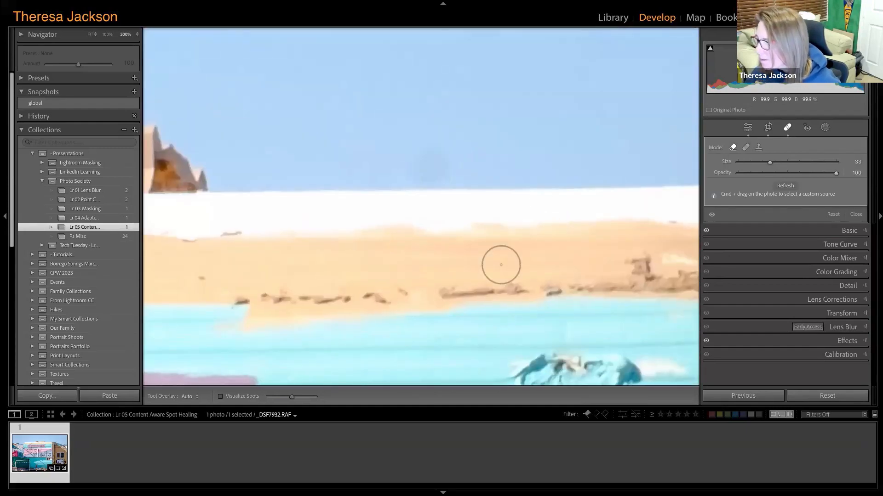
{"action": "left_click", "coordinate": [446, 151]}
{"action": "mouse_move", "coordinate": [405, 163]}
{"action": "left_mouse_down"}
{"action": "mouse_move", "coordinate": [455, 171]}
{"action": "mouse_move", "coordinate": [407, 183]}
{"action": "mouse_move", "coordinate": [444, 185]}
{"action": "left_mouse_up"}
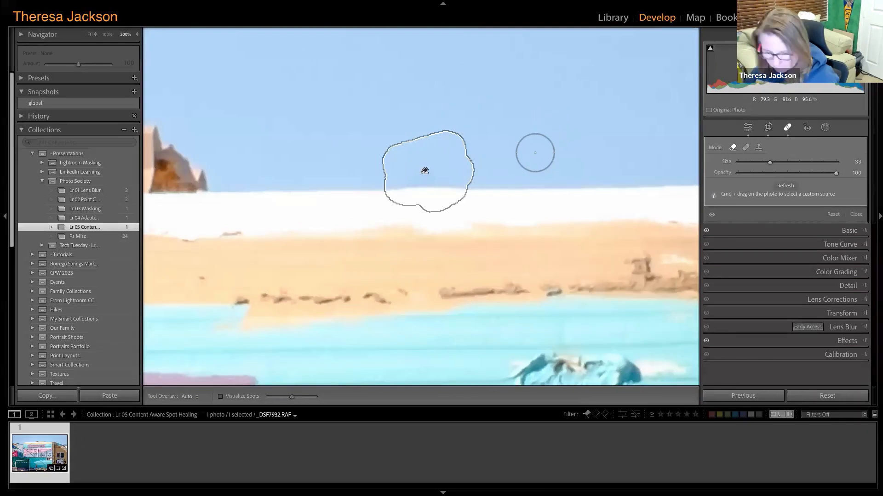
{"action": "key", "text": "super+z"}
{"action": "mouse_move", "coordinate": [435, 155]}
{"action": "left_mouse_down"}
{"action": "mouse_move", "coordinate": [413, 165]}
{"action": "mouse_move", "coordinate": [409, 180]}
{"action": "mouse_move", "coordinate": [438, 173]}
{"action": "mouse_move", "coordinate": [435, 138]}
{"action": "left_mouse_up"}
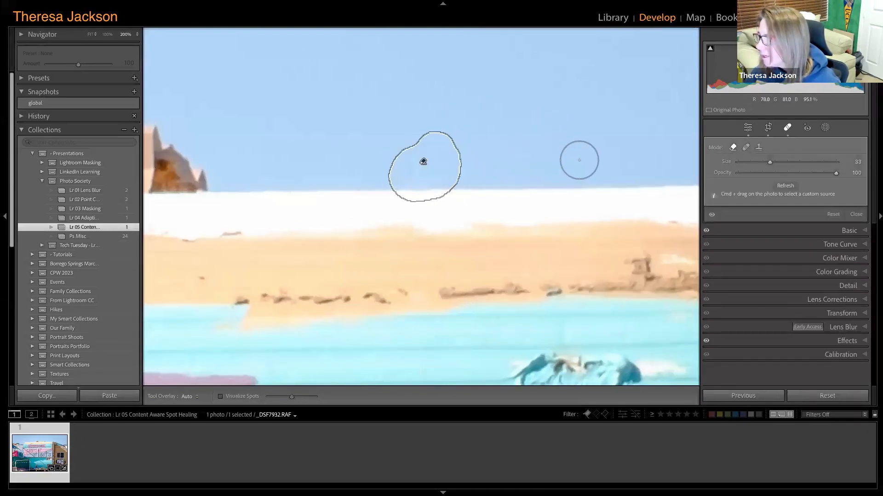
Remove the dust spot higher in the sky and inspect the rest of the sky above the rooftops.
{"action": "mouse_move", "coordinate": [540, 142]}
{"action": "left_mouse_down"}
{"action": "mouse_move", "coordinate": [337, 295]}
{"action": "mouse_move", "coordinate": [265, 331]}
{"action": "left_mouse_up"}
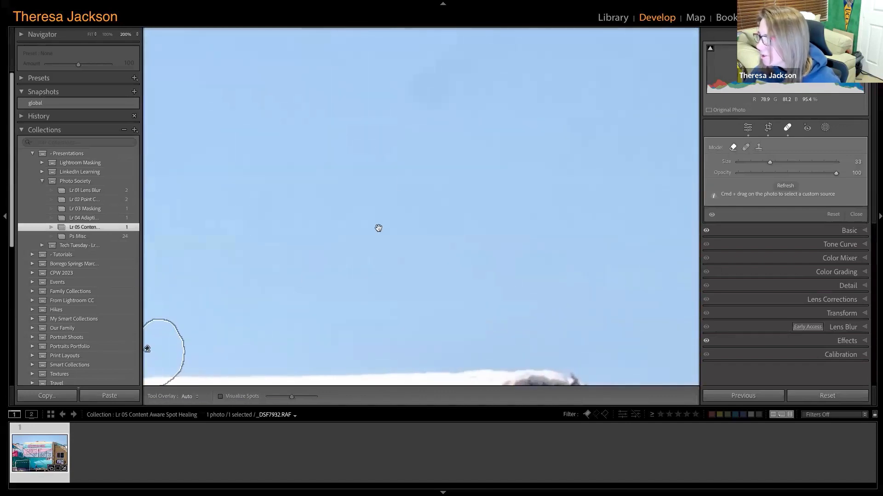
{"action": "mouse_move", "coordinate": [442, 76]}
{"action": "left_mouse_down"}
{"action": "mouse_move", "coordinate": [437, 103]}
{"action": "mouse_move", "coordinate": [426, 79]}
{"action": "left_mouse_up"}
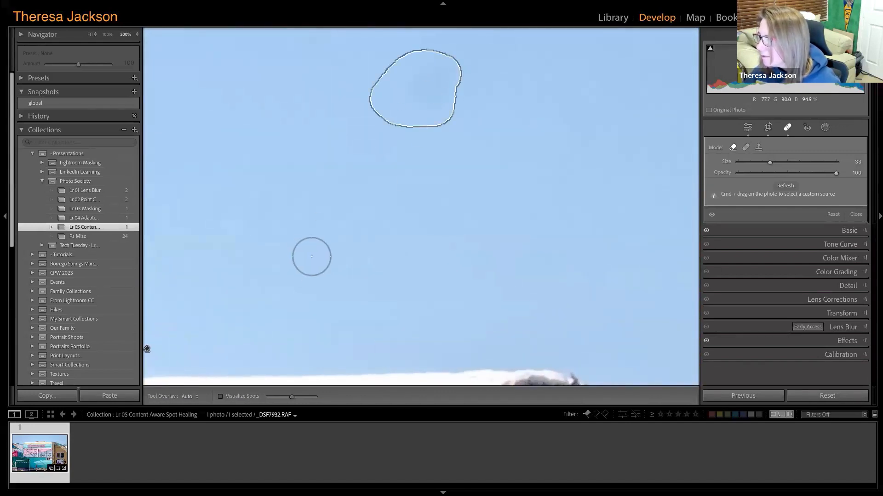
{"action": "left_click_drag", "start_coordinate": [288, 299], "coordinate": [642, 163]}
{"action": "left_click_drag", "start_coordinate": [410, 204], "coordinate": [670, 370]}
{"action": "left_click_drag", "start_coordinate": [287, 278], "coordinate": [642, 208]}
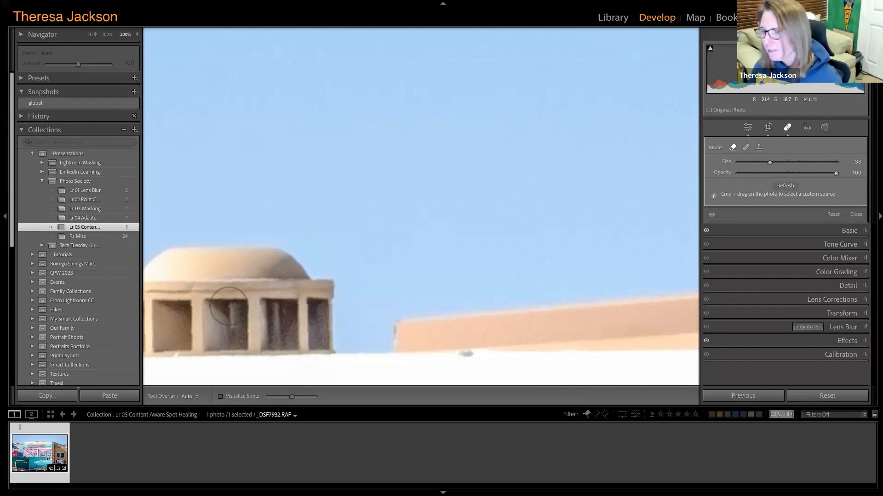
{"action": "left_click", "coordinate": [409, 259]}
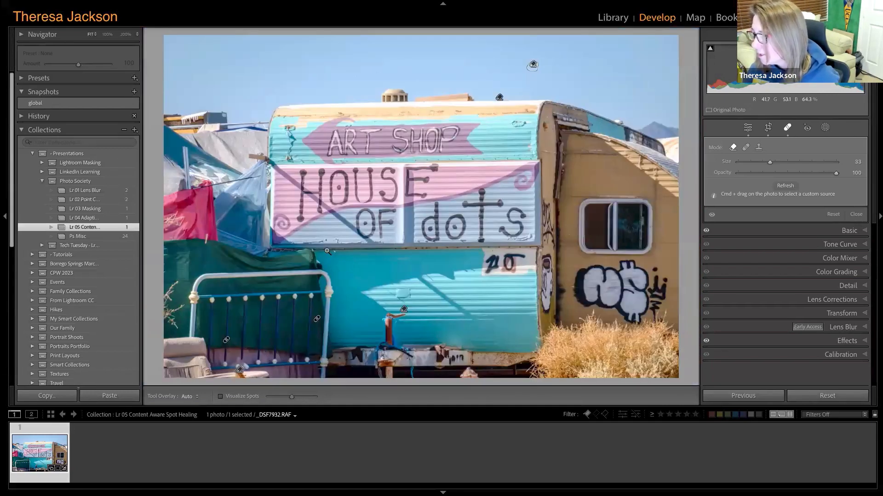
Try removing the white speck below the trailer's trim with the Remove brush at size 27, and delete that spot.
{"action": "left_click", "coordinate": [333, 251]}
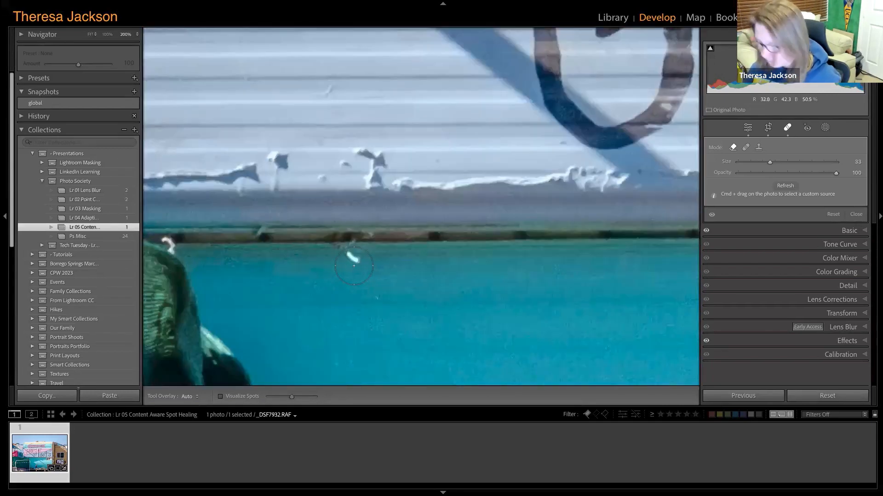
{"action": "scroll", "coordinate": [357, 267], "scroll_direction": "down", "scroll_amount": 2}
{"action": "left_click", "coordinate": [357, 261]}
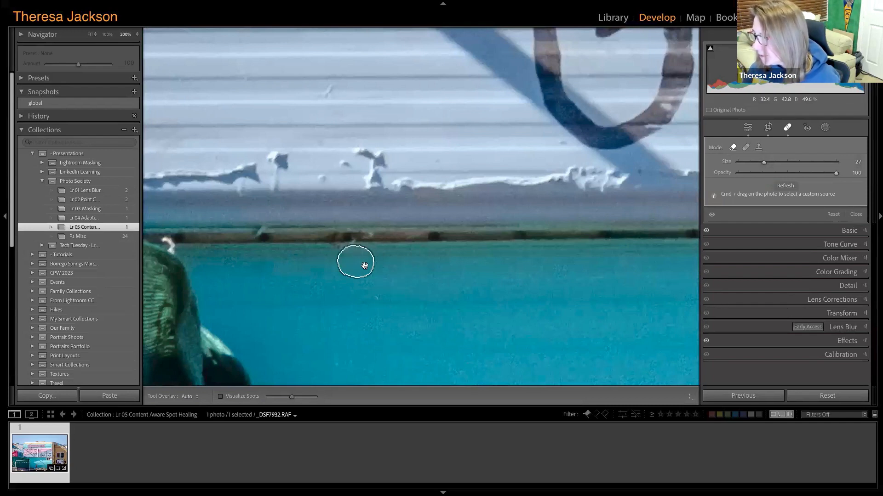
{"action": "key", "text": "Delete"}
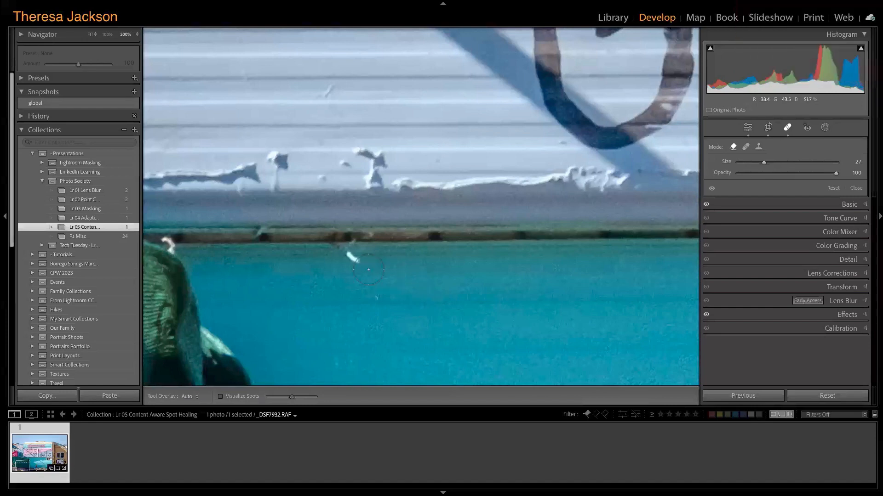
Switch to Photoshop and browse the recent files on its Home screen.
{"action": "left_click", "coordinate": [333, 276]}
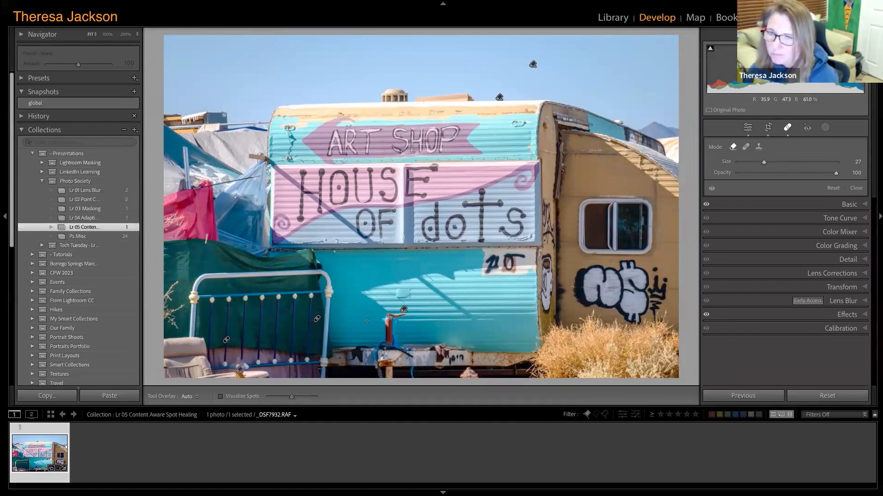
{"action": "key", "text": "ctrl+Right"}
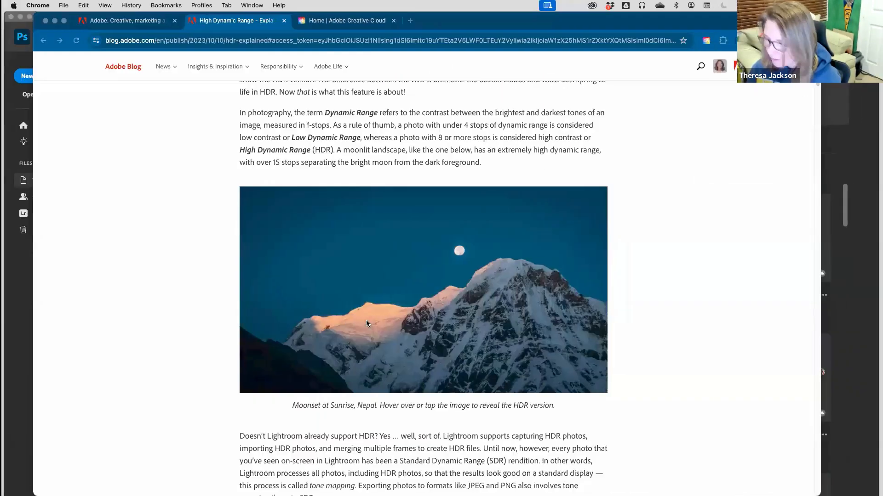
{"action": "left_click", "coordinate": [9, 29]}
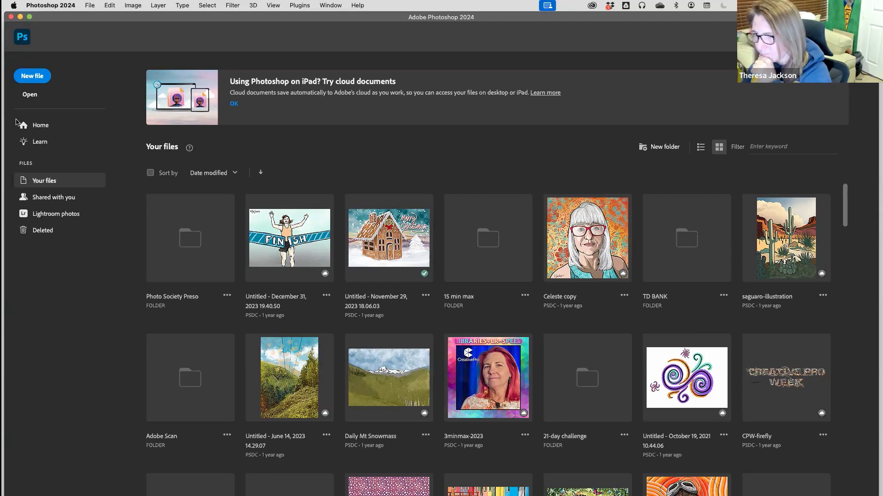
{"action": "left_click", "coordinate": [46, 129]}
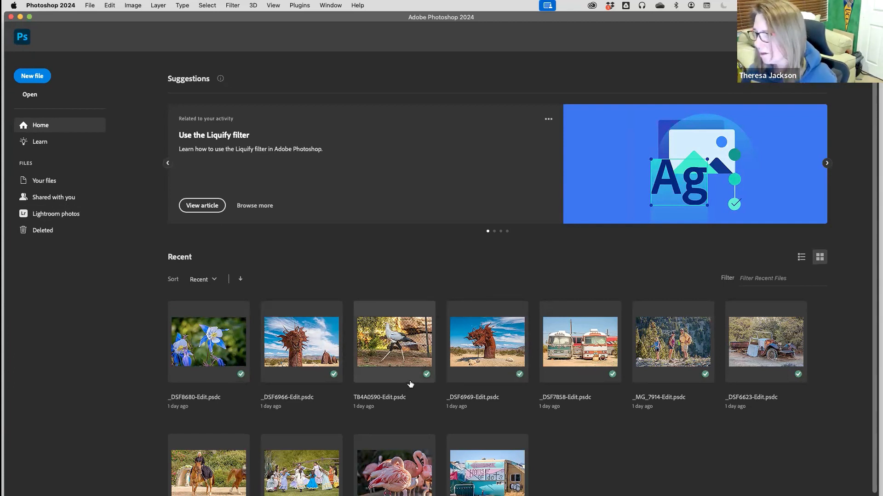
{"action": "scroll", "coordinate": [409, 382], "scroll_direction": "down", "scroll_amount": 2}
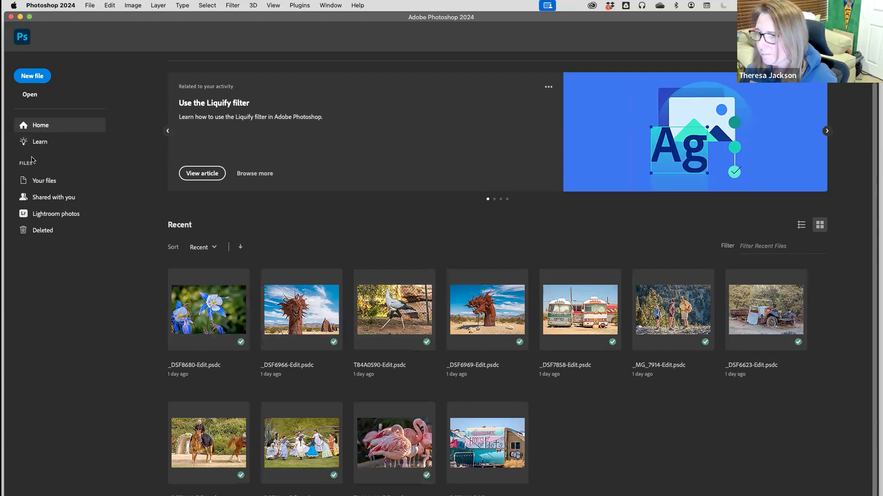
Browse the cloud files and open _MG_7914-Edit from the Photo Society Preso folder.
{"action": "left_click", "coordinate": [53, 182]}
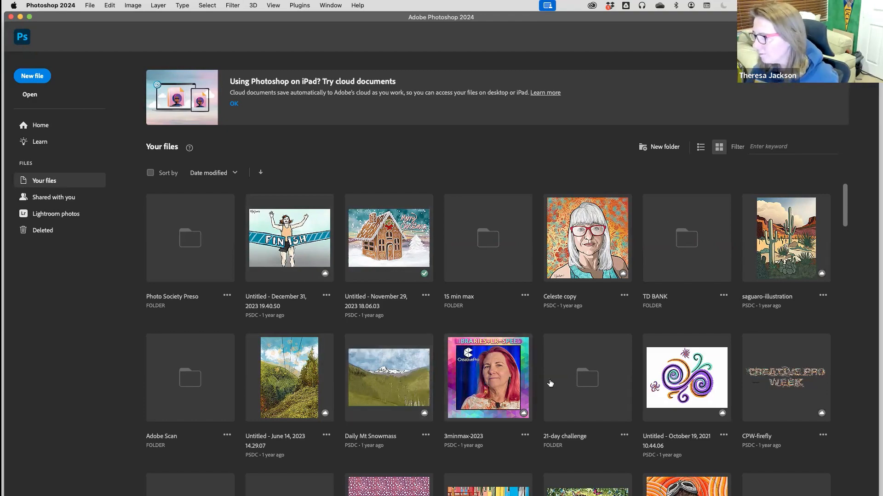
{"action": "scroll", "coordinate": [628, 363], "scroll_direction": "down", "scroll_amount": 1}
{"action": "scroll", "coordinate": [628, 363], "scroll_direction": "down", "scroll_amount": 10}
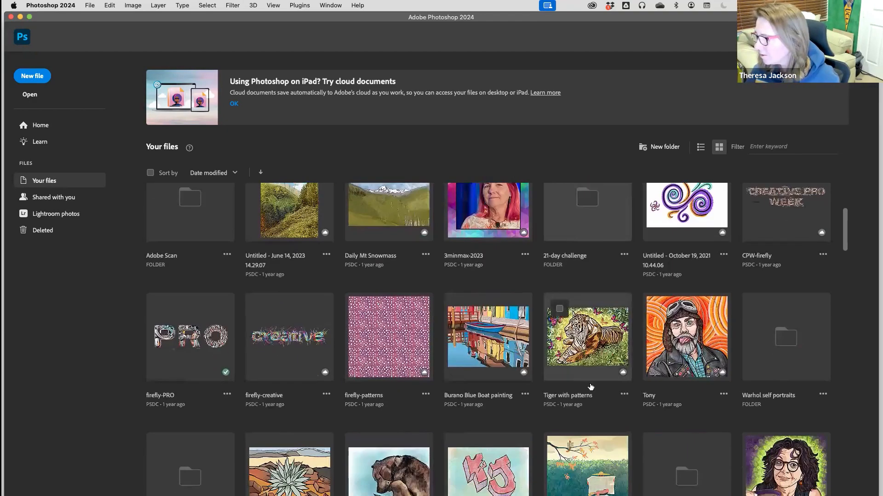
{"action": "scroll", "coordinate": [322, 410], "scroll_direction": "down", "scroll_amount": 2}
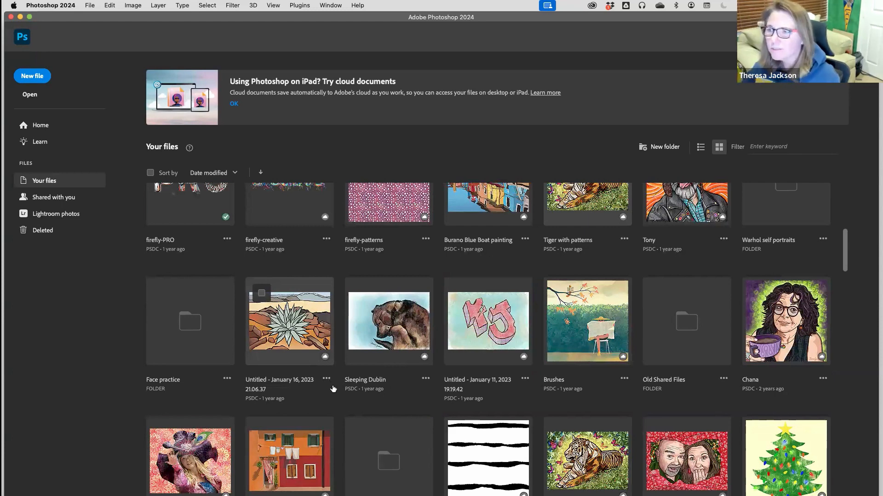
{"action": "scroll", "coordinate": [487, 322], "scroll_direction": "up", "scroll_amount": 10}
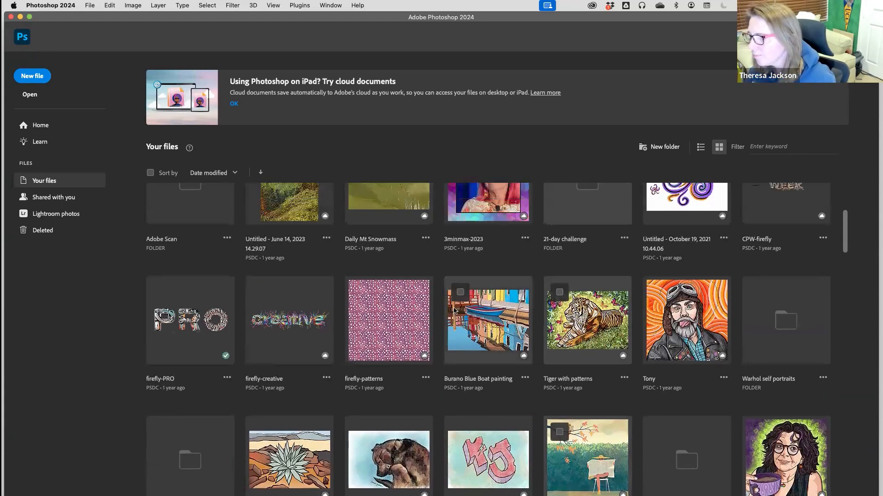
{"action": "scroll", "coordinate": [487, 277], "scroll_direction": "up", "scroll_amount": 3}
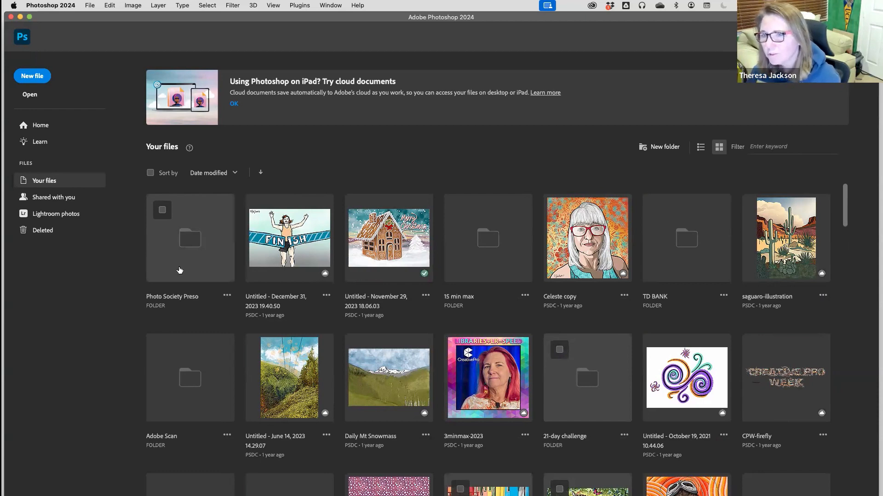
{"action": "left_click", "coordinate": [189, 245]}
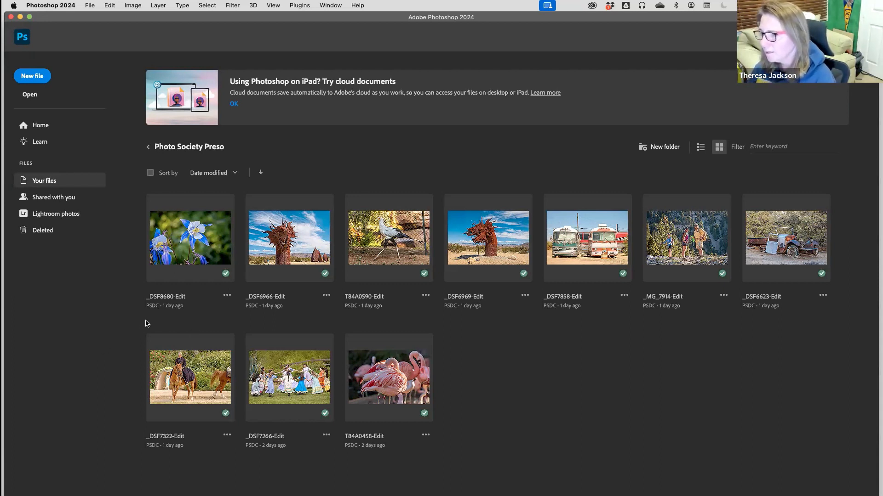
{"action": "left_click", "coordinate": [687, 253]}
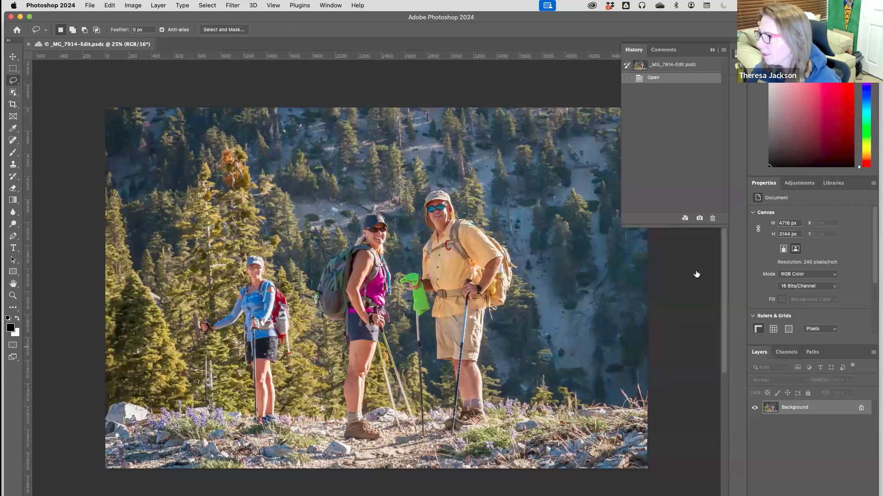
Switch to the workspace with Navigator, Adjustments and Layers panels, collapsing the expanded History and Properties panels.
{"action": "left_click", "coordinate": [712, 49]}
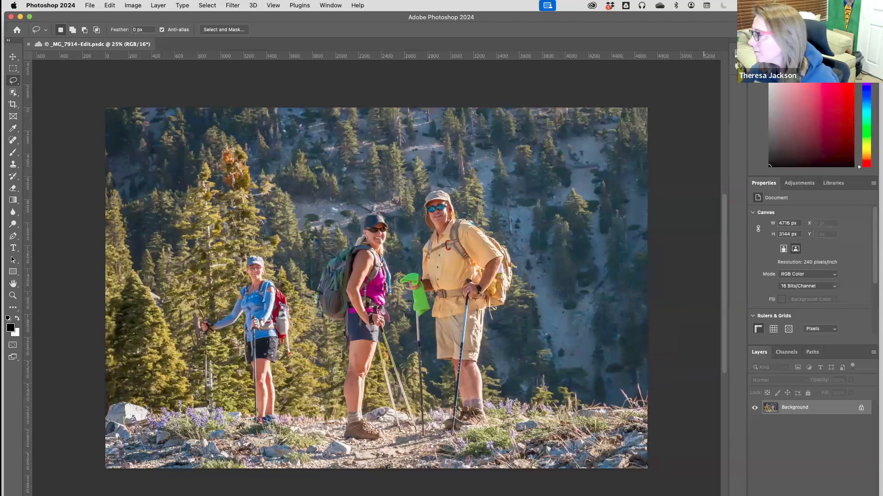
{"action": "left_click", "coordinate": [866, 30]}
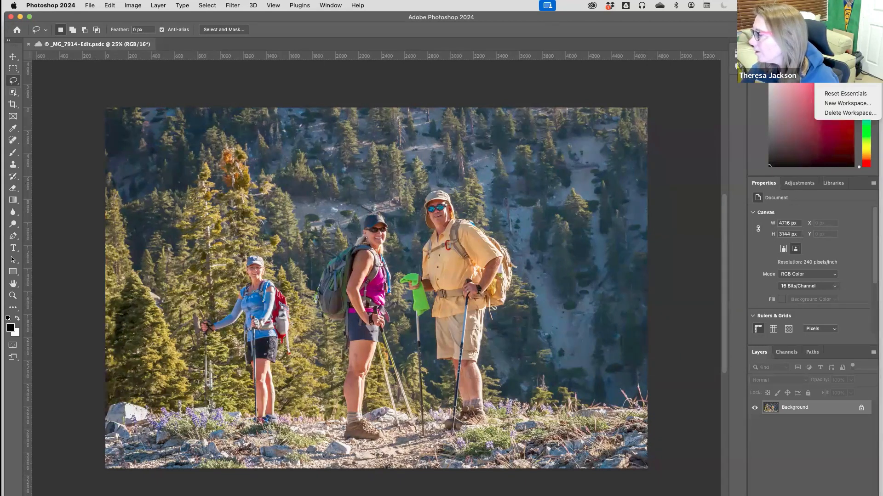
{"action": "left_click", "coordinate": [839, 79]}
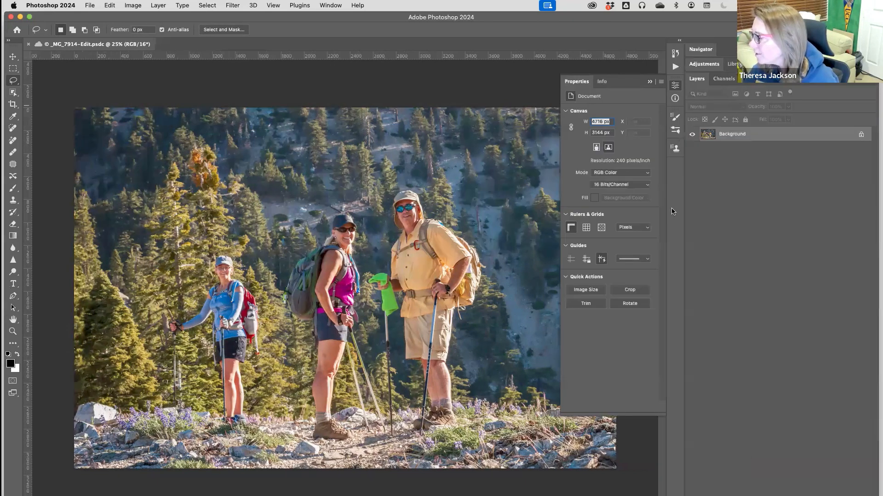
{"action": "left_click", "coordinate": [650, 81]}
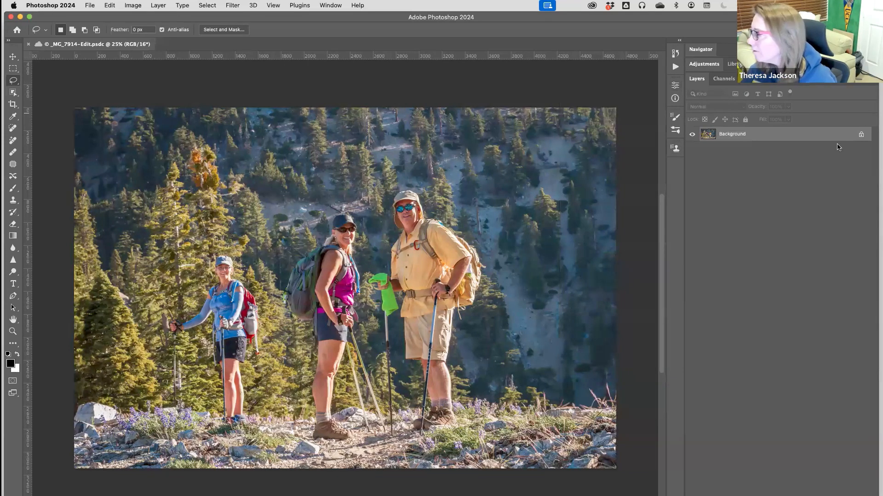
Change the Layers panel options to show larger layer thumbnails.
{"action": "left_click", "coordinate": [872, 79]}
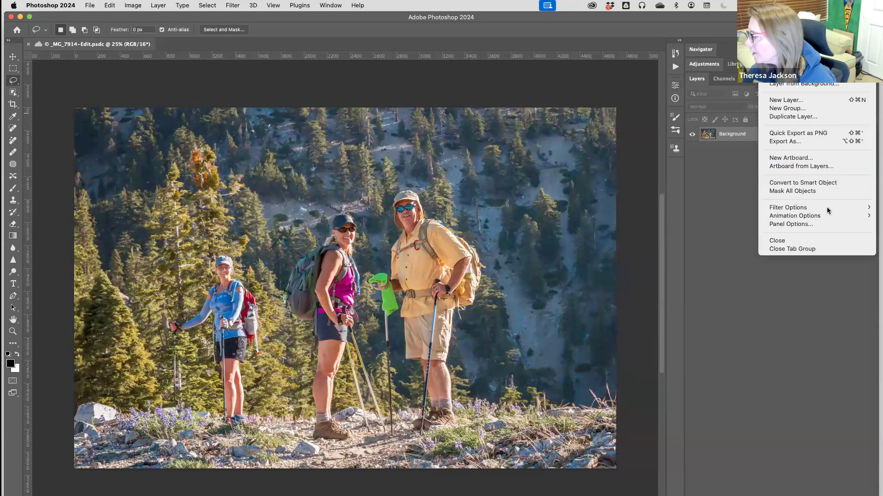
{"action": "mouse_move", "coordinate": [817, 211]}
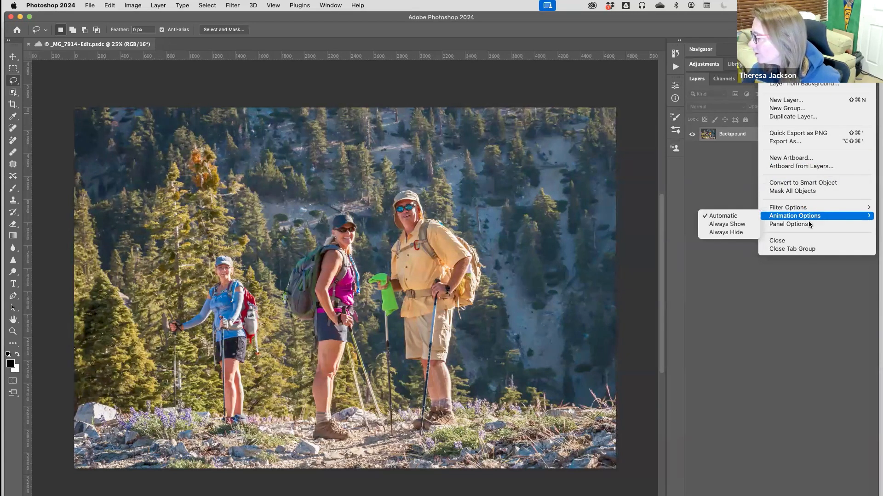
{"action": "left_click", "coordinate": [809, 224]}
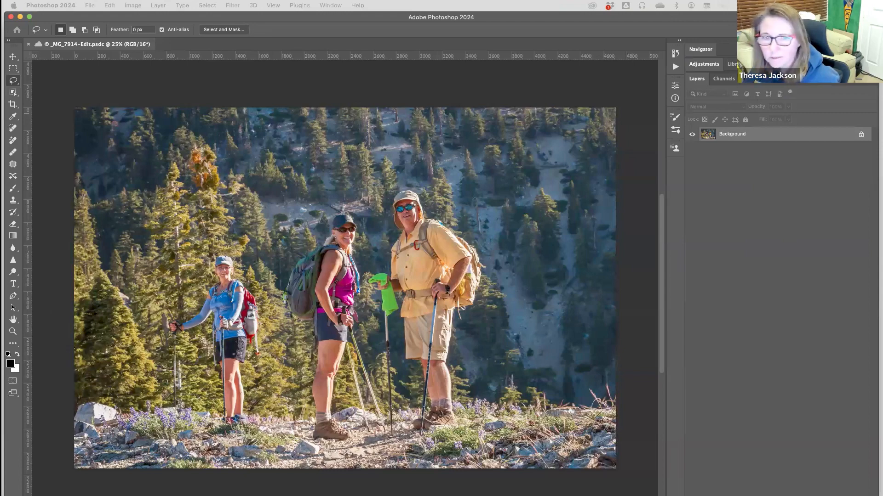
{"action": "left_click", "coordinate": [378, 197]}
{"action": "left_click", "coordinate": [511, 111]}
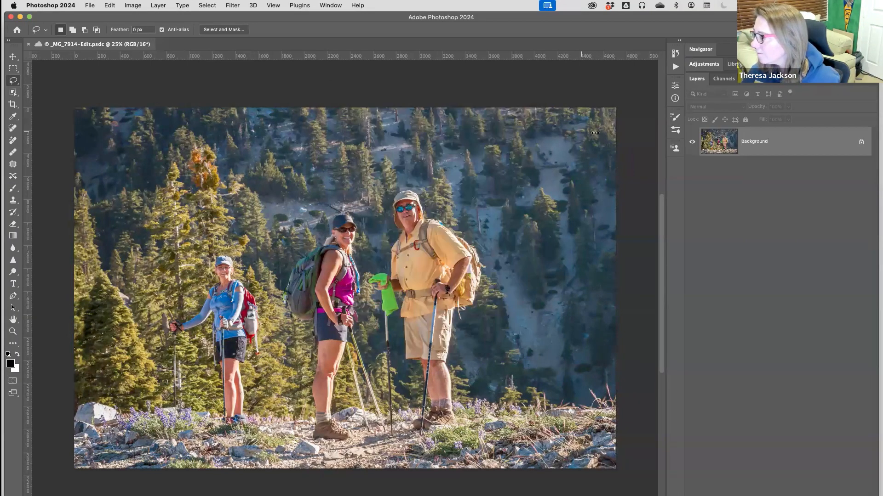
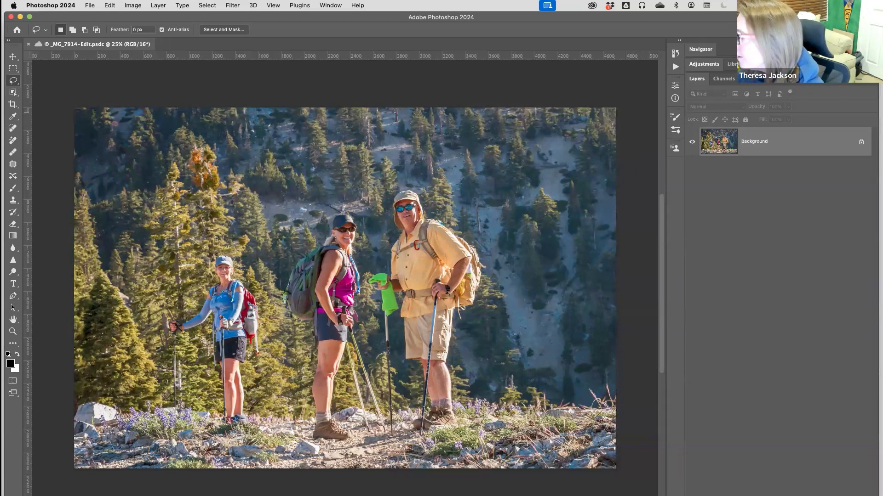
Create a Share for review link for _MG_7914-Edit, dismiss the tips, and copy the link.
{"action": "left_click", "coordinate": [826, 30]}
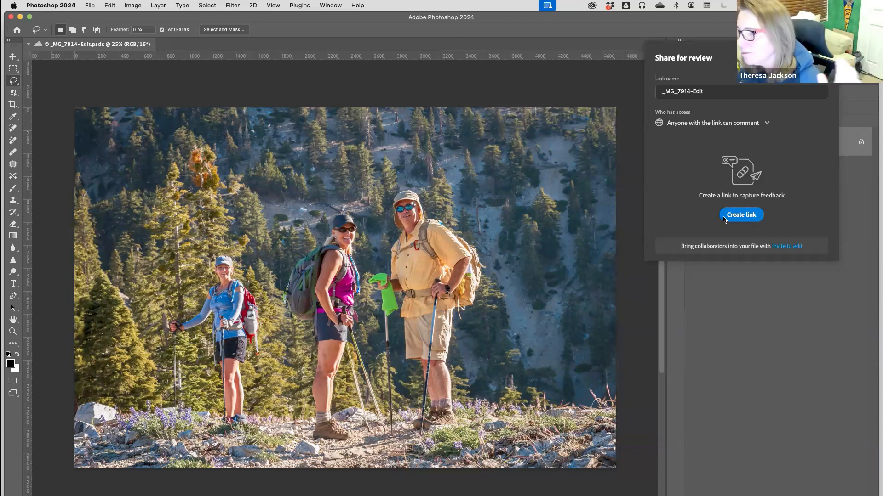
{"action": "left_click", "coordinate": [746, 218]}
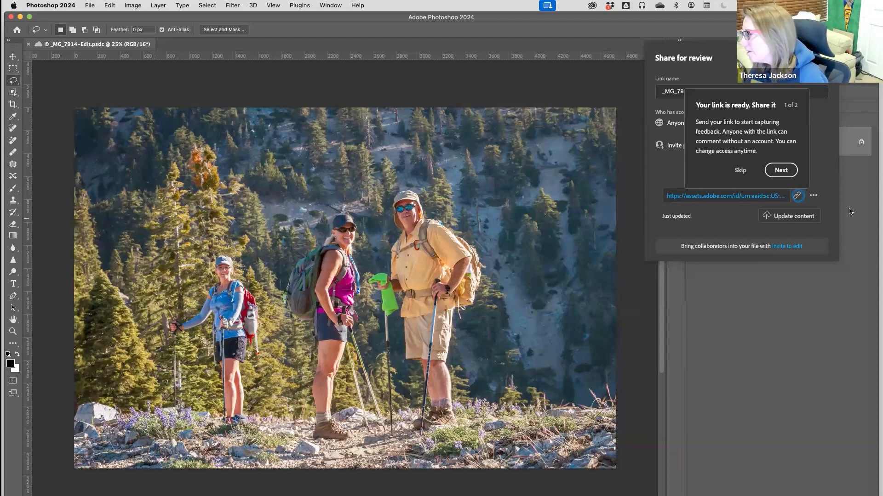
{"action": "left_click", "coordinate": [780, 173]}
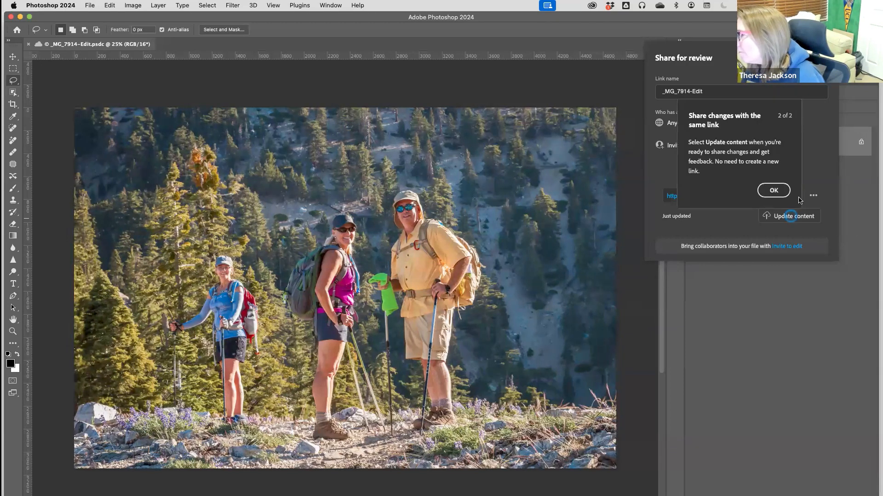
{"action": "left_click", "coordinate": [772, 193]}
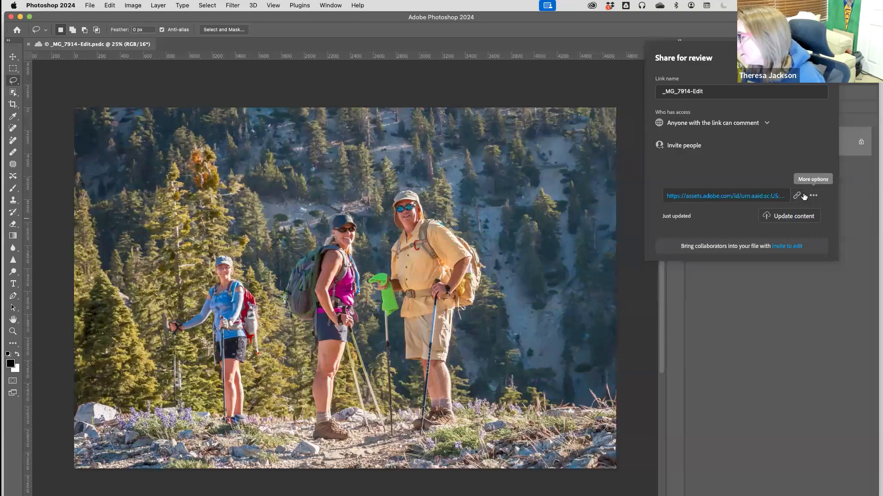
{"action": "left_click", "coordinate": [797, 196]}
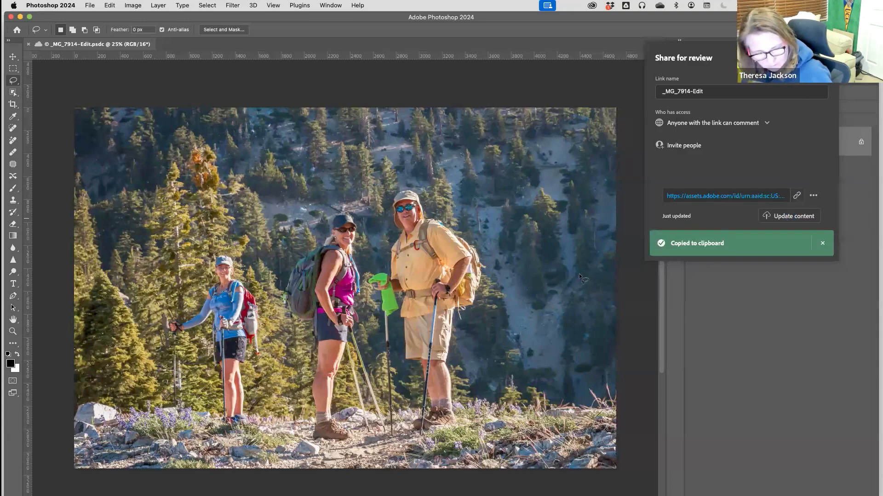
Switch to Chrome and open the copied review link in a new tab.
{"action": "key", "text": "super+Tab"}
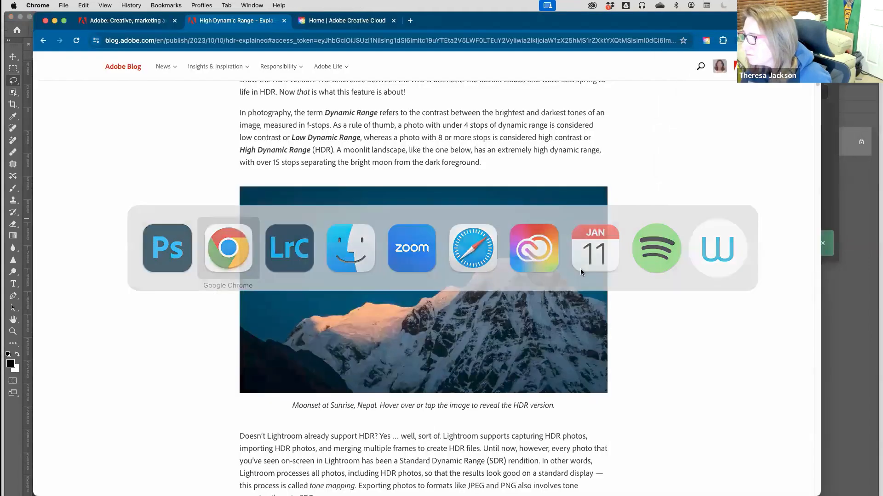
{"action": "left_click", "coordinate": [409, 22]}
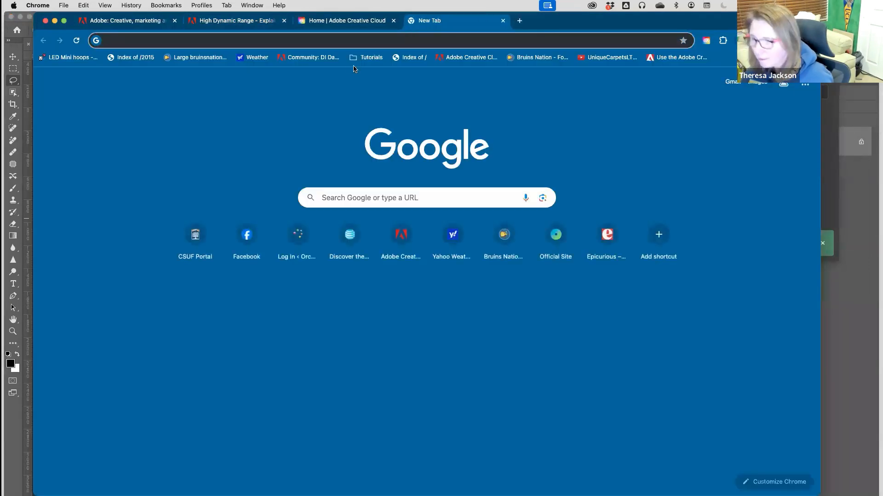
{"action": "key", "text": "super+v"}
{"action": "key", "text": "Return"}
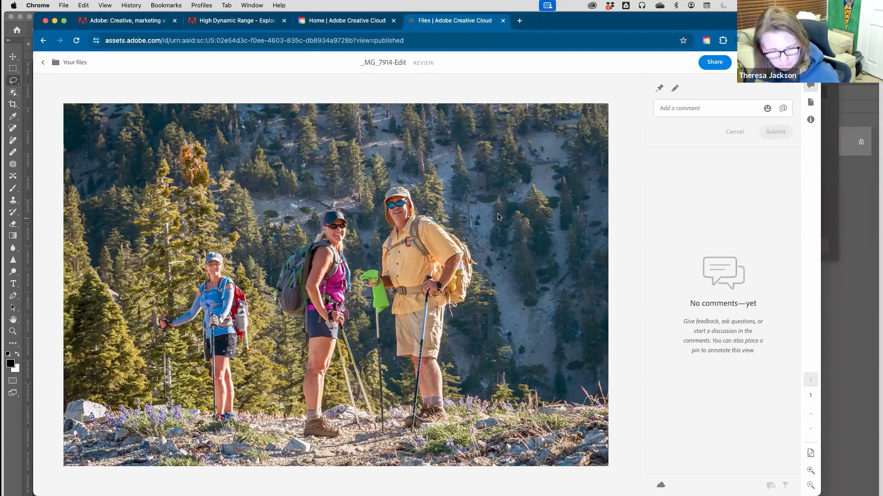
Switch back to Photoshop and set the invite-to-edit link access to "Anyone with the link can view" with "Save a copy" enabled.
{"action": "key", "text": "super+Tab"}
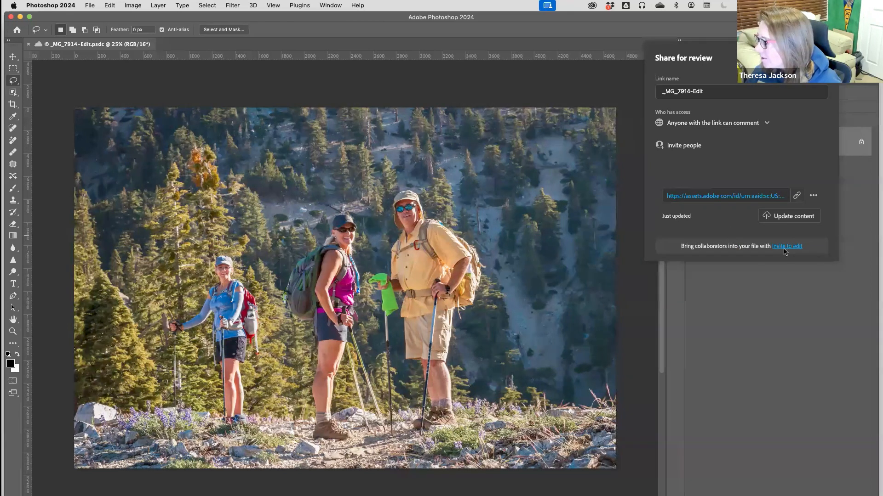
{"action": "left_click", "coordinate": [782, 248]}
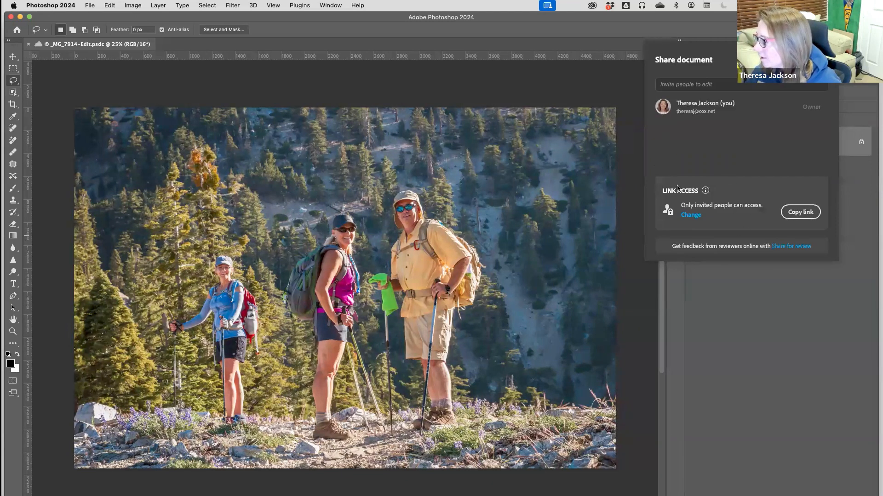
{"action": "left_click", "coordinate": [690, 216]}
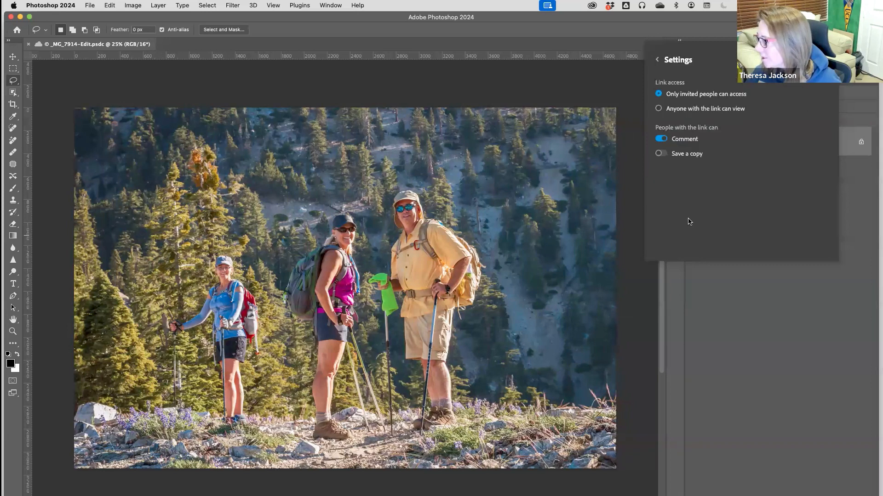
{"action": "left_click", "coordinate": [659, 109]}
{"action": "left_click", "coordinate": [662, 153]}
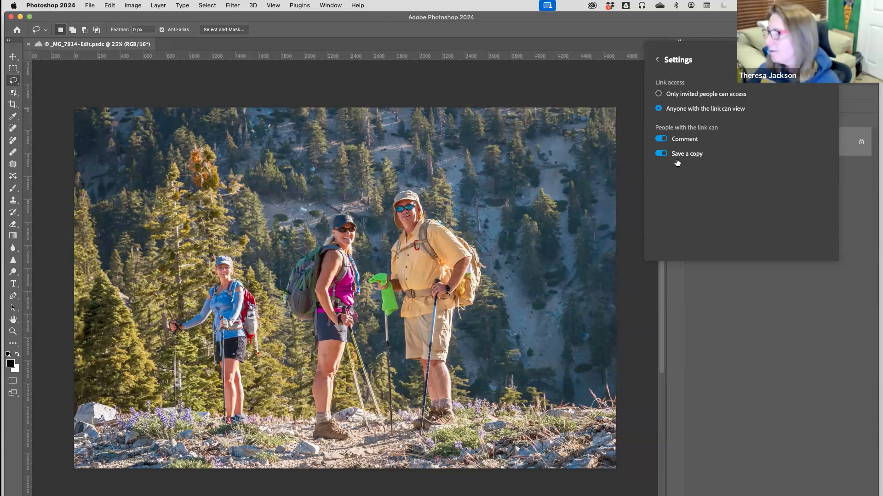
{"action": "key", "text": "Escape"}
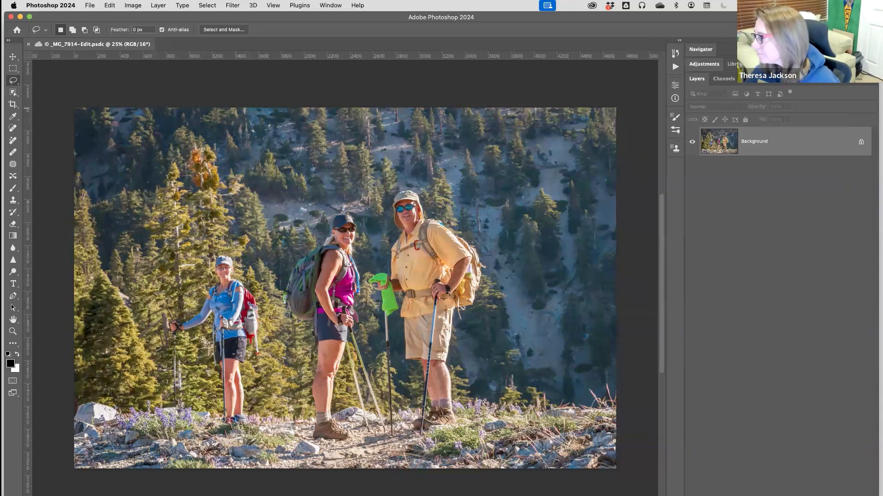
Switch to Chrome and open the Creative Cloud web home from the Adobe site's list of web apps and services.
{"action": "key", "text": "super+Tab"}
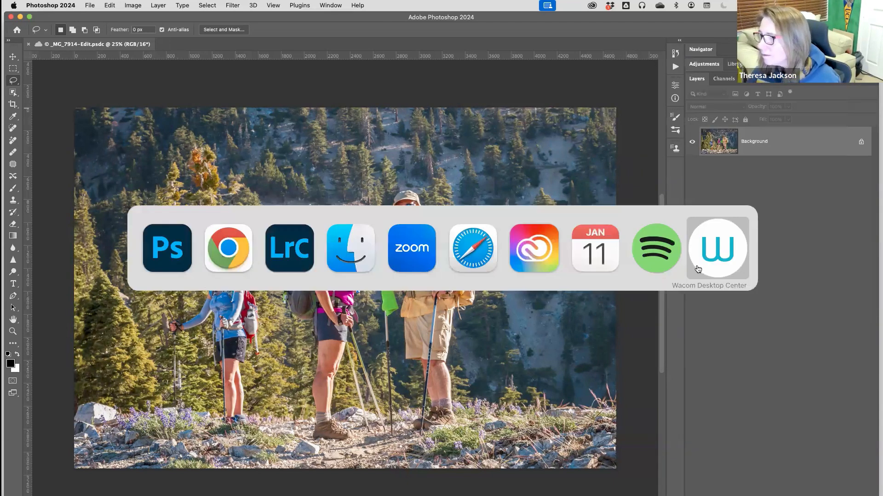
{"action": "left_click", "coordinate": [233, 257]}
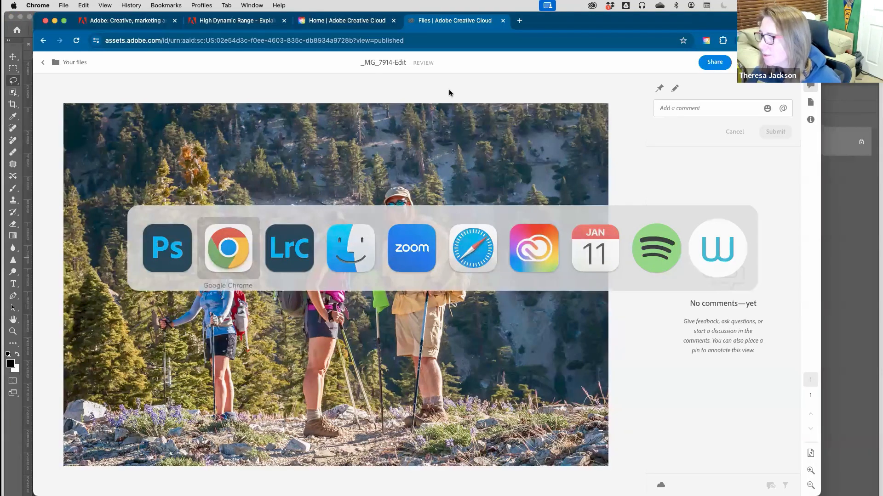
{"action": "left_click", "coordinate": [131, 23]}
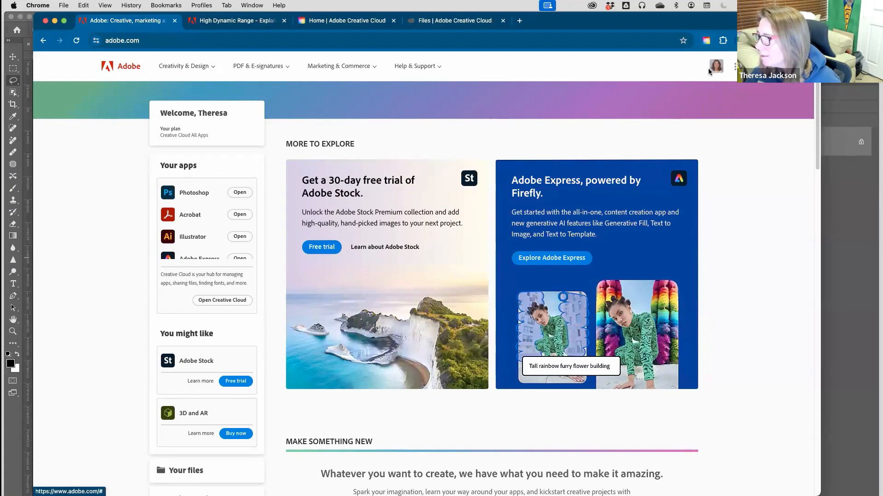
{"action": "left_click", "coordinate": [735, 66]}
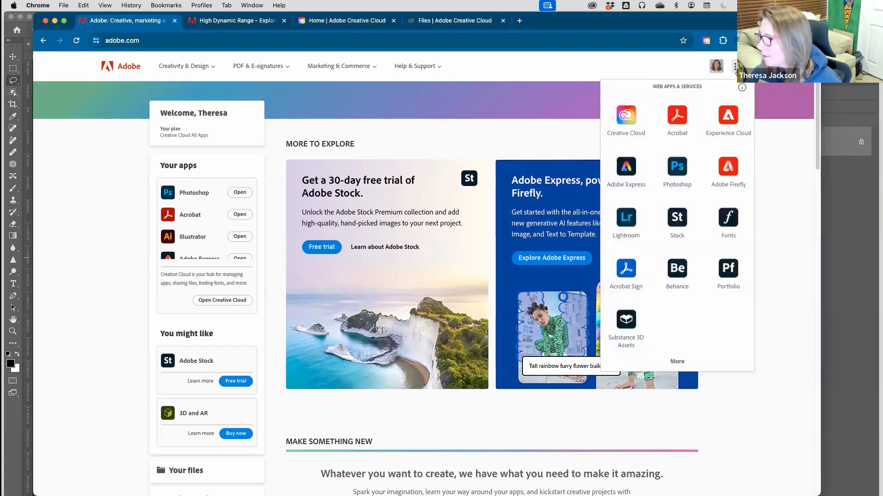
{"action": "left_click", "coordinate": [626, 119]}
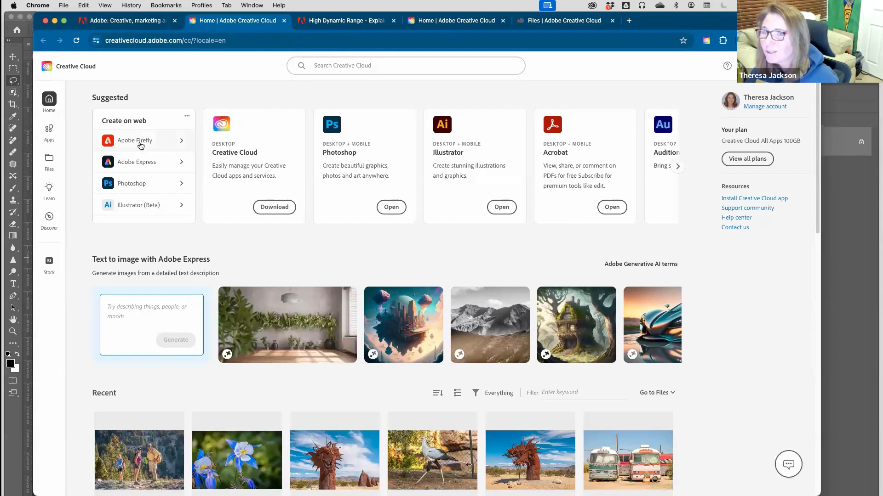
Open the recent cloud document _DSF7858-Edit in Photoshop on the web and move its contextual task bar above the two buses.
{"action": "scroll", "coordinate": [221, 339], "scroll_direction": "down", "scroll_amount": 1}
{"action": "scroll", "coordinate": [221, 340], "scroll_direction": "down", "scroll_amount": 5}
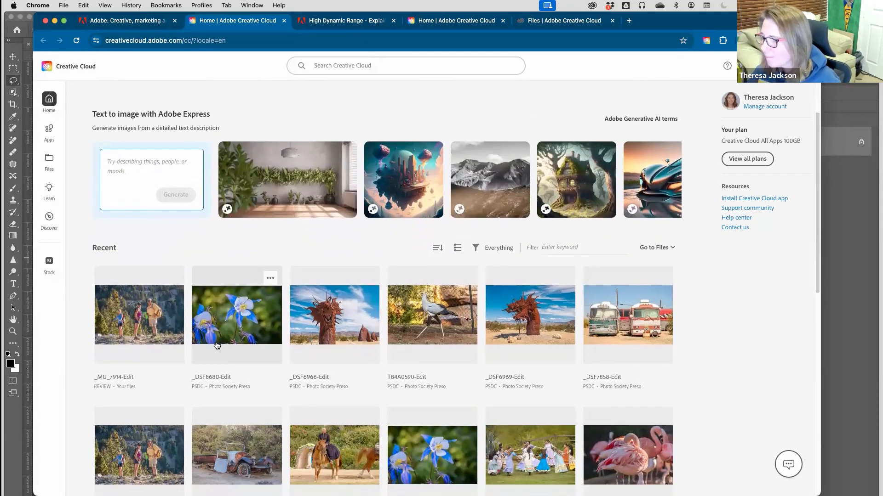
{"action": "scroll", "coordinate": [601, 325], "scroll_direction": "down", "scroll_amount": 1}
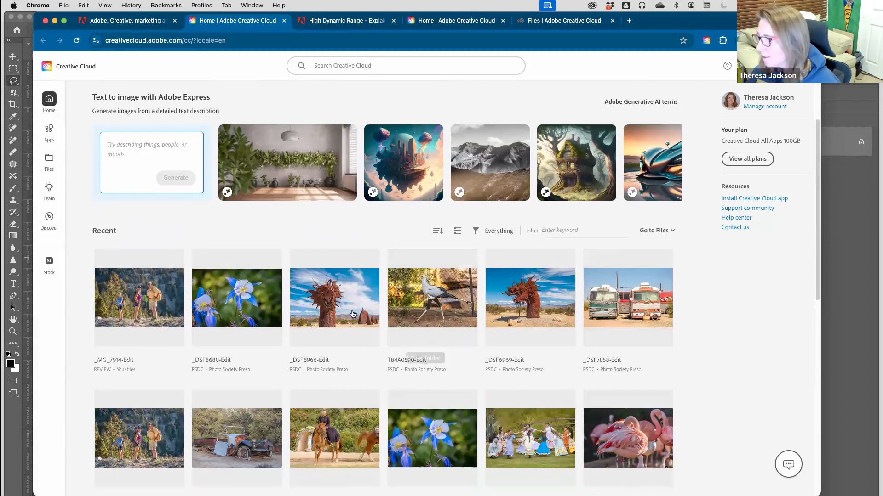
{"action": "left_click", "coordinate": [603, 308]}
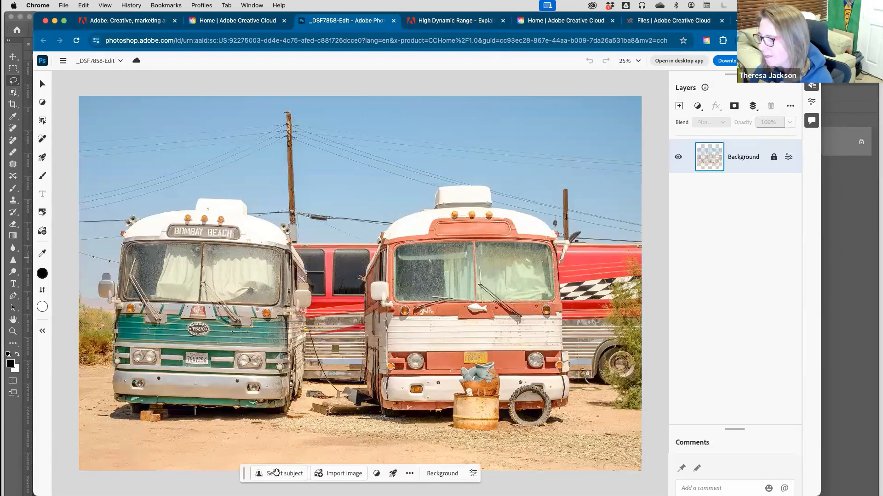
{"action": "left_click_drag", "start_coordinate": [243, 475], "coordinate": [173, 221]}
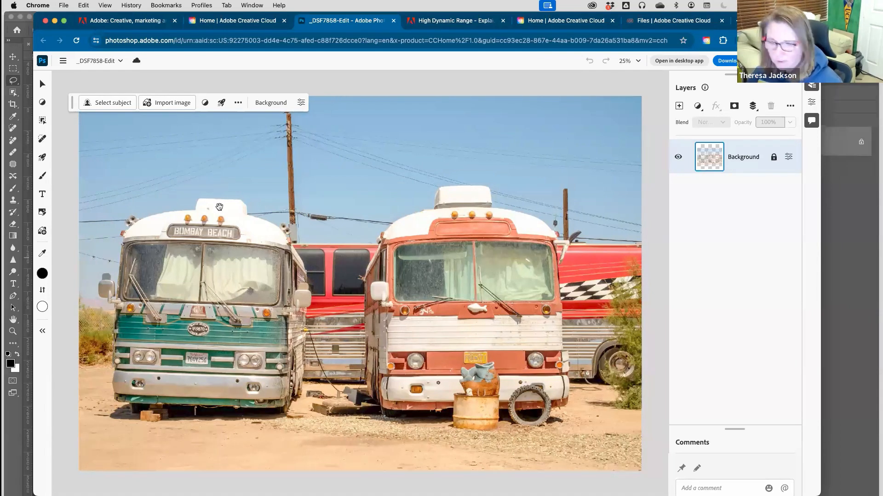
Switch back to desktop Photoshop and, using Object Selection with Object Finder enabled, select the middle hiker and add her backpack to the selection.
{"action": "key", "text": "super+Tab"}
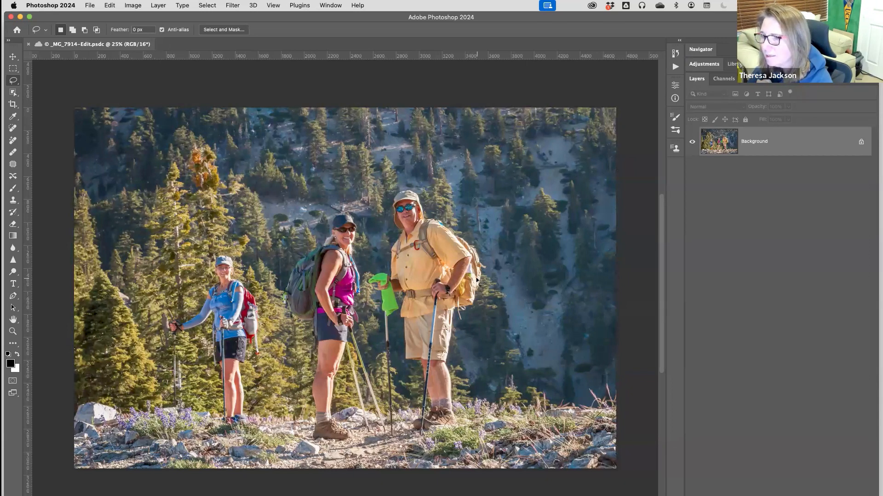
{"action": "right_click", "coordinate": [16, 85]}
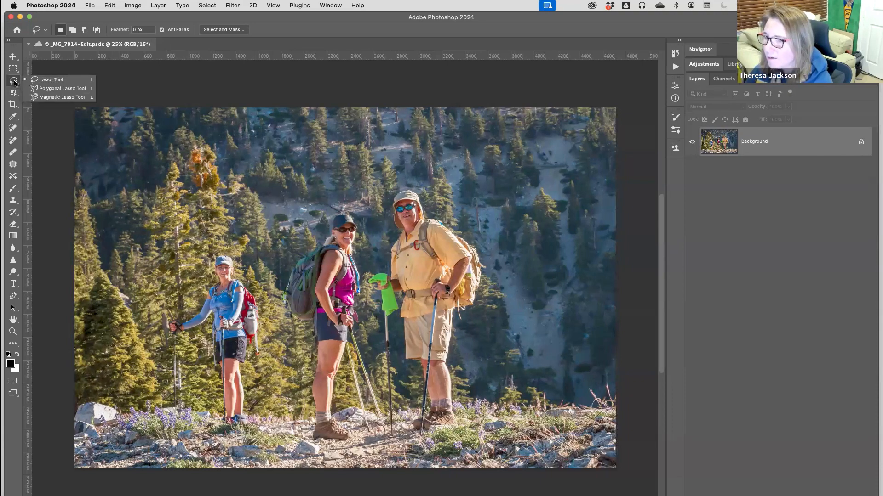
{"action": "left_click", "coordinate": [14, 96]}
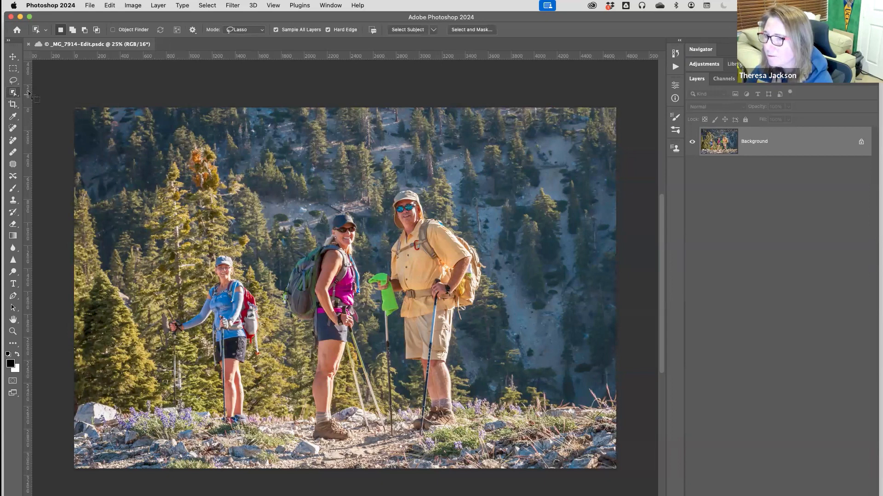
{"action": "left_click", "coordinate": [112, 30]}
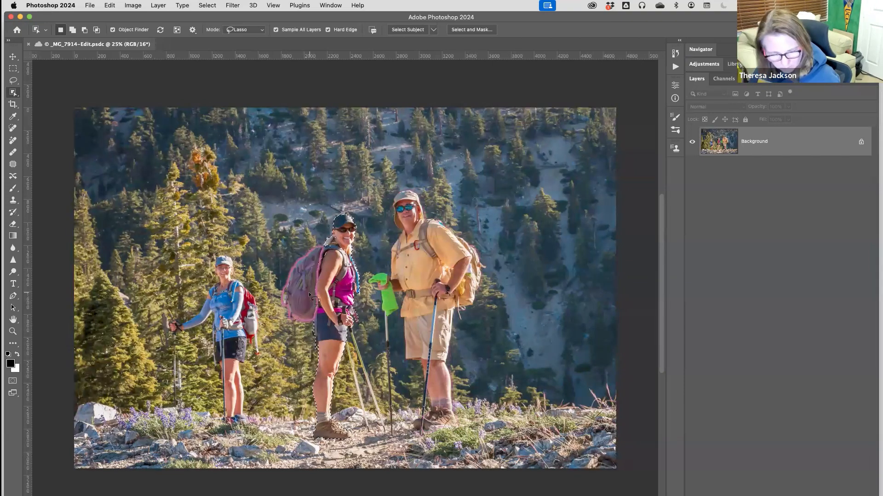
{"action": "key", "text": "shift"}
{"action": "left_click", "coordinate": [304, 293], "text": "shift"}
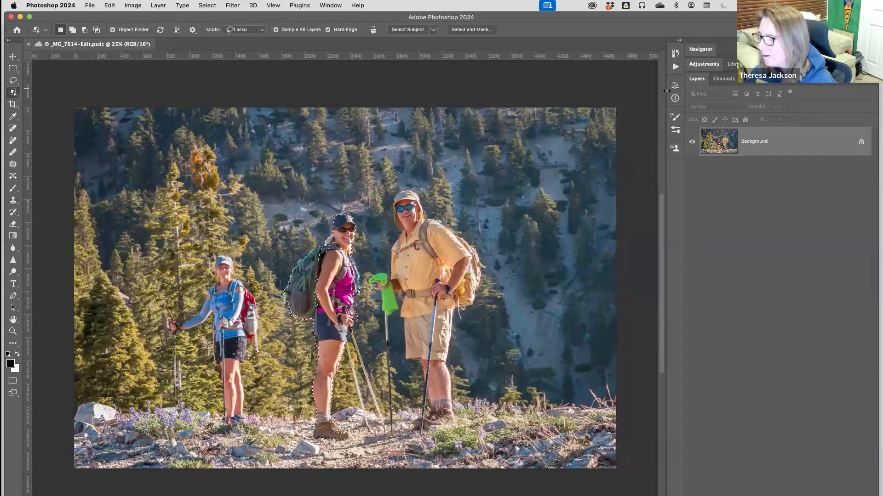
Check the hiker and backpack selection in Quick Mask, both as a red overlay and as a black-and-white mask.
{"action": "key", "text": "q"}
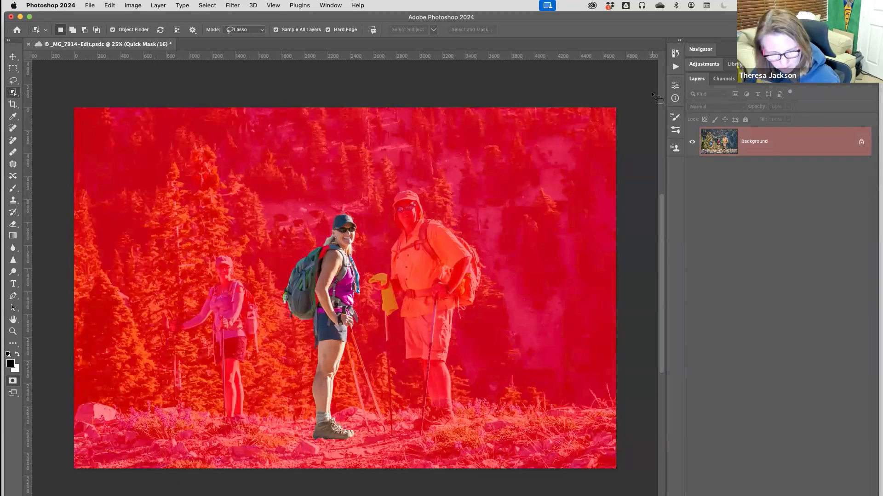
{"action": "key", "text": "grave"}
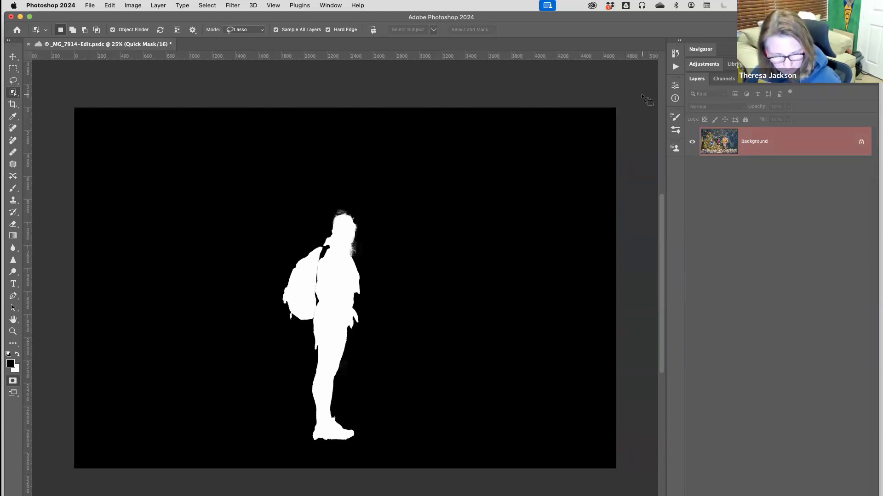
{"action": "key", "text": "q"}
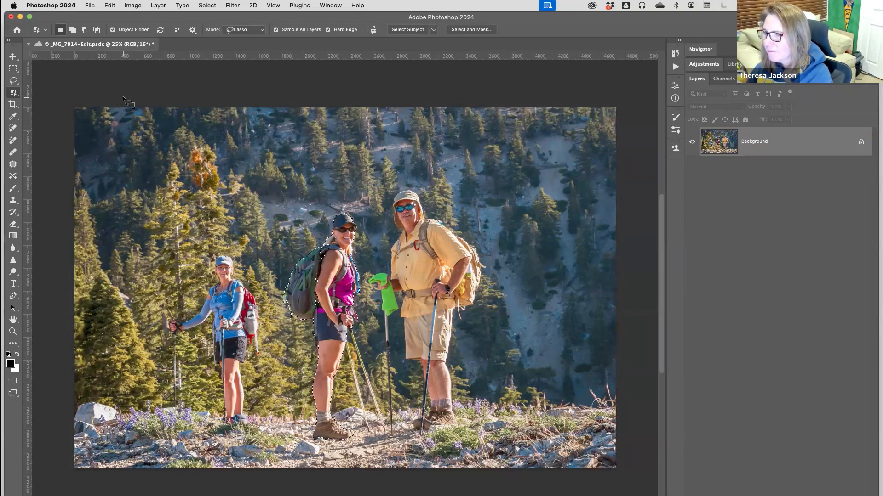
Preview the overlay of all selectable objects in the photo, and clear the hiker selection.
{"action": "key", "text": "o"}
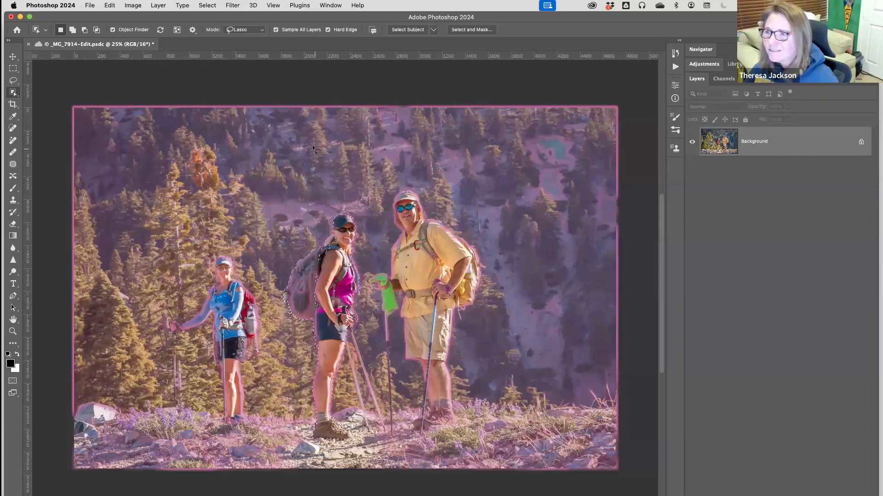
{"action": "key", "text": "o"}
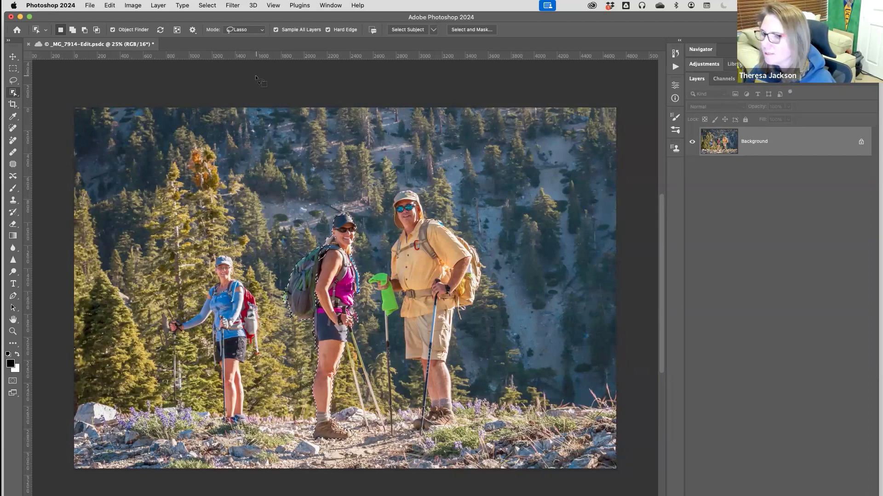
{"action": "key", "text": "super+d"}
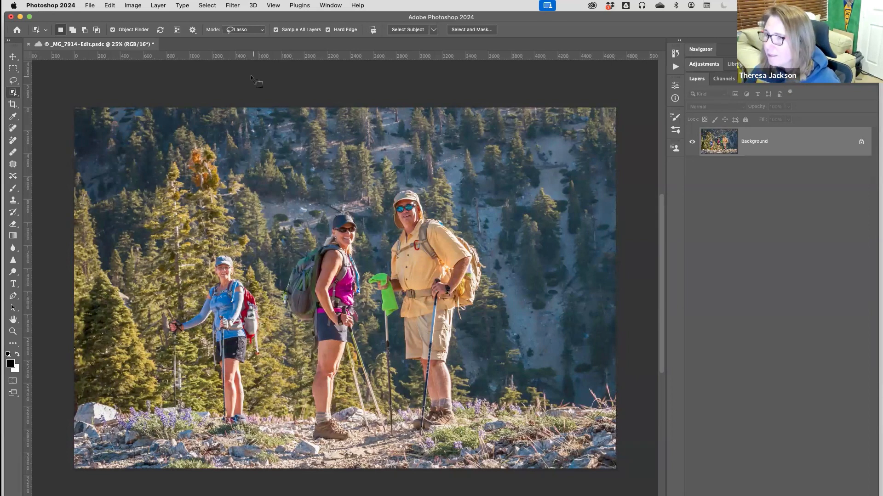
Set the Object Finder overlay color to Seafoam with a 2.2 px outline.
{"action": "left_click", "coordinate": [192, 31]}
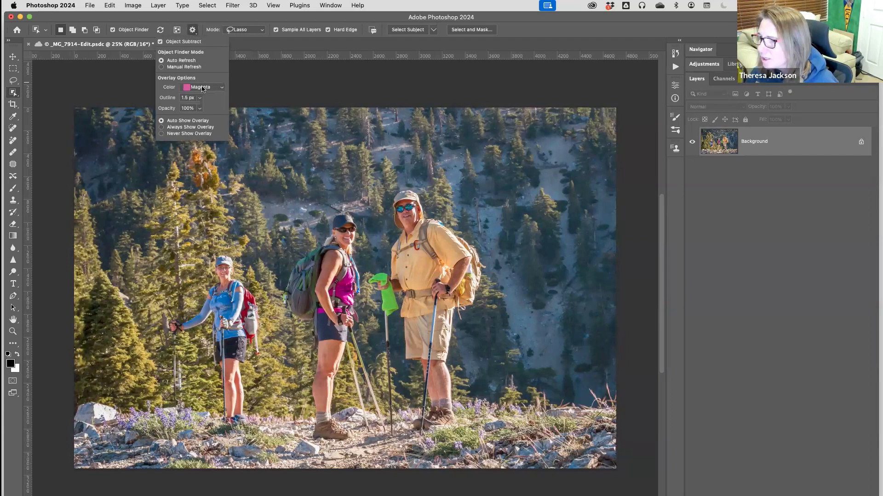
{"action": "left_click", "coordinate": [203, 90]}
{"action": "left_click", "coordinate": [199, 114]}
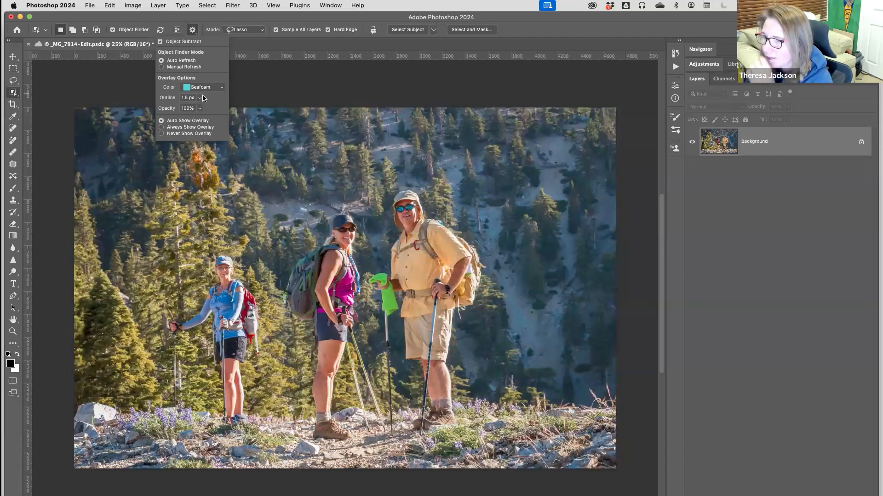
{"action": "left_click_drag", "start_coordinate": [199, 108], "coordinate": [177, 110]}
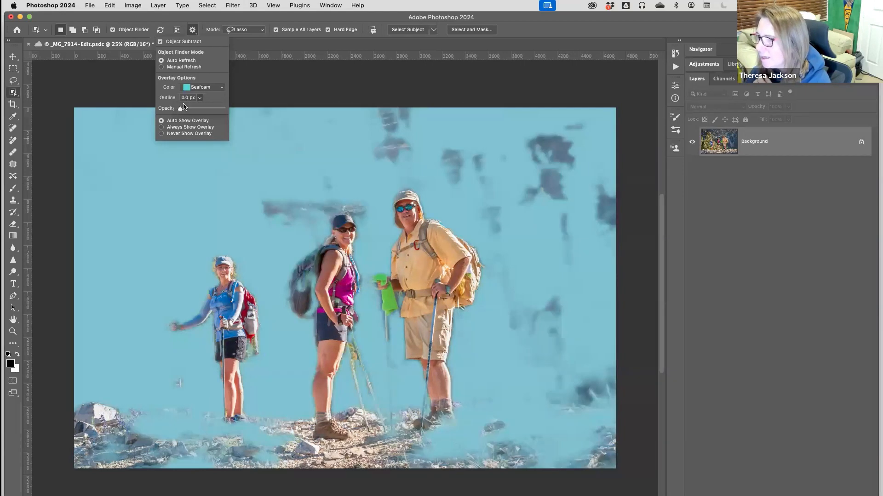
{"action": "left_click_drag", "start_coordinate": [180, 108], "coordinate": [184, 109]}
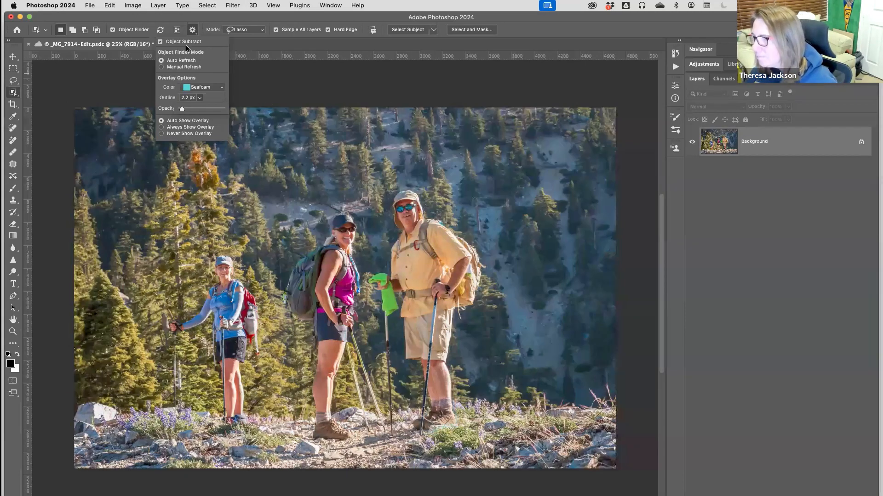
{"action": "left_click", "coordinate": [193, 32]}
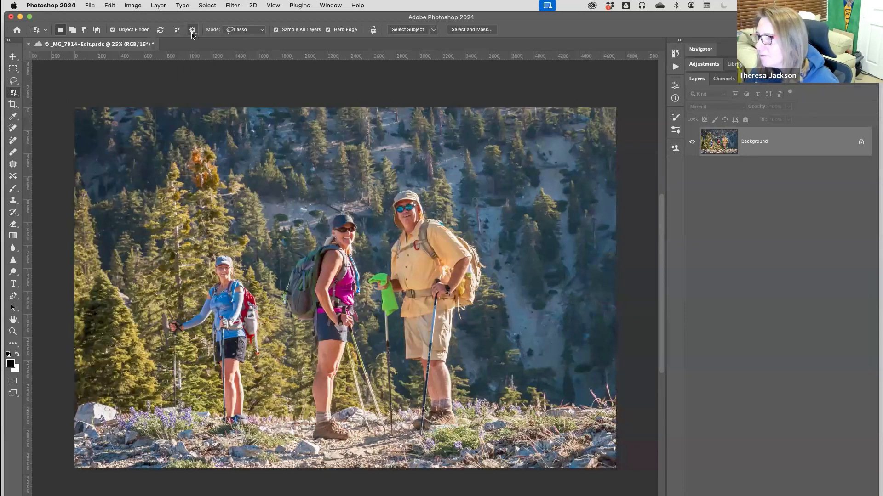
Turn off Object Finder, set the Object Selection mode to Rectangle, and select the middle hiker by framing her with her backpack and poles.
{"action": "left_click", "coordinate": [113, 30]}
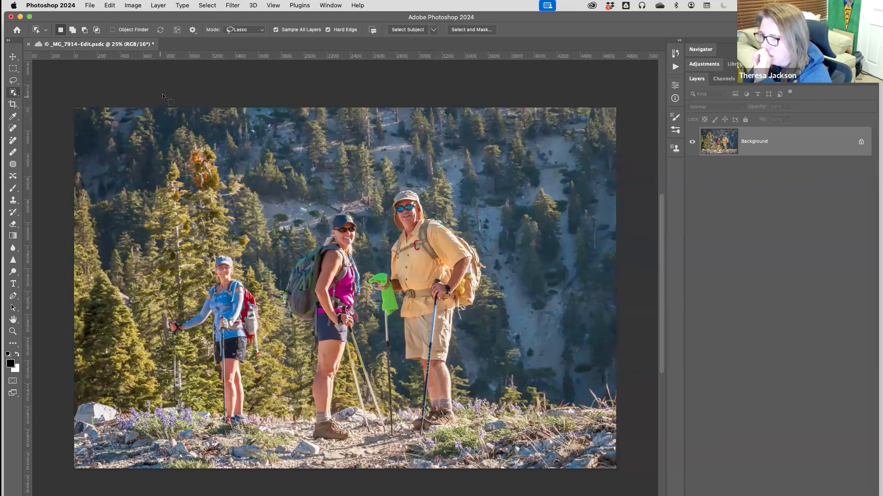
{"action": "left_click", "coordinate": [260, 30]}
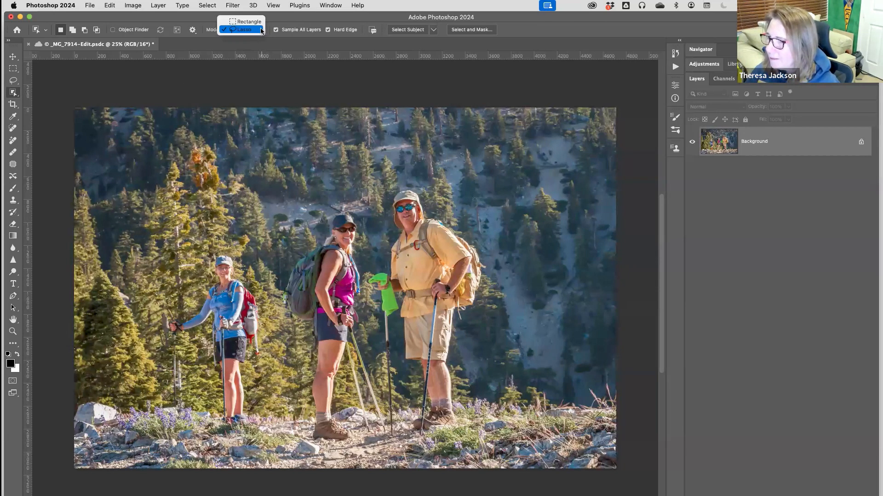
{"action": "left_click", "coordinate": [255, 22]}
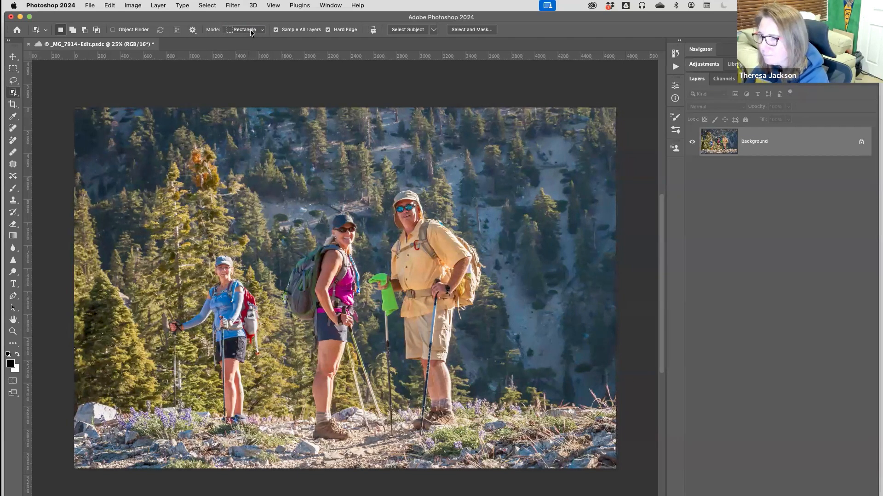
{"action": "left_click_drag", "start_coordinate": [280, 199], "coordinate": [393, 454]}
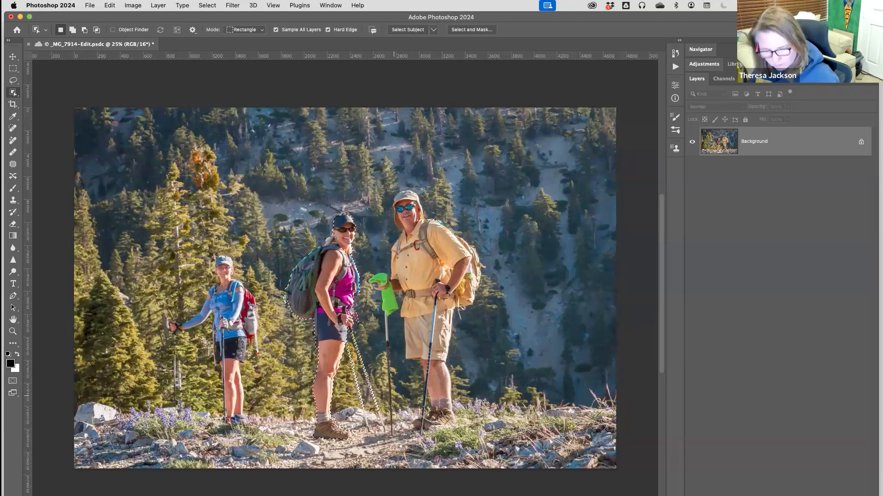
Examine the selection edges around the middle hiker's trekking poles, backpack and boots, and clear the selection.
{"action": "scroll", "coordinate": [377, 358], "scroll_direction": "up", "scroll_amount": 3}
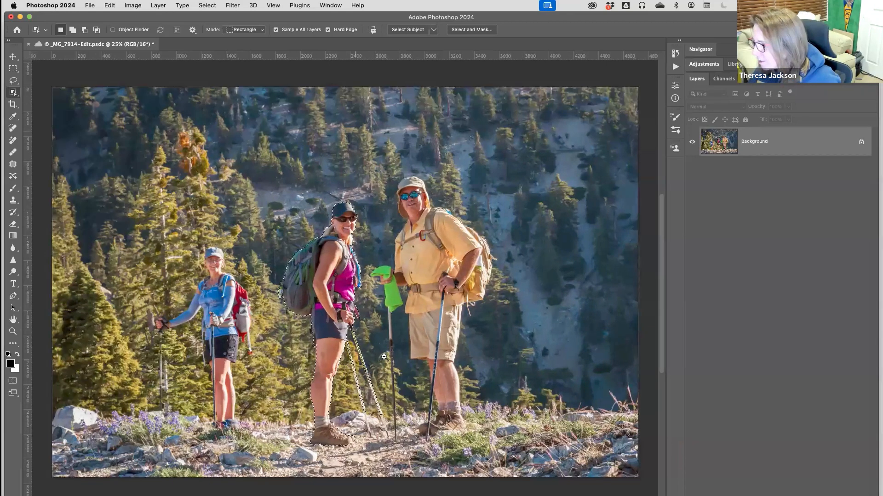
{"action": "scroll", "coordinate": [400, 356], "scroll_direction": "up", "scroll_amount": 2}
{"action": "scroll", "coordinate": [401, 361], "scroll_direction": "up", "scroll_amount": 2}
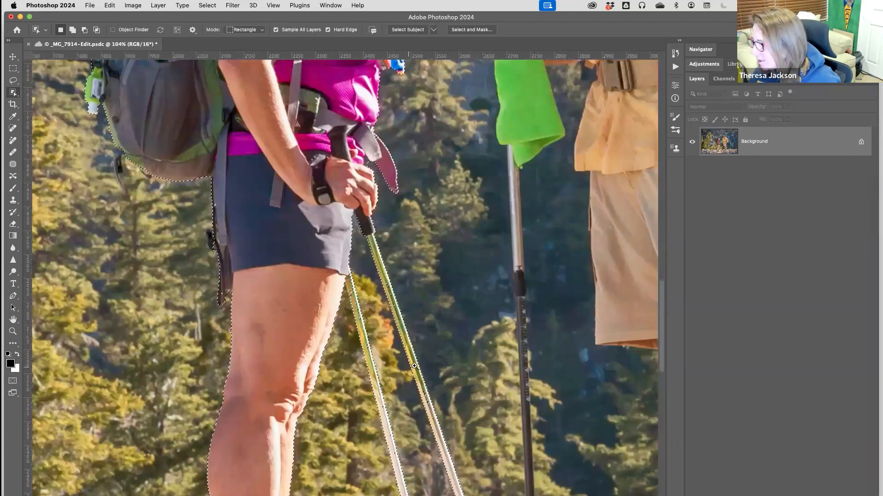
{"action": "scroll", "coordinate": [401, 368], "scroll_direction": "down", "scroll_amount": 2}
{"action": "scroll", "coordinate": [438, 463], "scroll_direction": "down", "scroll_amount": 1}
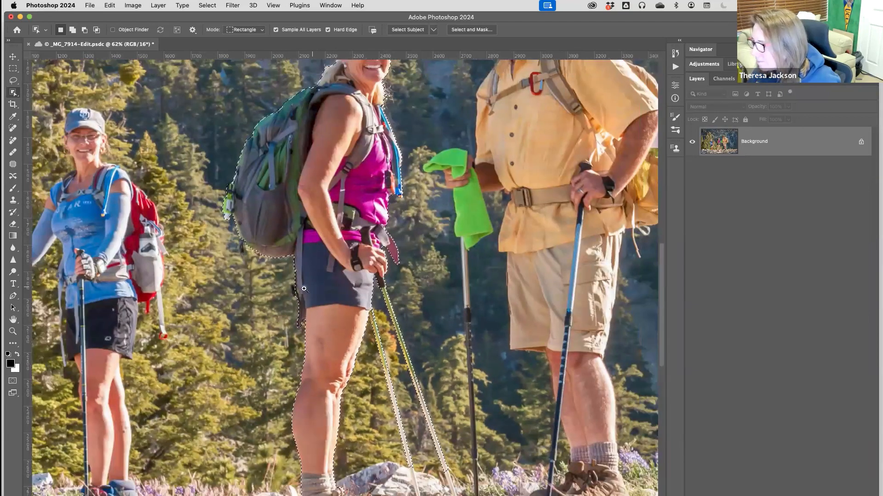
{"action": "scroll", "coordinate": [438, 464], "scroll_direction": "down", "scroll_amount": 2}
{"action": "scroll", "coordinate": [434, 458], "scroll_direction": "up", "scroll_amount": 2}
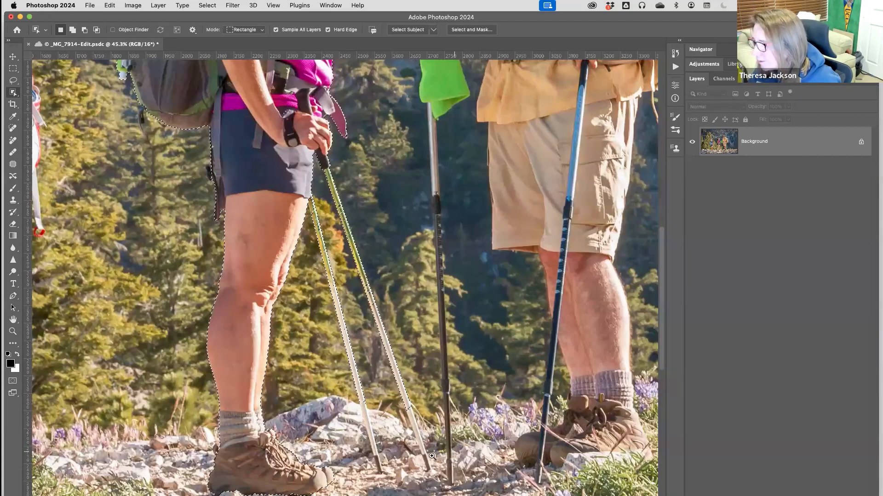
{"action": "scroll", "coordinate": [387, 271], "scroll_direction": "down", "scroll_amount": 2}
{"action": "scroll", "coordinate": [355, 170], "scroll_direction": "down", "scroll_amount": 1}
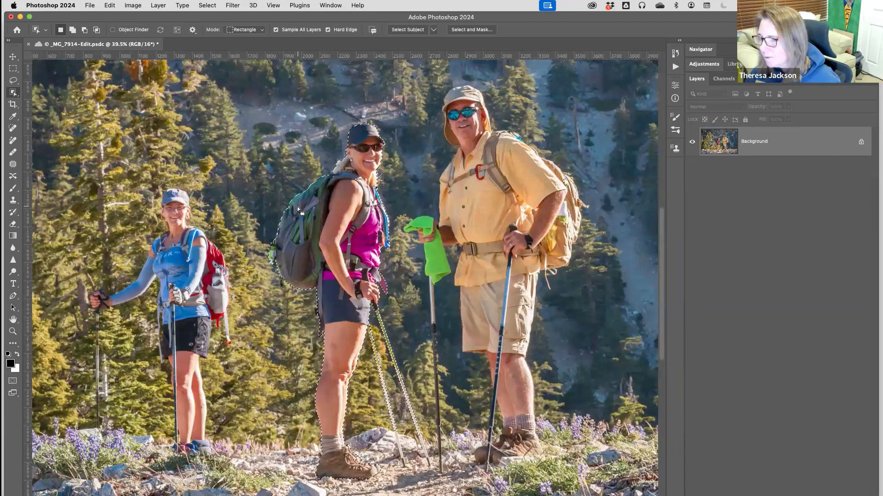
{"action": "key", "text": "super+d"}
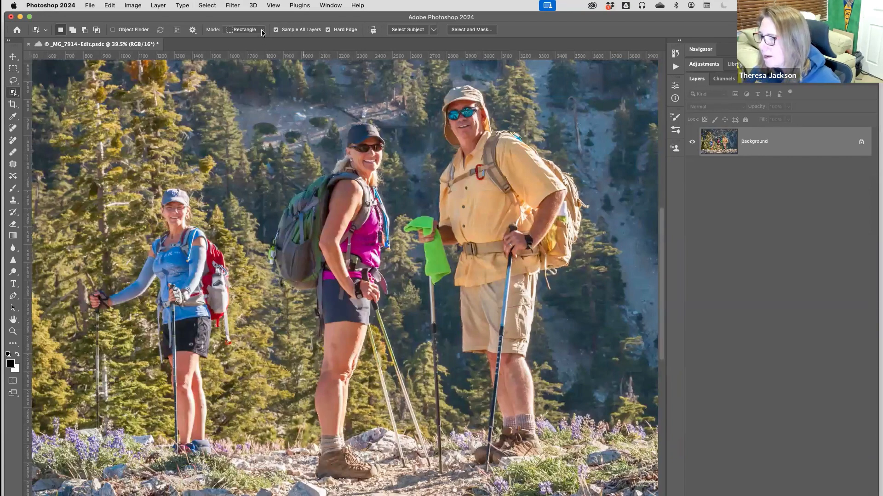
Set the Object Selection mode to Lasso and select the middle hiker by loosely outlining her body and backpack.
{"action": "left_click", "coordinate": [256, 29]}
{"action": "left_click", "coordinate": [252, 39]}
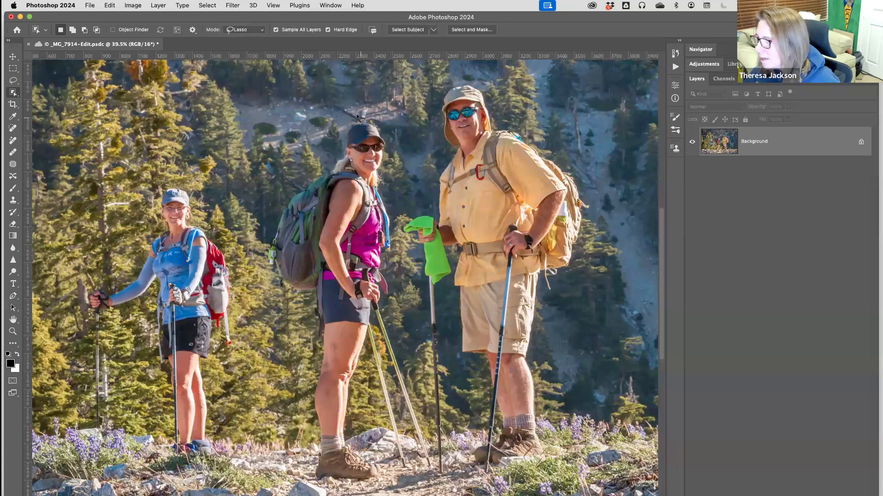
{"action": "mouse_move", "coordinate": [248, 216]}
{"action": "left_mouse_down"}
{"action": "mouse_move", "coordinate": [294, 354]}
{"action": "mouse_move", "coordinate": [295, 464]}
{"action": "mouse_move", "coordinate": [307, 486]}
{"action": "mouse_move", "coordinate": [327, 494]}
{"action": "left_mouse_up"}
{"action": "mouse_move", "coordinate": [393, 482]}
{"action": "left_mouse_down"}
{"action": "mouse_move", "coordinate": [439, 471]}
{"action": "mouse_move", "coordinate": [442, 439]}
{"action": "mouse_move", "coordinate": [432, 354]}
{"action": "mouse_move", "coordinate": [406, 310]}
{"action": "mouse_move", "coordinate": [399, 128]}
{"action": "mouse_move", "coordinate": [371, 112]}
{"action": "mouse_move", "coordinate": [338, 115]}
{"action": "left_mouse_up"}
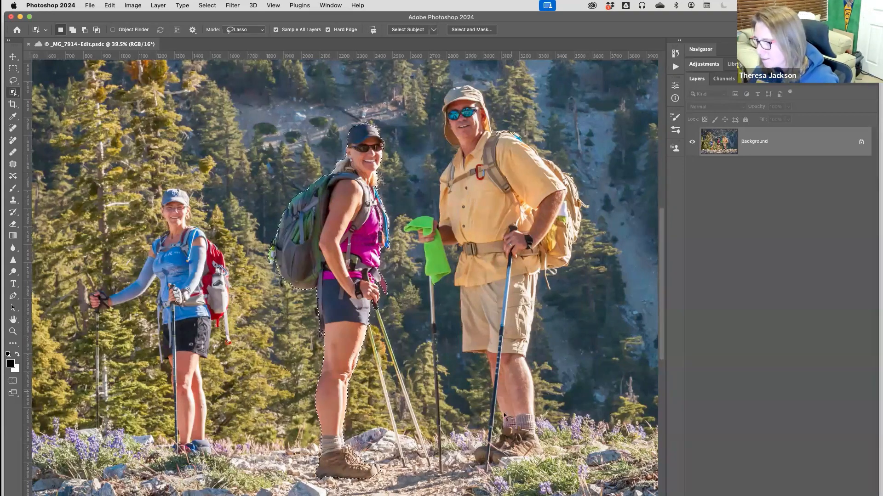
Add the middle hiker's trekking pole nearest her leg to the selection by loosely outlining it, and clear the selection.
{"action": "mouse_move", "coordinate": [382, 375]}
{"action": "left_mouse_down"}
{"action": "mouse_move", "coordinate": [418, 345]}
{"action": "mouse_move", "coordinate": [368, 299]}
{"action": "mouse_move", "coordinate": [281, 151]}
{"action": "mouse_move", "coordinate": [271, 179]}
{"action": "mouse_move", "coordinate": [309, 373]}
{"action": "left_mouse_up"}
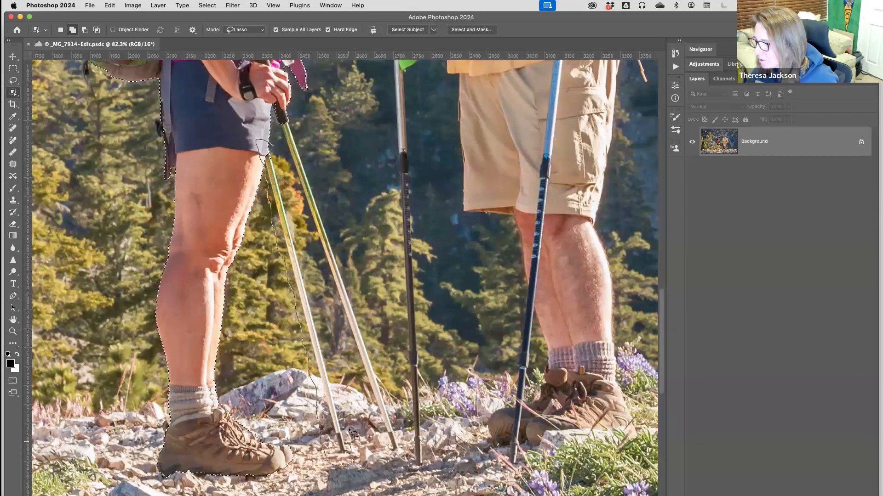
{"action": "left_click_drag", "start_coordinate": [338, 345], "coordinate": [321, 302]}
{"action": "left_click_drag", "start_coordinate": [304, 259], "coordinate": [294, 216]}
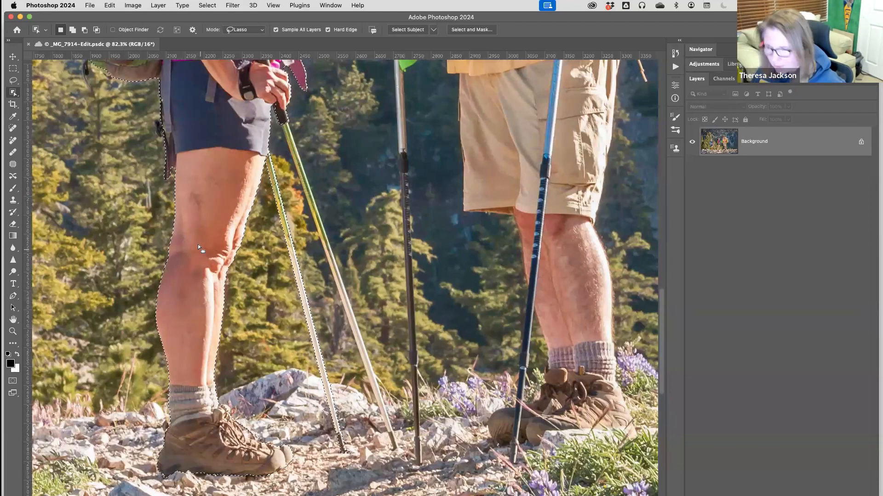
{"action": "left_click_drag", "start_coordinate": [170, 253], "coordinate": [123, 254]}
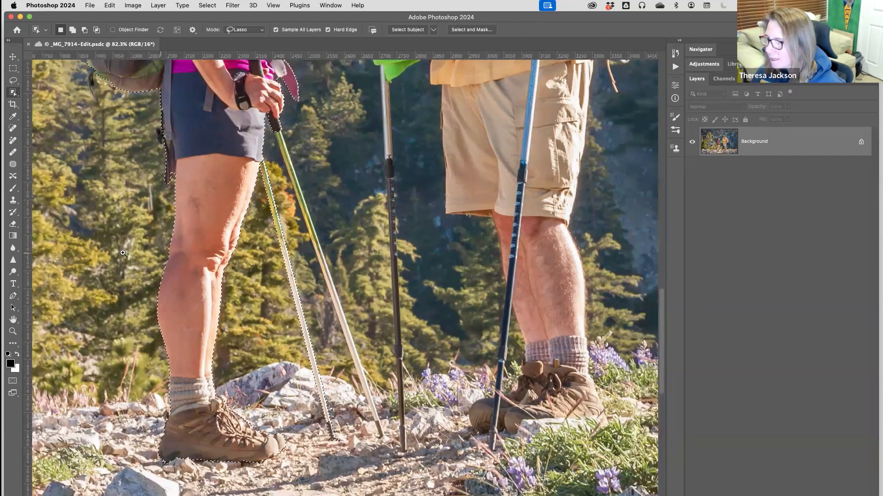
{"action": "left_click_drag", "start_coordinate": [191, 223], "coordinate": [293, 275]}
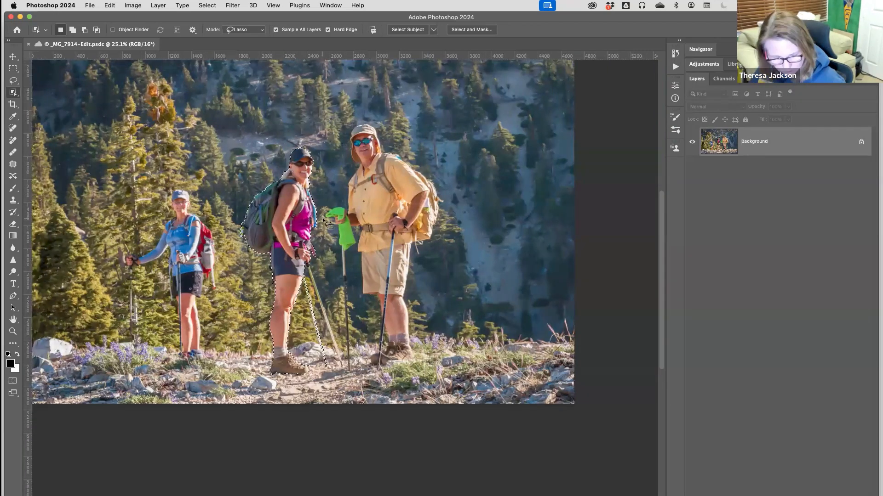
{"action": "key", "text": "super+d"}
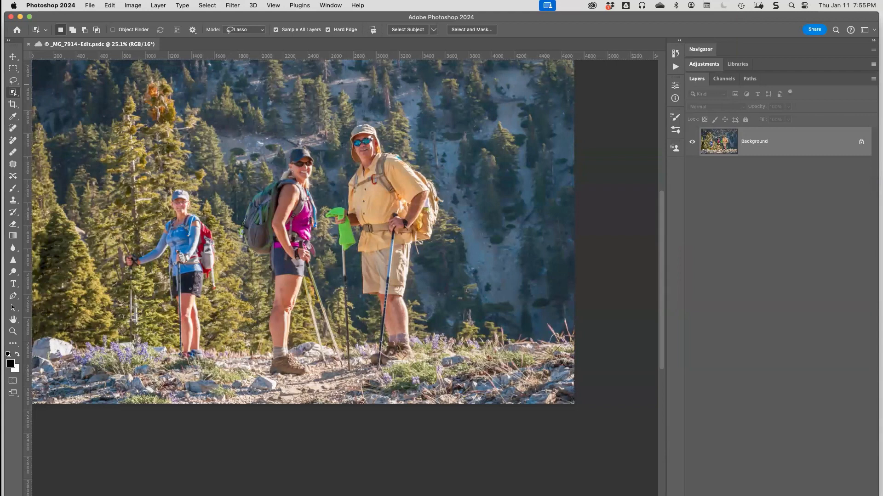
In the General preferences, reset all warning dialogs and set the preferences to reset on quit.
{"action": "left_click", "coordinate": [13, 56]}
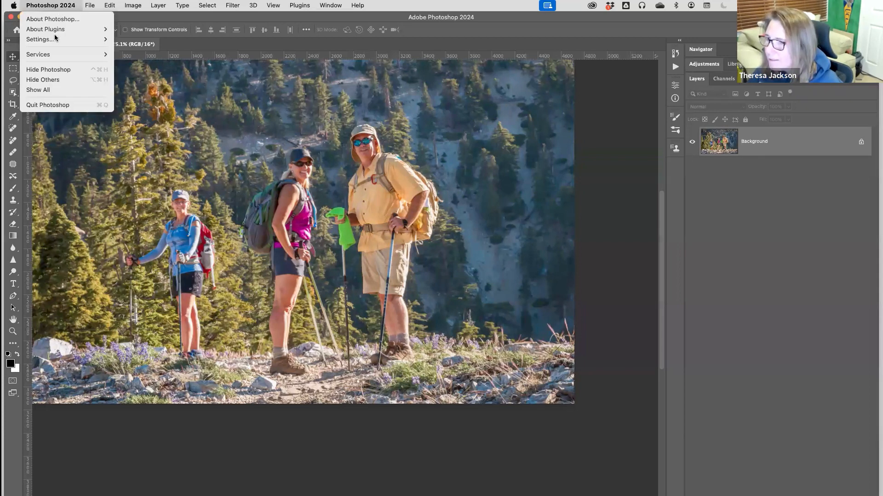
{"action": "mouse_move", "coordinate": [59, 40]}
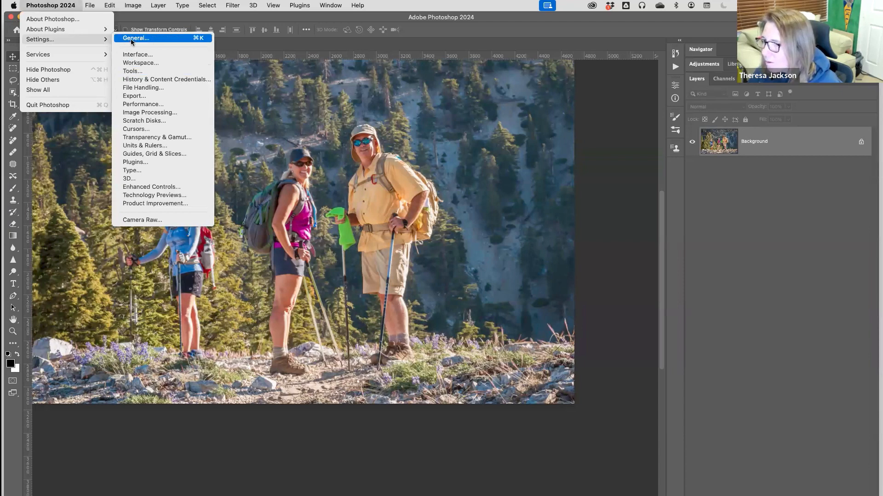
{"action": "left_click", "coordinate": [133, 39]}
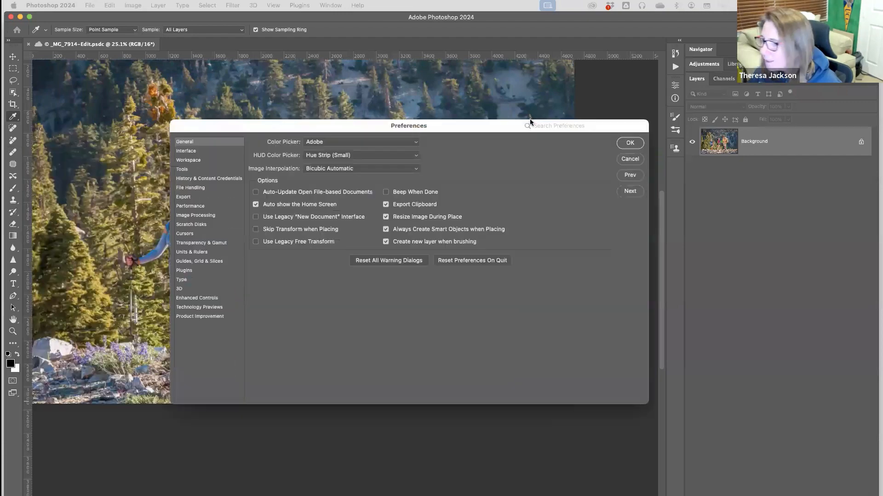
{"action": "left_click", "coordinate": [314, 219]}
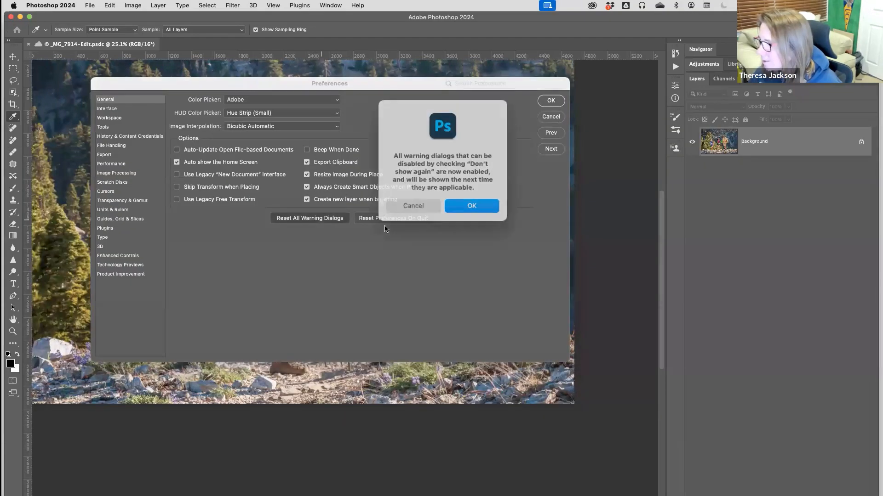
{"action": "left_click", "coordinate": [467, 204]}
{"action": "left_click", "coordinate": [386, 220]}
{"action": "left_click", "coordinate": [458, 197]}
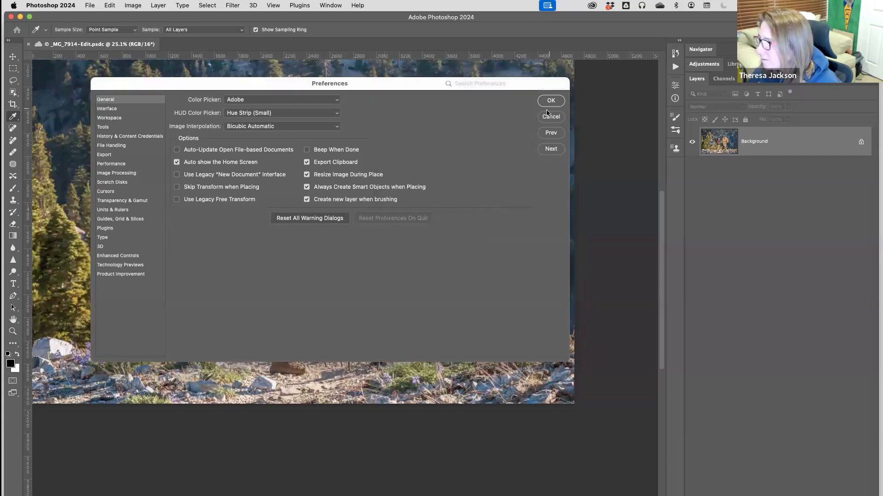
{"action": "left_click", "coordinate": [551, 100]}
{"action": "key", "text": "v"}
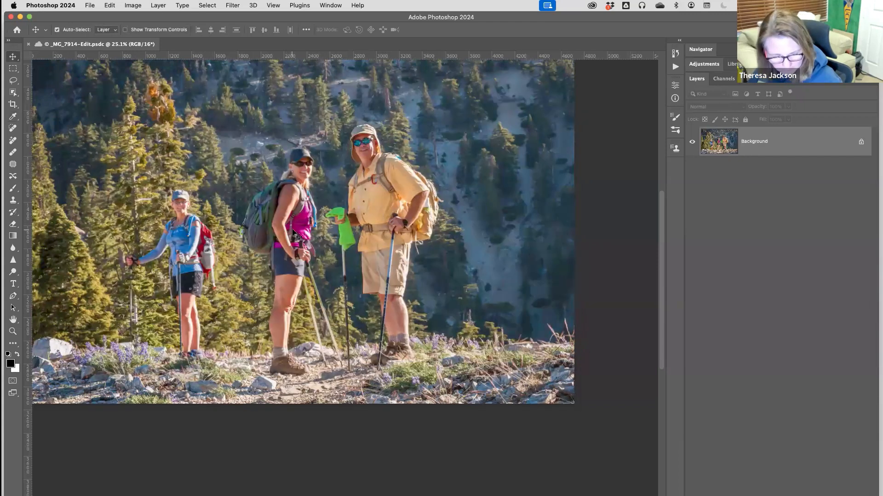
Quit Photoshop and switch to the Creative Cloud desktop app.
{"action": "key", "text": "super+q"}
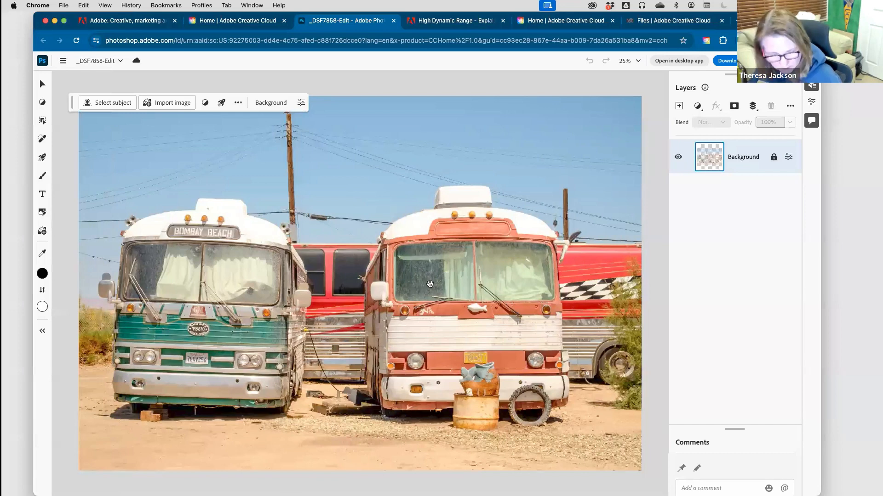
{"action": "key", "text": "super+Tab"}
{"action": "key", "text": "super+Tab"}
{"action": "key", "text": "super+Tab"}
{"action": "key", "text": "super+Tab"}
{"action": "key", "text": "super+Tab"}
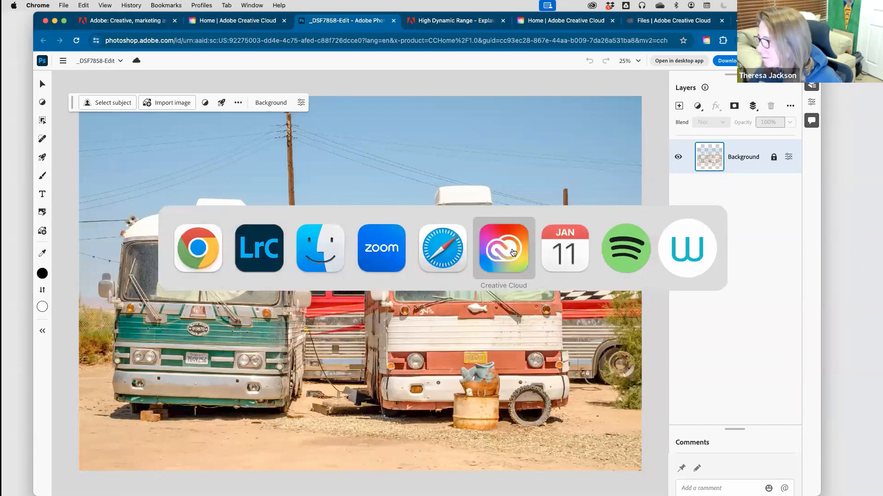
{"action": "left_click", "coordinate": [510, 252]}
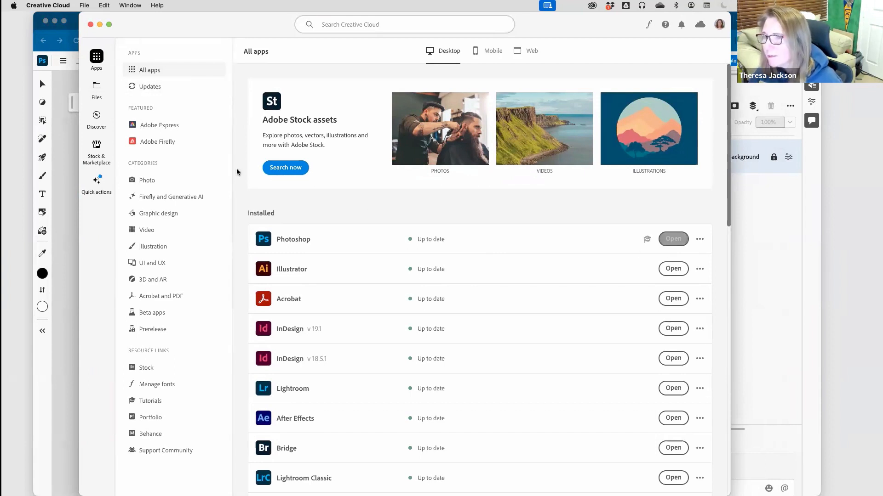
Open the _MG_7914-Edit cloud document from the Photo Society Preso folder in the cloud files.
{"action": "left_click", "coordinate": [97, 88]}
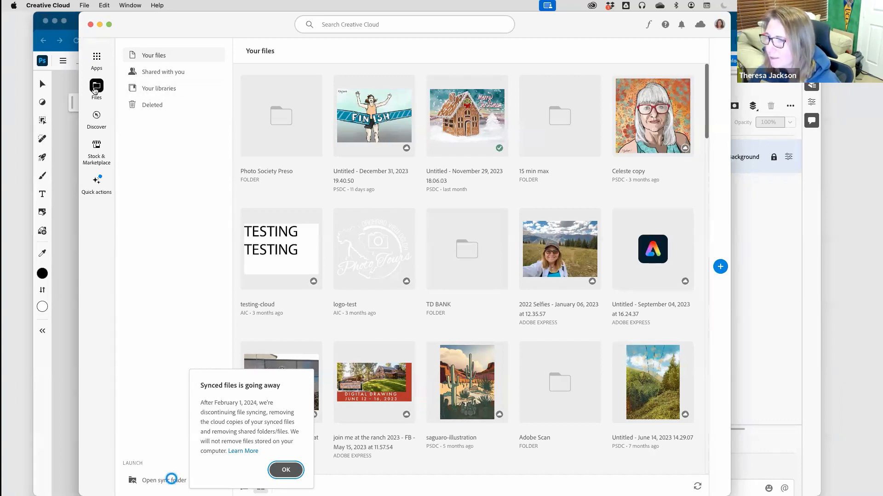
{"action": "double_click", "coordinate": [286, 124]}
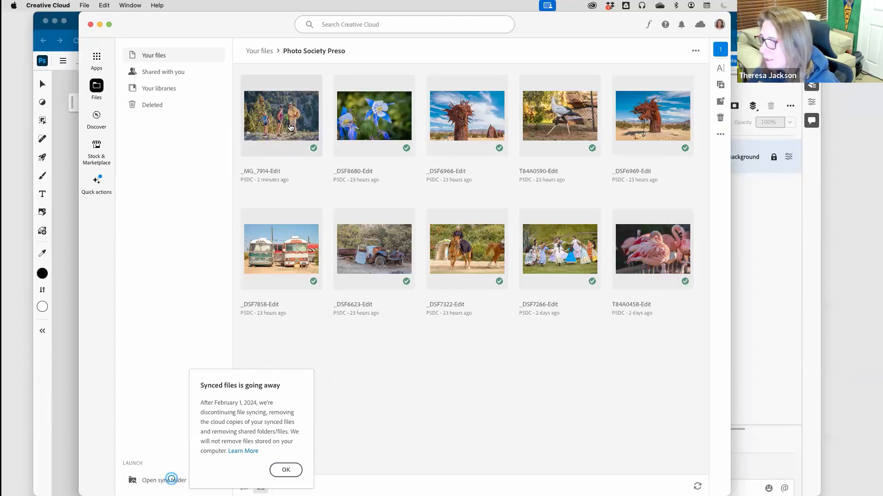
{"action": "left_click", "coordinate": [286, 131]}
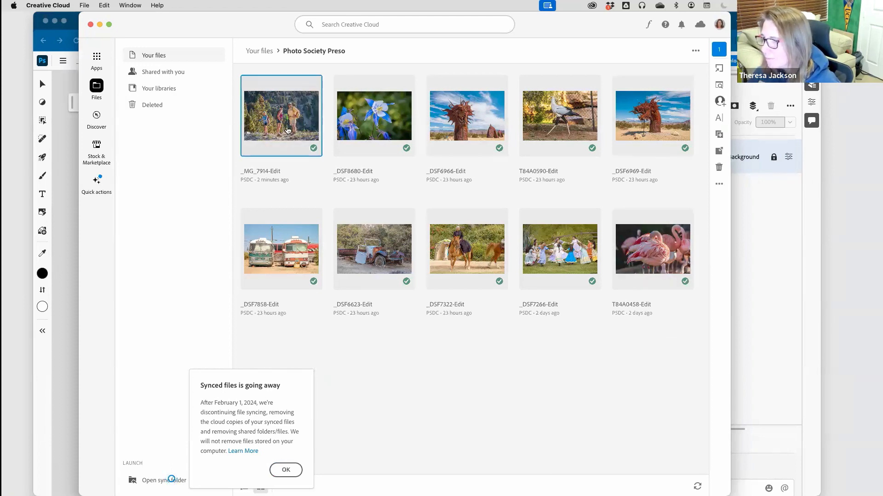
{"action": "double_click", "coordinate": [286, 131]}
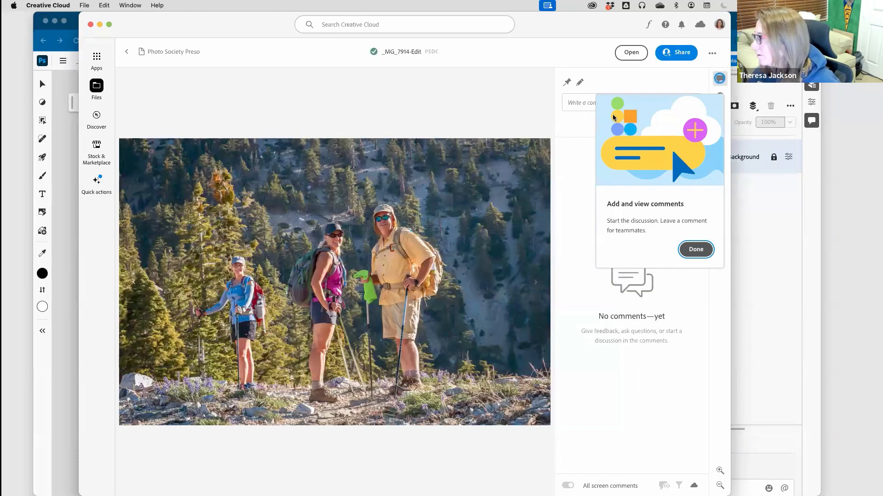
Open the cloud document _MG_7914-Edit in Photoshop, bring its window fully into view and fit the whole photo on screen.
{"action": "left_click", "coordinate": [630, 54]}
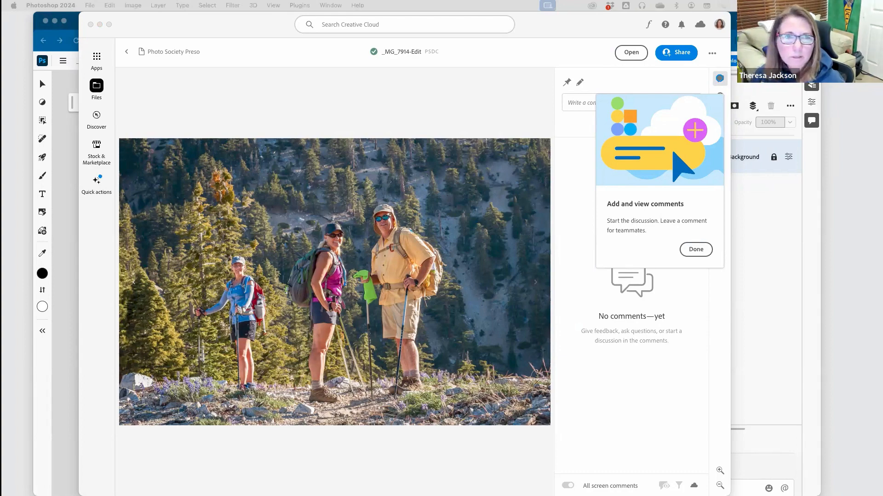
{"action": "left_click_drag", "start_coordinate": [2, 23], "coordinate": [325, 11]}
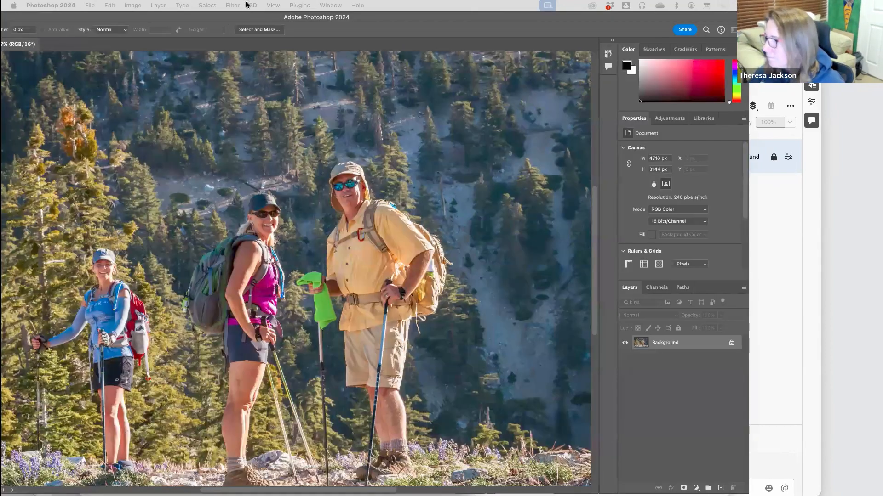
{"action": "left_click_drag", "start_coordinate": [90, 14], "coordinate": [225, 14]}
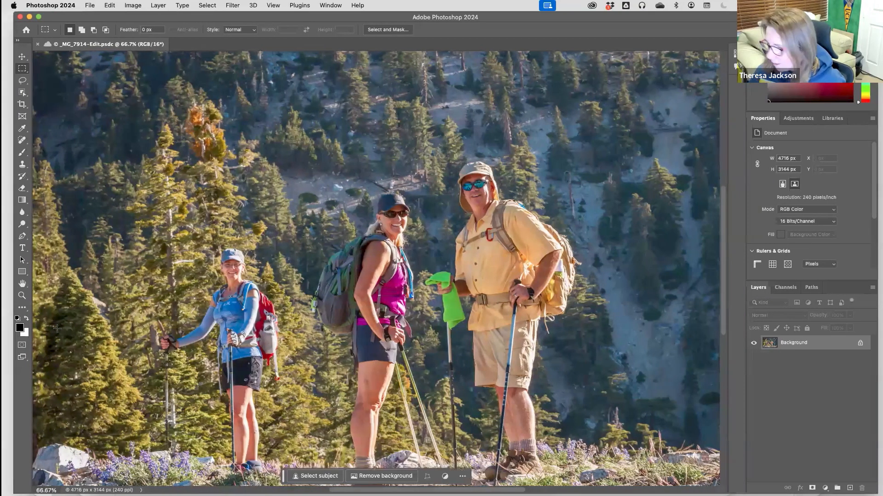
{"action": "key", "text": "super+0"}
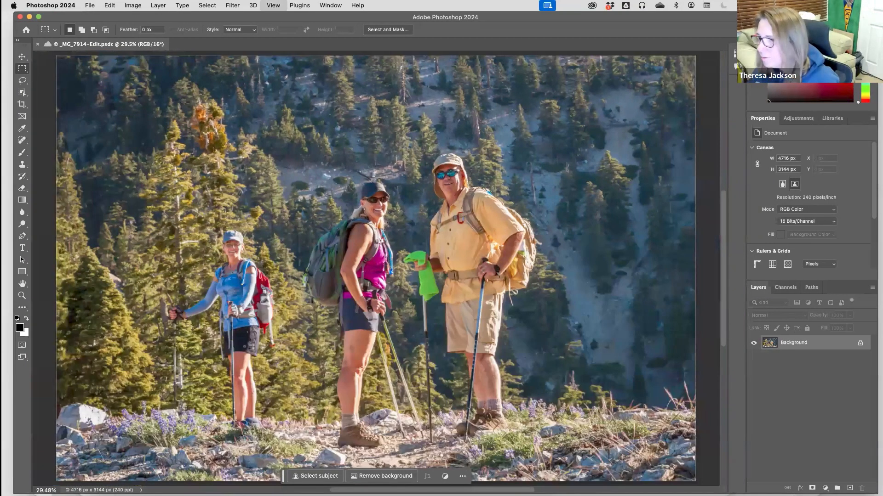
Move the contextual task bar over the upper trees and activate the Object Selection tool with Object Finder turned off.
{"action": "left_click_drag", "start_coordinate": [284, 479], "coordinate": [148, 124]}
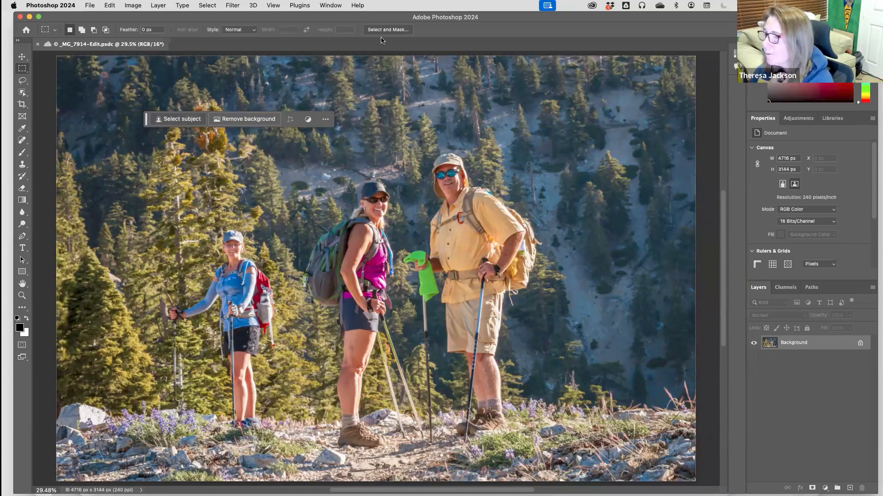
{"action": "left_click", "coordinate": [21, 59]}
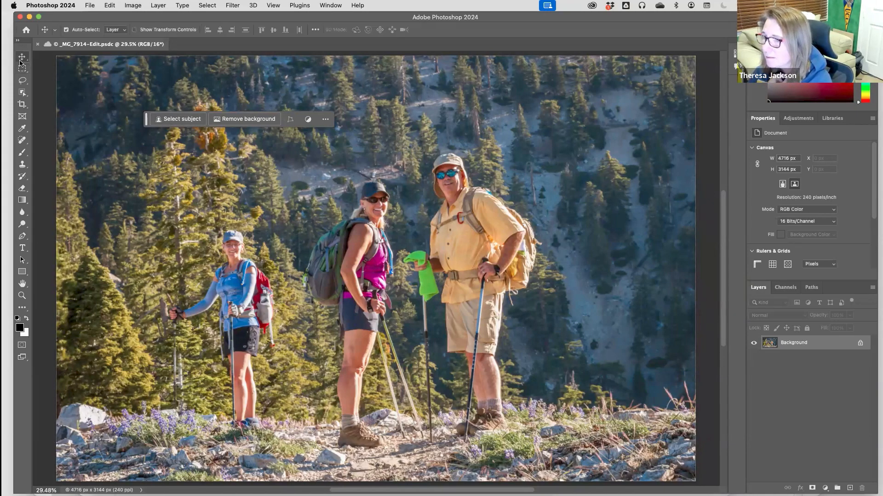
{"action": "left_click", "coordinate": [23, 93]}
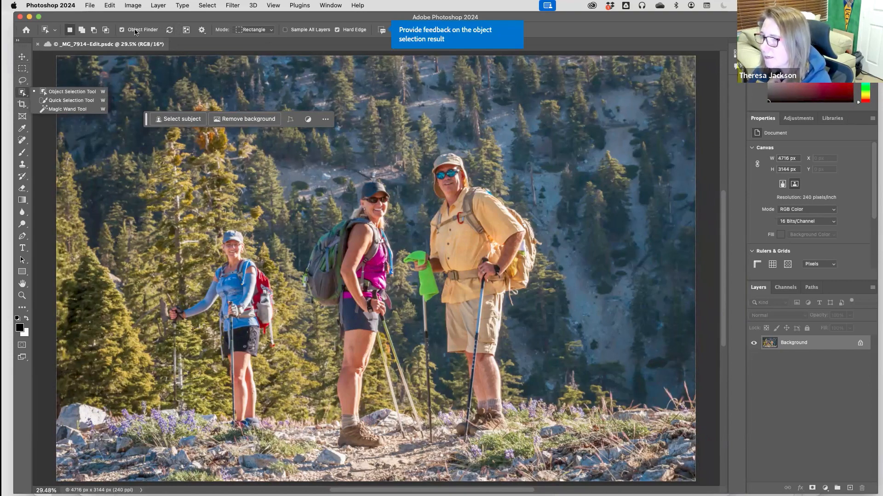
{"action": "left_click", "coordinate": [122, 30]}
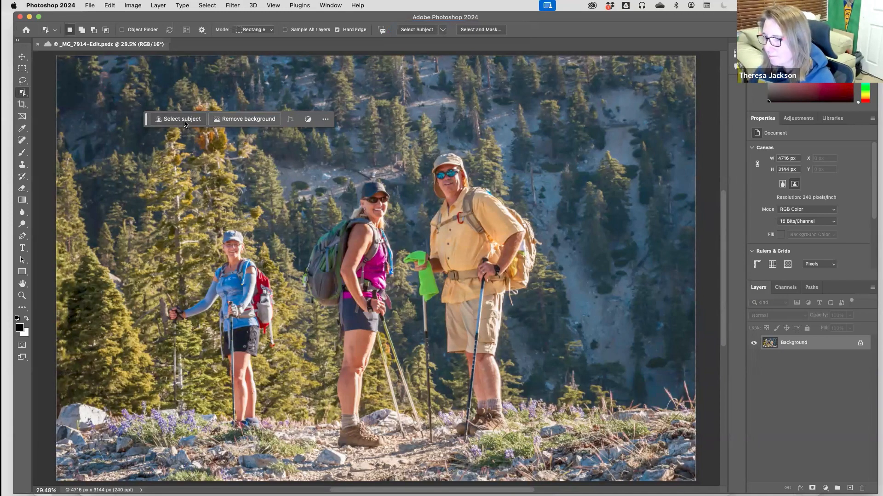
Hide the contextual task bar and show it again.
{"action": "left_click", "coordinate": [335, 6]}
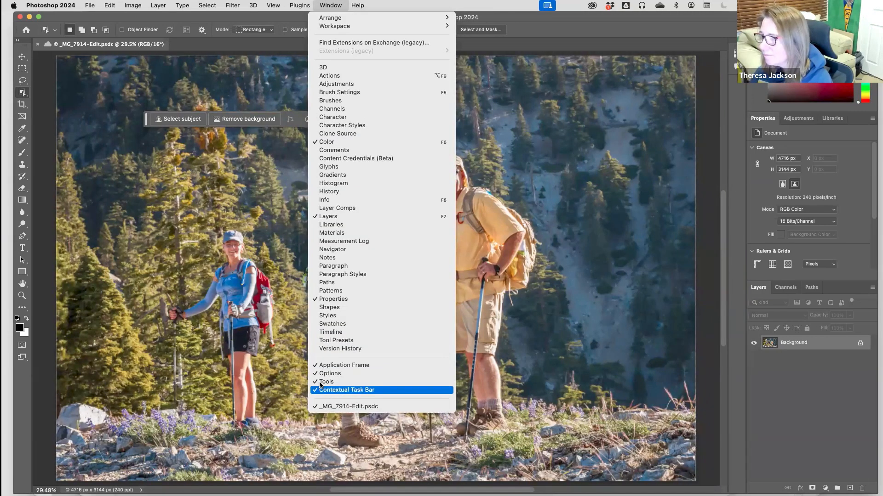
{"action": "key", "text": "Escape"}
{"action": "left_click", "coordinate": [326, 119]}
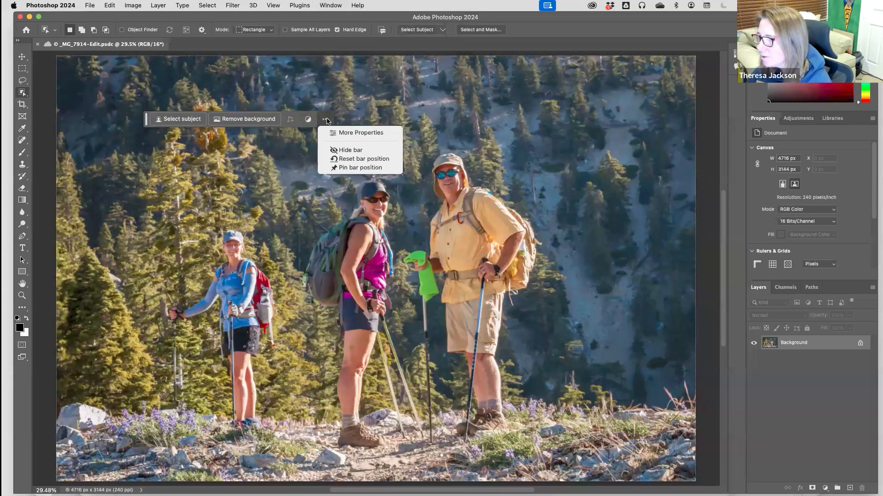
{"action": "left_click", "coordinate": [344, 152]}
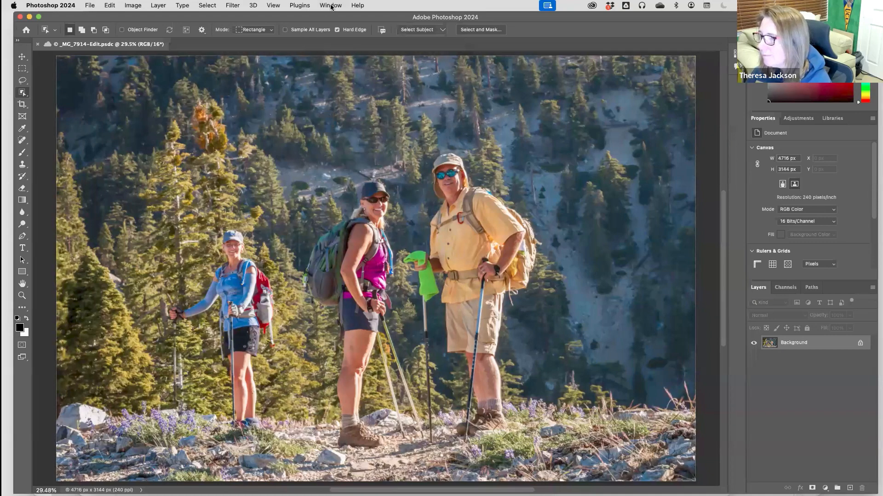
{"action": "left_click", "coordinate": [332, 6]}
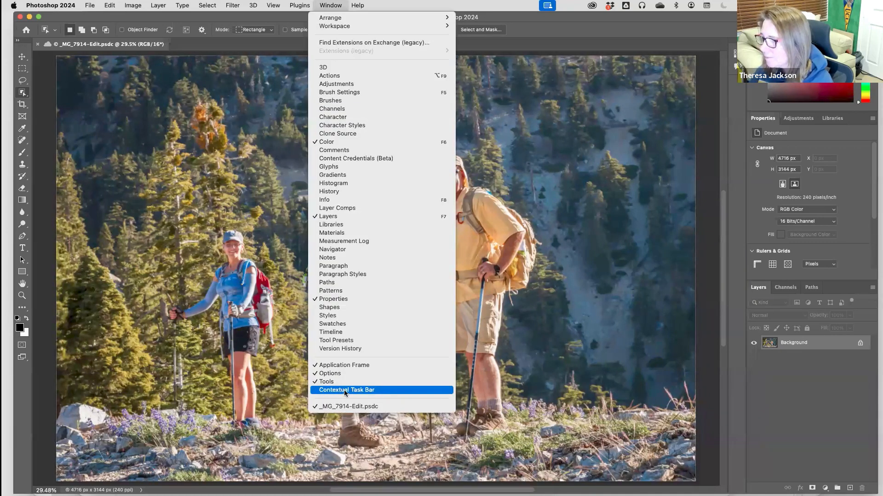
{"action": "left_click", "coordinate": [344, 390]}
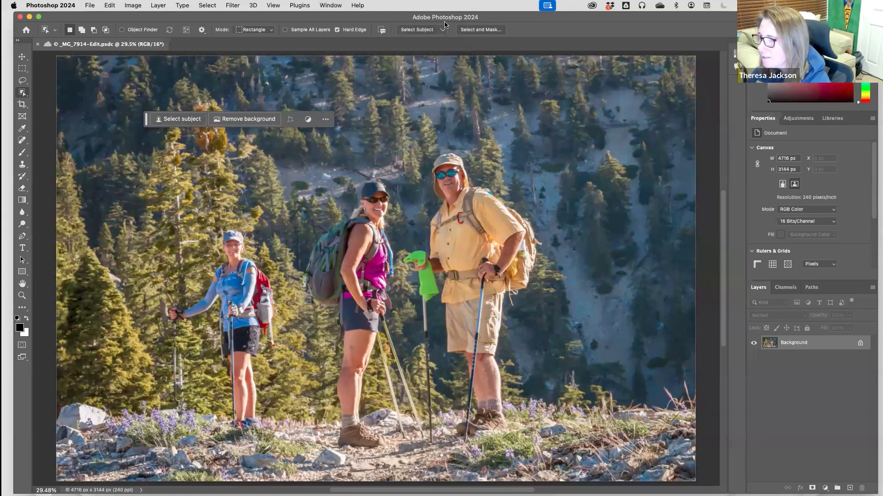
Select the hikers automatically with Select Subject and clear the selection.
{"action": "left_click", "coordinate": [168, 122]}
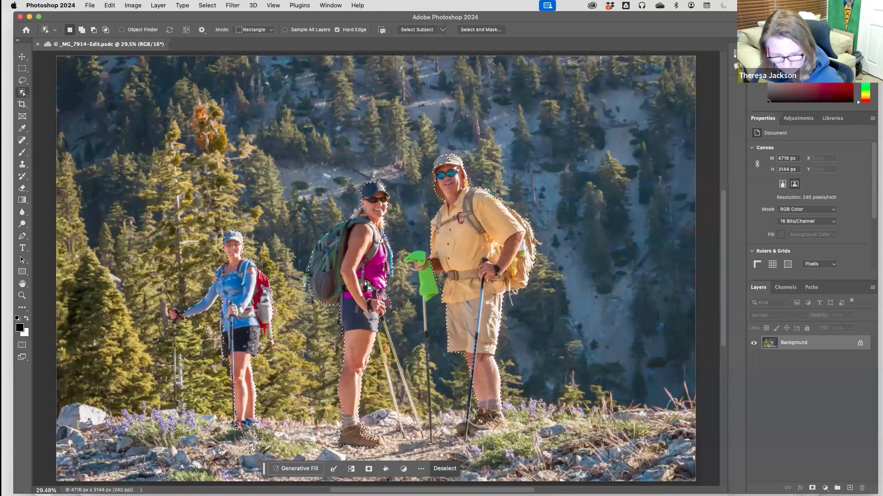
{"action": "key", "text": "super+d"}
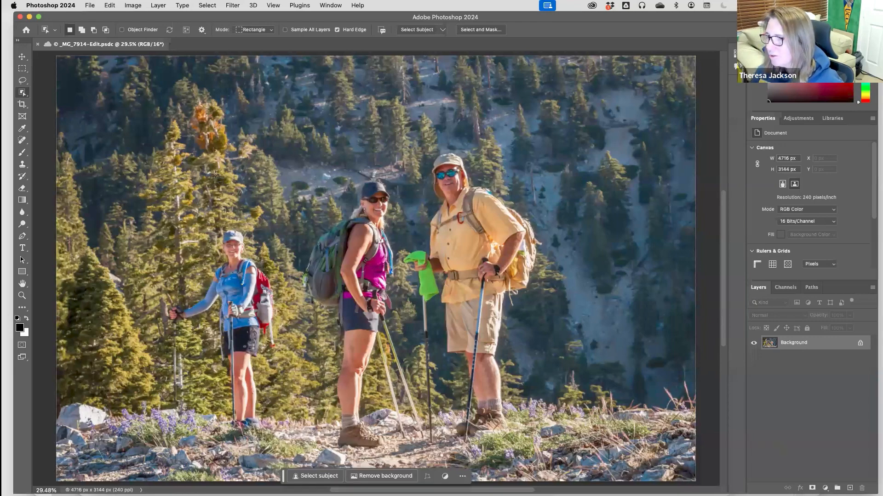
Move the contextual task bar over the upper trees and remove the photo's background.
{"action": "left_click_drag", "start_coordinate": [282, 481], "coordinate": [100, 123]}
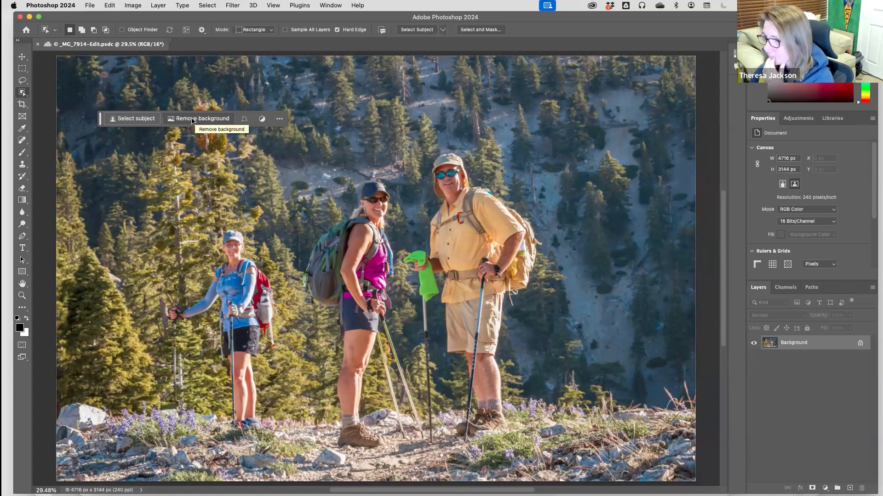
{"action": "left_click", "coordinate": [194, 119]}
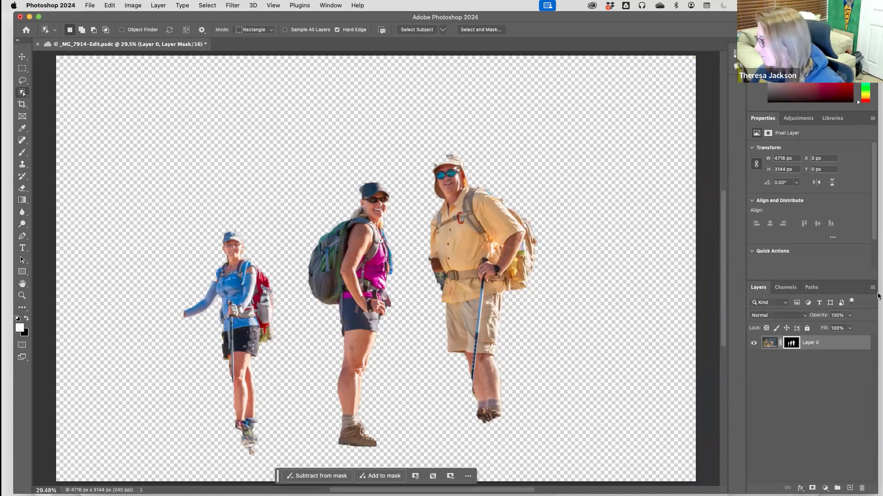
Set the layer thumbnails to the largest size in the Layers Panel Options.
{"action": "left_click", "coordinate": [872, 287]}
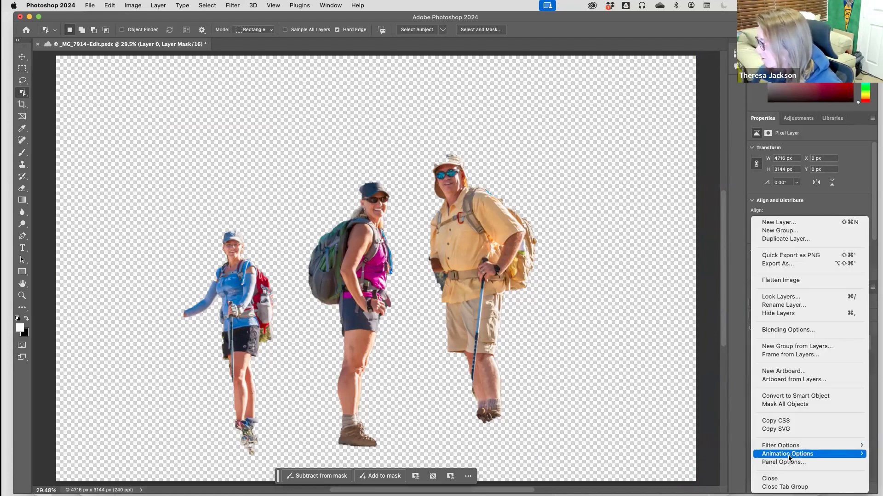
{"action": "left_click", "coordinate": [738, 435]}
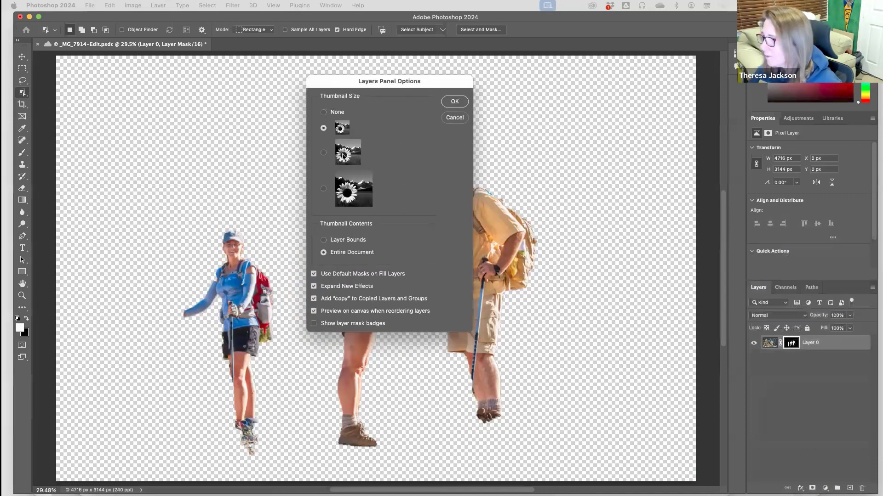
{"action": "left_click", "coordinate": [453, 101]}
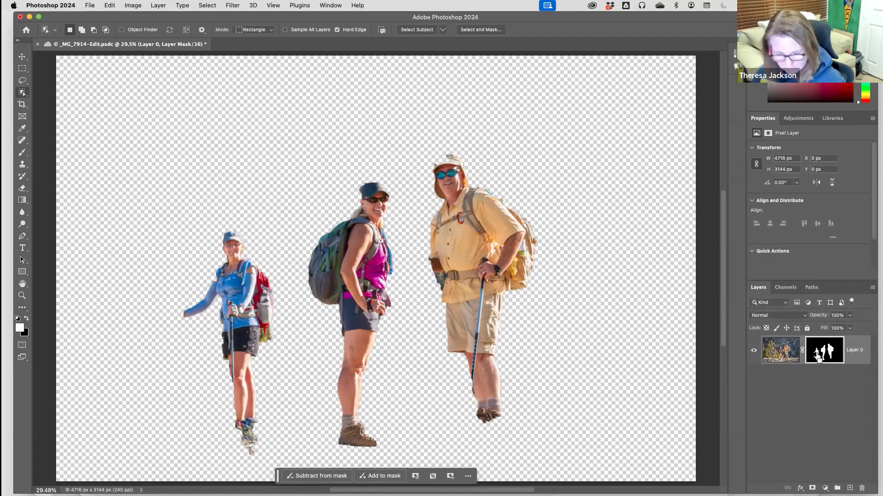
Undo the background removal and move the contextual task bar to the photo's upper-left corner.
{"action": "key", "text": "super+z"}
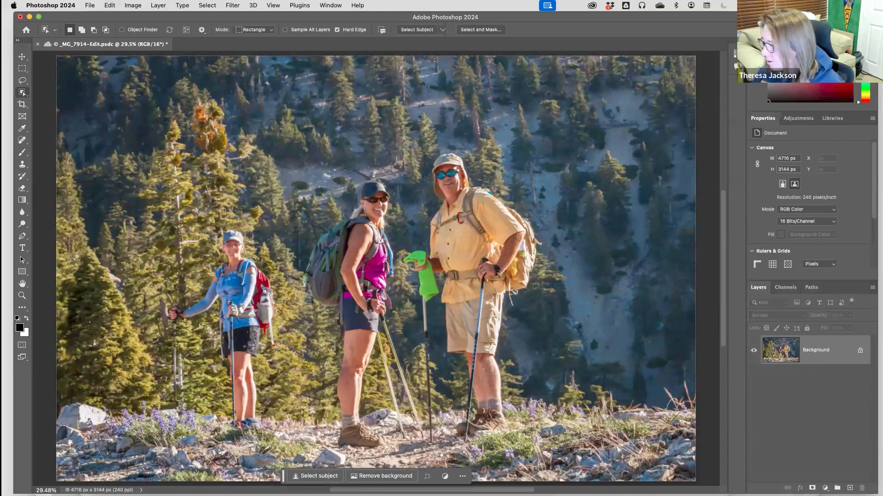
{"action": "left_click_drag", "start_coordinate": [282, 476], "coordinate": [32, 65]}
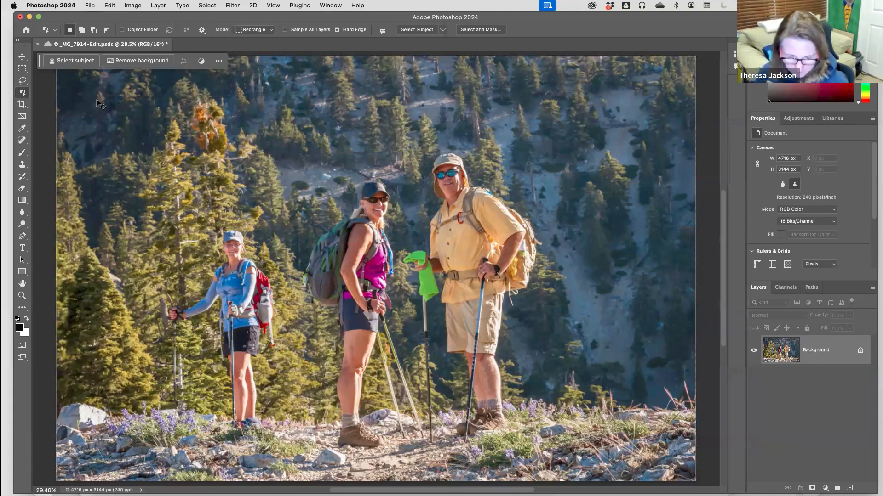
Create a blank document with the Default Photoshop Size preset, 7 x 5 in at 300 ppi, and close it.
{"action": "key", "text": "super+n"}
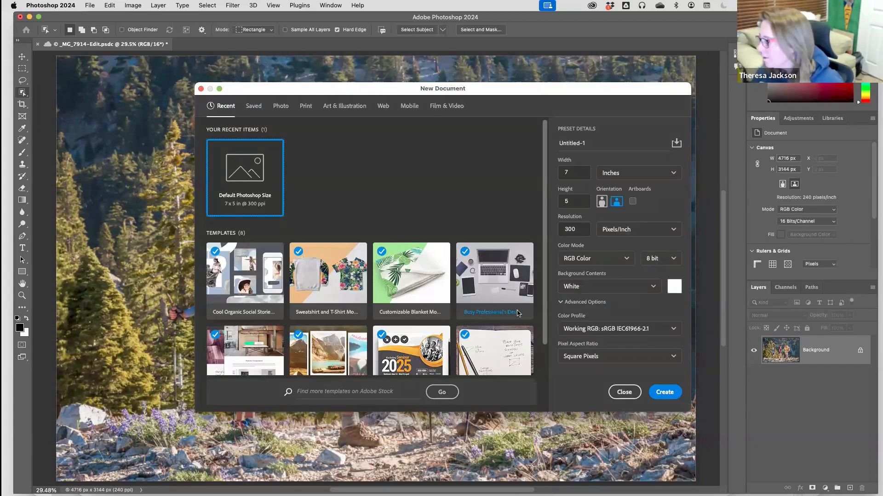
{"action": "left_click", "coordinate": [667, 394]}
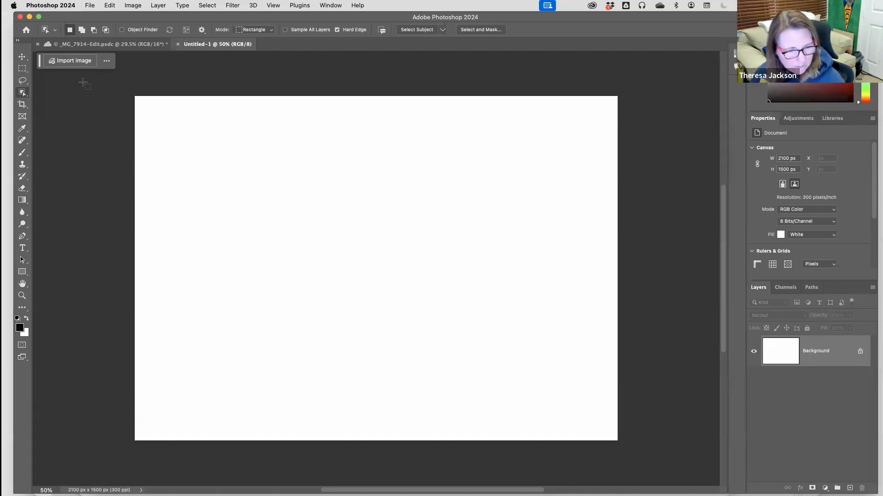
{"action": "left_click", "coordinate": [179, 45]}
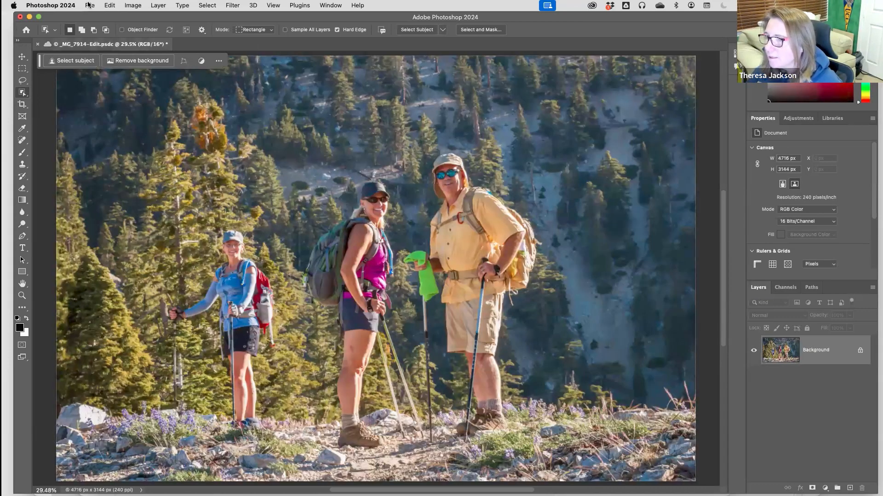
Browse the Creative Cloud files, including the Photo Society Preso folder, check the computer's file chooser, and cancel without opening a file.
{"action": "left_click", "coordinate": [89, 6]}
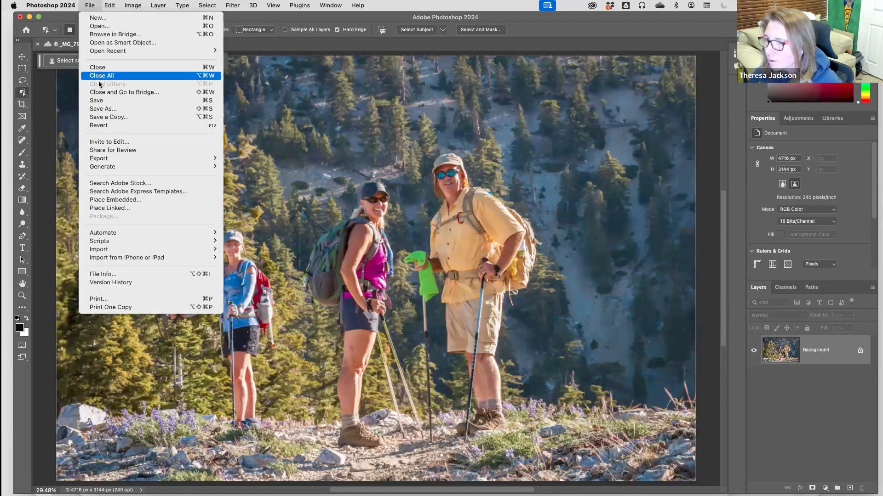
{"action": "left_click", "coordinate": [100, 26]}
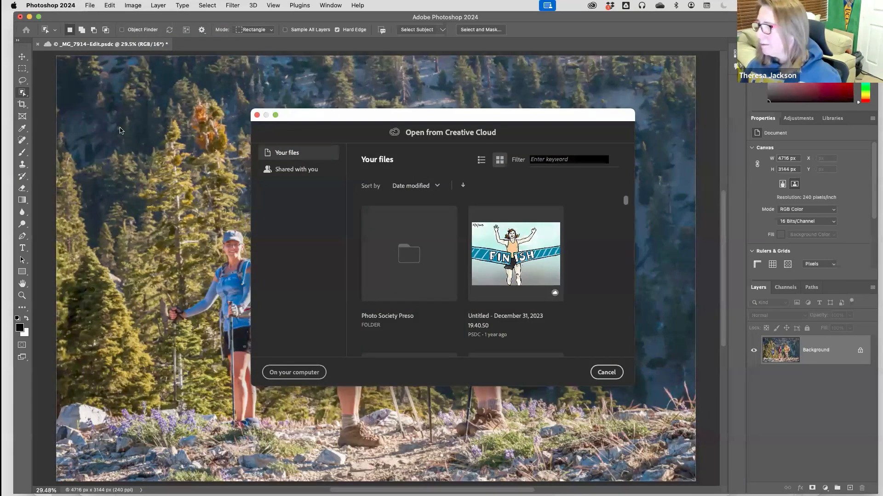
{"action": "left_click_drag", "start_coordinate": [359, 116], "coordinate": [270, 91]}
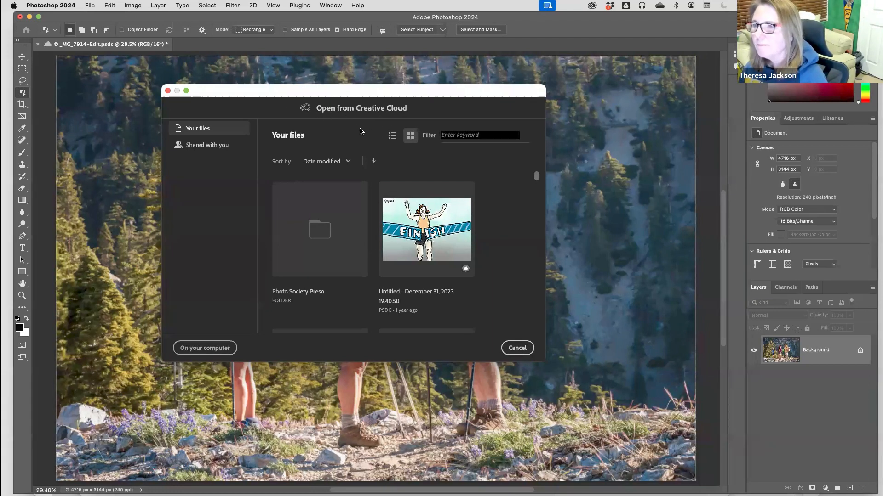
{"action": "left_click", "coordinate": [320, 234]}
{"action": "left_click", "coordinate": [274, 136]}
{"action": "left_click_drag", "start_coordinate": [536, 174], "coordinate": [526, 198]}
{"action": "scroll", "coordinate": [525, 198], "scroll_direction": "down", "scroll_amount": 5}
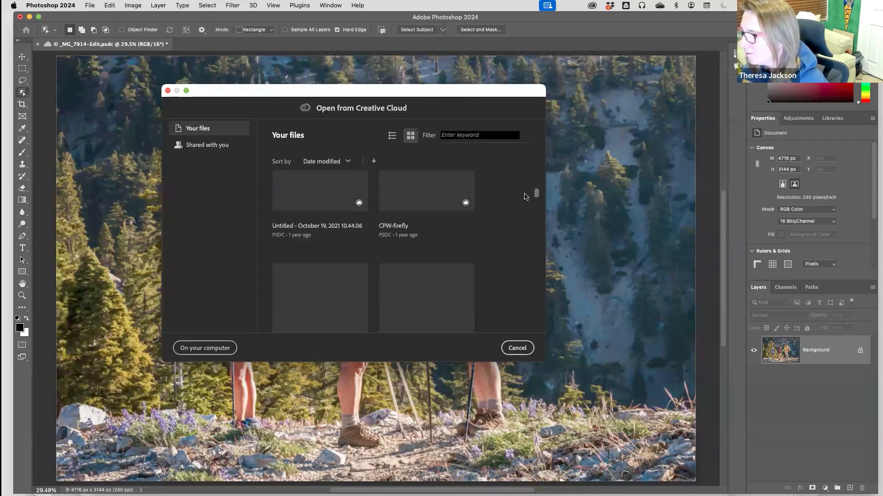
{"action": "scroll", "coordinate": [526, 188], "scroll_direction": "up", "scroll_amount": 5}
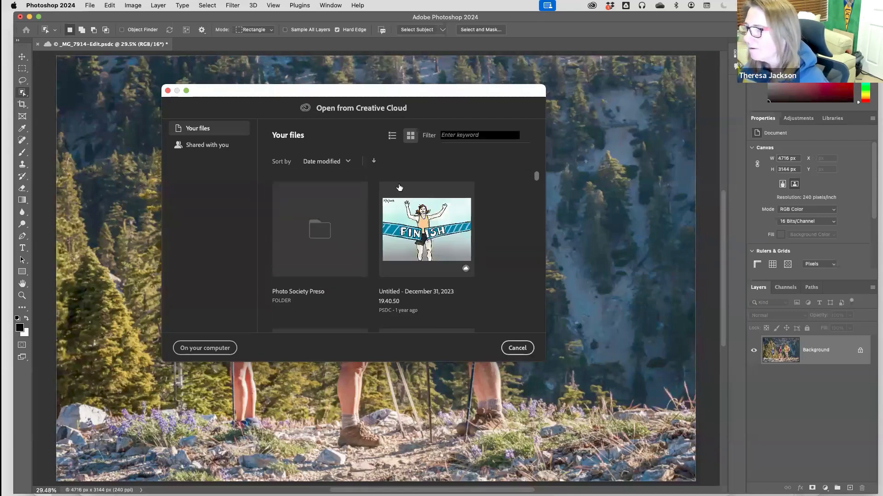
{"action": "left_click", "coordinate": [207, 352]}
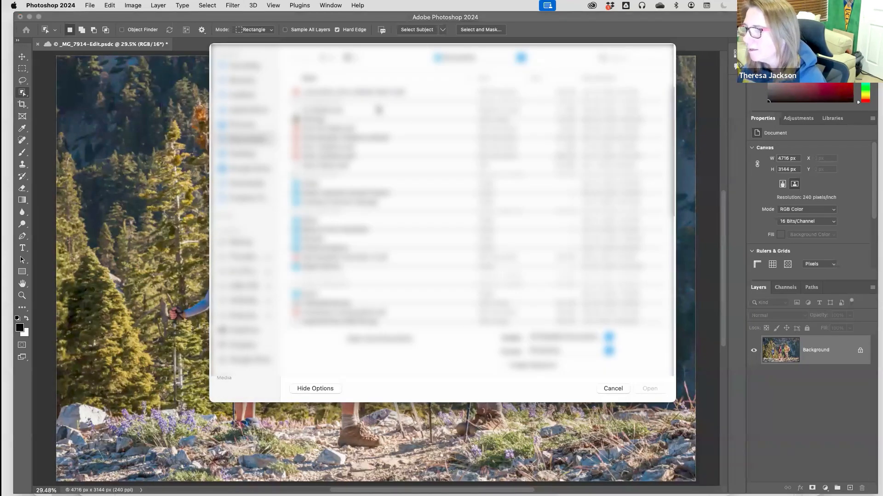
{"action": "left_click", "coordinate": [612, 389]}
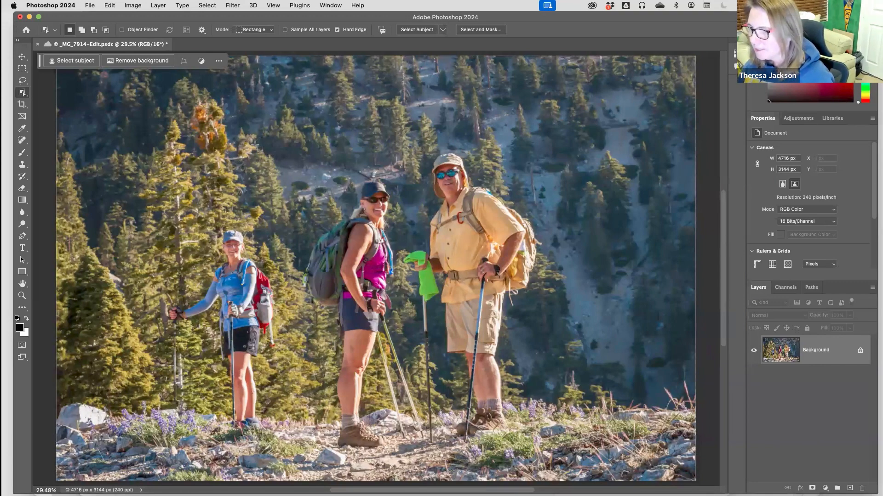
Open the cloud document _DSF6623-Edit from the Photo Society Preso folder in the Creative Cloud files.
{"action": "left_click", "coordinate": [90, 7]}
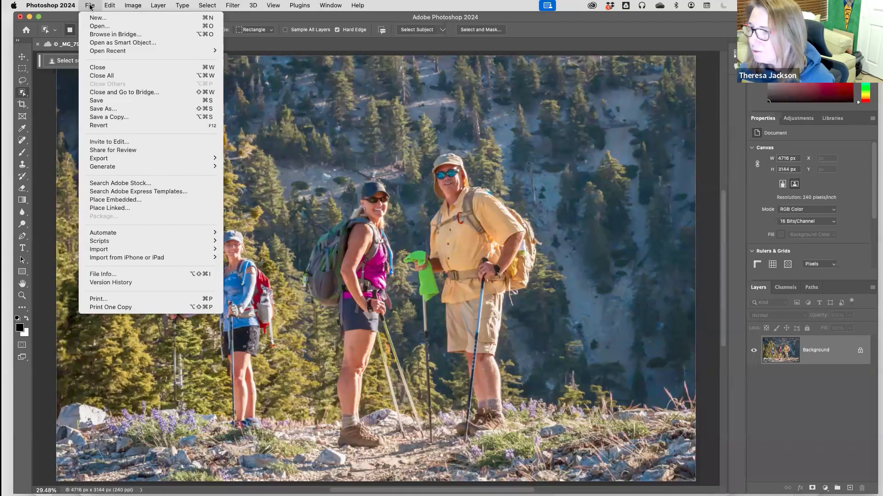
{"action": "left_click", "coordinate": [105, 27]}
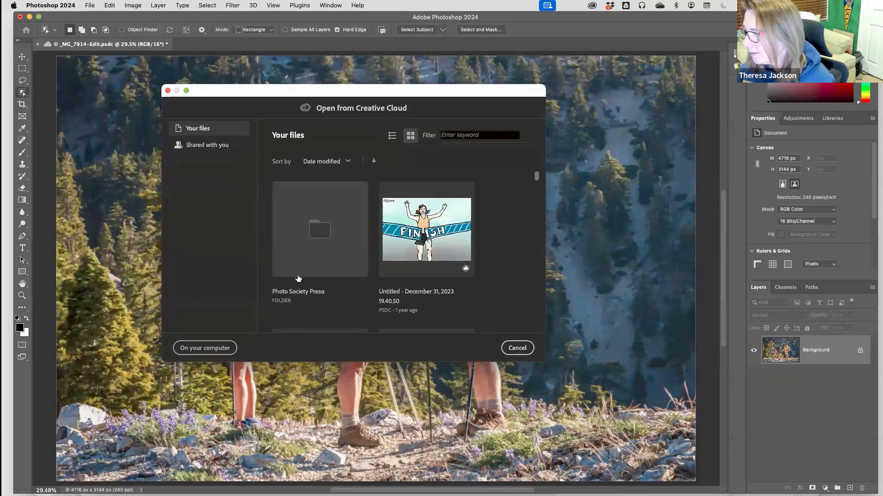
{"action": "left_click", "coordinate": [319, 236]}
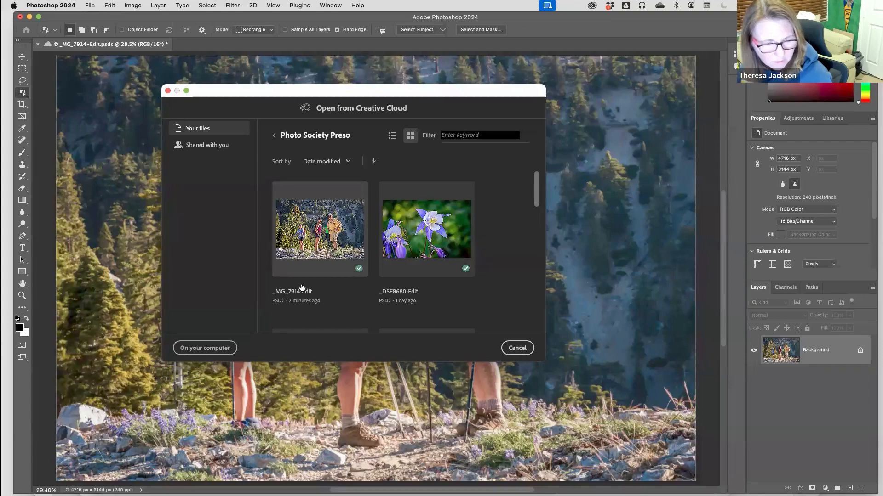
{"action": "scroll", "coordinate": [531, 220], "scroll_direction": "down", "scroll_amount": 1}
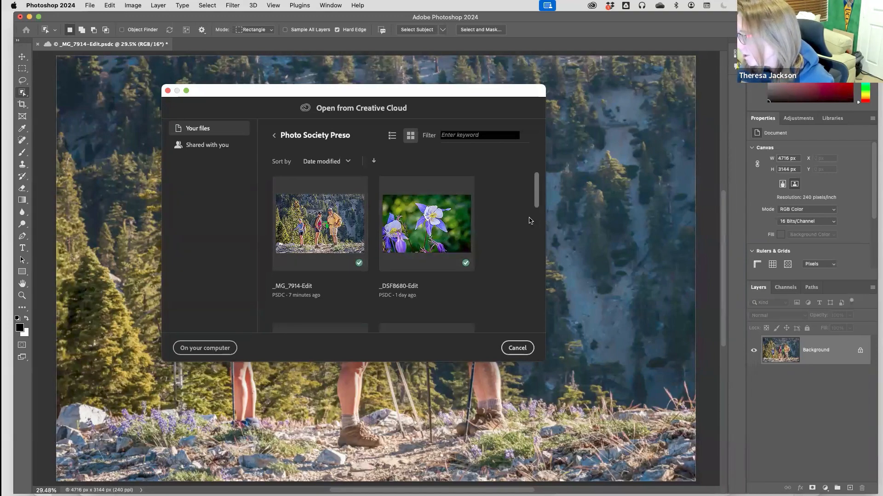
{"action": "scroll", "coordinate": [531, 220], "scroll_direction": "down", "scroll_amount": 10}
{"action": "scroll", "coordinate": [515, 265], "scroll_direction": "down", "scroll_amount": 4}
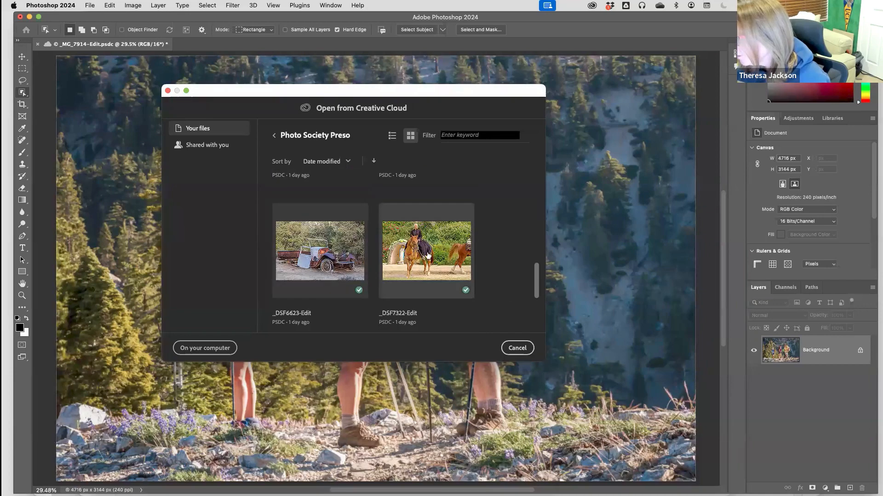
{"action": "double_click", "coordinate": [359, 273]}
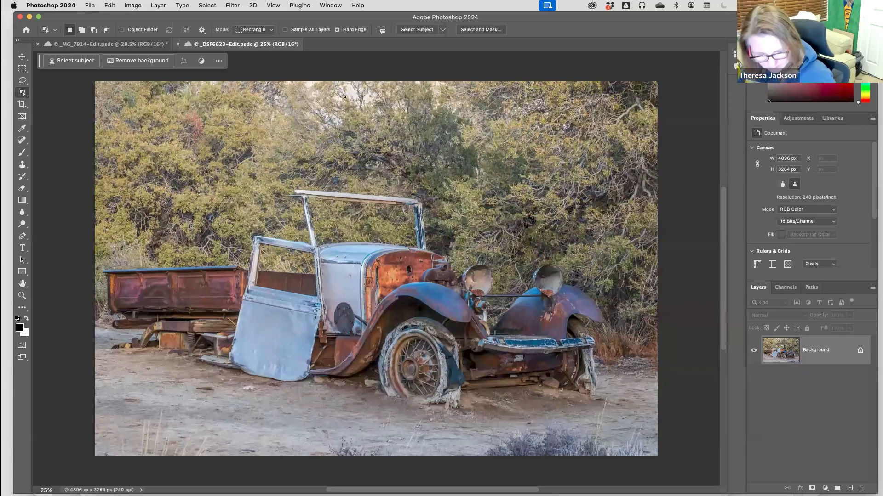
Draw a rectangular marquee selection about 1000 x 540 px around the bright gap in the trees at the photo's upper edge.
{"action": "key", "text": "super+space"}
{"action": "left_click_drag", "start_coordinate": [350, 103], "coordinate": [345, 182]}
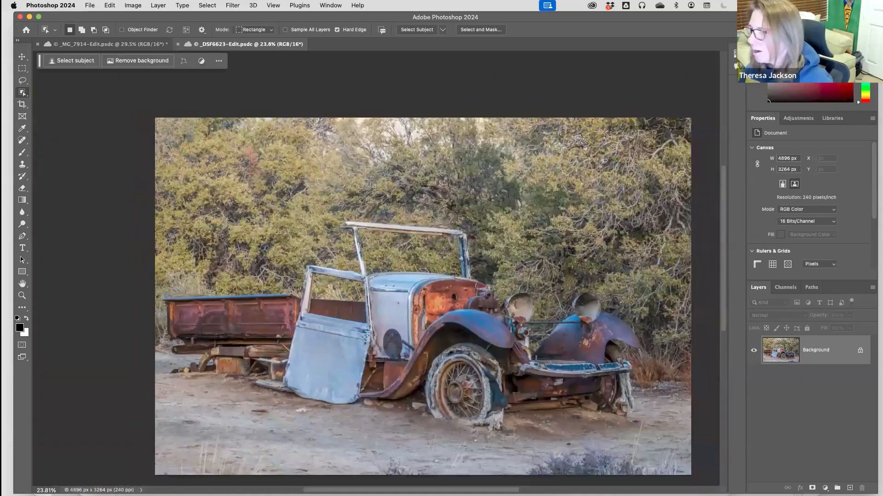
{"action": "key", "text": "super+space"}
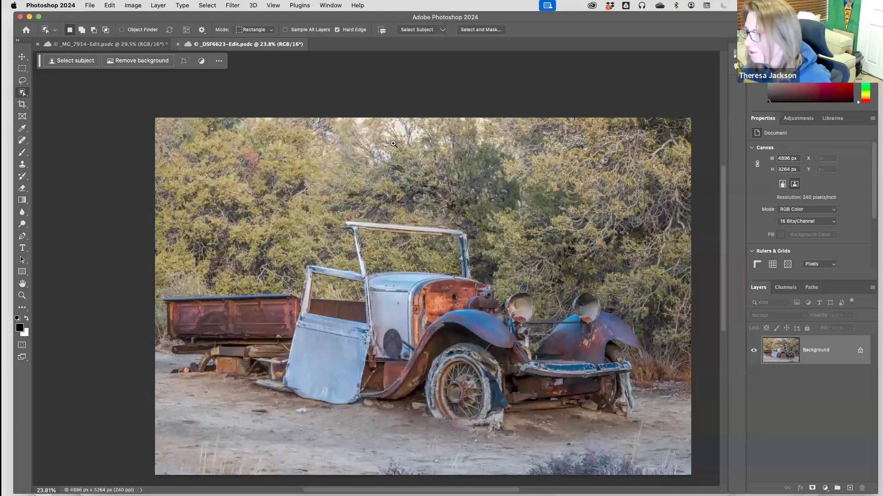
{"action": "left_click_drag", "start_coordinate": [398, 141], "coordinate": [410, 127]}
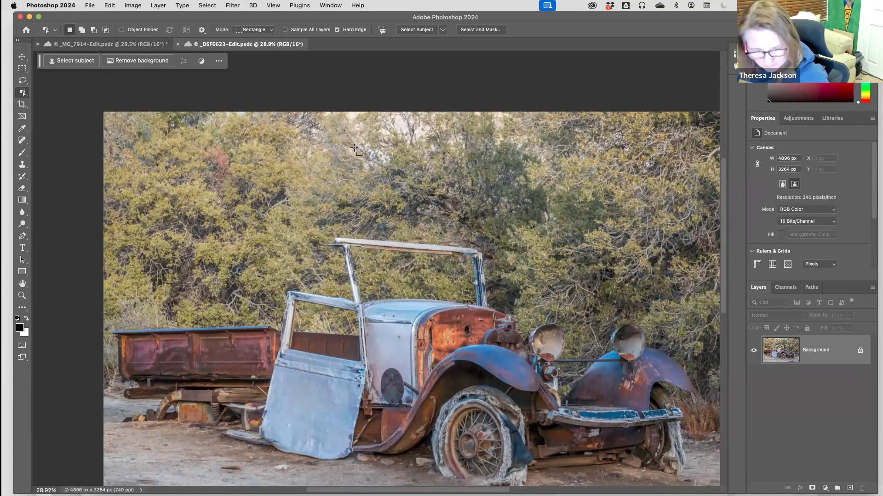
{"action": "left_click", "coordinate": [22, 69]}
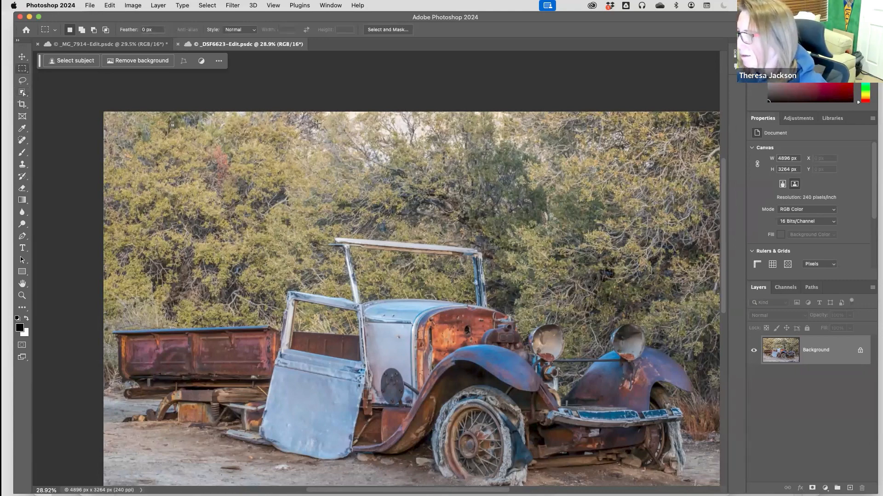
{"action": "left_click_drag", "start_coordinate": [302, 112], "coordinate": [439, 184]}
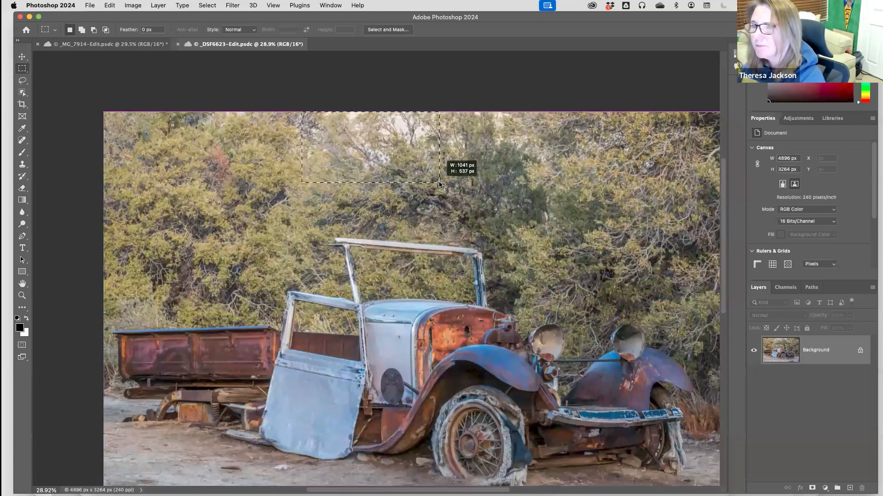
{"action": "left_click_drag", "start_coordinate": [439, 184], "coordinate": [433, 184]}
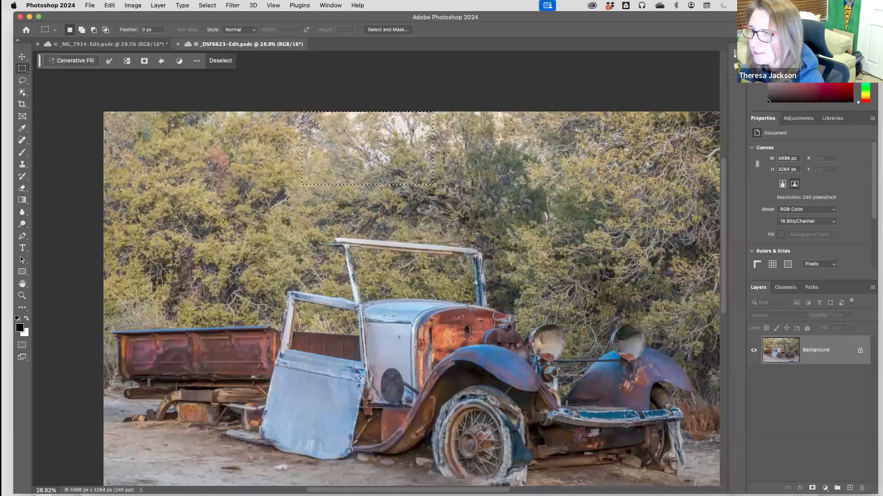
Run Generative Fill on the selected gap with an empty prompt, agreeing to the generative AI user guidelines.
{"action": "left_click", "coordinate": [69, 62]}
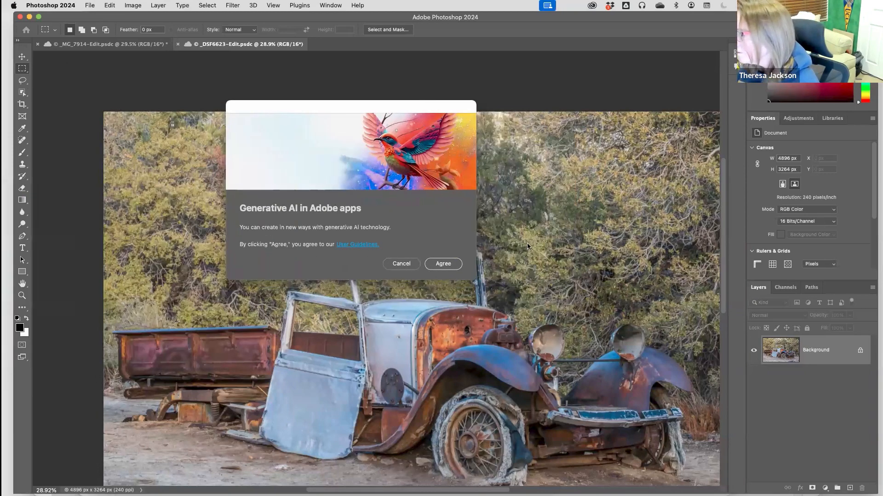
{"action": "left_click", "coordinate": [443, 265]}
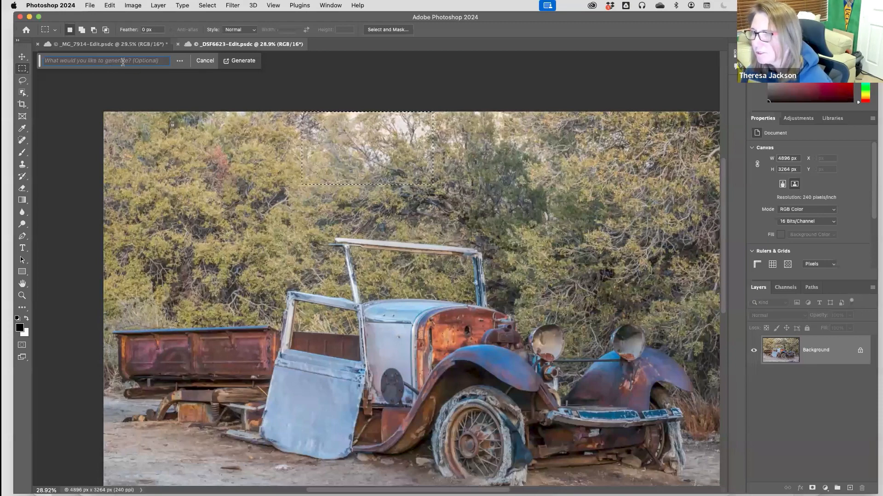
{"action": "left_click", "coordinate": [242, 61]}
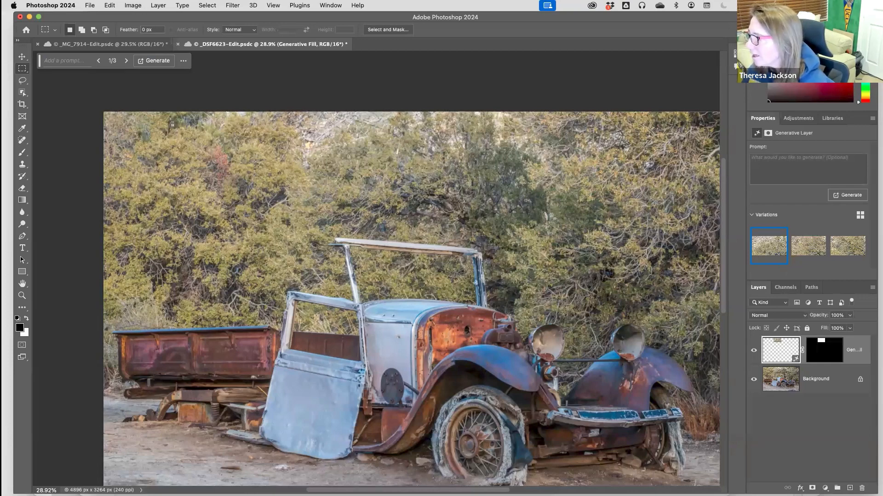
Compare the second and third fill variations against the original by toggling the generative layer's visibility, and keep the third variation.
{"action": "left_click", "coordinate": [800, 248]}
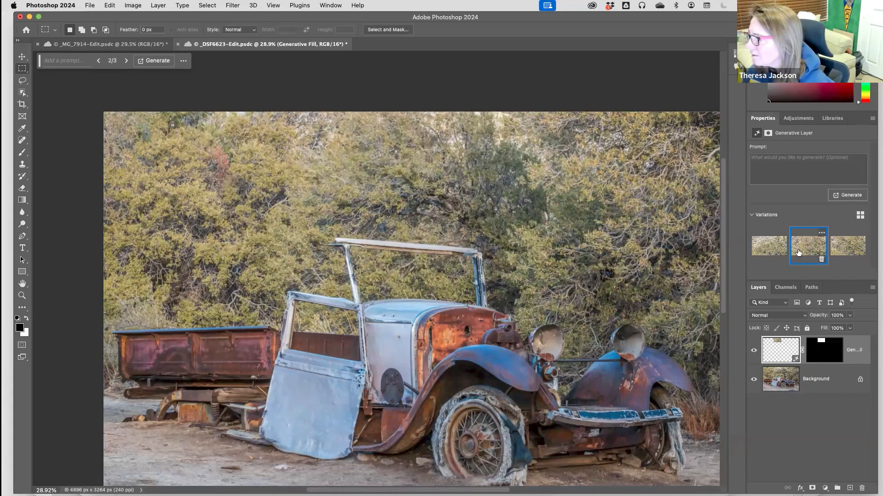
{"action": "left_click", "coordinate": [754, 350]}
{"action": "left_click", "coordinate": [754, 351]}
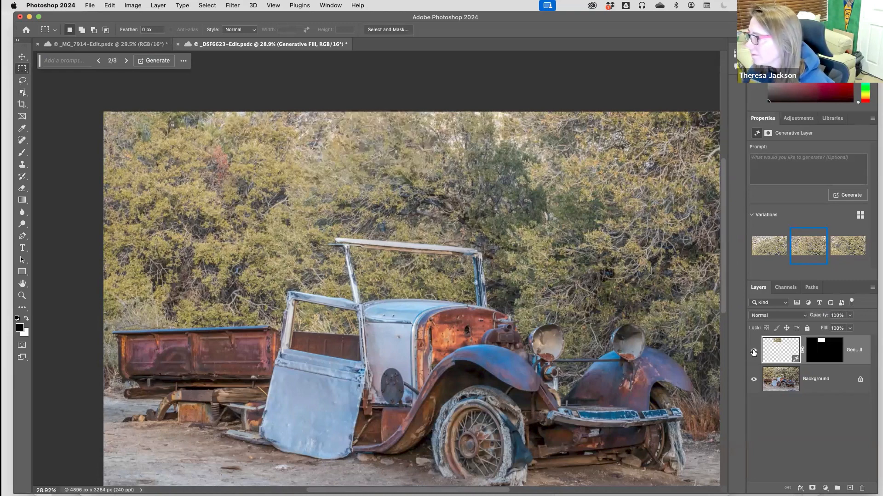
{"action": "left_click", "coordinate": [754, 352]}
{"action": "left_click", "coordinate": [754, 351]}
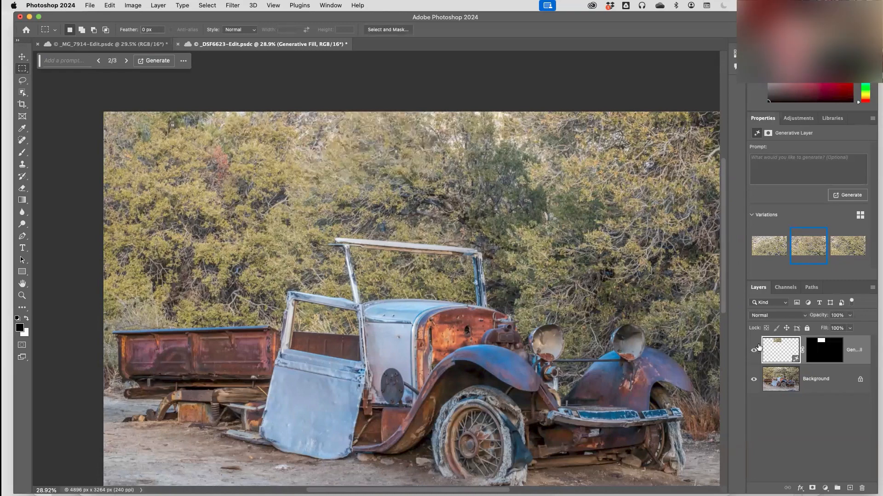
{"action": "left_click", "coordinate": [847, 249]}
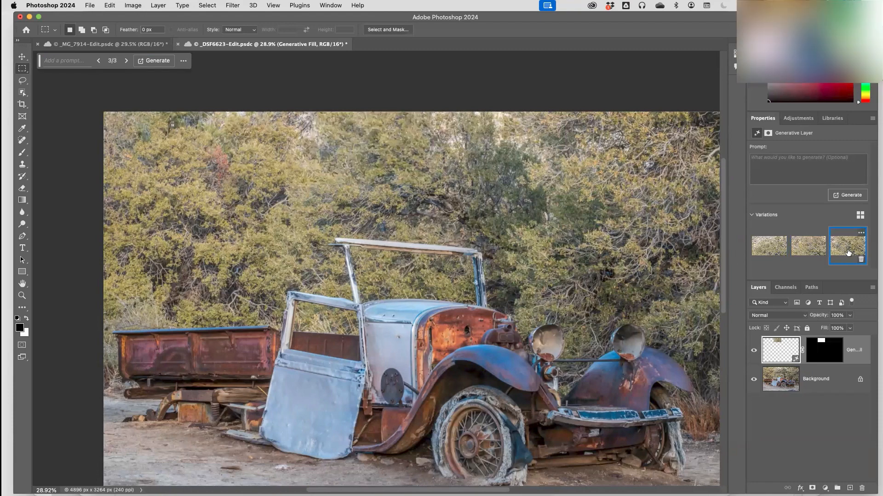
{"action": "left_click", "coordinate": [753, 352]}
{"action": "left_click", "coordinate": [753, 352]}
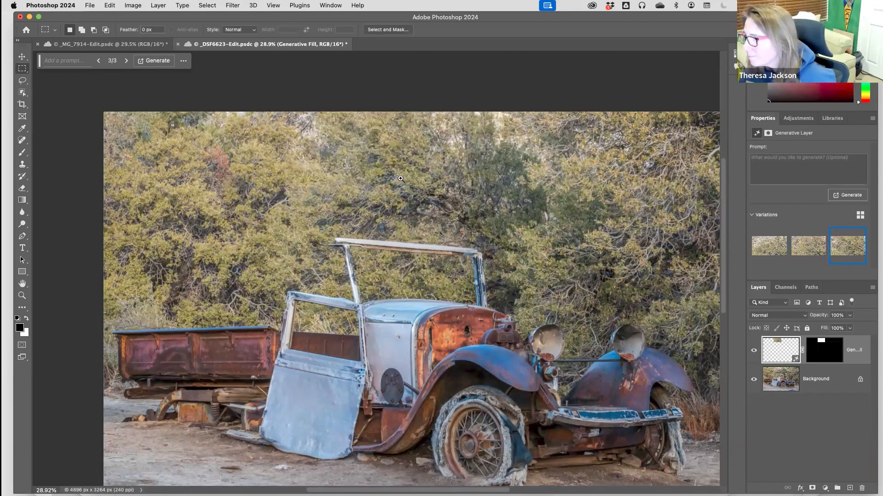
Examine the filled foliage close up with the generative layer hidden and shown, and check how it blends with the surrounding trees.
{"action": "left_click_drag", "start_coordinate": [410, 179], "coordinate": [363, 245]}
{"action": "left_click_drag", "start_coordinate": [363, 245], "coordinate": [381, 236]}
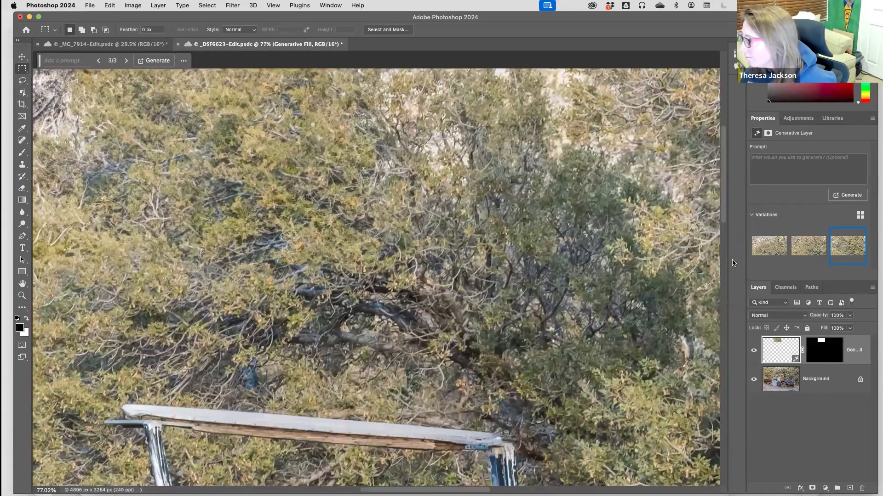
{"action": "left_click", "coordinate": [754, 351]}
{"action": "left_click", "coordinate": [754, 351]}
{"action": "left_click_drag", "start_coordinate": [299, 277], "coordinate": [524, 310]}
{"action": "left_click_drag", "start_coordinate": [447, 313], "coordinate": [401, 314]}
{"action": "left_click_drag", "start_coordinate": [516, 305], "coordinate": [243, 211]}
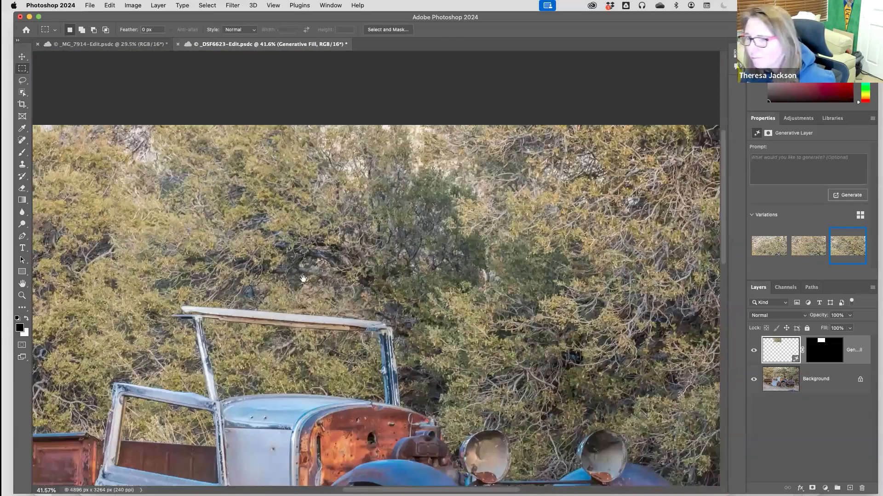
{"action": "left_click_drag", "start_coordinate": [301, 278], "coordinate": [386, 208]}
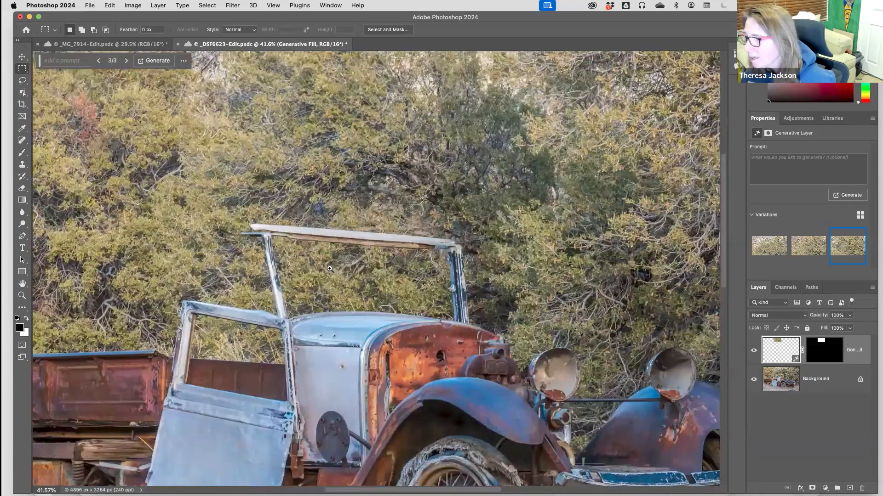
{"action": "left_click_drag", "start_coordinate": [337, 268], "coordinate": [320, 216]}
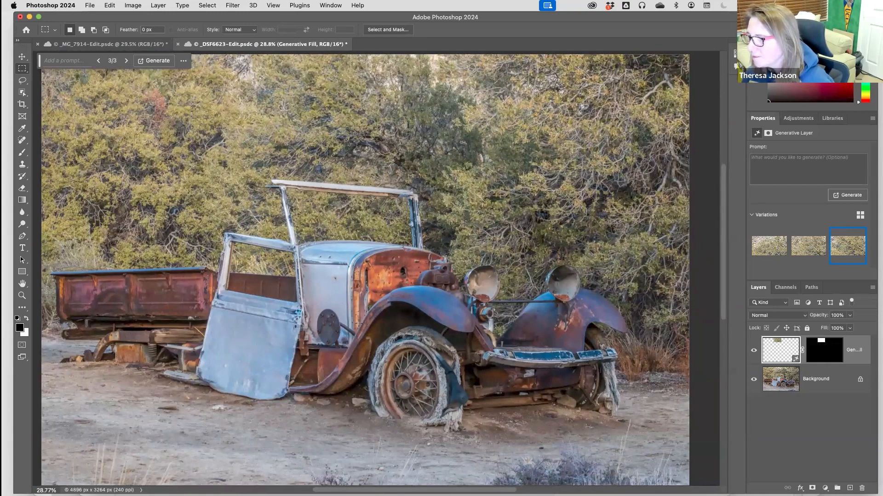
Lasso the truck's near front wheel and run Generative Fill on it with the prompt "chrome spoked wheel".
{"action": "left_click", "coordinate": [22, 81]}
{"action": "mouse_move", "coordinate": [398, 325]}
{"action": "left_mouse_down"}
{"action": "mouse_move", "coordinate": [363, 398]}
{"action": "mouse_move", "coordinate": [427, 441]}
{"action": "mouse_move", "coordinate": [475, 414]}
{"action": "mouse_move", "coordinate": [466, 354]}
{"action": "mouse_move", "coordinate": [439, 324]}
{"action": "mouse_move", "coordinate": [399, 326]}
{"action": "left_mouse_up"}
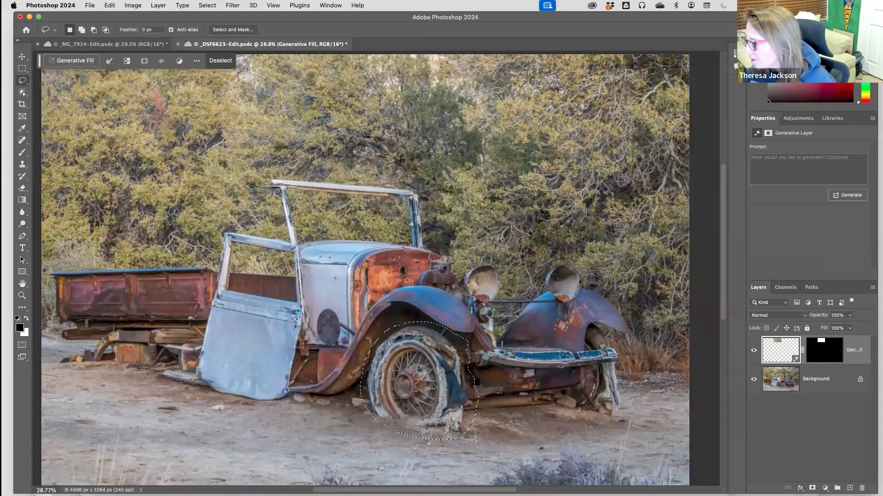
{"action": "left_click", "coordinate": [73, 60]}
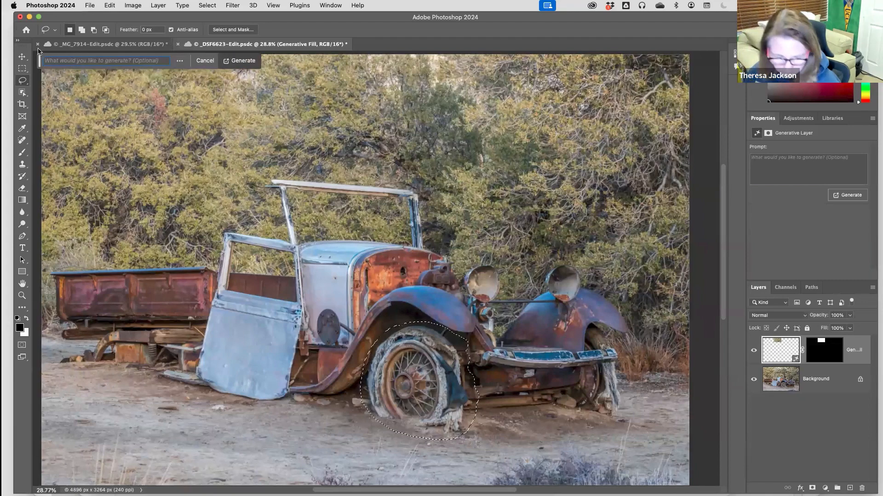
{"action": "type", "text": "hrome sp"}
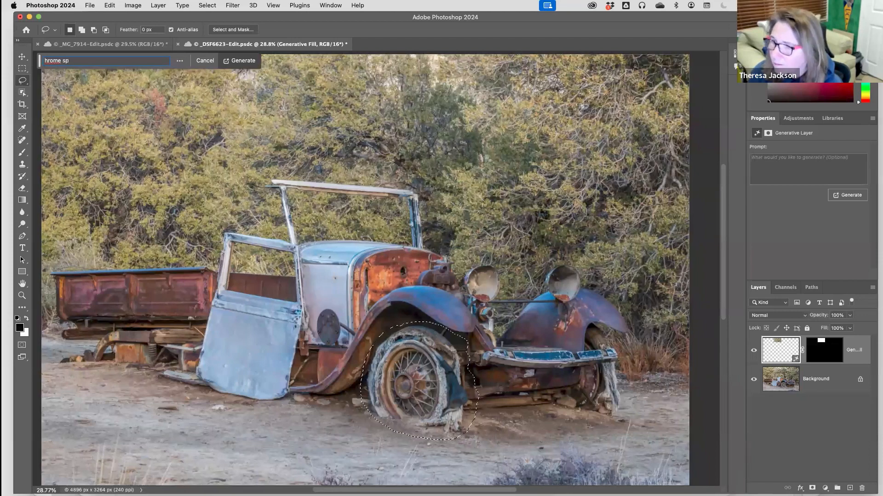
{"action": "key", "text": "BackSpace"}
{"action": "key", "text": "BackSpace"}
{"action": "key", "text": "BackSpace"}
{"action": "type", "text": "chrome spoked wheel"}
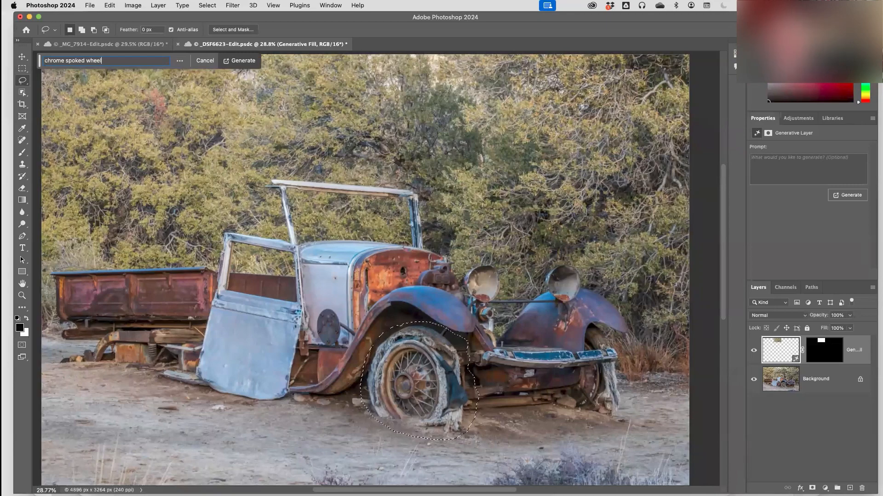
{"action": "left_click", "coordinate": [233, 61]}
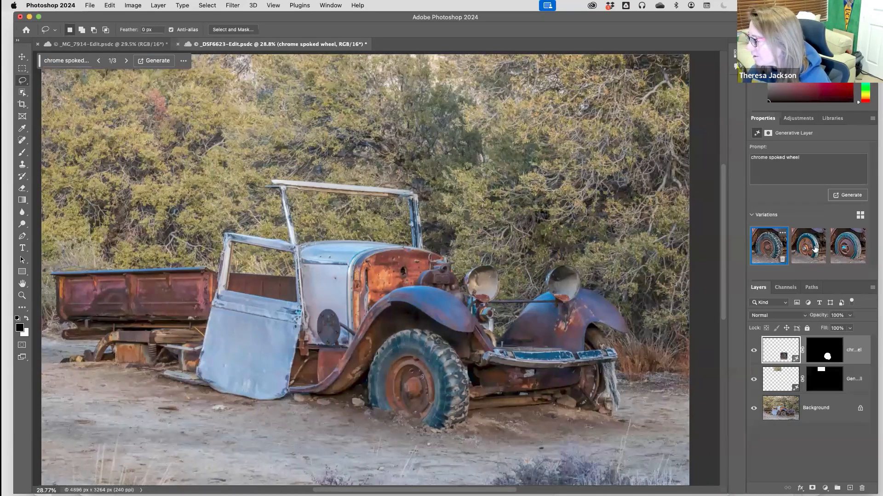
Compare the three generated wheel variations and keep the first one.
{"action": "left_click", "coordinate": [810, 248]}
{"action": "left_click", "coordinate": [851, 247]}
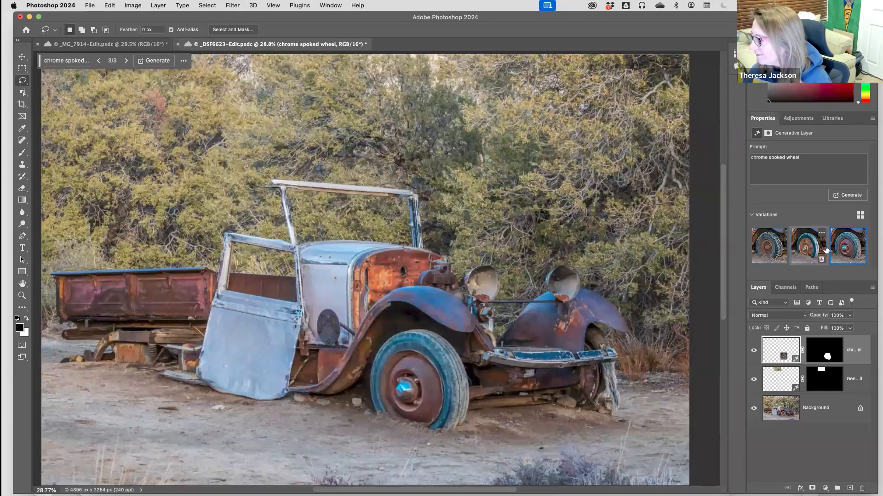
{"action": "left_click", "coordinate": [806, 247]}
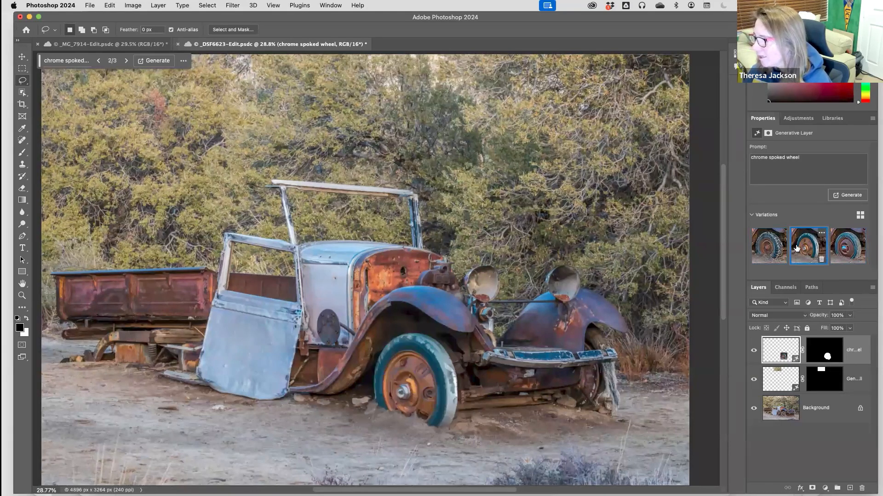
{"action": "left_click", "coordinate": [767, 248]}
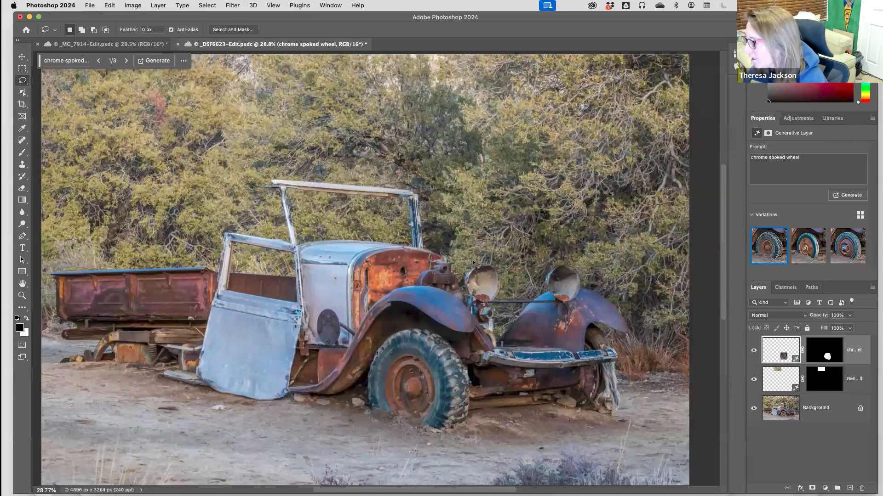
Lasso the headlight nearest the hood and run Generative Fill on it with the prompt "car head light".
{"action": "mouse_move", "coordinate": [461, 294]}
{"action": "left_mouse_down"}
{"action": "mouse_move", "coordinate": [498, 299]}
{"action": "mouse_move", "coordinate": [506, 280]}
{"action": "mouse_move", "coordinate": [479, 264]}
{"action": "mouse_move", "coordinate": [459, 288]}
{"action": "left_mouse_up"}
{"action": "left_click", "coordinate": [75, 61]}
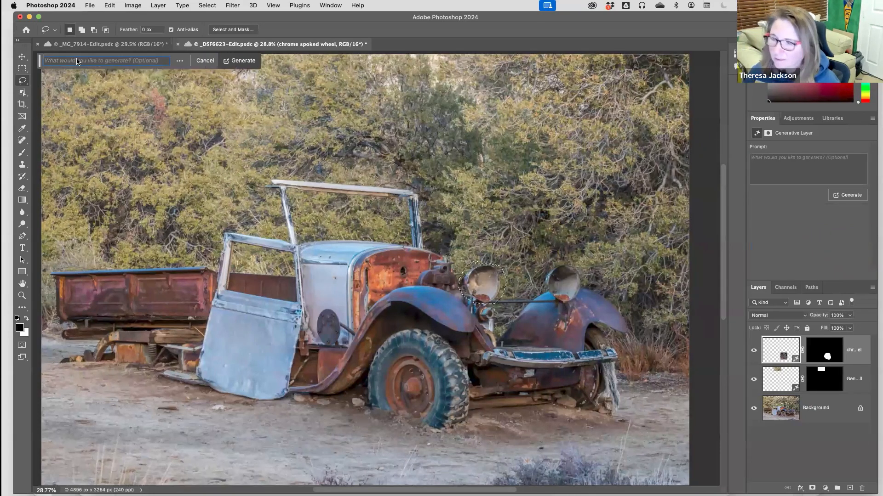
{"action": "type", "text": "car "}
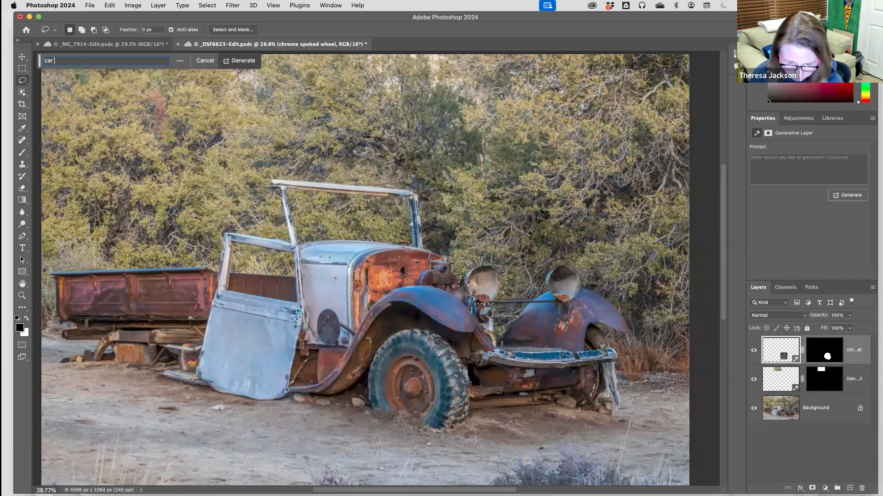
{"action": "type", "text": "head light"}
{"action": "left_click", "coordinate": [239, 62]}
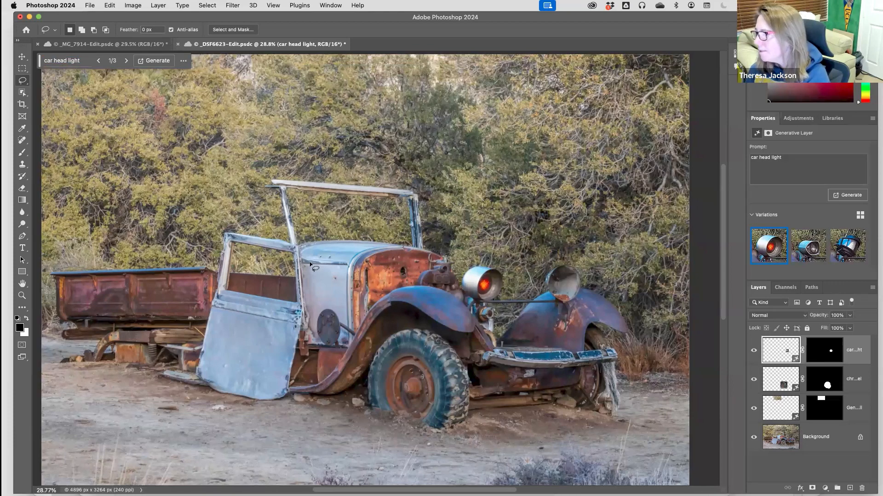
Compare the three generated headlight variations and keep the first one, with the red-centred lamp.
{"action": "left_click", "coordinate": [808, 249]}
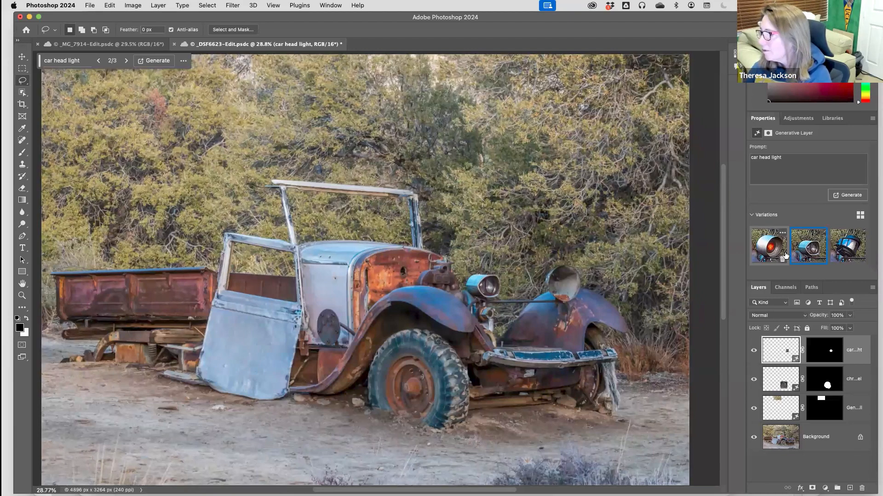
{"action": "left_click", "coordinate": [830, 249]}
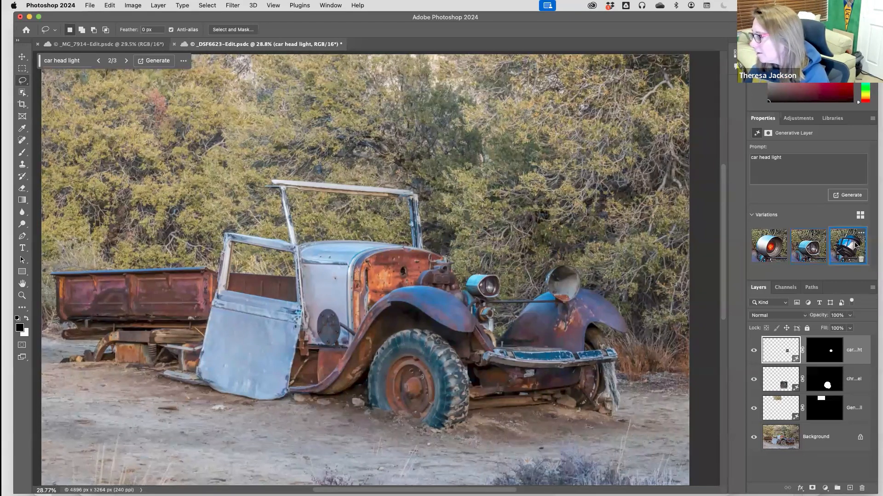
{"action": "left_click", "coordinate": [812, 250]}
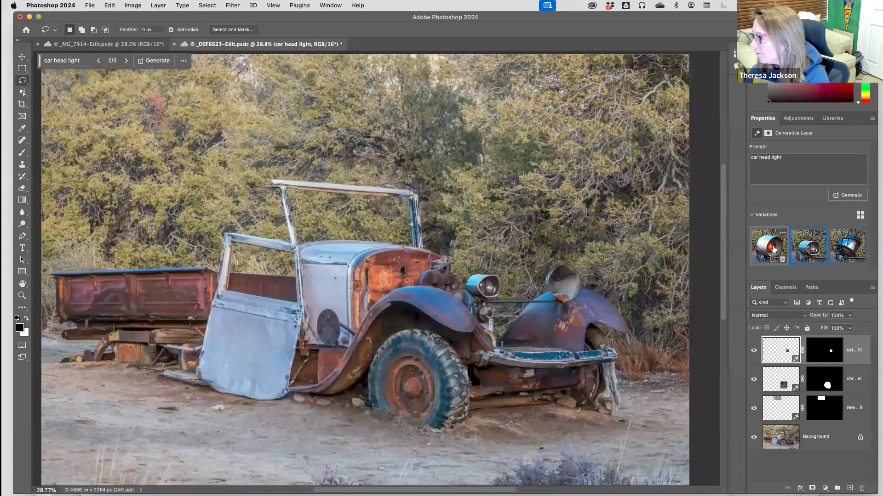
{"action": "left_click", "coordinate": [775, 250]}
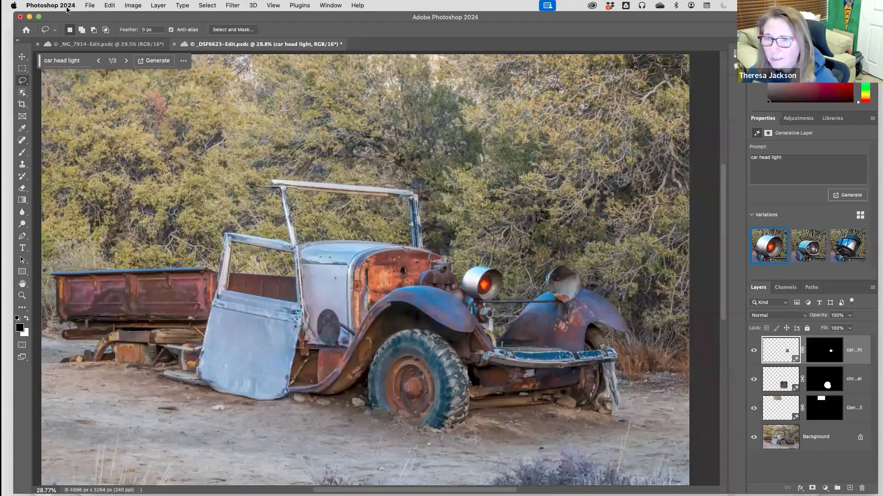
Open the cloud document _DSF7322-Edit, the photo of a rider on horseback, from the Photo Society Preso folder.
{"action": "left_click", "coordinate": [90, 6]}
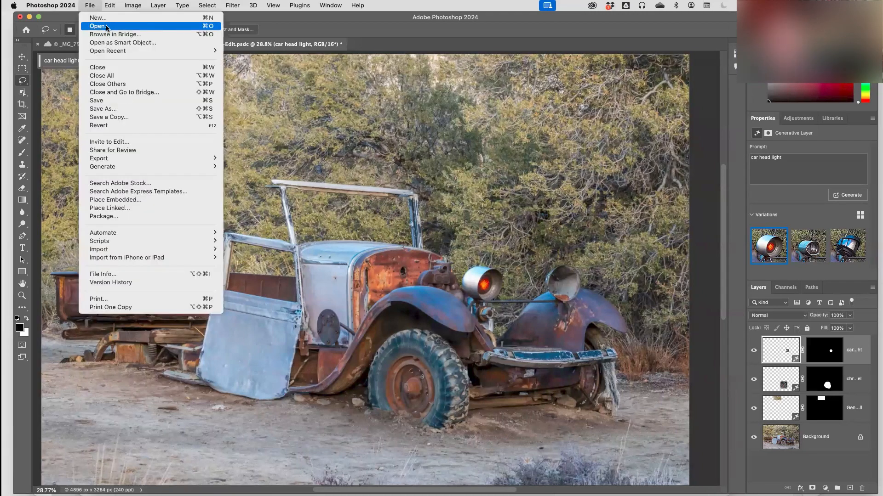
{"action": "left_click", "coordinate": [109, 27]}
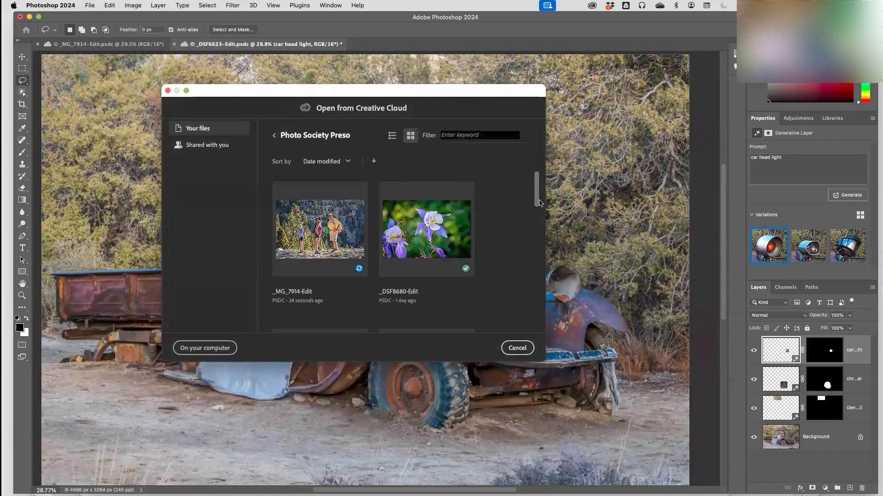
{"action": "left_click_drag", "start_coordinate": [534, 203], "coordinate": [523, 235]}
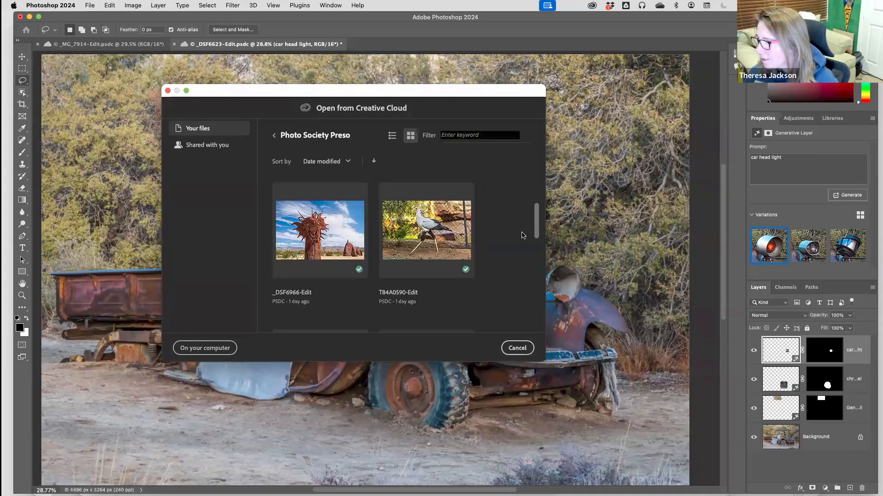
{"action": "scroll", "coordinate": [522, 235], "scroll_direction": "down", "scroll_amount": 10}
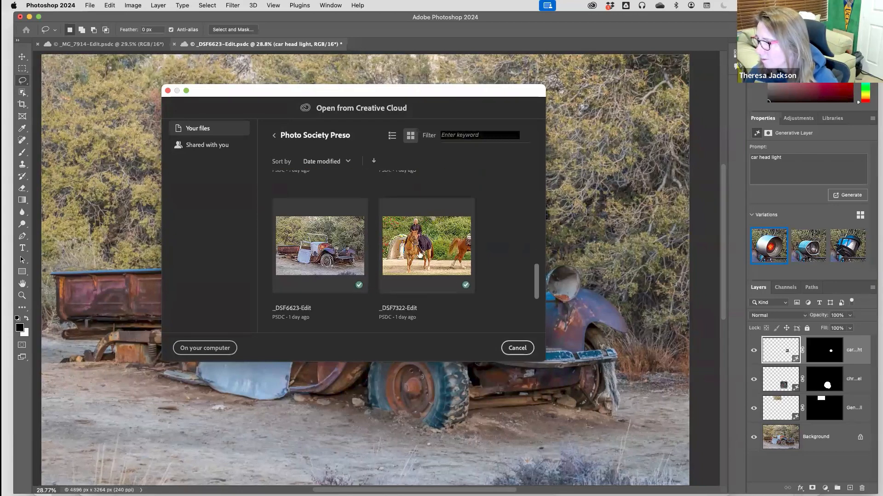
{"action": "key", "text": "Escape"}
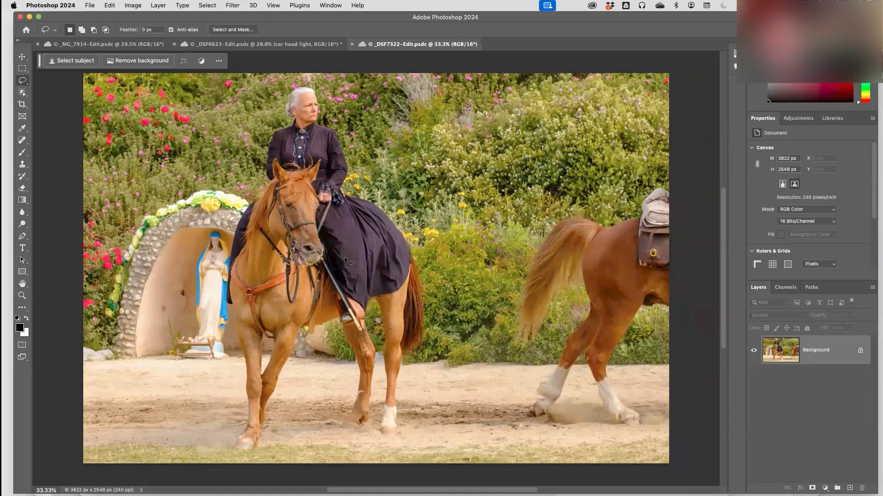
{"action": "left_click_drag", "start_coordinate": [357, 243], "coordinate": [365, 241]}
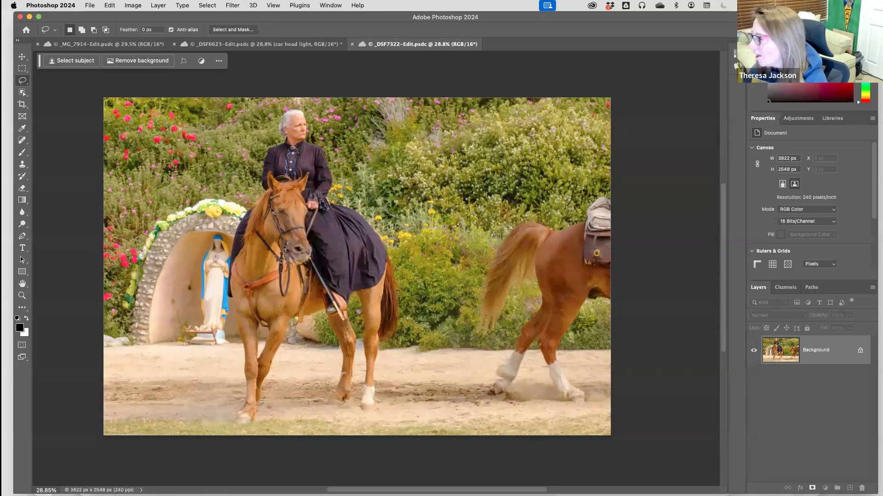
{"action": "left_click", "coordinate": [22, 93]}
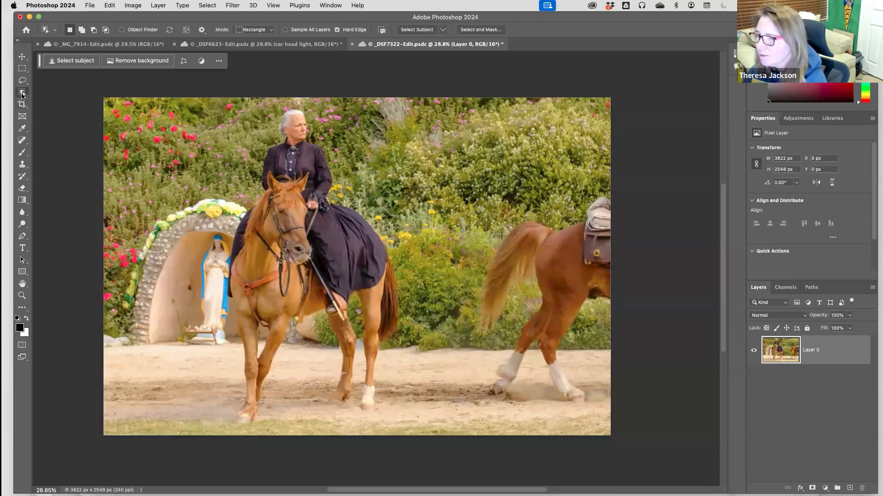
{"action": "left_click_drag", "start_coordinate": [101, 94], "coordinate": [654, 458]}
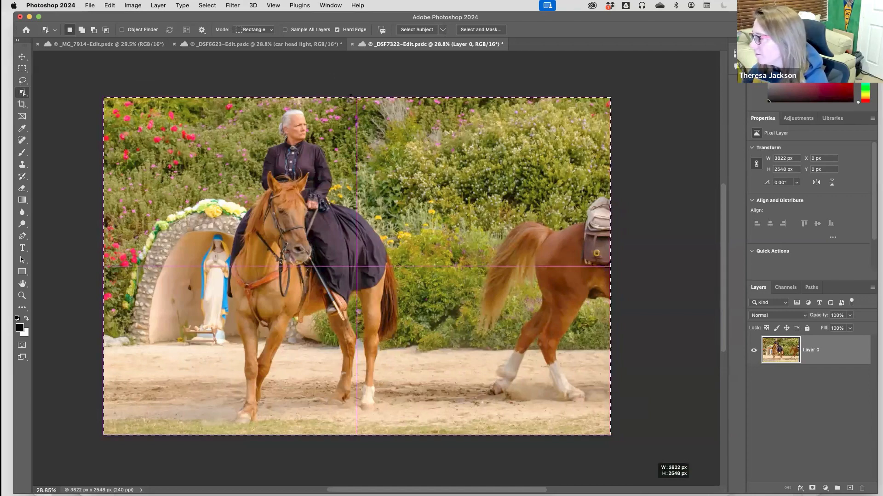
{"action": "left_click_drag", "start_coordinate": [350, 96], "coordinate": [349, 98]}
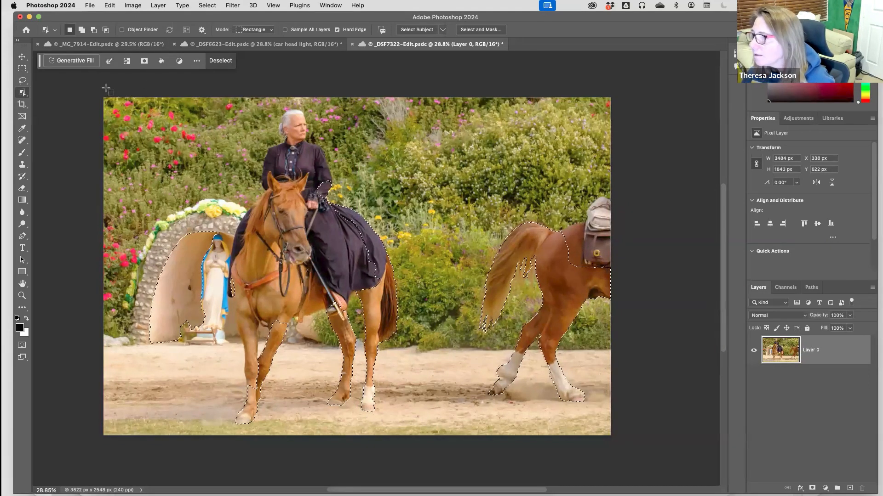
{"action": "left_click", "coordinate": [22, 104]}
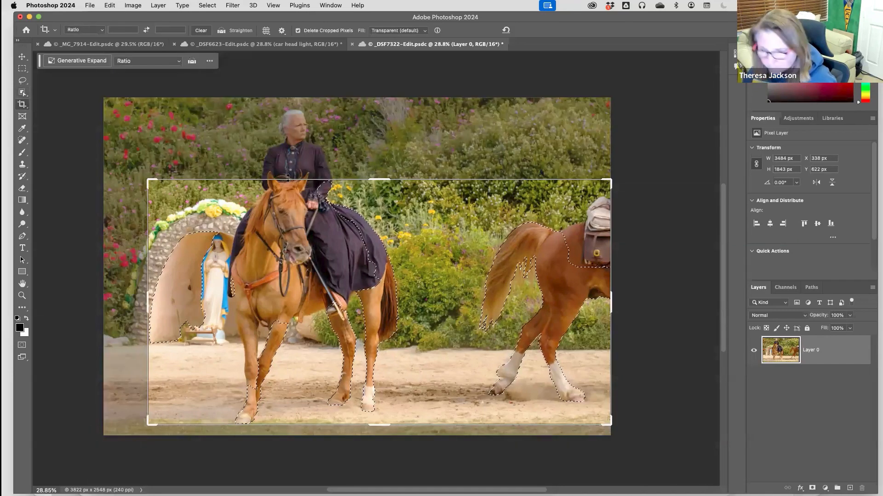
{"action": "key", "text": "cmd+d"}
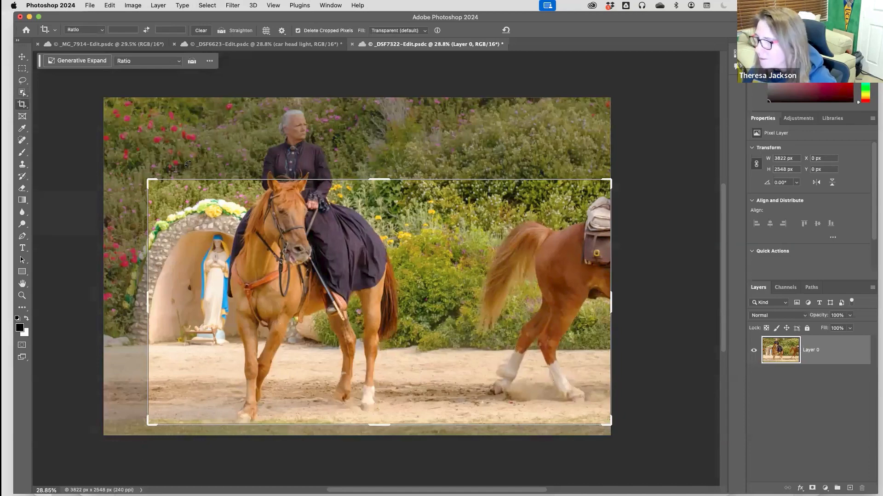
Extend the canvas above the photo to about 3822 x 2700 px with the Crop tool and fill the new strip using Generative Expand without a prompt.
{"action": "left_click_drag", "start_coordinate": [149, 180], "coordinate": [127, 133]}
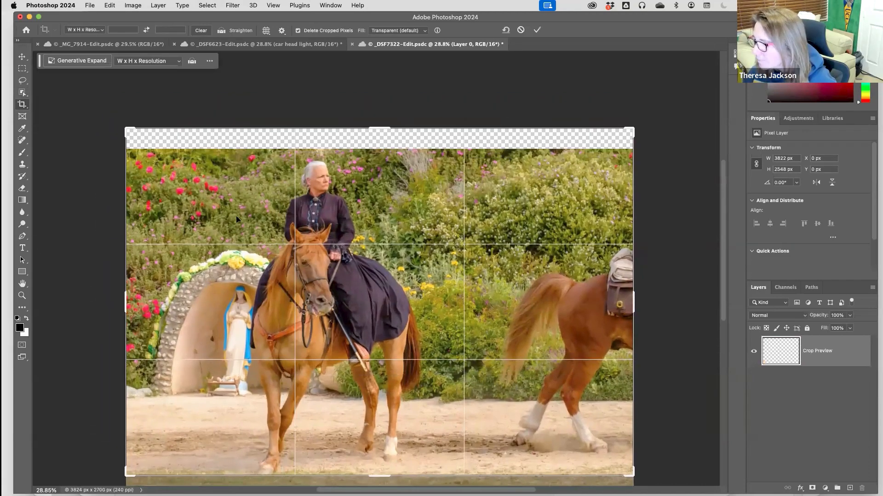
{"action": "scroll", "coordinate": [364, 320], "scroll_direction": "down", "scroll_amount": 5}
{"action": "left_click_drag", "start_coordinate": [369, 368], "coordinate": [369, 376]}
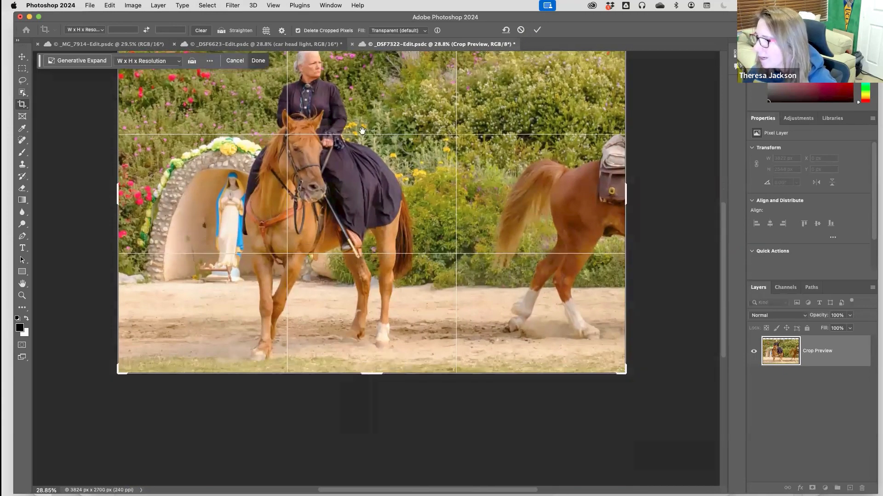
{"action": "scroll", "coordinate": [362, 131], "scroll_direction": "up", "scroll_amount": 5}
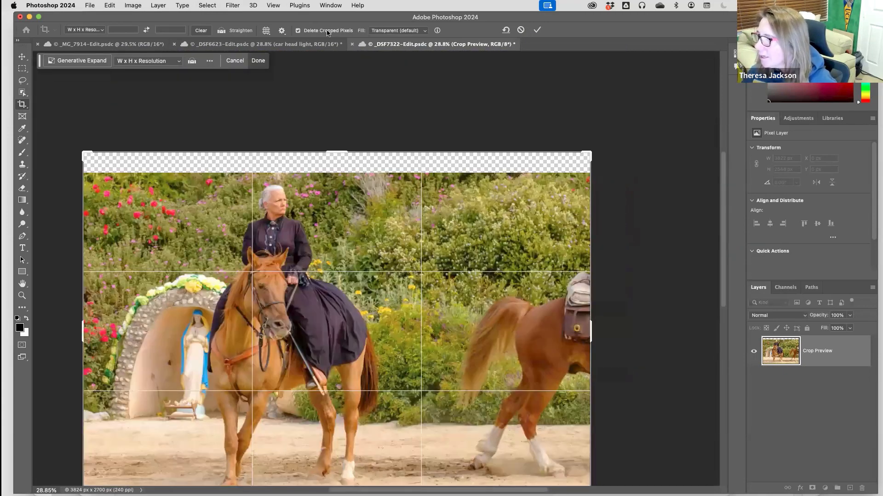
{"action": "left_click", "coordinate": [423, 30]}
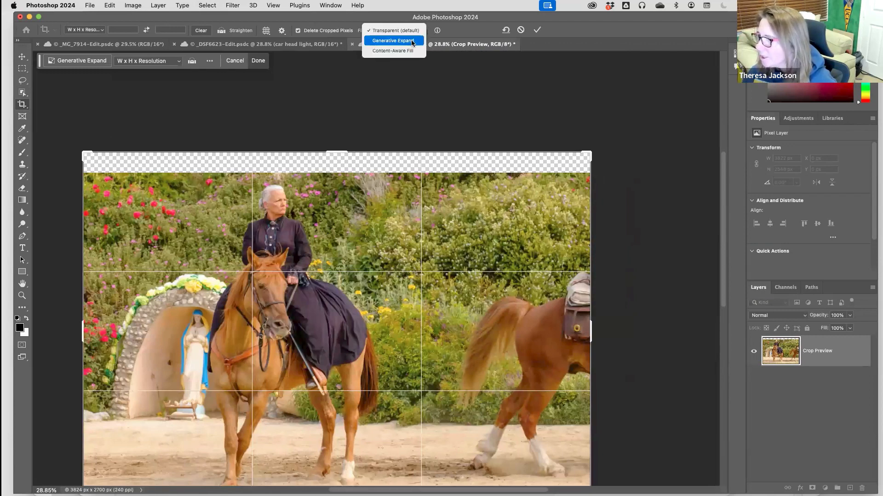
{"action": "left_click", "coordinate": [412, 42]}
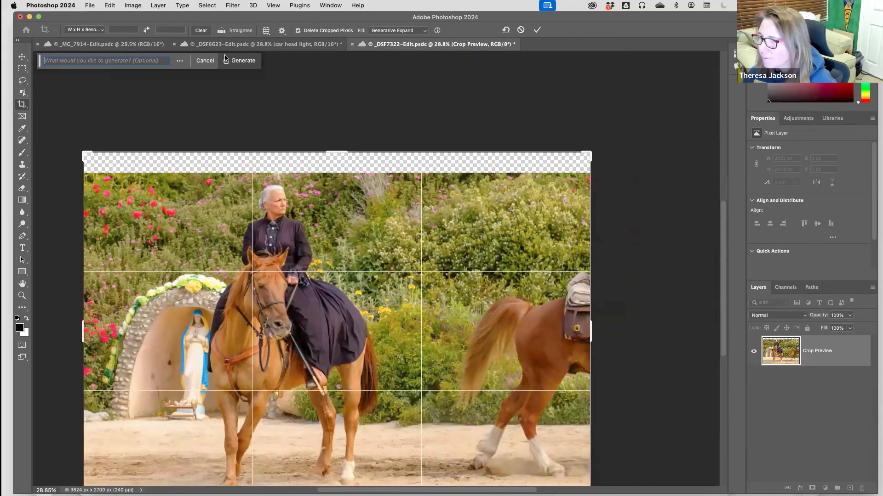
{"action": "left_click", "coordinate": [537, 30]}
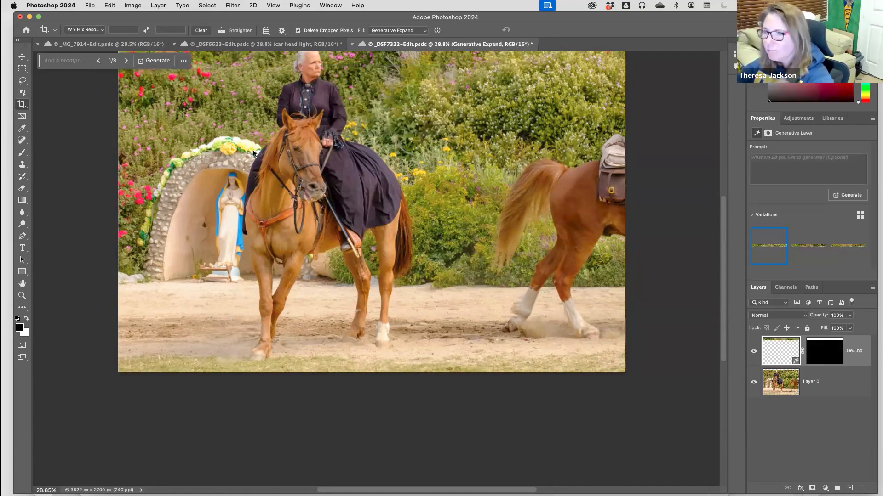
Examine the expanded foliage above the rider close up and across the whole photo, checking how it blends with the original flowers.
{"action": "left_click_drag", "start_coordinate": [403, 177], "coordinate": [396, 234]}
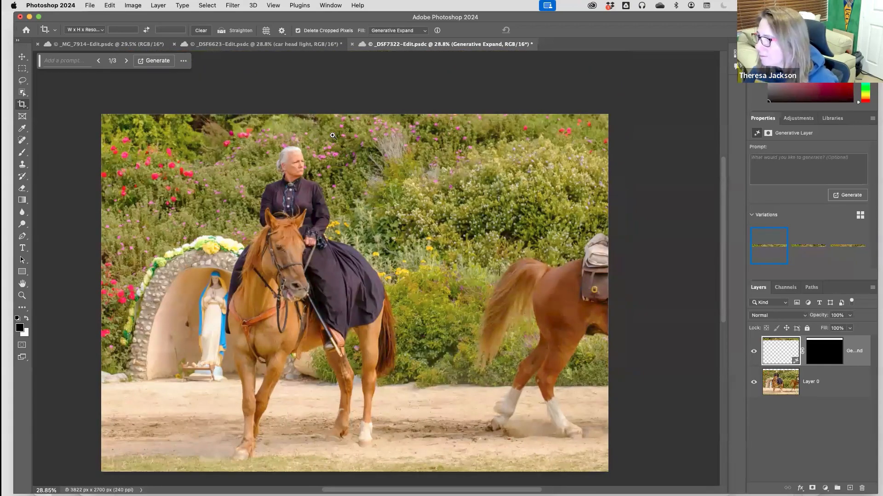
{"action": "scroll", "coordinate": [331, 136], "scroll_direction": "up", "scroll_amount": 1}
{"action": "scroll", "coordinate": [387, 123], "scroll_direction": "up", "scroll_amount": 10}
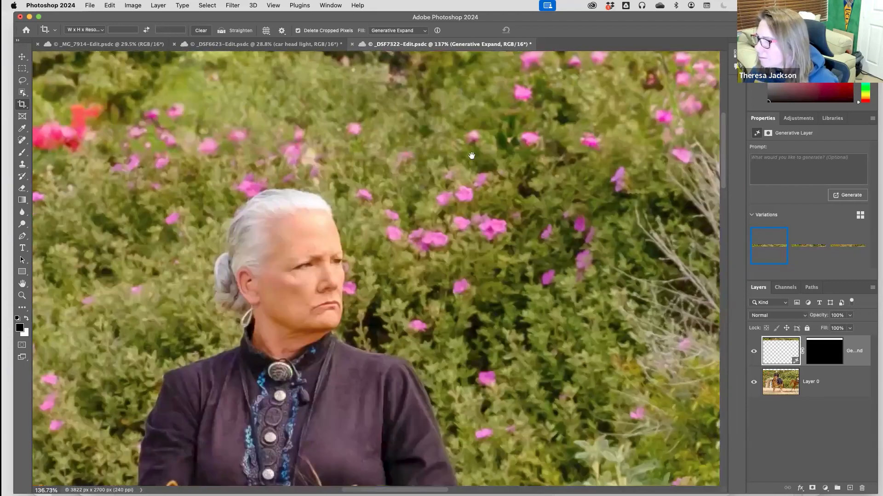
{"action": "scroll", "coordinate": [307, 177], "scroll_direction": "up", "scroll_amount": 6}
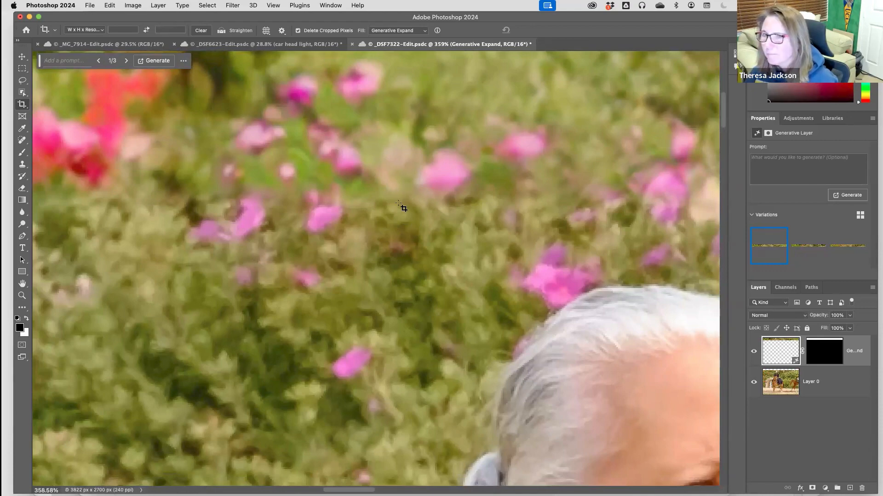
{"action": "scroll", "coordinate": [396, 213], "scroll_direction": "down", "scroll_amount": 12}
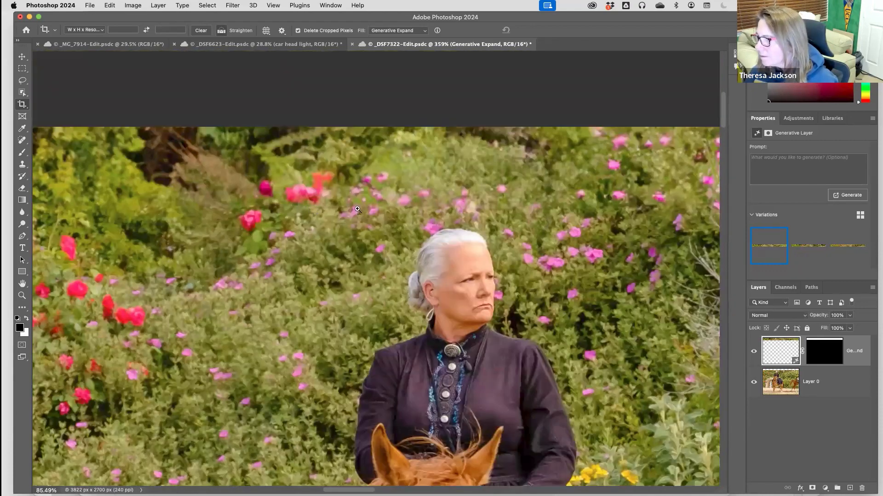
{"action": "scroll", "coordinate": [549, 194], "scroll_direction": "up", "scroll_amount": 10}
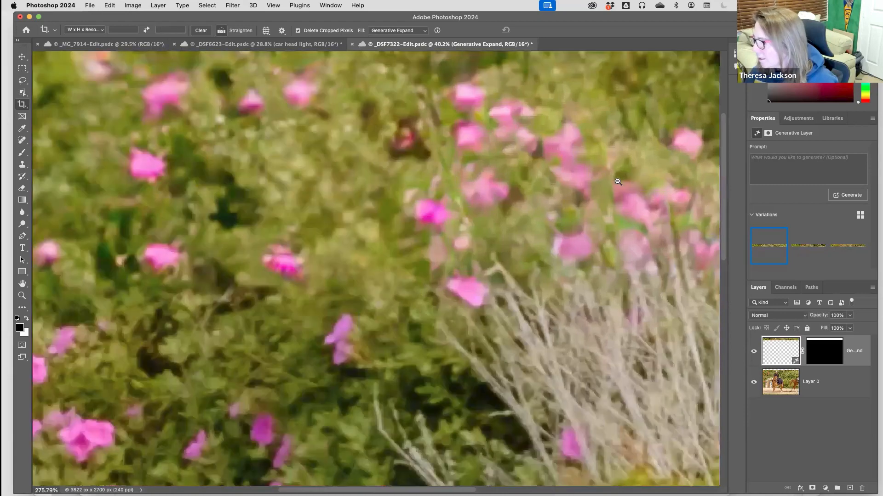
{"action": "scroll", "coordinate": [510, 272], "scroll_direction": "down", "scroll_amount": 8}
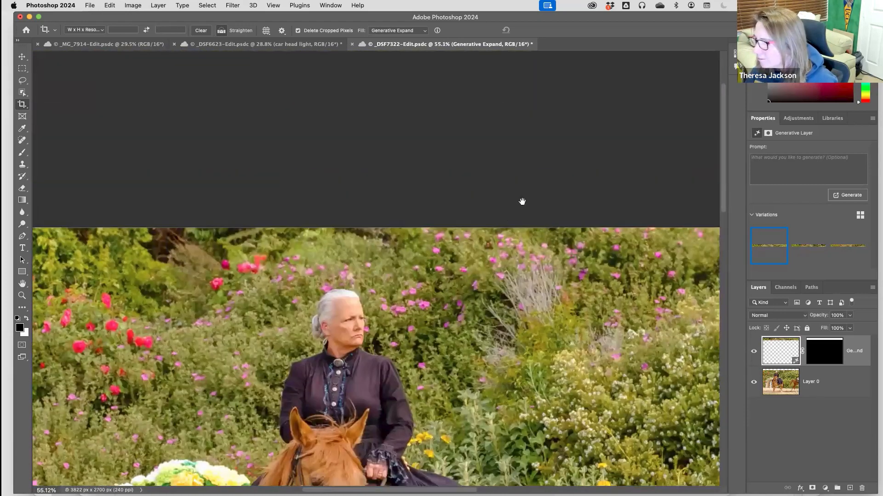
{"action": "scroll", "coordinate": [488, 228], "scroll_direction": "down", "scroll_amount": 3}
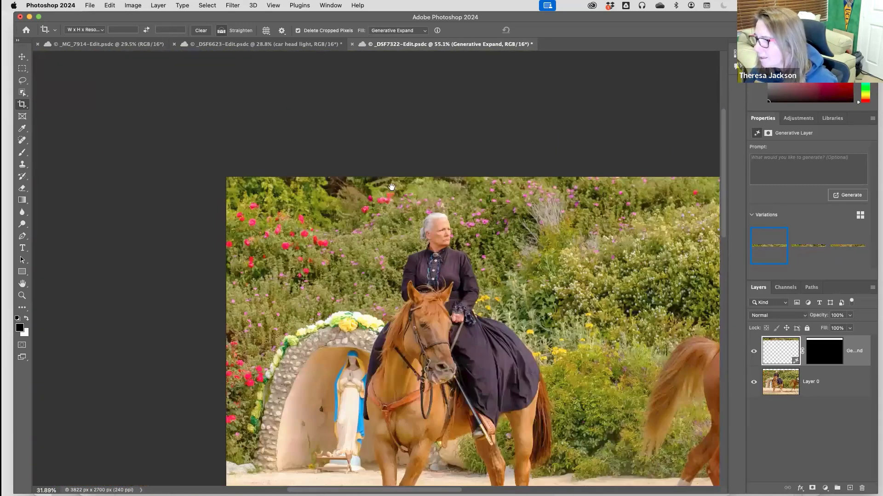
{"action": "left_click_drag", "start_coordinate": [397, 164], "coordinate": [285, 86]}
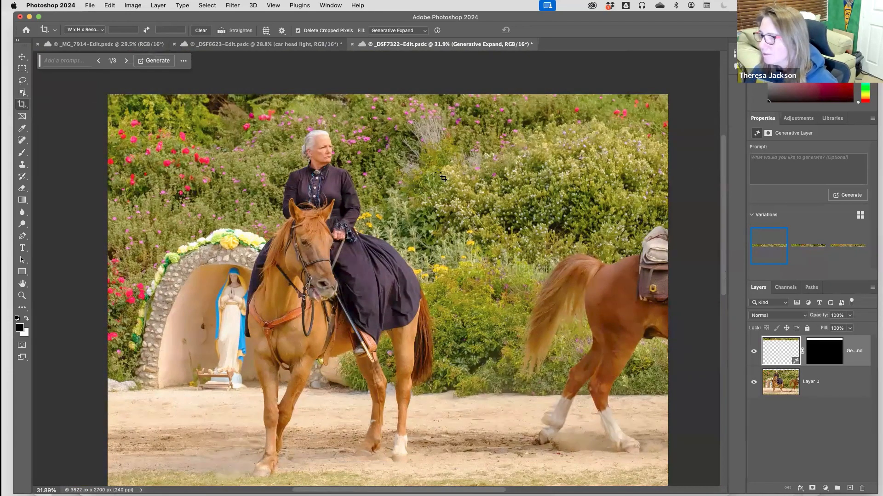
Compare generated variations of the expanded strip above the rider and delete the Generative Expand layer.
{"action": "mouse_move", "coordinate": [797, 260]}
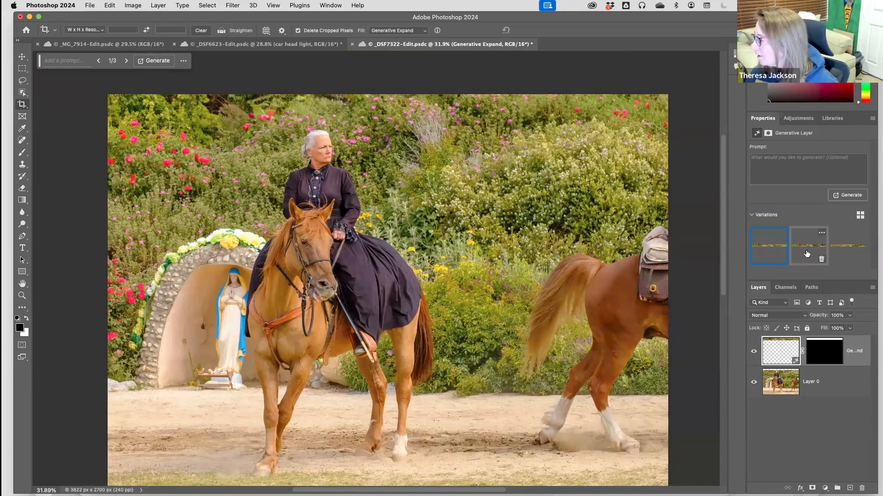
{"action": "left_click", "coordinate": [864, 249]}
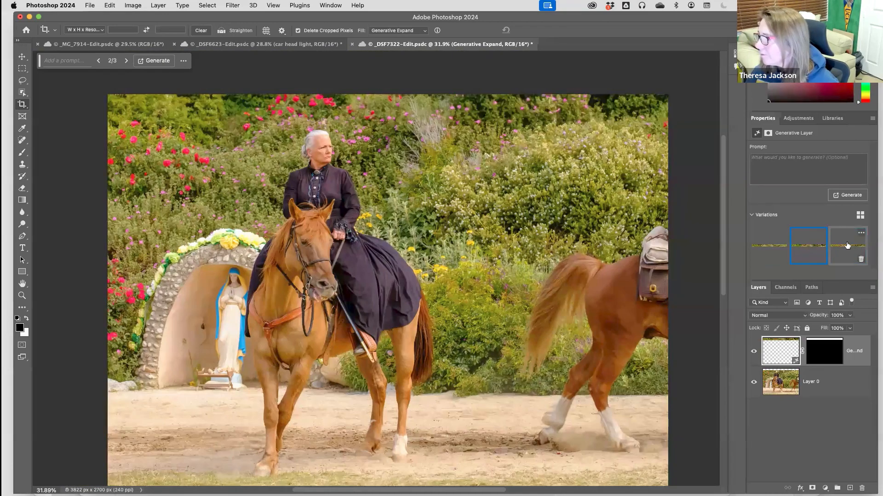
{"action": "left_click", "coordinate": [770, 247]}
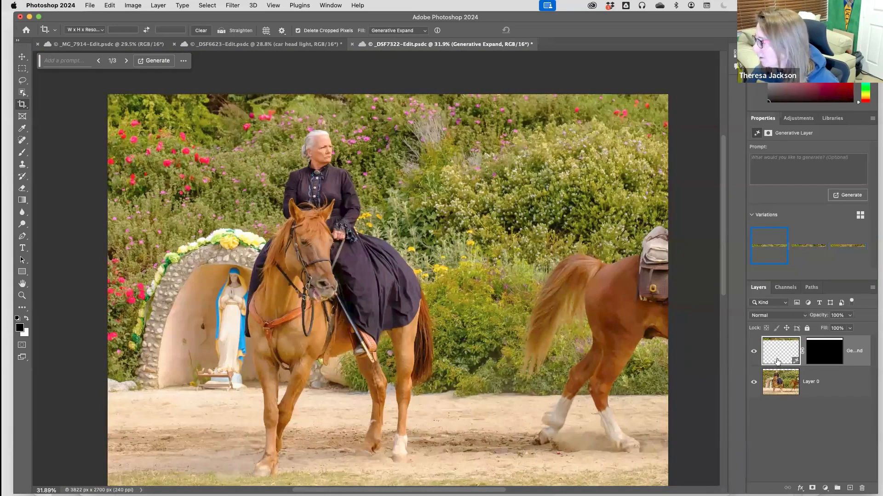
{"action": "left_click_drag", "start_coordinate": [783, 352], "coordinate": [862, 488]}
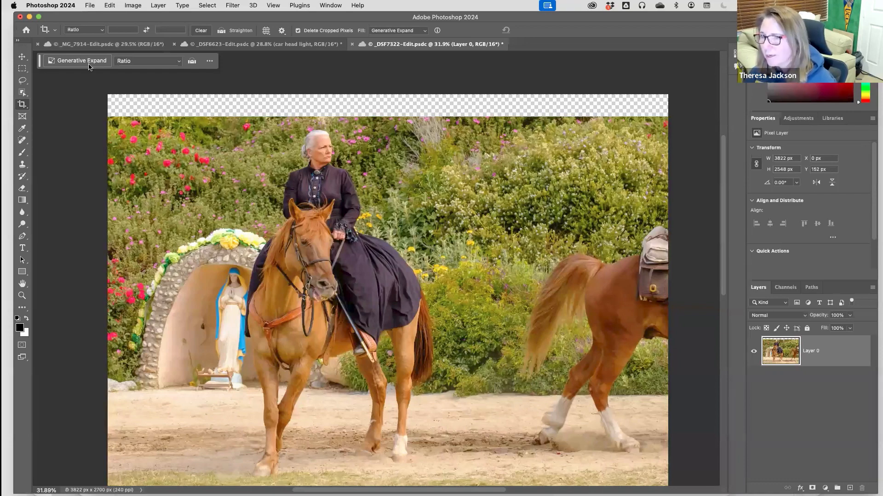
Select an area about 1020 x 190 px at the left end of the blank strip and fill it using Generative Fill without a prompt.
{"action": "left_click", "coordinate": [23, 69]}
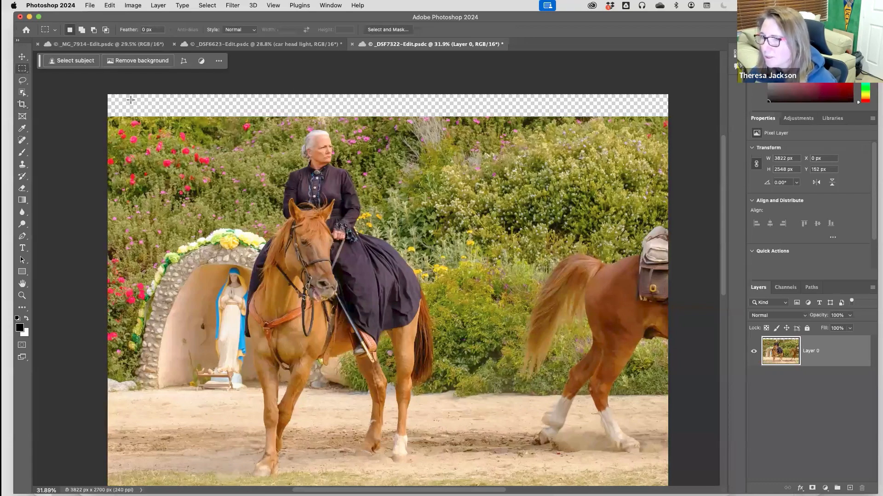
{"action": "left_click_drag", "start_coordinate": [106, 94], "coordinate": [257, 121]}
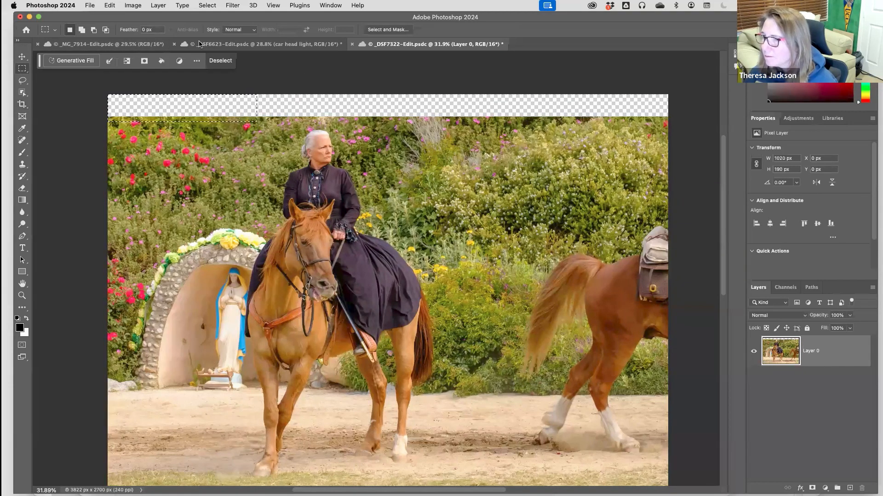
{"action": "left_click", "coordinate": [74, 61]}
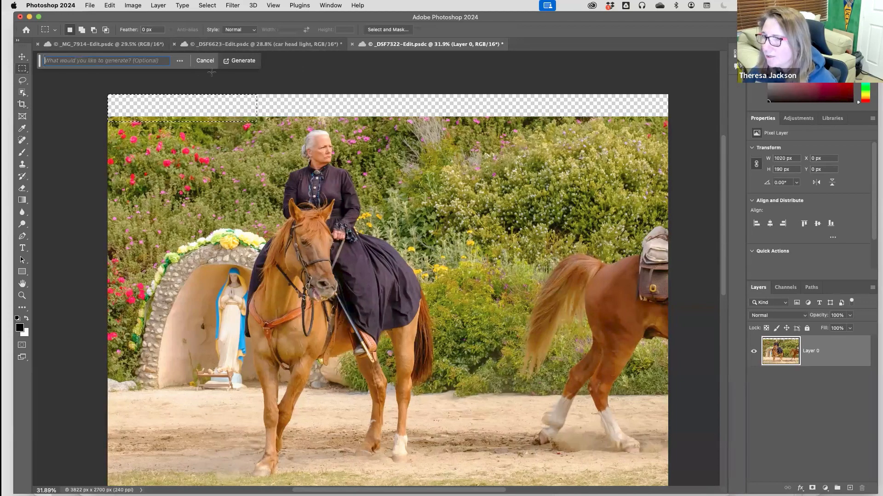
{"action": "left_click", "coordinate": [246, 64]}
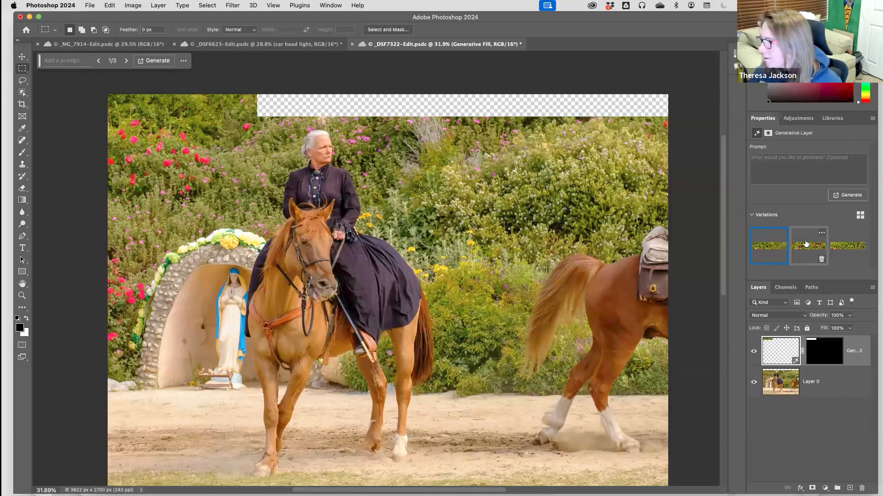
Choose the second Generative Fill variation and inspect close up how its red flowers and foliage blend with the original photo.
{"action": "left_click", "coordinate": [808, 246]}
{"action": "left_click_drag", "start_coordinate": [222, 111], "coordinate": [279, 120]}
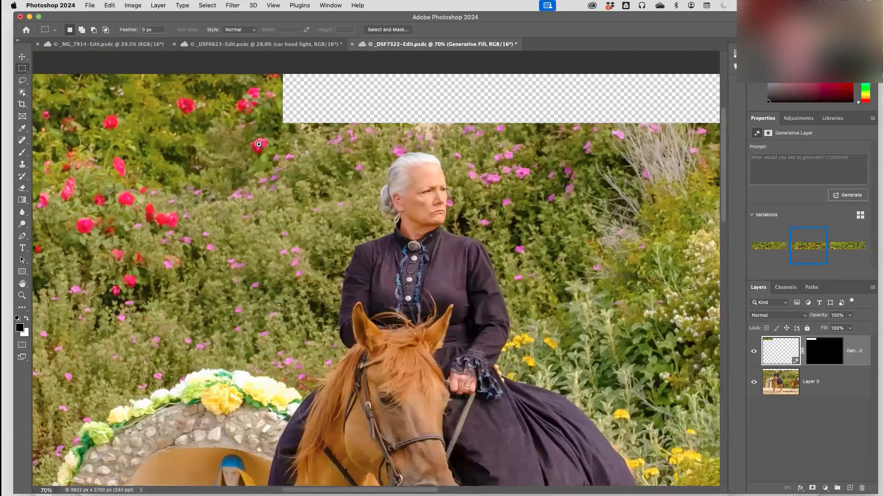
{"action": "left_click_drag", "start_coordinate": [345, 138], "coordinate": [261, 144]}
{"action": "left_click_drag", "start_coordinate": [392, 215], "coordinate": [365, 219]}
{"action": "left_click_drag", "start_coordinate": [442, 250], "coordinate": [409, 232]}
{"action": "left_click_drag", "start_coordinate": [446, 274], "coordinate": [404, 239]}
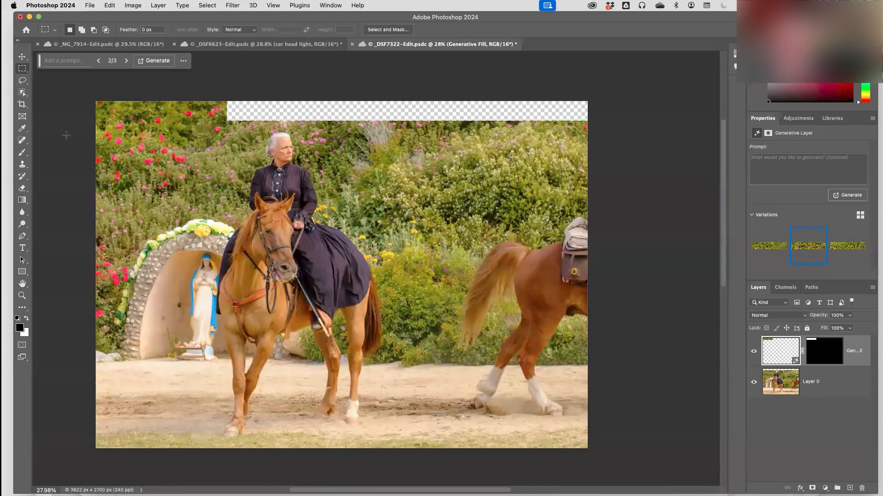
Extend the canvas rightward to about 4217 x 2700 px using Generative Expand without a prompt, comparing the variations and choosing the third.
{"action": "left_click", "coordinate": [22, 105]}
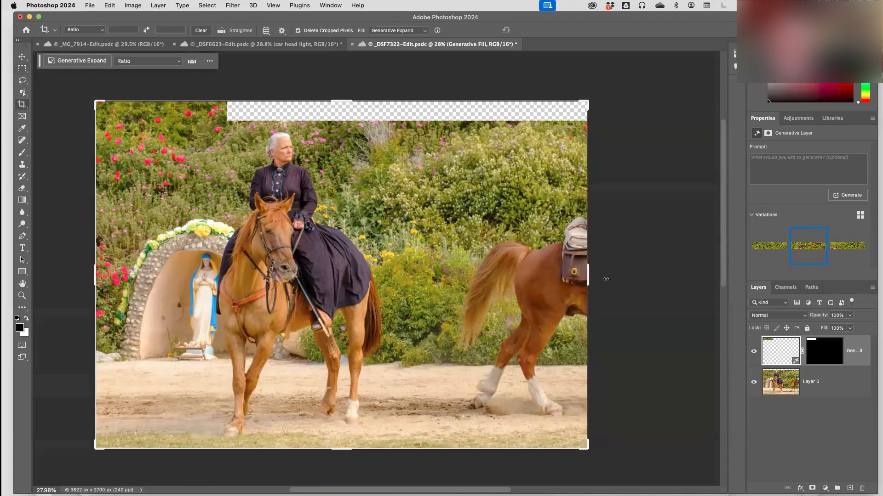
{"action": "left_click_drag", "start_coordinate": [588, 273], "coordinate": [617, 274]}
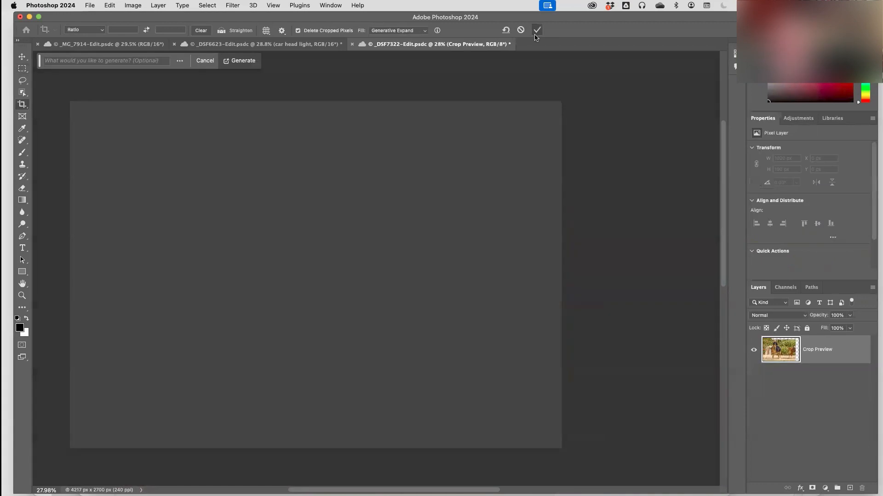
{"action": "key", "text": "Return"}
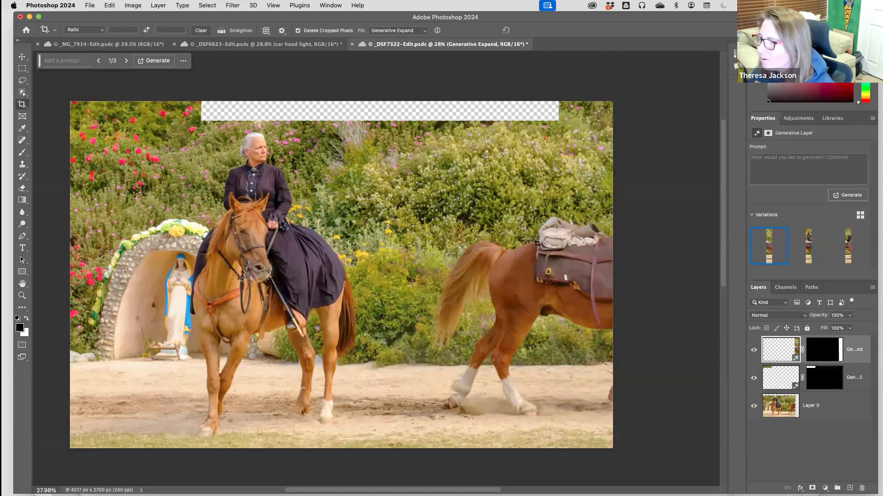
{"action": "left_click", "coordinate": [809, 260]}
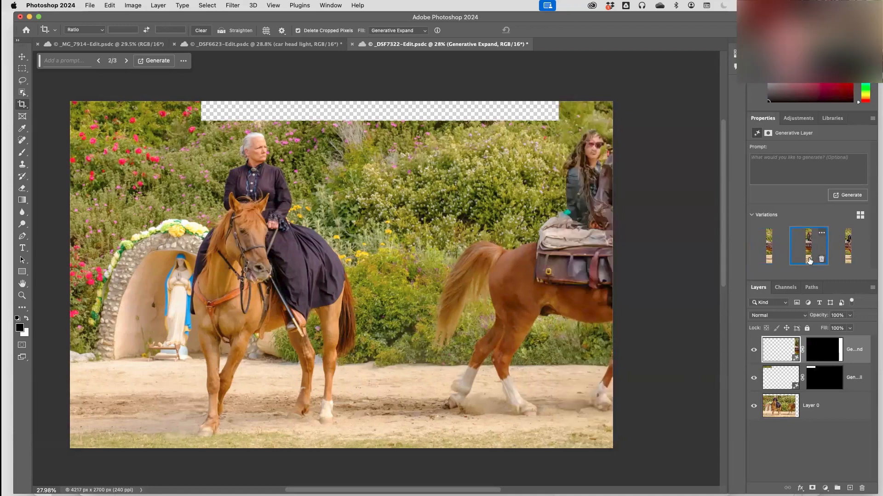
{"action": "left_click", "coordinate": [849, 245]}
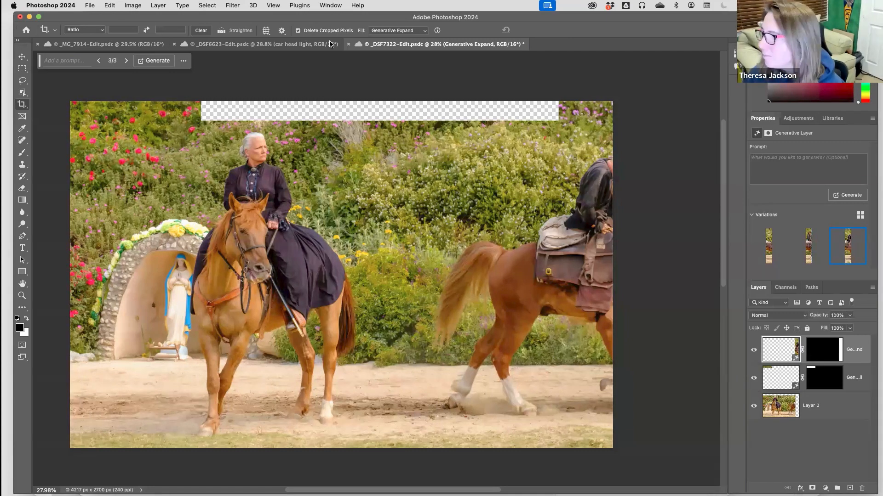
Display the Content Credentials (Beta) panel to review its explanation of AI transparency, and close it without enabling the feature.
{"action": "left_click", "coordinate": [331, 5]}
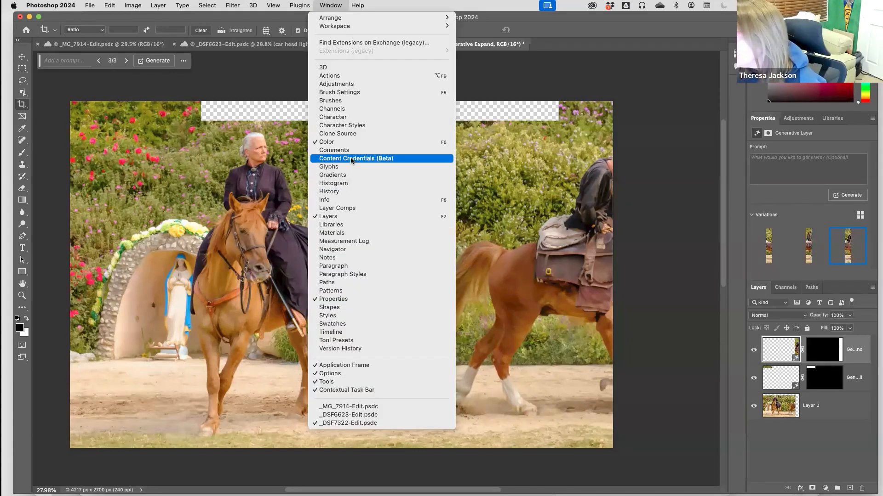
{"action": "left_click", "coordinate": [375, 158]}
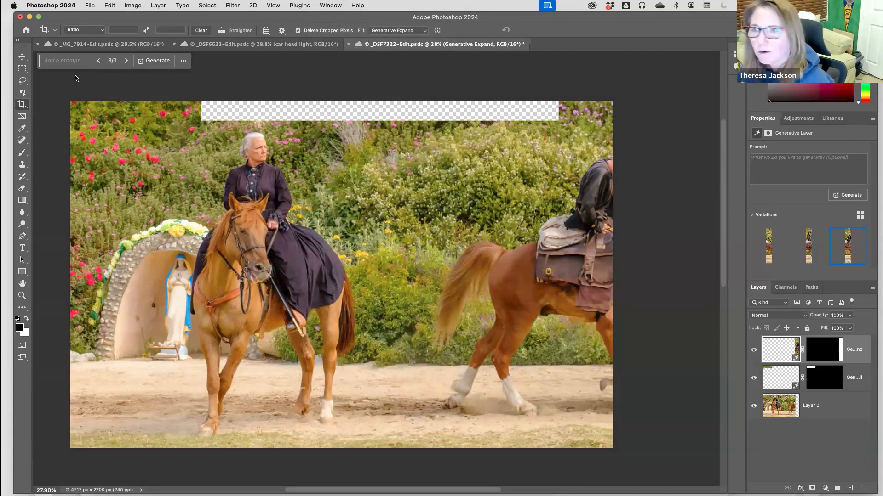
{"action": "left_click_drag", "start_coordinate": [191, 79], "coordinate": [383, 74]}
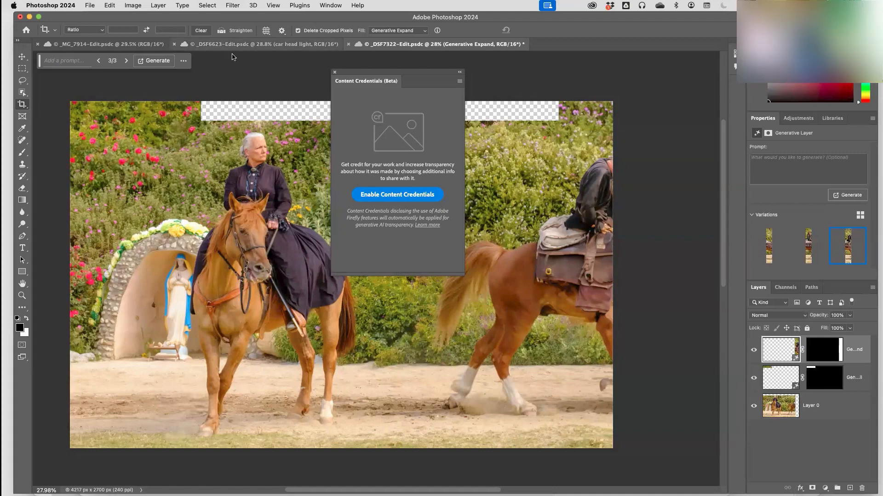
{"action": "left_click", "coordinate": [335, 72]}
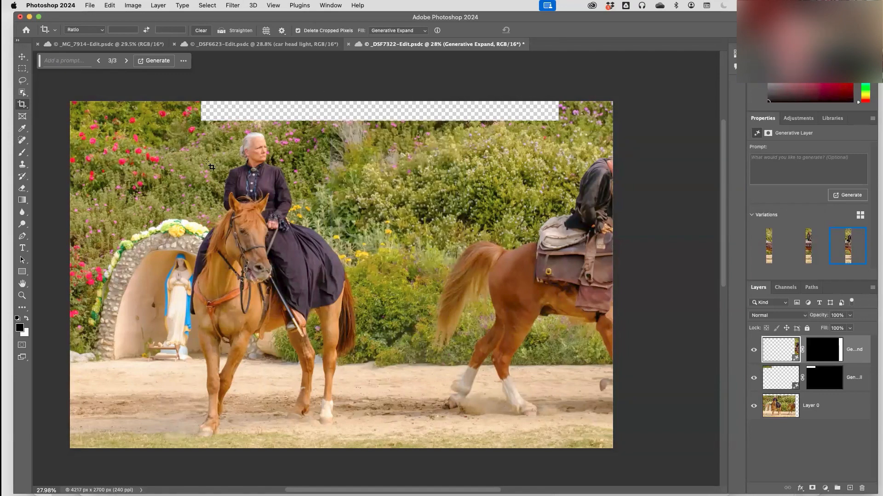
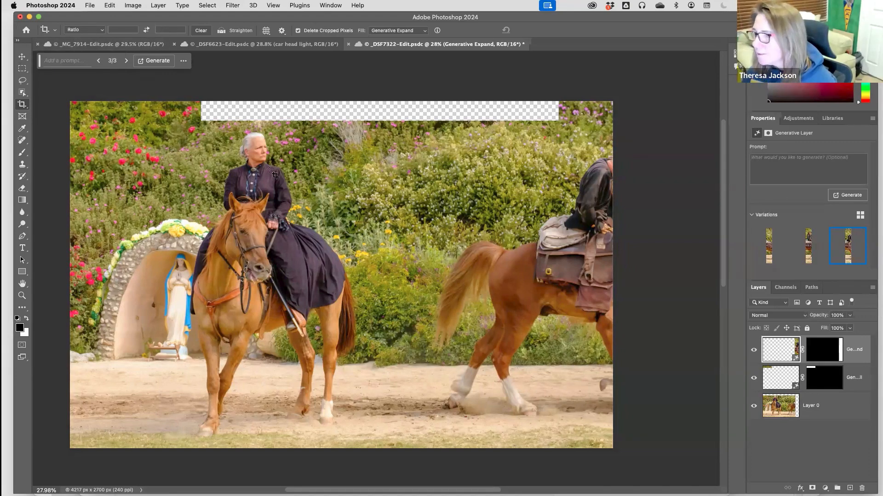
Open the cloud document _DSF6969-Edit, the photo of the rusty dragon sculpture, from the Photo Society Preso folder.
{"action": "left_click", "coordinate": [89, 6]}
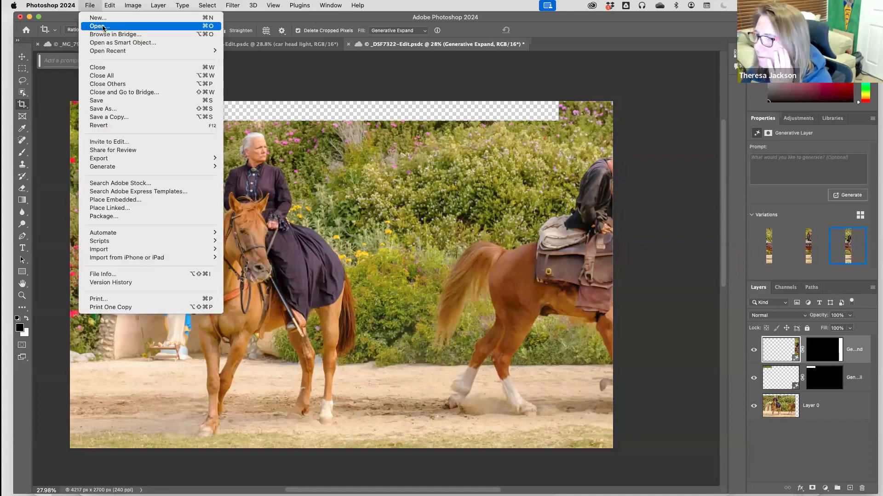
{"action": "left_click", "coordinate": [101, 26]}
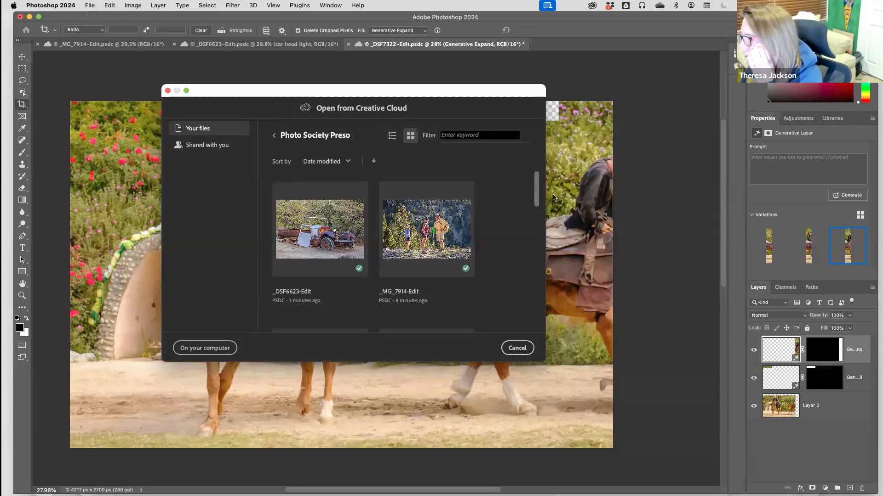
{"action": "scroll", "coordinate": [525, 226], "scroll_direction": "down", "scroll_amount": 3}
{"action": "scroll", "coordinate": [525, 225], "scroll_direction": "down", "scroll_amount": 2}
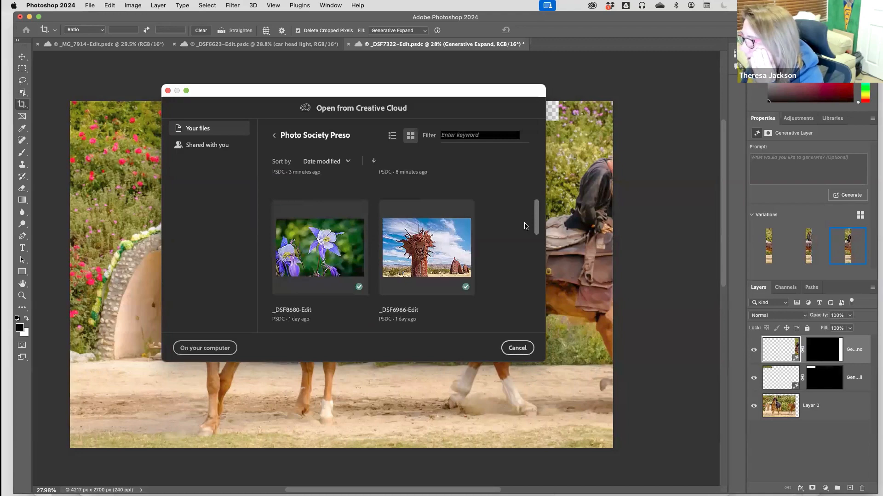
{"action": "scroll", "coordinate": [523, 232], "scroll_direction": "down", "scroll_amount": 5}
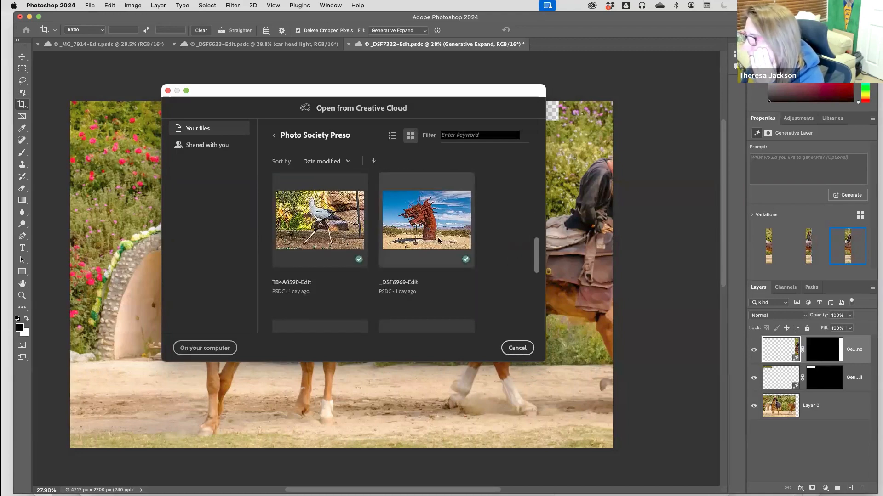
{"action": "key", "text": "Escape"}
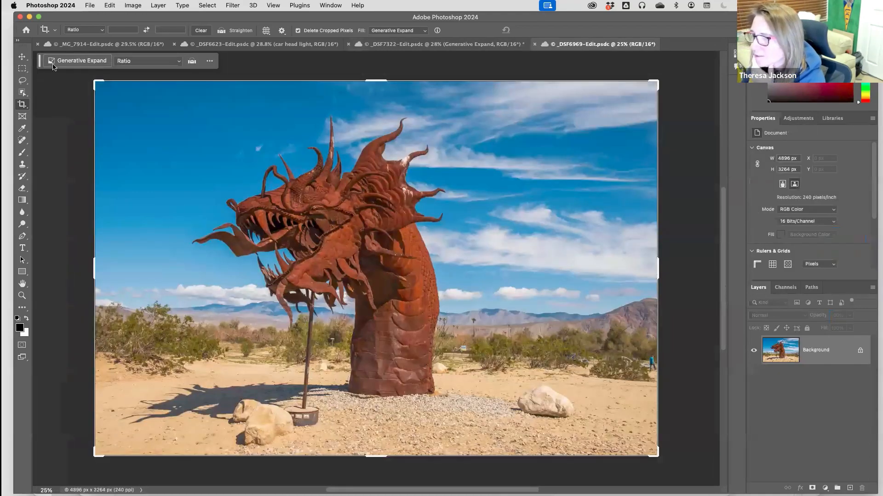
Convert the locked Background of the dragon photo into a regular layer named Layer 0.
{"action": "left_click", "coordinate": [22, 57]}
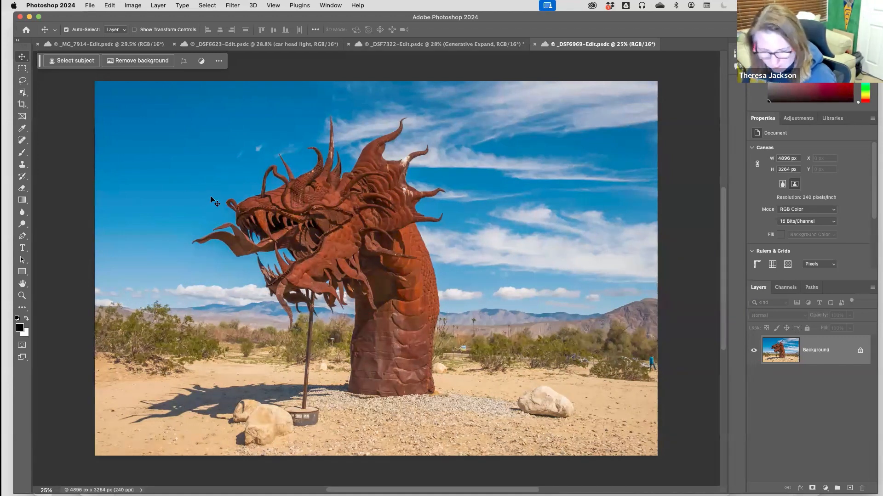
{"action": "double_click", "coordinate": [862, 352]}
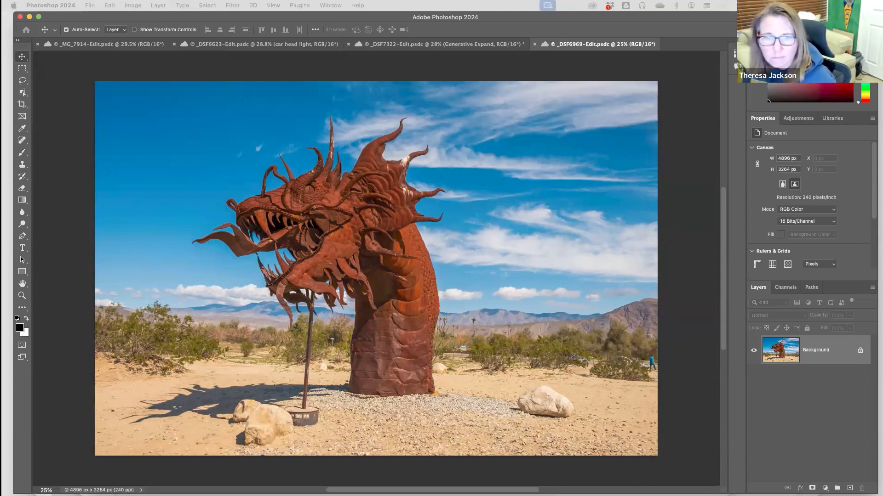
{"action": "key", "text": "Escape"}
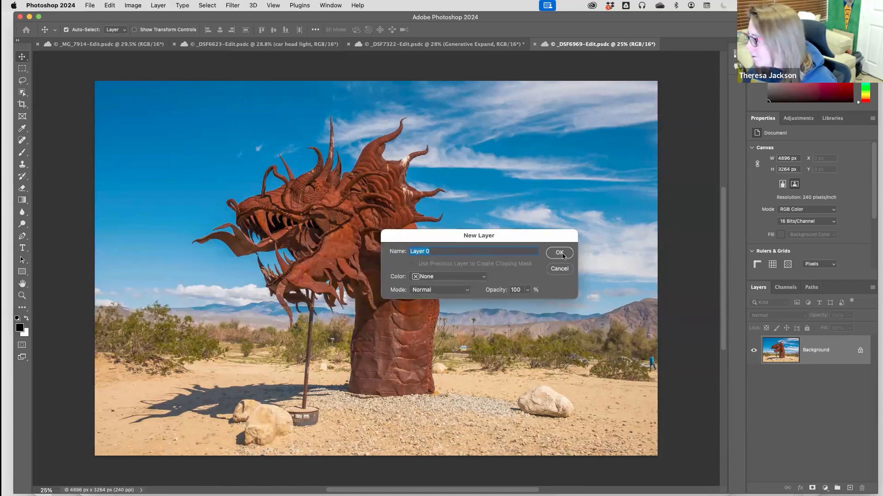
{"action": "key", "text": "Return"}
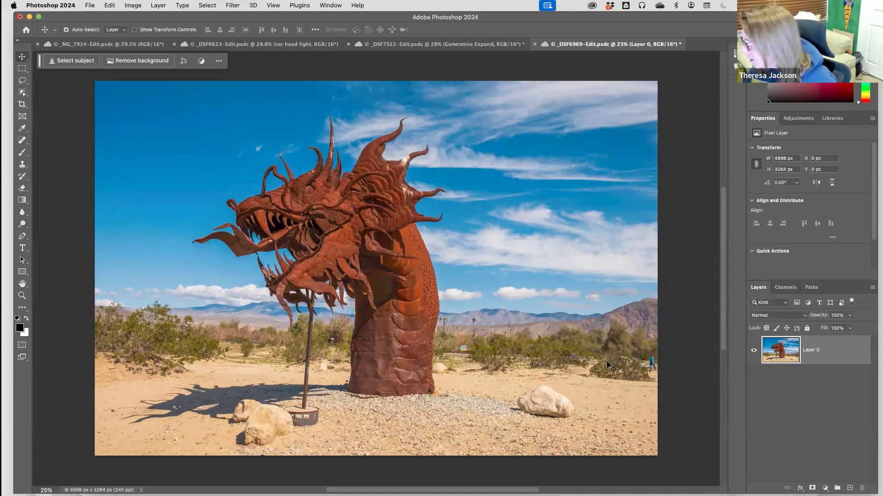
Check the sculpture's base and leaning pole close up, start transforming Layer 0, and undo a trial outward pull of its upper-left corner.
{"action": "left_click_drag", "start_coordinate": [604, 365], "coordinate": [622, 372]}
{"action": "scroll", "coordinate": [153, 328], "scroll_direction": "left", "scroll_amount": 10}
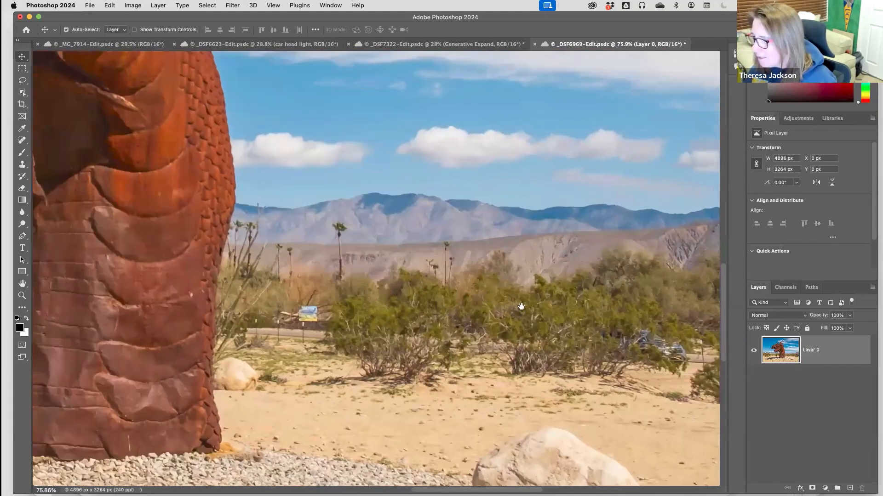
{"action": "scroll", "coordinate": [151, 275], "scroll_direction": "left", "scroll_amount": 3}
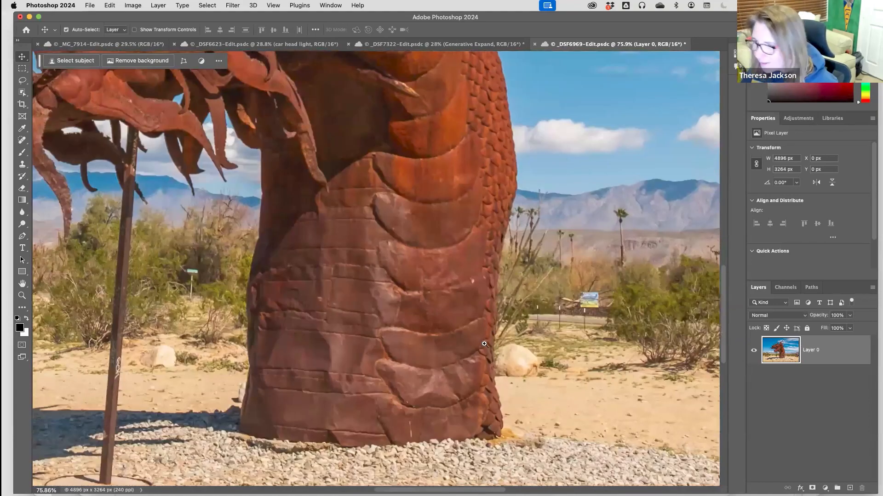
{"action": "left_click_drag", "start_coordinate": [416, 353], "coordinate": [166, 122]}
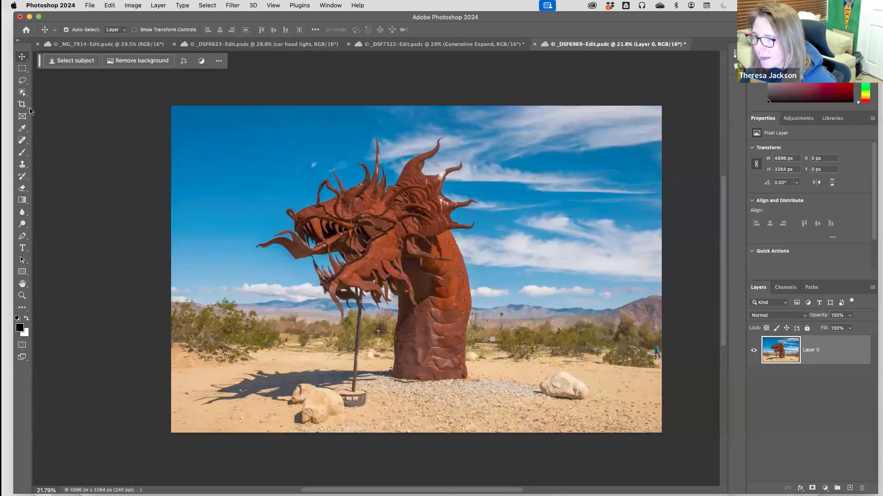
{"action": "key", "text": "super+t"}
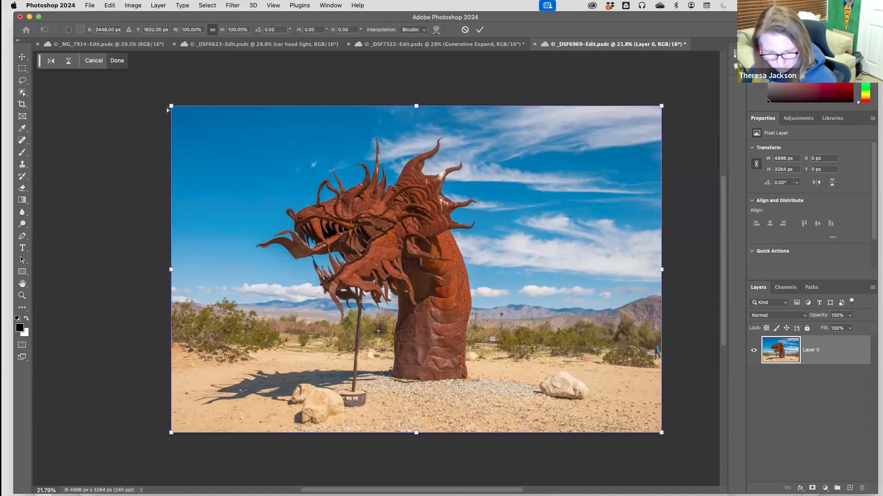
{"action": "left_click_drag", "start_coordinate": [171, 106], "coordinate": [133, 103]}
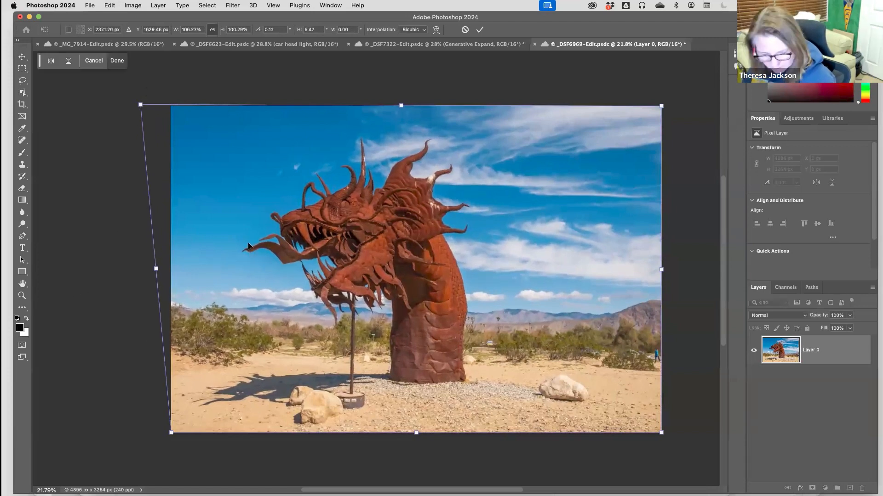
{"action": "key", "text": "super+z"}
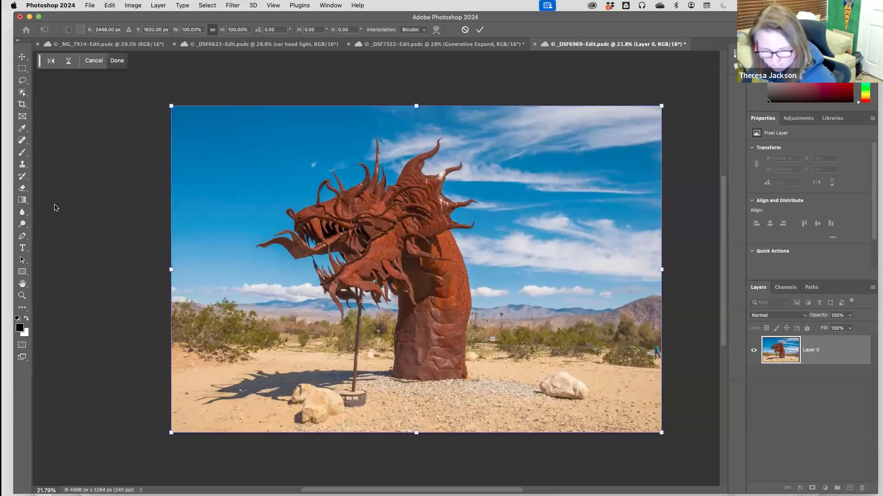
Show the rulers and place two vertical guides, one beside the leaning pole and one near the photo's right side.
{"action": "key", "text": "super+r"}
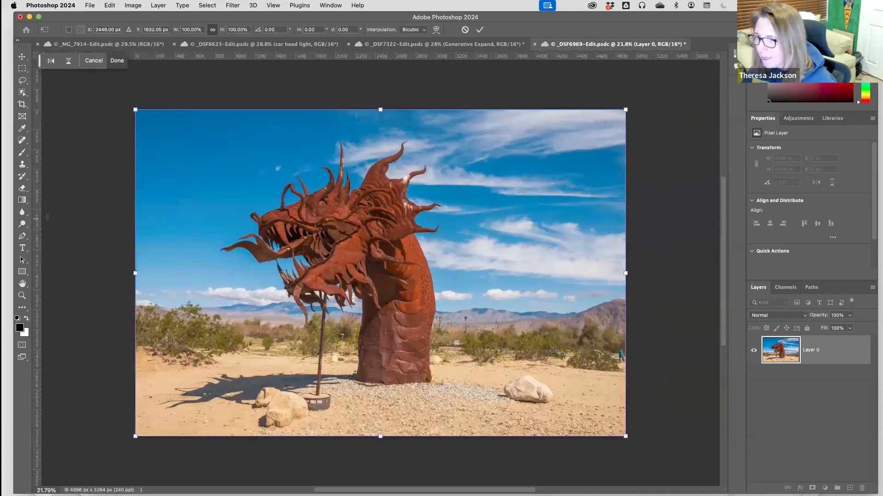
{"action": "left_click_drag", "start_coordinate": [38, 220], "coordinate": [314, 249]}
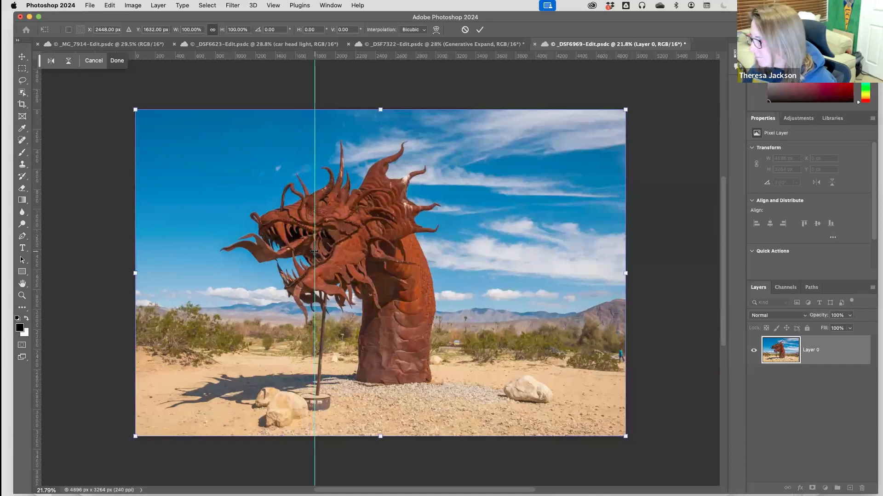
{"action": "left_click_drag", "start_coordinate": [37, 268], "coordinate": [387, 348]}
{"action": "left_click_drag", "start_coordinate": [152, 196], "coordinate": [238, 205]}
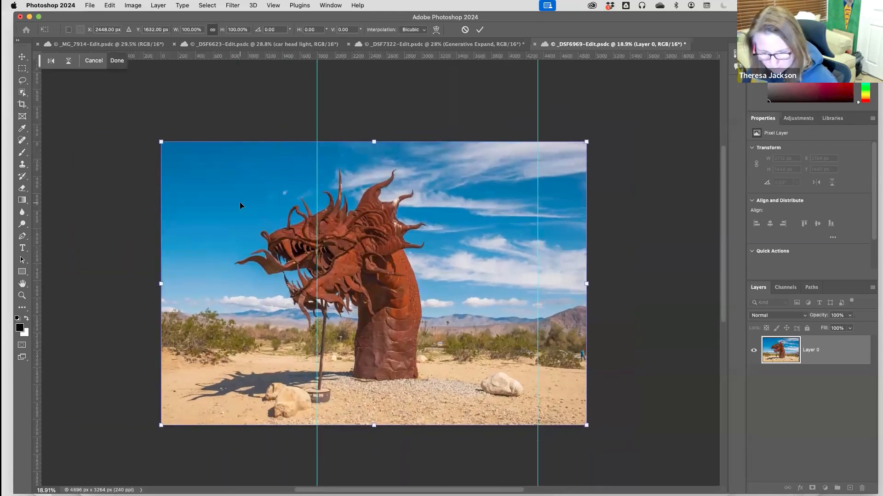
Pull Layer 0's upper-left corner outward to straighten the leaning pole against the guide, stretch the top edge to about 105% height, and apply the transform.
{"action": "left_click_drag", "start_coordinate": [161, 142], "coordinate": [118, 146]}
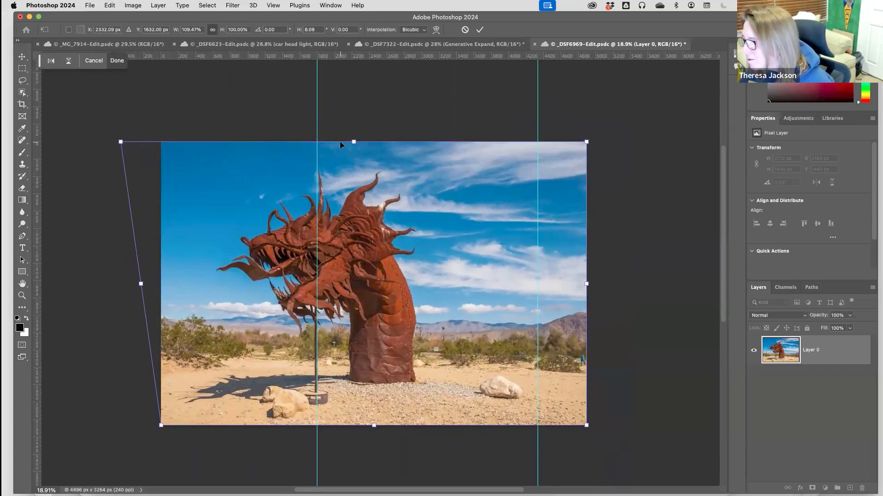
{"action": "left_click_drag", "start_coordinate": [354, 140], "coordinate": [350, 126]}
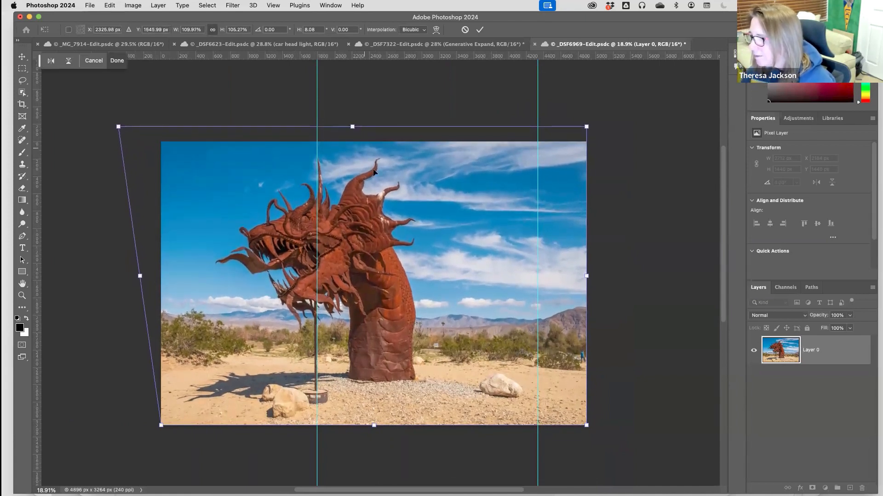
{"action": "left_click", "coordinate": [479, 30]}
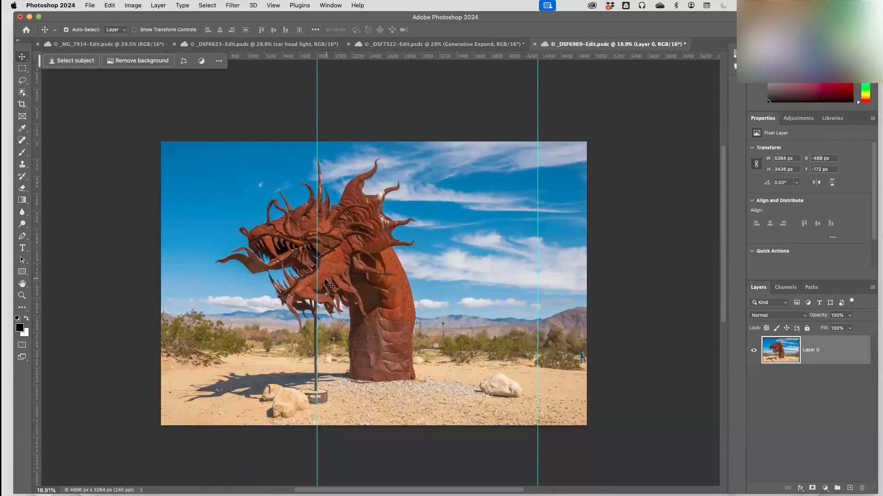
Clear all guides from the dragon photo.
{"action": "key", "text": "super"}
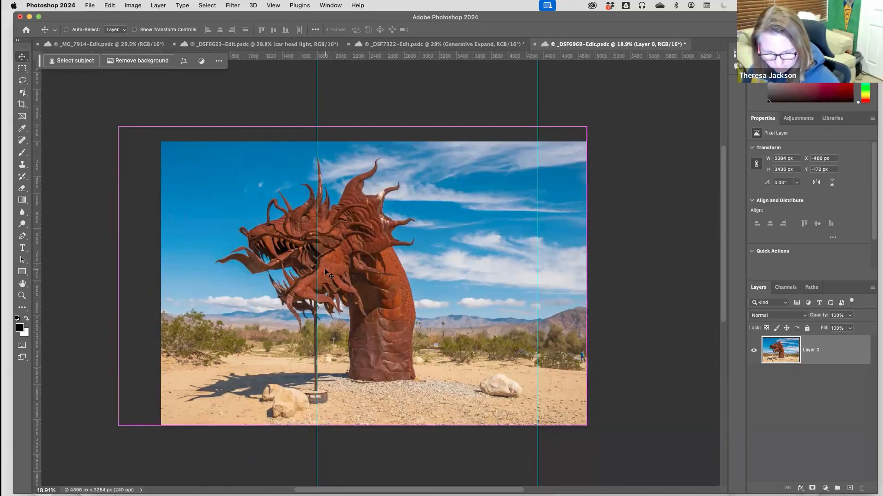
{"action": "left_click", "coordinate": [272, 6]}
{"action": "mouse_move", "coordinate": [363, 257]}
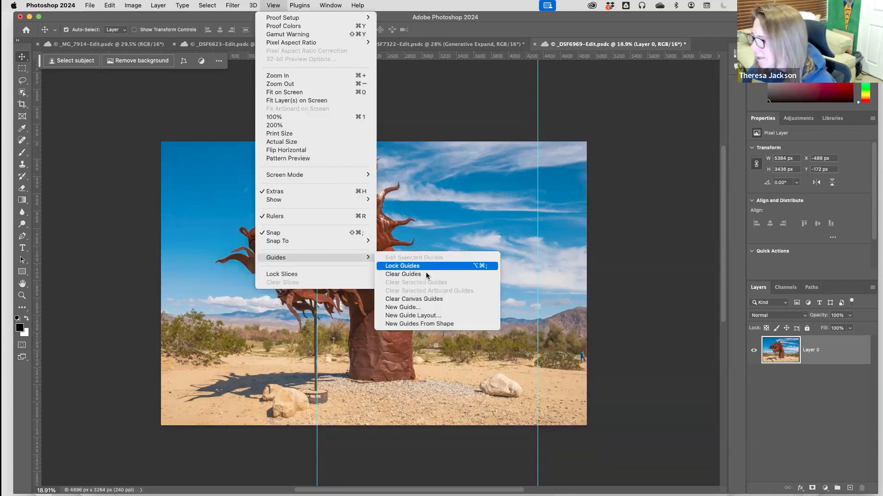
{"action": "left_click", "coordinate": [414, 275]}
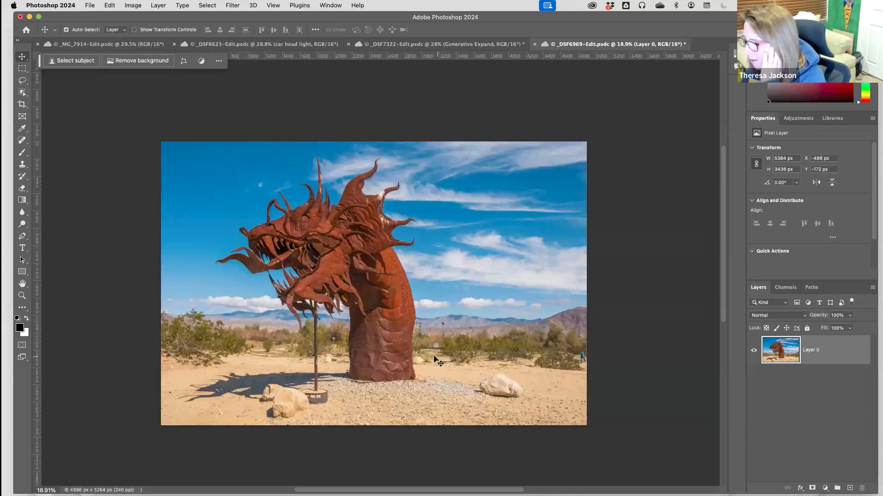
Heal away the small green street sign and its post between the pole and the sculpture, using a size 25 Spot Healing Brush.
{"action": "left_click", "coordinate": [21, 144]}
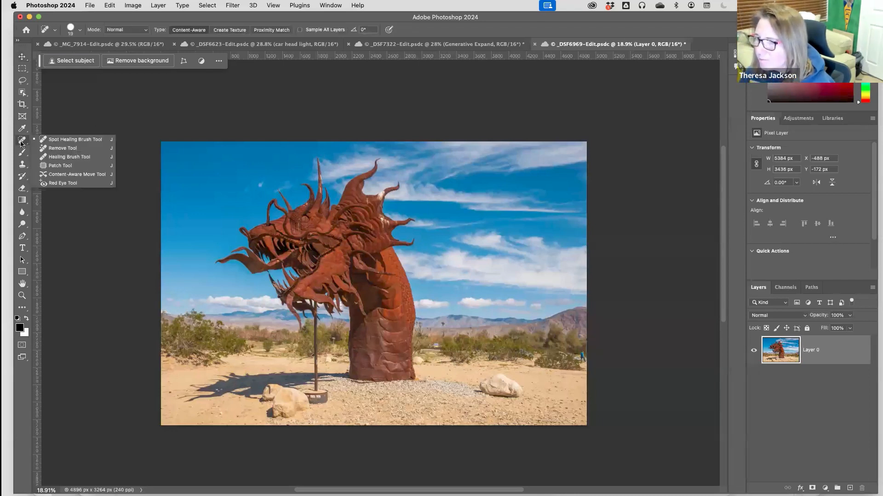
{"action": "left_click", "coordinate": [54, 142]}
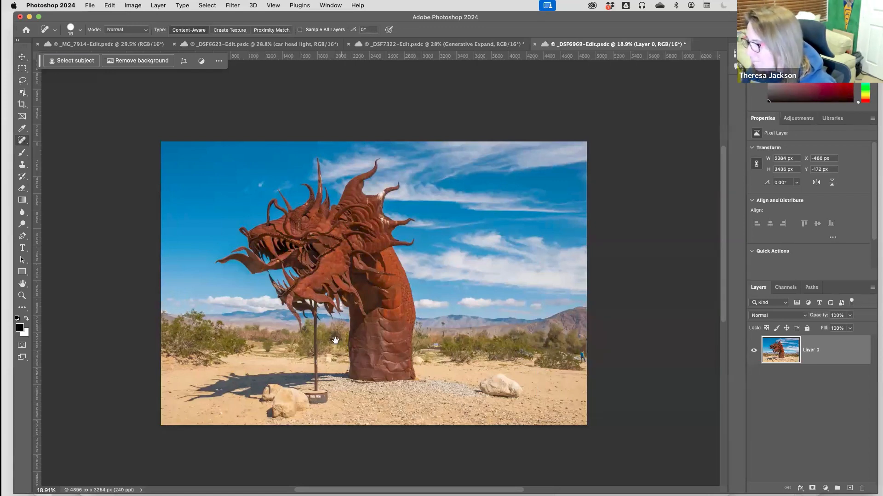
{"action": "scroll", "coordinate": [338, 341], "scroll_direction": "left", "scroll_amount": 2}
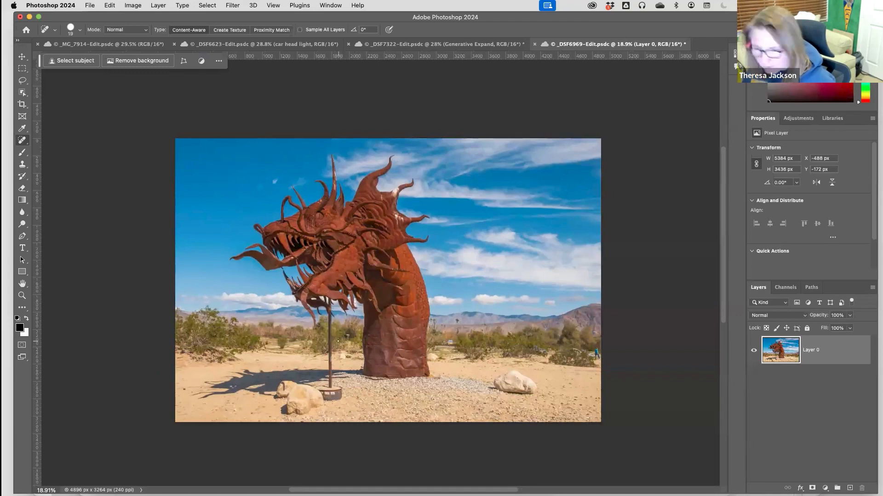
{"action": "scroll", "coordinate": [344, 339], "scroll_direction": "up", "scroll_amount": 1}
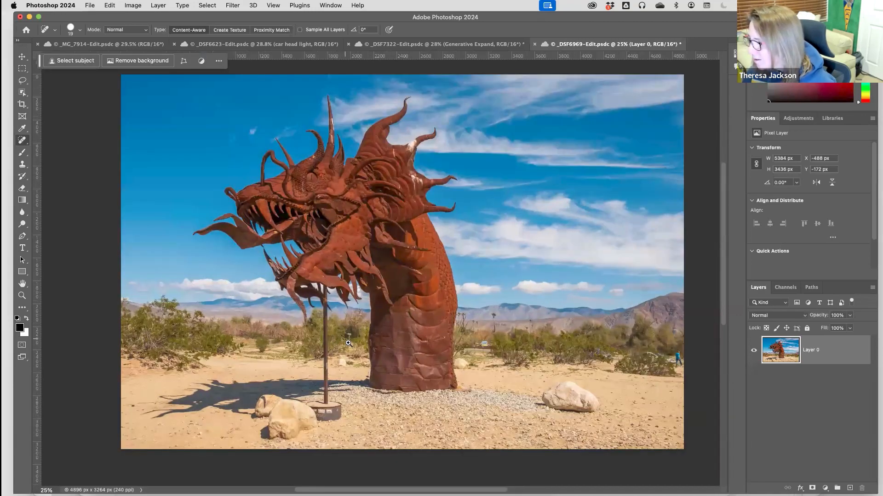
{"action": "scroll", "coordinate": [348, 343], "scroll_direction": "up", "scroll_amount": 4}
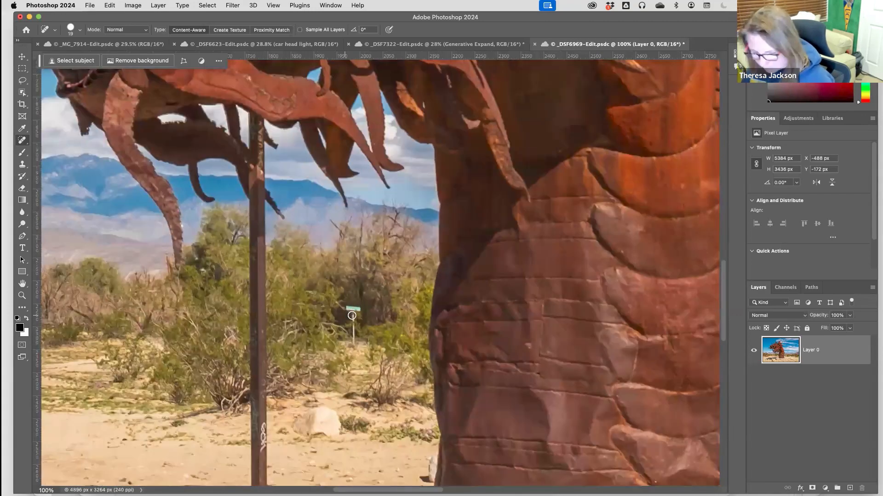
{"action": "key", "text": "bracketright"}
{"action": "key", "text": "bracketright"}
{"action": "mouse_move", "coordinate": [359, 310]}
{"action": "left_mouse_down"}
{"action": "mouse_move", "coordinate": [341, 309]}
{"action": "mouse_move", "coordinate": [355, 325]}
{"action": "mouse_move", "coordinate": [354, 319]}
{"action": "mouse_move", "coordinate": [351, 338]}
{"action": "mouse_move", "coordinate": [352, 310]}
{"action": "mouse_move", "coordinate": [354, 349]}
{"action": "left_mouse_up"}
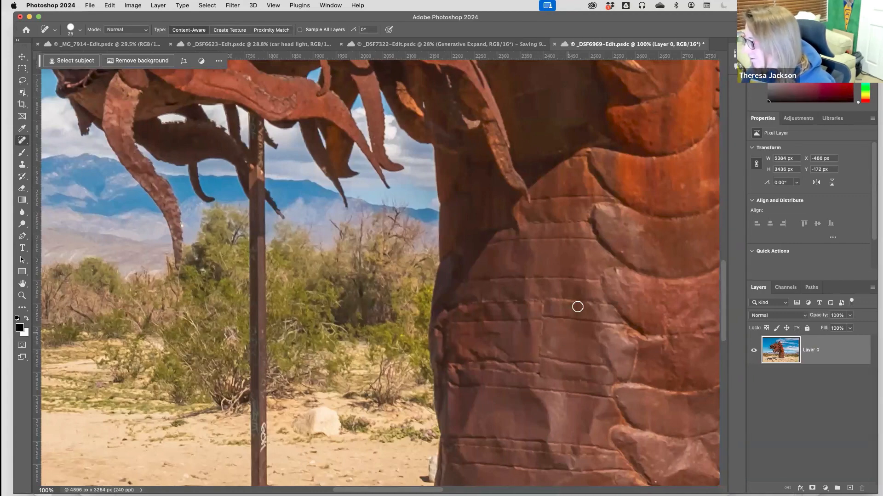
Examine the sculpture's neck, head, spikes and surrounding desert close up for distractions to retouch.
{"action": "left_click_drag", "start_coordinate": [560, 186], "coordinate": [256, 392]}
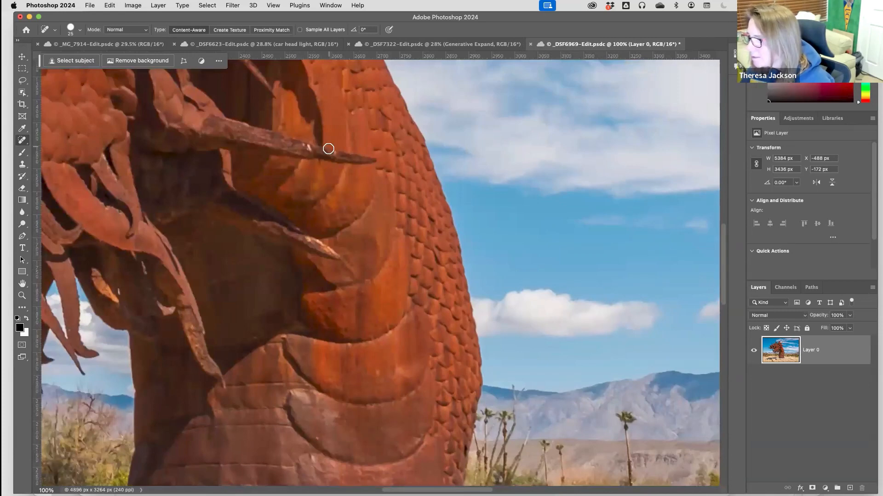
{"action": "scroll", "coordinate": [388, 325], "scroll_direction": "up", "scroll_amount": 3}
{"action": "scroll", "coordinate": [388, 325], "scroll_direction": "left", "scroll_amount": 5}
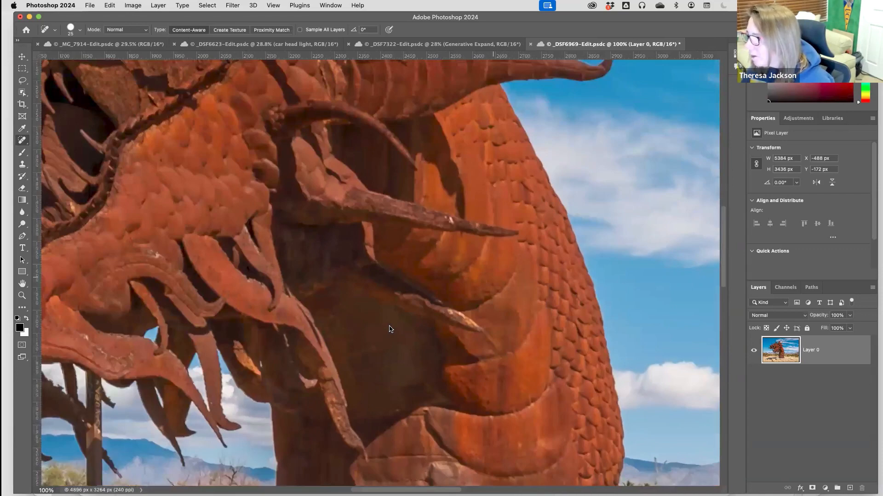
{"action": "scroll", "coordinate": [389, 329], "scroll_direction": "up", "scroll_amount": 2}
{"action": "scroll", "coordinate": [389, 329], "scroll_direction": "left", "scroll_amount": 4}
{"action": "left_click_drag", "start_coordinate": [125, 174], "coordinate": [254, 362]}
{"action": "left_click_drag", "start_coordinate": [572, 239], "coordinate": [388, 307]}
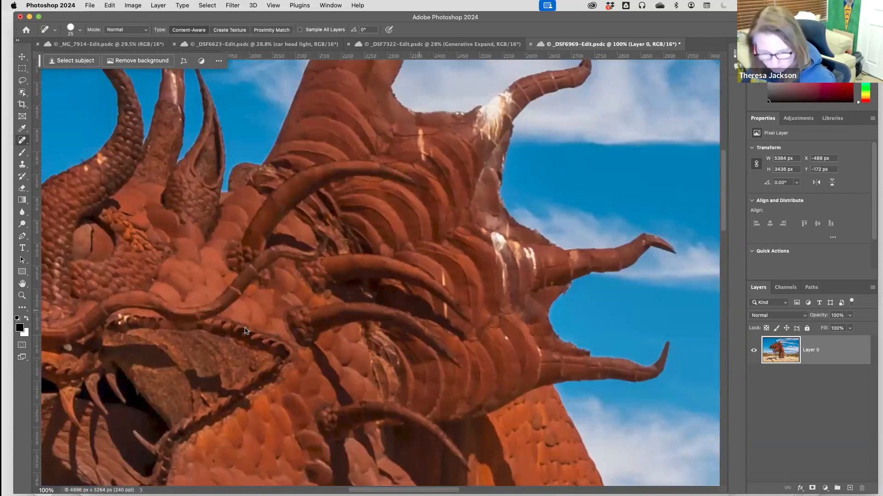
{"action": "scroll", "coordinate": [231, 337], "scroll_direction": "down", "scroll_amount": 5}
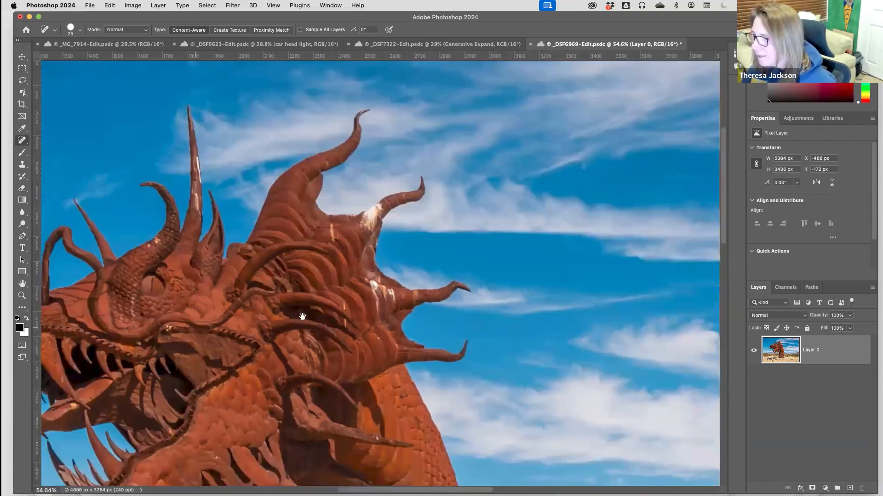
{"action": "scroll", "coordinate": [300, 327], "scroll_direction": "down", "scroll_amount": 5}
{"action": "scroll", "coordinate": [300, 326], "scroll_direction": "left", "scroll_amount": 4}
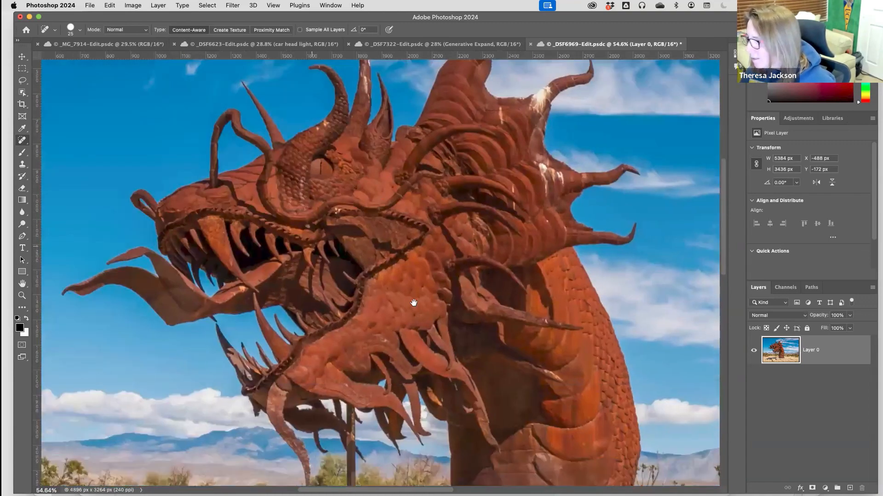
{"action": "scroll", "coordinate": [289, 298], "scroll_direction": "right", "scroll_amount": 10}
{"action": "scroll", "coordinate": [288, 298], "scroll_direction": "down", "scroll_amount": 3}
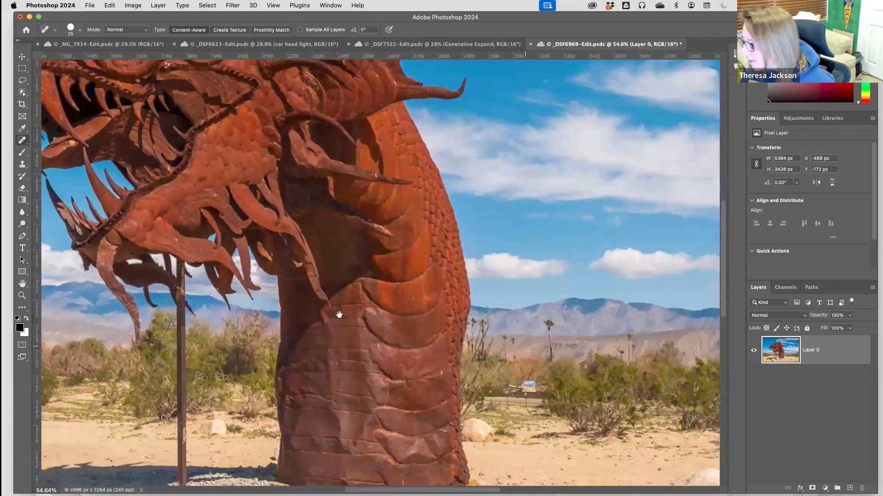
Try to heal away the colorful sign, posts and road beside the sculpture with a size 67 Spot Healing Brush, and undo it.
{"action": "scroll", "coordinate": [321, 321], "scroll_direction": "up", "scroll_amount": 5}
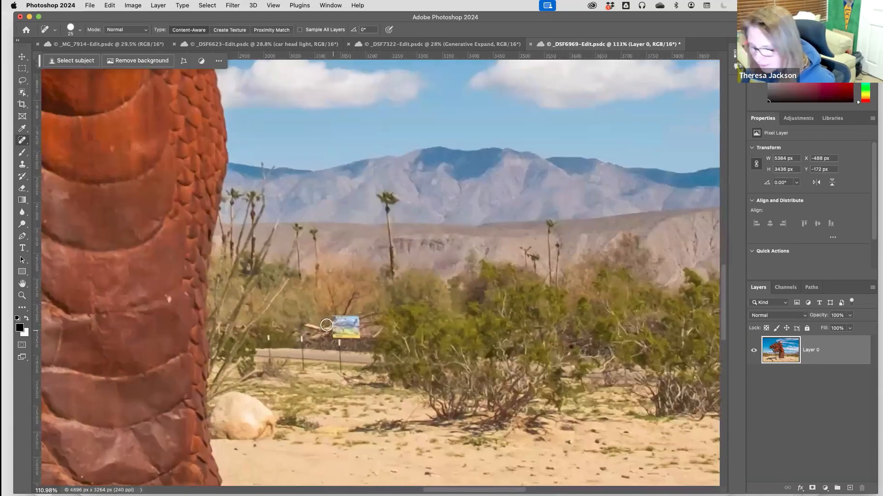
{"action": "mouse_move", "coordinate": [323, 336]}
{"action": "left_mouse_down"}
{"action": "mouse_move", "coordinate": [336, 326]}
{"action": "mouse_move", "coordinate": [396, 342]}
{"action": "mouse_move", "coordinate": [349, 373]}
{"action": "mouse_move", "coordinate": [268, 363]}
{"action": "mouse_move", "coordinate": [283, 340]}
{"action": "mouse_move", "coordinate": [253, 351]}
{"action": "mouse_move", "coordinate": [266, 357]}
{"action": "mouse_move", "coordinate": [239, 356]}
{"action": "left_mouse_up"}
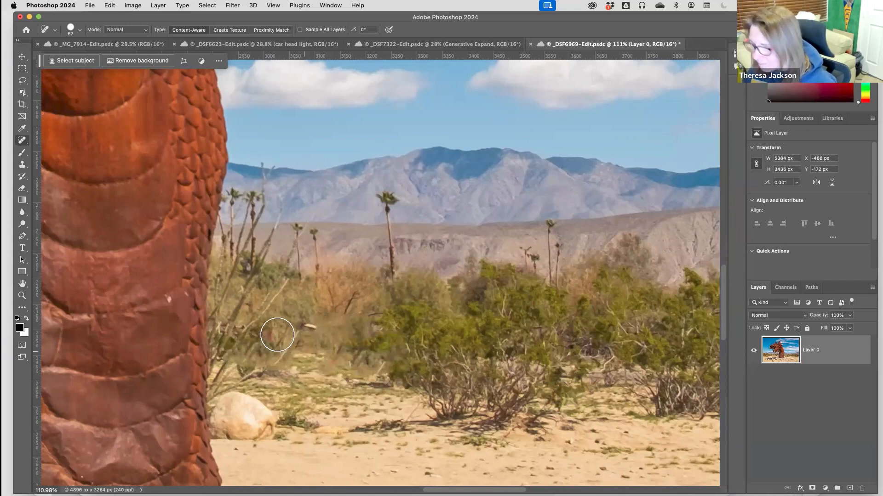
{"action": "left_click_drag", "start_coordinate": [269, 335], "coordinate": [243, 340]}
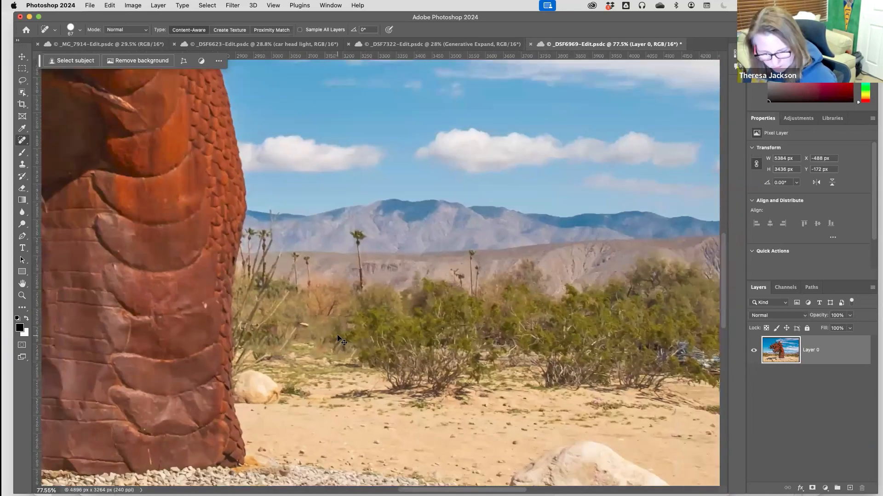
{"action": "key", "text": "super+z"}
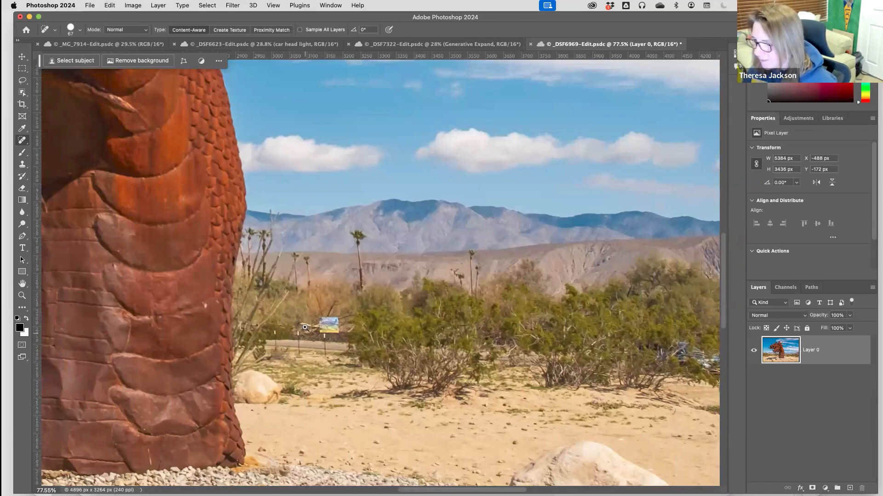
Expand the application window to fill the display and switch from the Spot Healing Brush to the Remove Tool.
{"action": "left_click_drag", "start_coordinate": [313, 323], "coordinate": [319, 323]}
{"action": "left_click", "coordinate": [9, 139]}
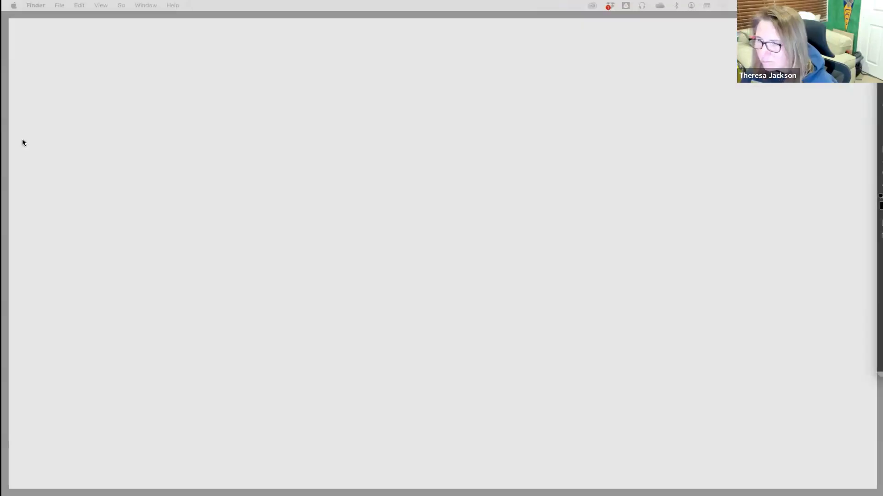
{"action": "left_click", "coordinate": [30, 142]}
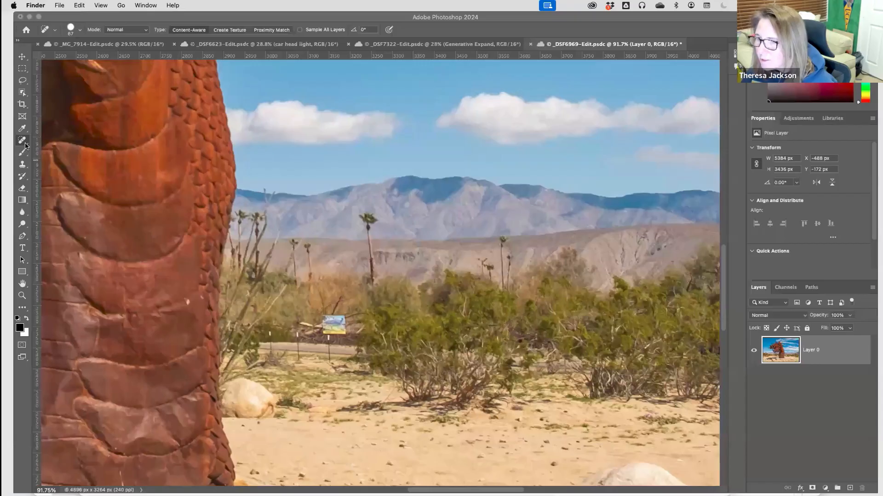
{"action": "left_click", "coordinate": [36, 17]}
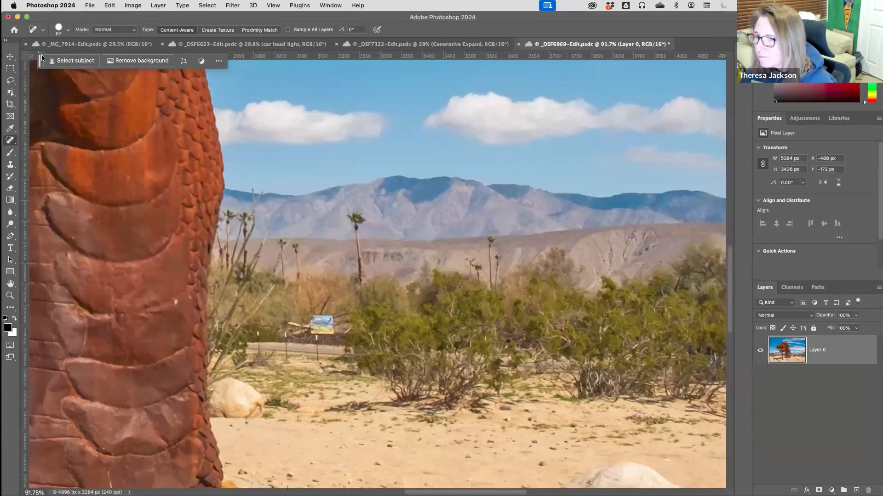
{"action": "right_click", "coordinate": [12, 142]}
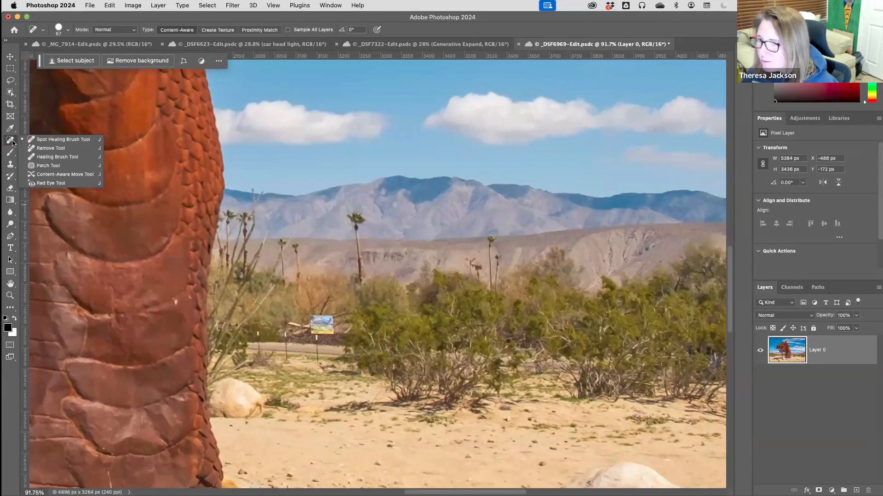
{"action": "left_click", "coordinate": [39, 148]}
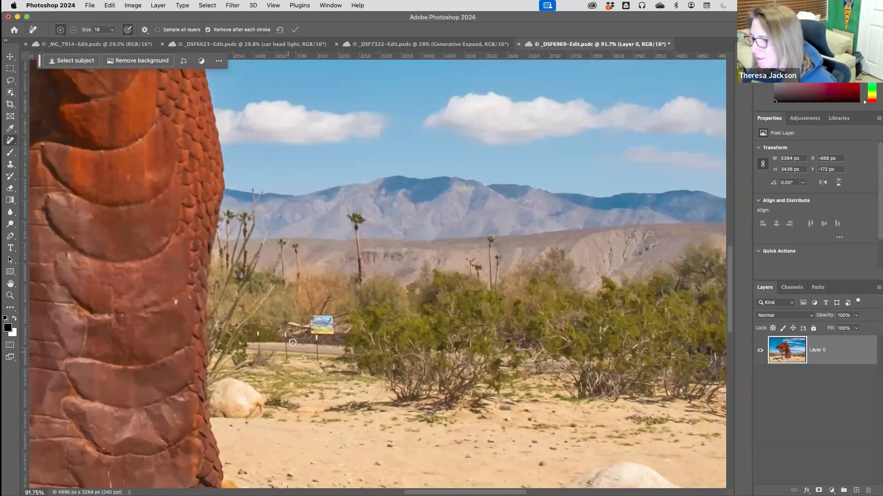
Remove the colorful sign, the roadside posts, the road strip and the leftover blue patch beside the sculpture using the Remove Tool at size 45.
{"action": "left_click_drag", "start_coordinate": [294, 338], "coordinate": [295, 341]}
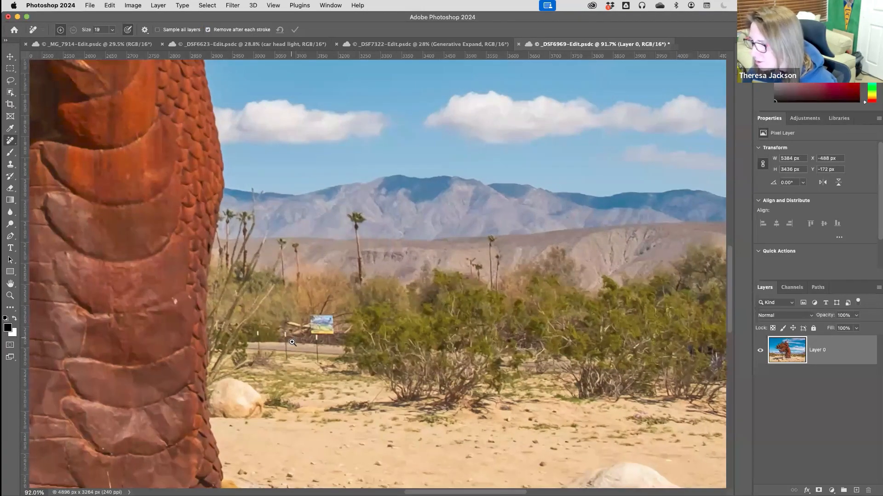
{"action": "scroll", "coordinate": [292, 343], "scroll_direction": "up", "scroll_amount": 3}
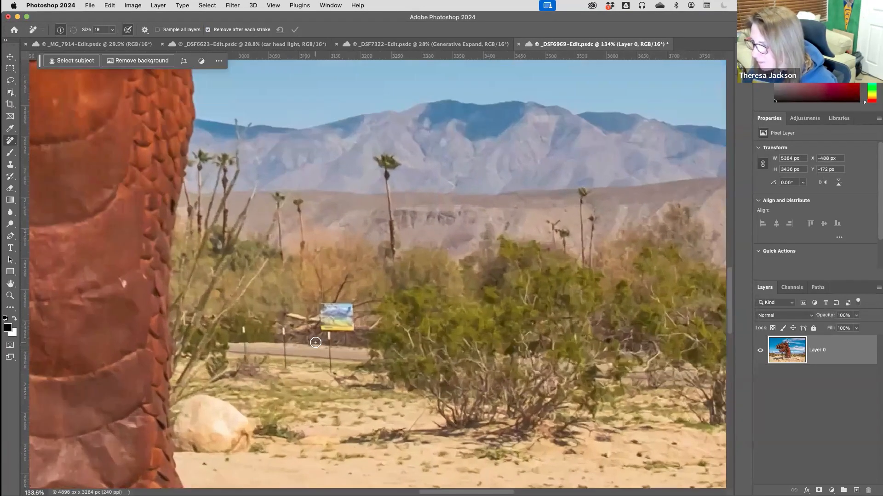
{"action": "key", "text": "bracketright"}
{"action": "key", "text": "bracketright"}
{"action": "key", "text": "bracketright"}
{"action": "mouse_move", "coordinate": [322, 333]}
{"action": "left_mouse_down"}
{"action": "mouse_move", "coordinate": [346, 329]}
{"action": "mouse_move", "coordinate": [329, 308]}
{"action": "mouse_move", "coordinate": [342, 305]}
{"action": "mouse_move", "coordinate": [318, 312]}
{"action": "mouse_move", "coordinate": [315, 325]}
{"action": "mouse_move", "coordinate": [343, 323]}
{"action": "mouse_move", "coordinate": [330, 330]}
{"action": "mouse_move", "coordinate": [366, 334]}
{"action": "mouse_move", "coordinate": [381, 352]}
{"action": "left_mouse_up"}
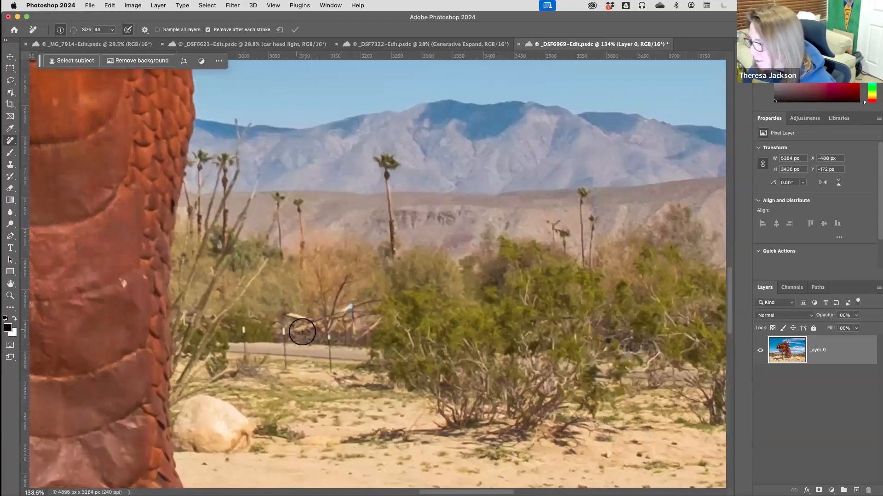
{"action": "mouse_move", "coordinate": [221, 332]}
{"action": "left_mouse_down"}
{"action": "mouse_move", "coordinate": [335, 343]}
{"action": "mouse_move", "coordinate": [193, 354]}
{"action": "mouse_move", "coordinate": [230, 365]}
{"action": "mouse_move", "coordinate": [377, 367]}
{"action": "left_mouse_up"}
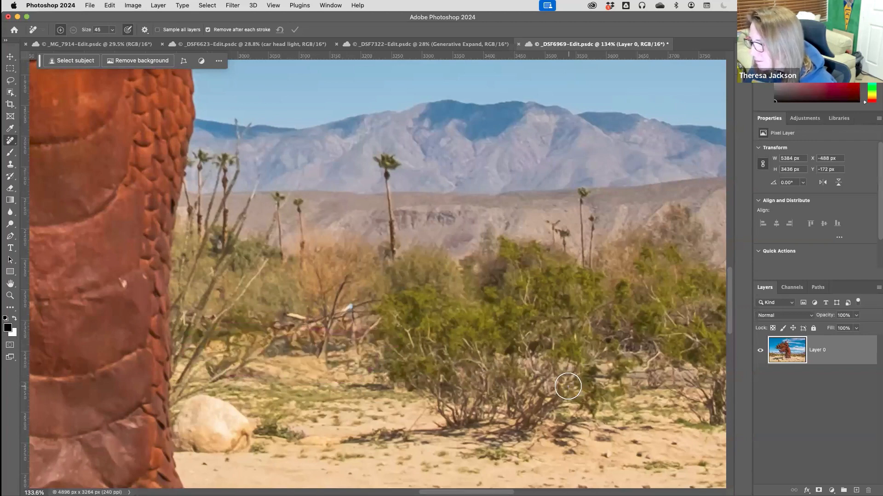
{"action": "mouse_move", "coordinate": [355, 305]}
{"action": "left_mouse_down"}
{"action": "mouse_move", "coordinate": [346, 308]}
{"action": "mouse_move", "coordinate": [382, 309]}
{"action": "left_mouse_up"}
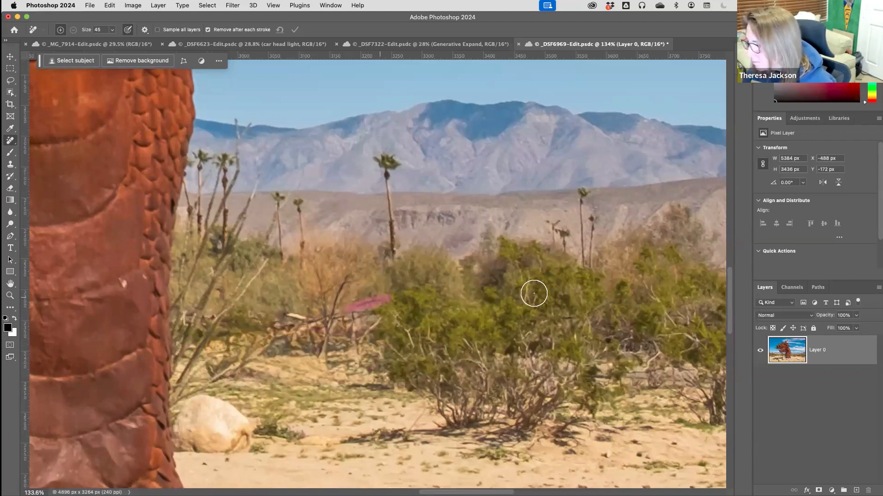
Remove the blue parked car showing through the bush nearer the sculpture with the Remove Tool.
{"action": "left_click_drag", "start_coordinate": [578, 365], "coordinate": [167, 309]}
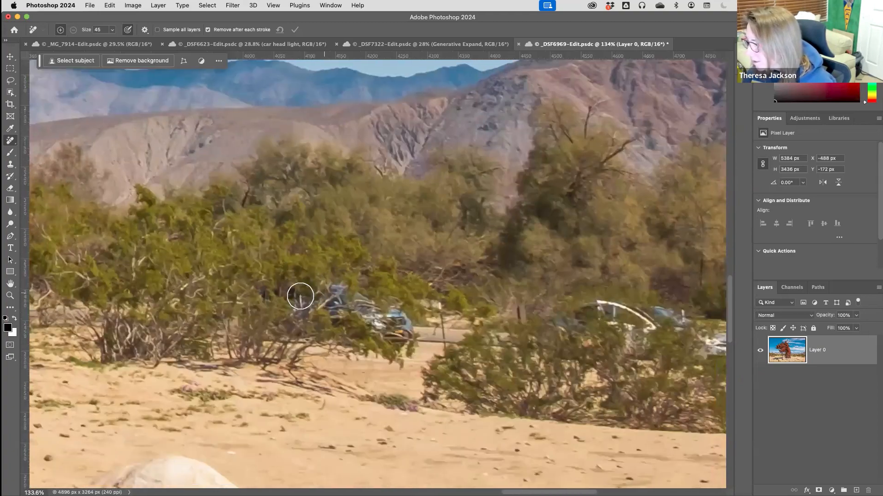
{"action": "left_click_drag", "start_coordinate": [300, 295], "coordinate": [305, 299]}
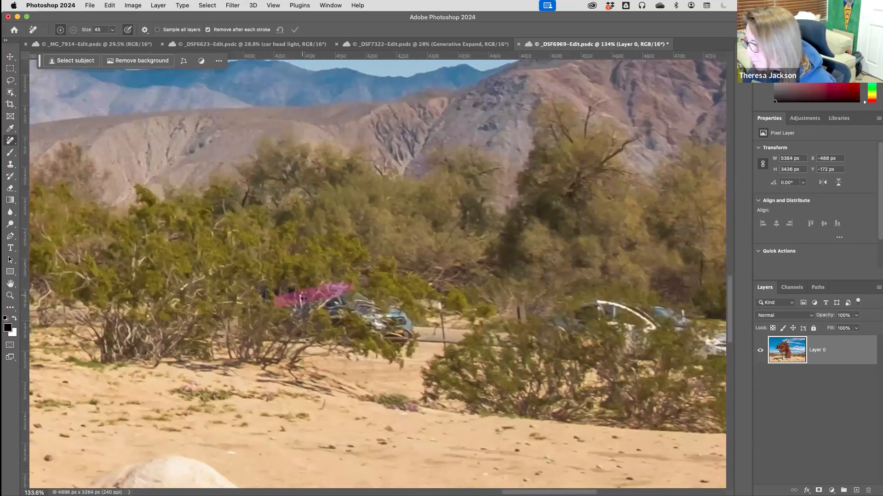
{"action": "mouse_move", "coordinate": [265, 306]}
{"action": "left_mouse_down"}
{"action": "mouse_move", "coordinate": [359, 303]}
{"action": "mouse_move", "coordinate": [247, 318]}
{"action": "mouse_move", "coordinate": [409, 339]}
{"action": "mouse_move", "coordinate": [365, 334]}
{"action": "mouse_move", "coordinate": [357, 302]}
{"action": "mouse_move", "coordinate": [376, 303]}
{"action": "mouse_move", "coordinate": [331, 299]}
{"action": "left_mouse_up"}
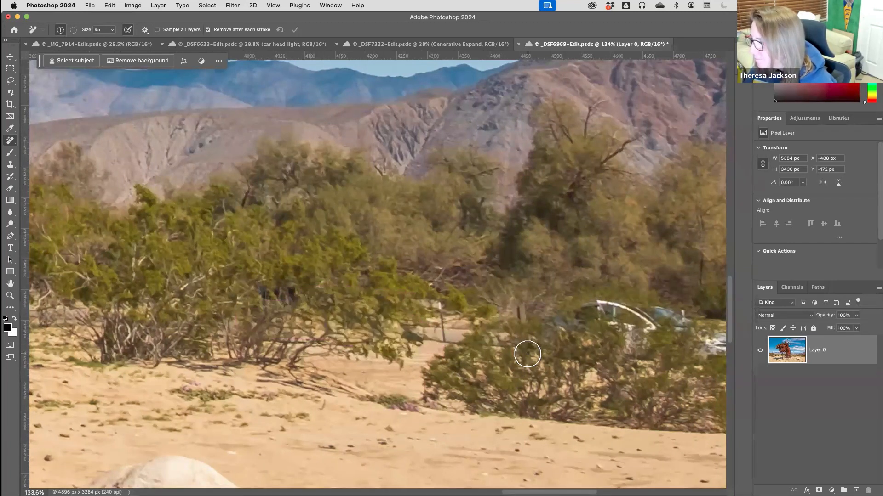
Remove the fence post between the bushes and the white car behind the far-right bush with the Remove Tool.
{"action": "mouse_move", "coordinate": [437, 311]}
{"action": "left_mouse_down"}
{"action": "mouse_move", "coordinate": [428, 340]}
{"action": "mouse_move", "coordinate": [476, 333]}
{"action": "left_mouse_up"}
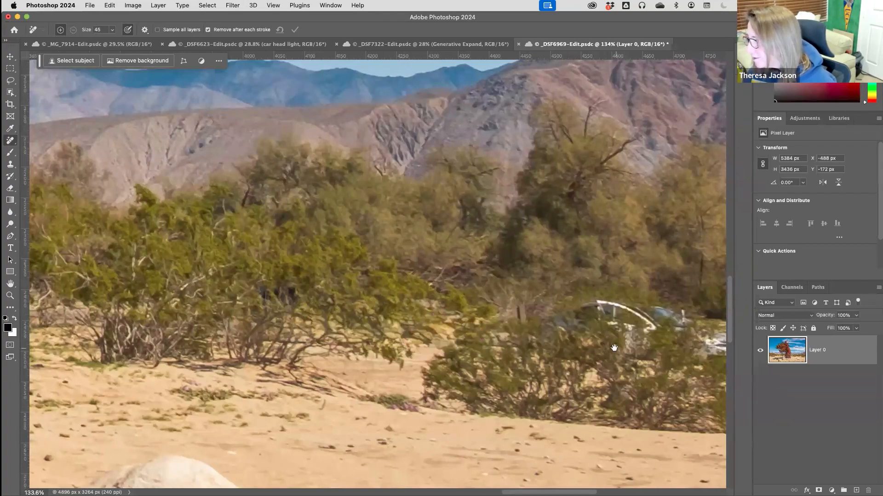
{"action": "scroll", "coordinate": [617, 345], "scroll_direction": "right", "scroll_amount": 10}
{"action": "left_click_drag", "start_coordinate": [416, 292], "coordinate": [354, 289]}
{"action": "mouse_move", "coordinate": [272, 293]}
{"action": "left_mouse_down"}
{"action": "mouse_move", "coordinate": [411, 294]}
{"action": "mouse_move", "coordinate": [380, 306]}
{"action": "mouse_move", "coordinate": [429, 324]}
{"action": "mouse_move", "coordinate": [368, 348]}
{"action": "mouse_move", "coordinate": [390, 322]}
{"action": "mouse_move", "coordinate": [393, 299]}
{"action": "mouse_move", "coordinate": [416, 297]}
{"action": "mouse_move", "coordinate": [499, 327]}
{"action": "mouse_move", "coordinate": [458, 342]}
{"action": "mouse_move", "coordinate": [494, 345]}
{"action": "mouse_move", "coordinate": [526, 306]}
{"action": "mouse_move", "coordinate": [518, 329]}
{"action": "mouse_move", "coordinate": [506, 320]}
{"action": "mouse_move", "coordinate": [525, 328]}
{"action": "mouse_move", "coordinate": [537, 368]}
{"action": "left_mouse_up"}
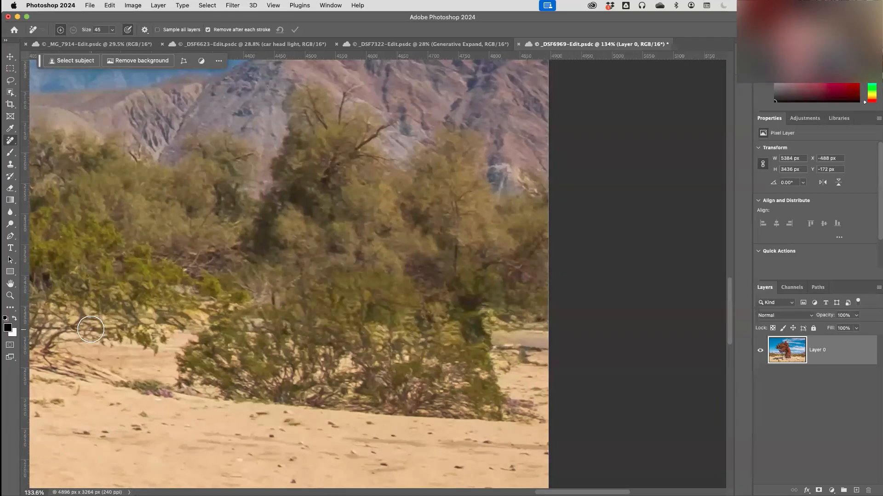
{"action": "key", "text": "super+0"}
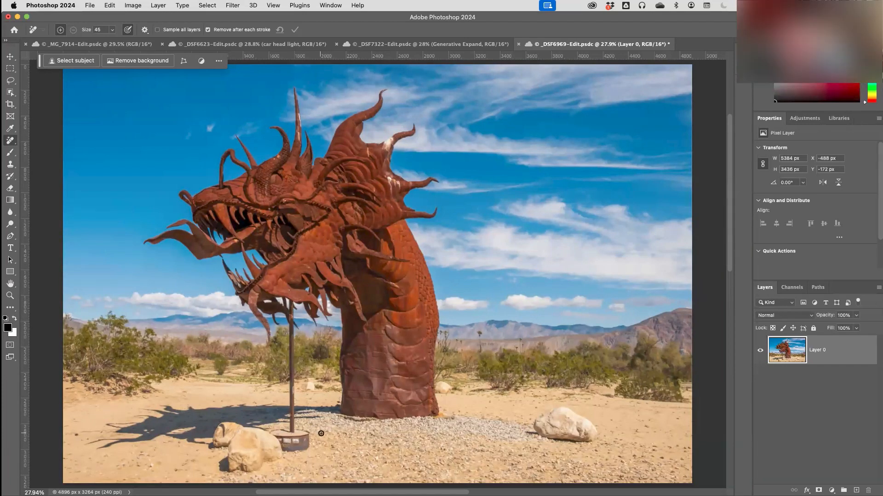
Enlarge the Remove Tool brush to size 90 and remove the large pale boulder on the ground right of the sculpture.
{"action": "scroll", "coordinate": [287, 325], "scroll_direction": "up", "scroll_amount": 5}
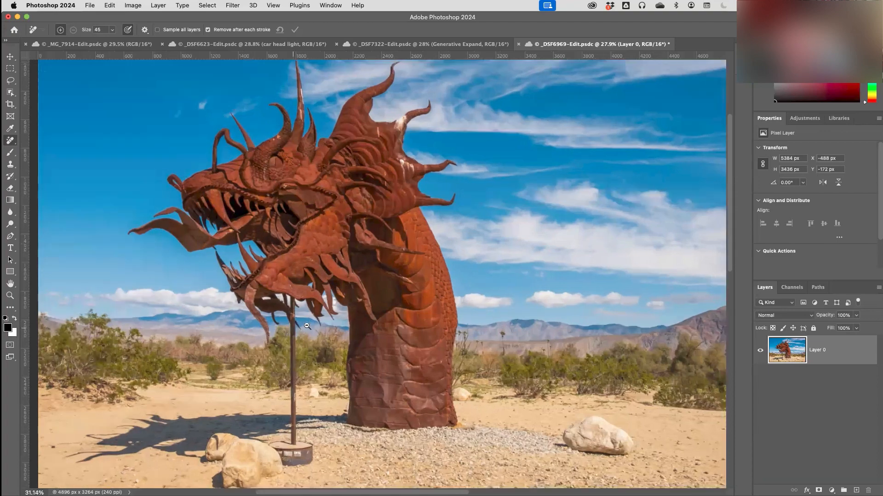
{"action": "scroll", "coordinate": [214, 287], "scroll_direction": "down", "scroll_amount": 5}
{"action": "scroll", "coordinate": [214, 287], "scroll_direction": "right", "scroll_amount": 5}
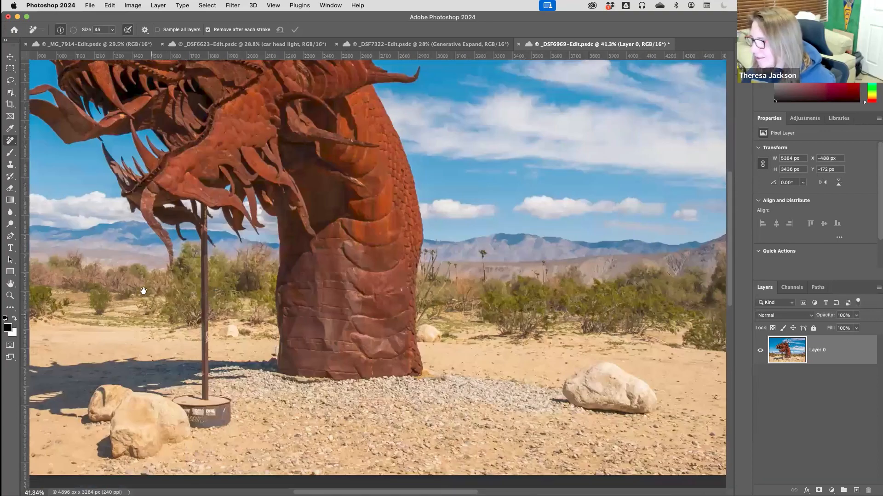
{"action": "scroll", "coordinate": [390, 328], "scroll_direction": "right", "scroll_amount": 4}
{"action": "scroll", "coordinate": [390, 327], "scroll_direction": "up", "scroll_amount": 1}
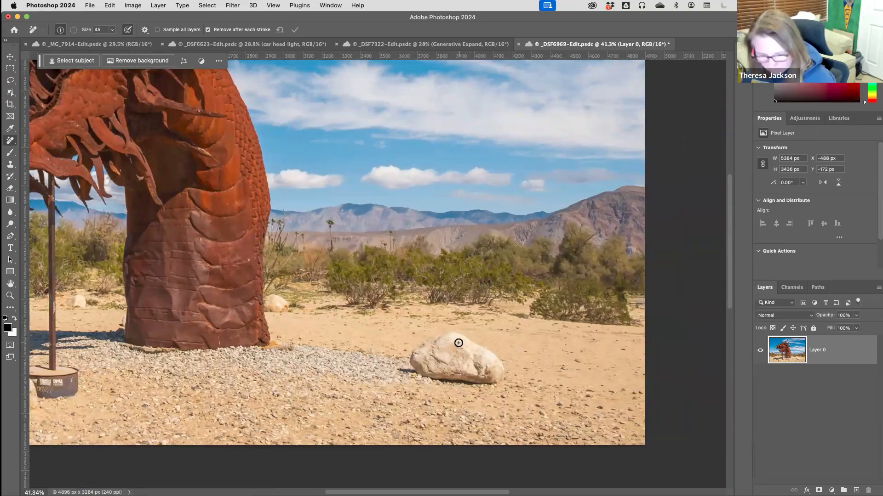
{"action": "key", "text": "bracketright"}
{"action": "key", "text": "bracketright"}
{"action": "key", "text": "bracketright"}
{"action": "key", "text": "bracketright"}
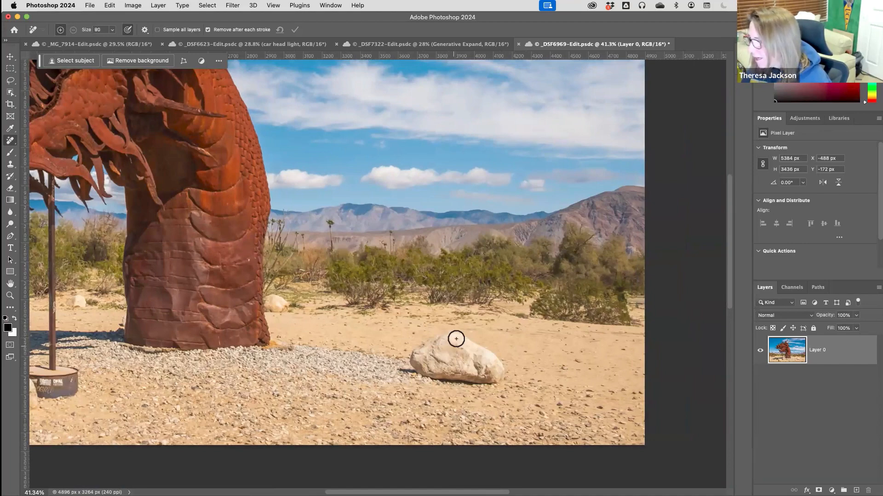
{"action": "key", "text": "bracketright"}
{"action": "mouse_move", "coordinate": [463, 331]}
{"action": "left_mouse_down"}
{"action": "mouse_move", "coordinate": [424, 337]}
{"action": "mouse_move", "coordinate": [402, 360]}
{"action": "mouse_move", "coordinate": [457, 381]}
{"action": "mouse_move", "coordinate": [500, 382]}
{"action": "mouse_move", "coordinate": [501, 360]}
{"action": "mouse_move", "coordinate": [455, 335]}
{"action": "left_mouse_up"}
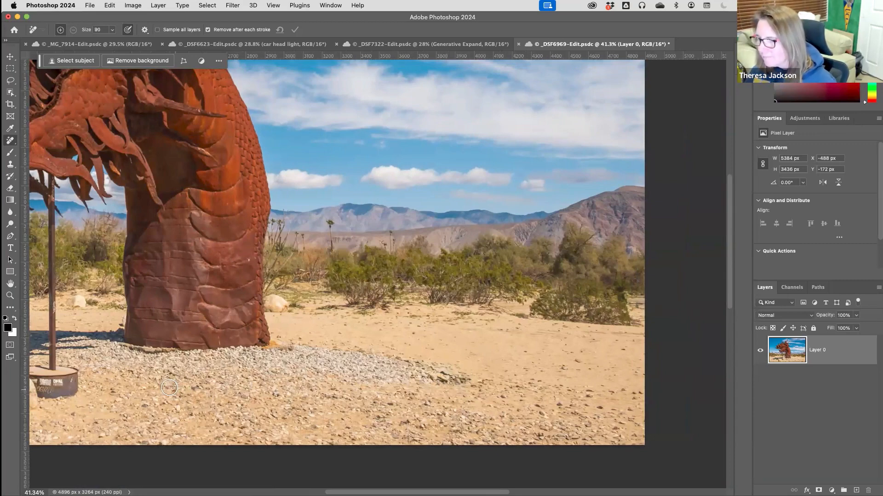
Remove the metal support pole under the dragon's jaw with the Remove Tool, from the chin down to its round base.
{"action": "scroll", "coordinate": [238, 370], "scroll_direction": "left", "scroll_amount": 8}
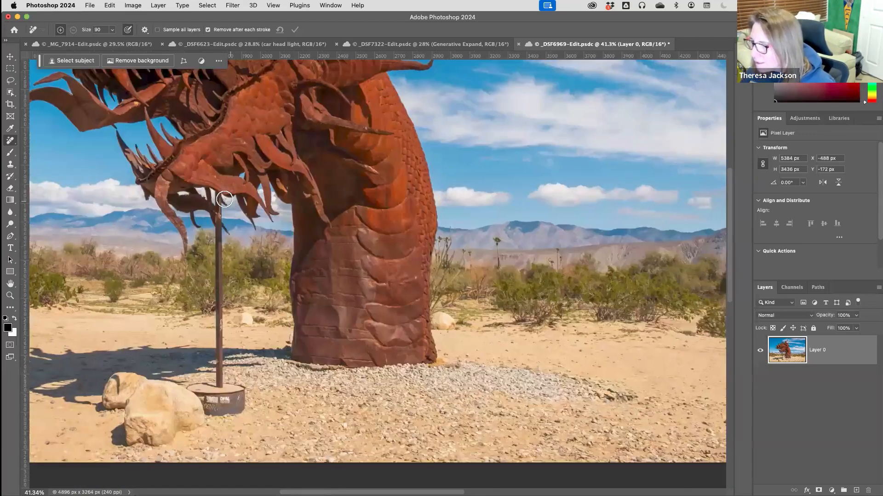
{"action": "left_click_drag", "start_coordinate": [218, 198], "coordinate": [217, 228]}
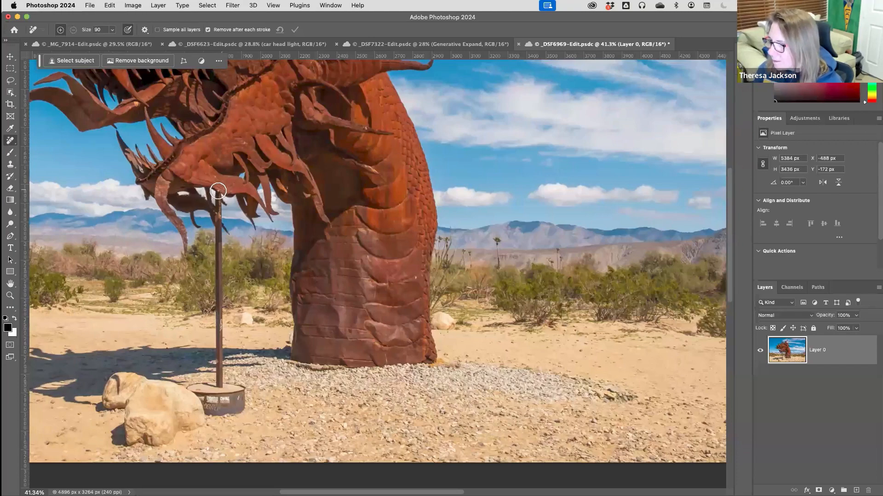
{"action": "mouse_move", "coordinate": [217, 189]}
{"action": "left_mouse_down"}
{"action": "mouse_move", "coordinate": [221, 345]}
{"action": "mouse_move", "coordinate": [217, 387]}
{"action": "mouse_move", "coordinate": [203, 389]}
{"action": "left_mouse_up"}
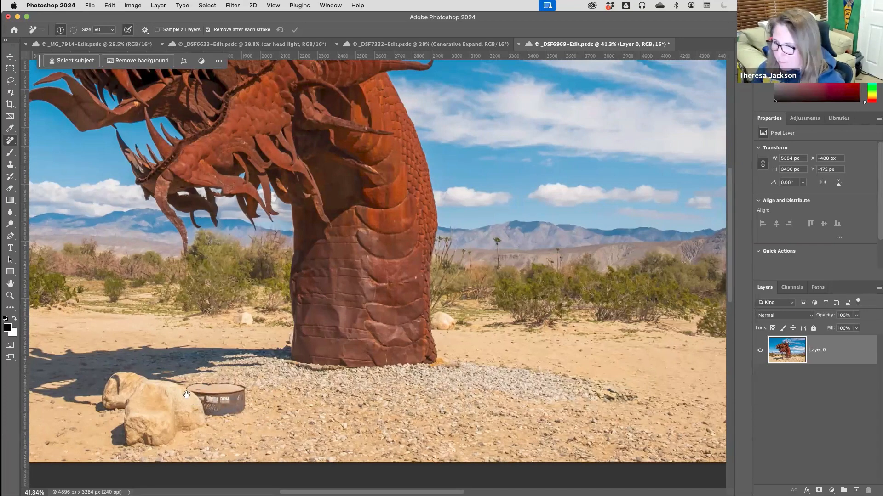
Remove the round metal base and the two boulders beside it with the Remove Tool.
{"action": "scroll", "coordinate": [242, 335], "scroll_direction": "left", "scroll_amount": 3}
{"action": "scroll", "coordinate": [241, 335], "scroll_direction": "down", "scroll_amount": 2}
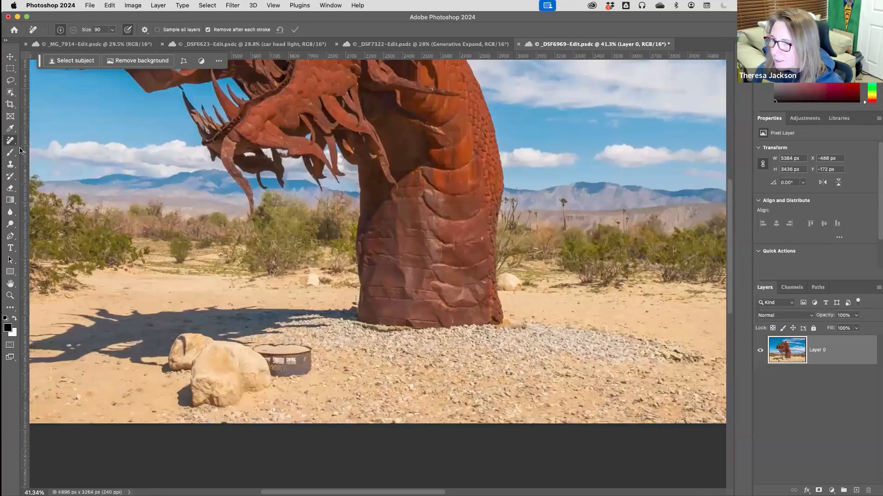
{"action": "right_click", "coordinate": [15, 145]}
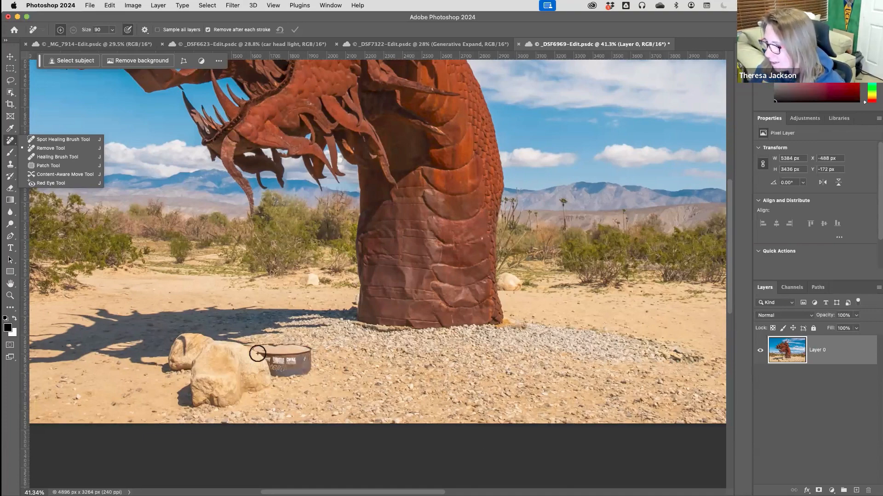
{"action": "mouse_move", "coordinate": [255, 344]}
{"action": "left_mouse_down"}
{"action": "mouse_move", "coordinate": [196, 333]}
{"action": "mouse_move", "coordinate": [179, 339]}
{"action": "mouse_move", "coordinate": [163, 369]}
{"action": "mouse_move", "coordinate": [171, 392]}
{"action": "mouse_move", "coordinate": [183, 407]}
{"action": "mouse_move", "coordinate": [205, 409]}
{"action": "mouse_move", "coordinate": [318, 363]}
{"action": "left_mouse_up"}
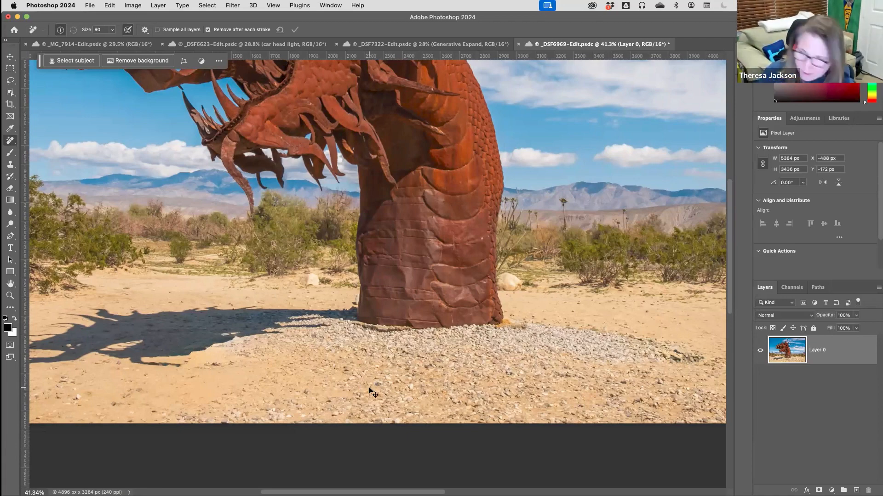
{"action": "key", "text": "super+0"}
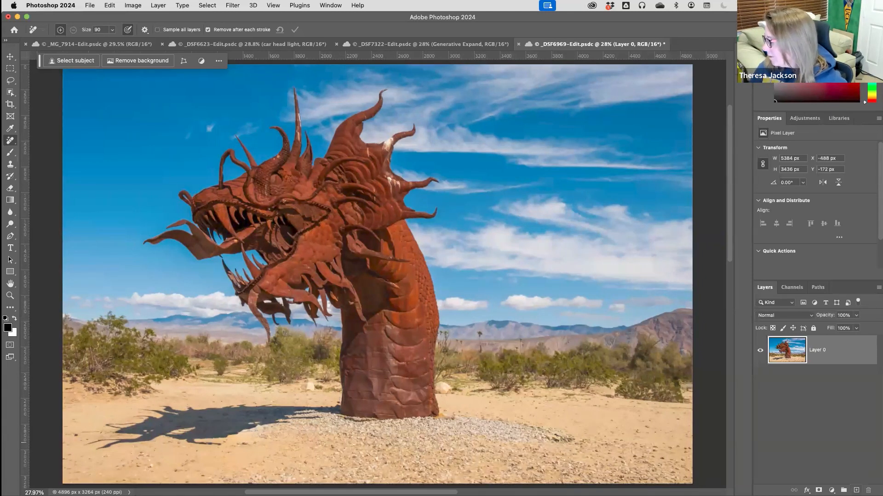
Add an empty layer, enable Sample all layers, and remove the small pale rock left of the sculpture's neck onto it.
{"action": "left_click", "coordinate": [856, 491]}
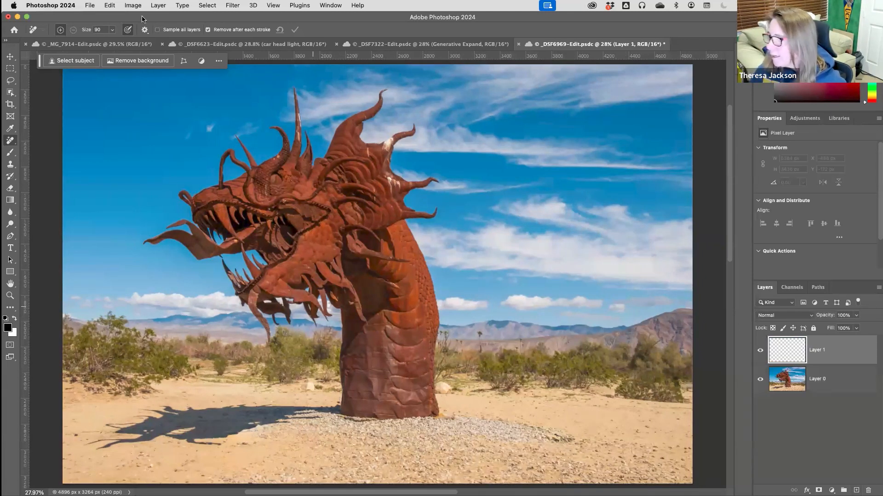
{"action": "left_click", "coordinate": [157, 30]}
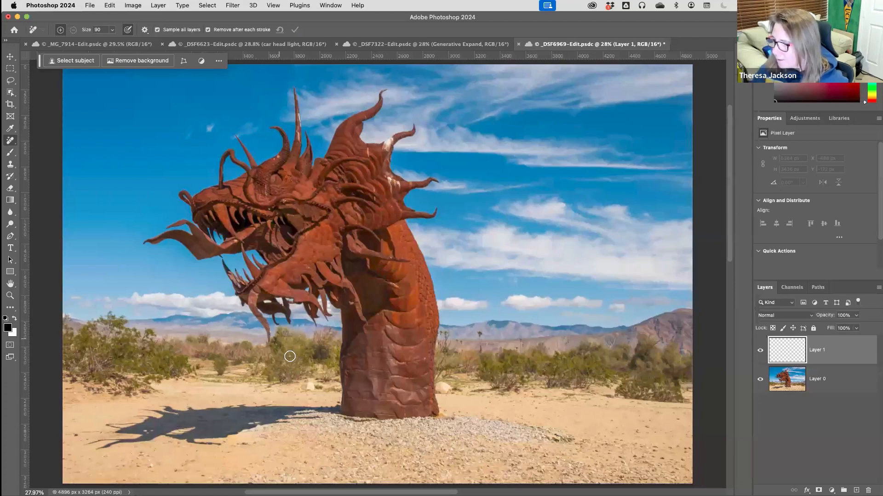
{"action": "left_click", "coordinate": [337, 385]}
{"action": "mouse_move", "coordinate": [337, 384]}
{"action": "left_mouse_down"}
{"action": "mouse_move", "coordinate": [363, 385]}
{"action": "mouse_move", "coordinate": [300, 384]}
{"action": "mouse_move", "coordinate": [313, 391]}
{"action": "mouse_move", "coordinate": [279, 383]}
{"action": "left_mouse_up"}
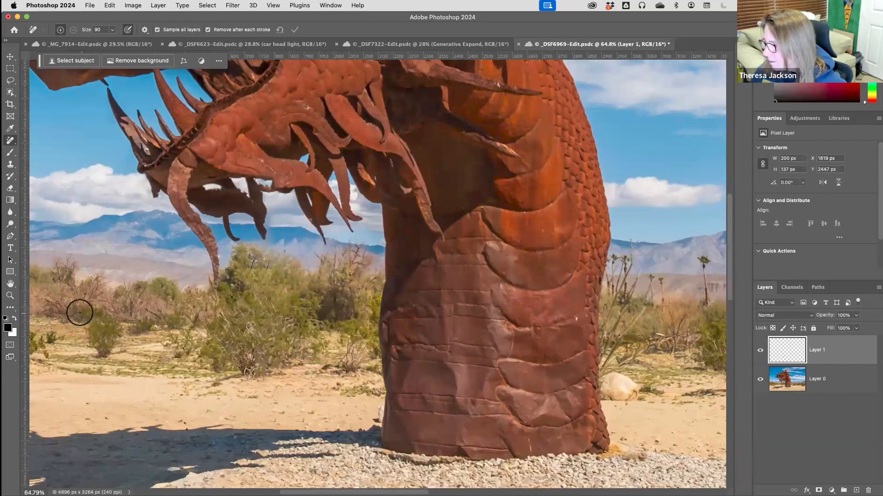
Toggle the visibility of Layer 1 and Layer 0 to compare the photo with and without the retouching layer.
{"action": "left_click", "coordinate": [760, 350]}
{"action": "left_click", "coordinate": [760, 350]}
{"action": "left_click", "coordinate": [760, 379]}
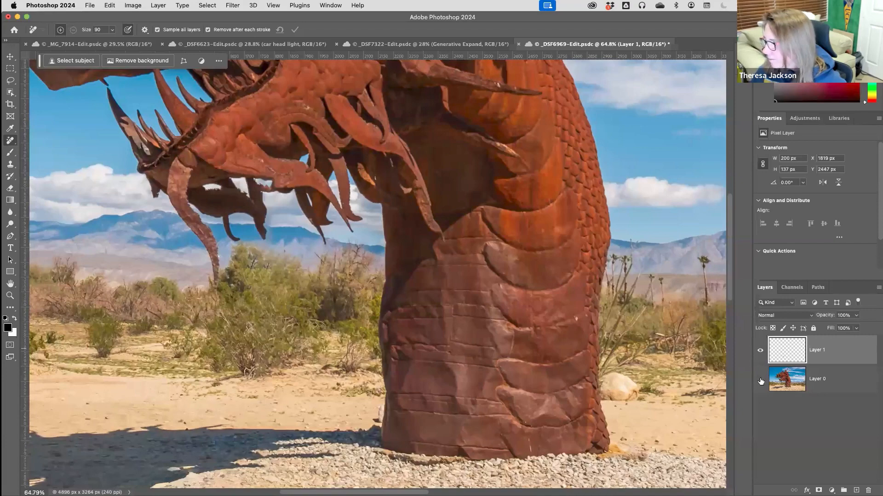
{"action": "left_click", "coordinate": [760, 380]}
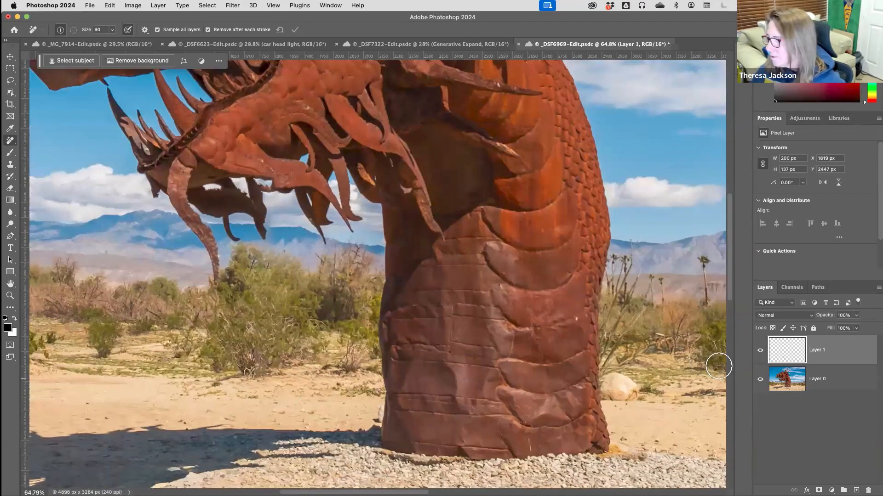
Remove the small pale rock against the right side of the sculpture's base on Layer 1, and save the document.
{"action": "left_click_drag", "start_coordinate": [662, 382], "coordinate": [540, 359]}
{"action": "left_click", "coordinate": [540, 359], "text": "super"}
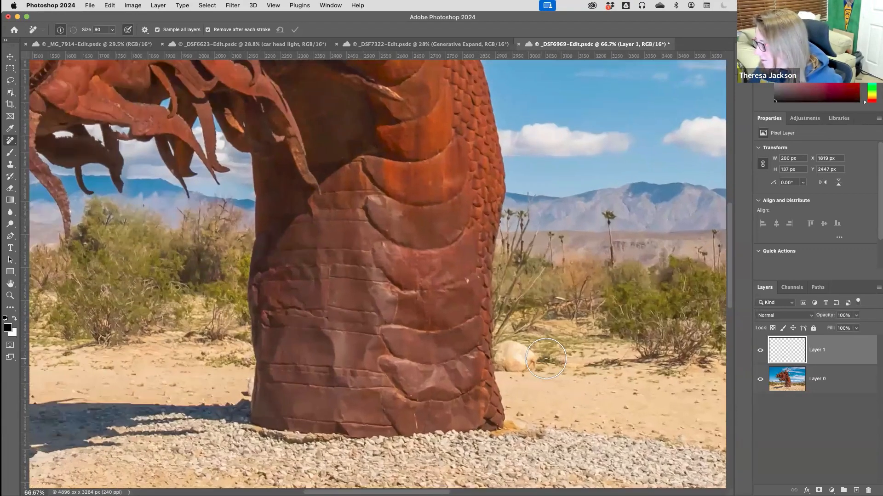
{"action": "left_click", "coordinate": [539, 356], "text": "super"}
{"action": "mouse_move", "coordinate": [484, 360]}
{"action": "left_mouse_down"}
{"action": "mouse_move", "coordinate": [513, 348]}
{"action": "mouse_move", "coordinate": [528, 361]}
{"action": "mouse_move", "coordinate": [503, 364]}
{"action": "left_mouse_up"}
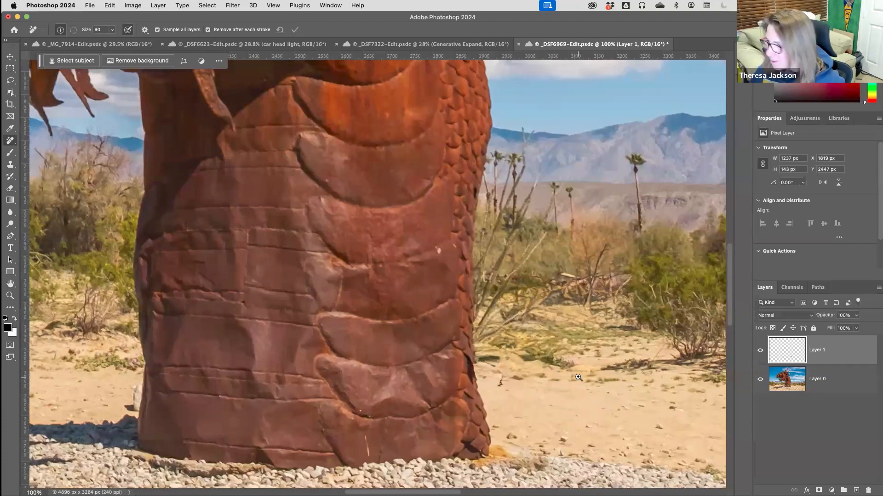
{"action": "scroll", "coordinate": [538, 374], "scroll_direction": "down", "scroll_amount": 5}
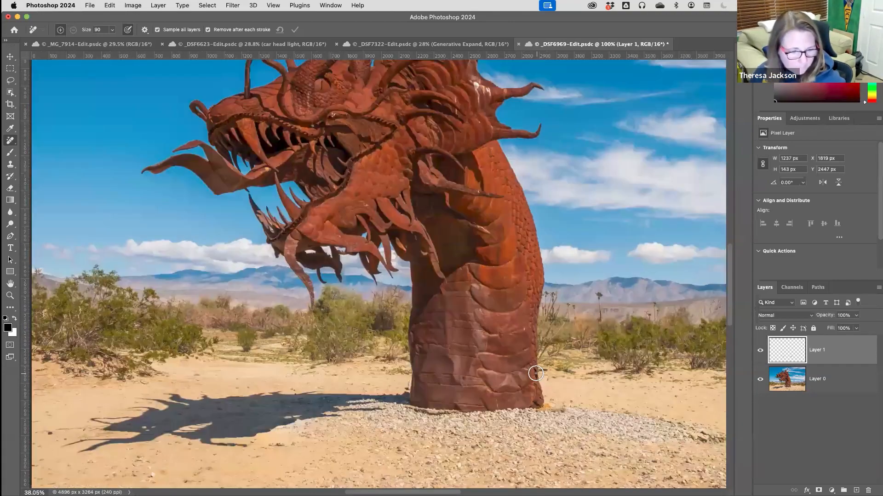
{"action": "scroll", "coordinate": [536, 374], "scroll_direction": "down", "scroll_amount": 1}
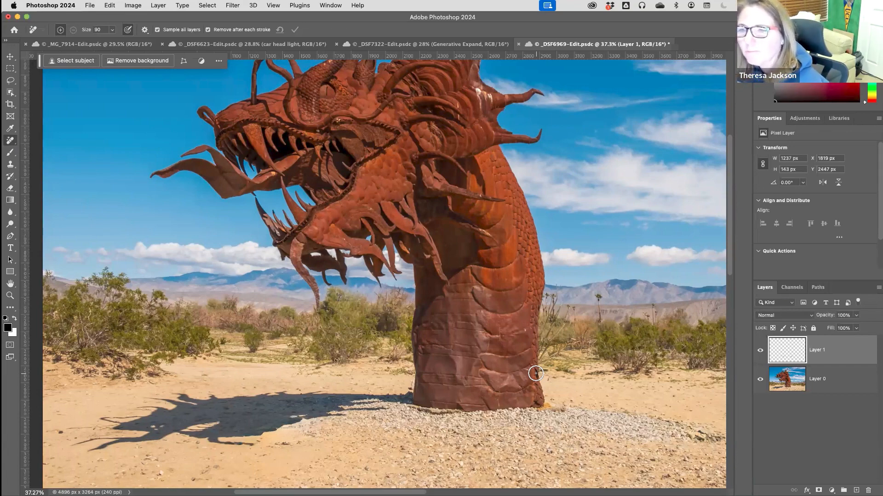
{"action": "key", "text": "super+s"}
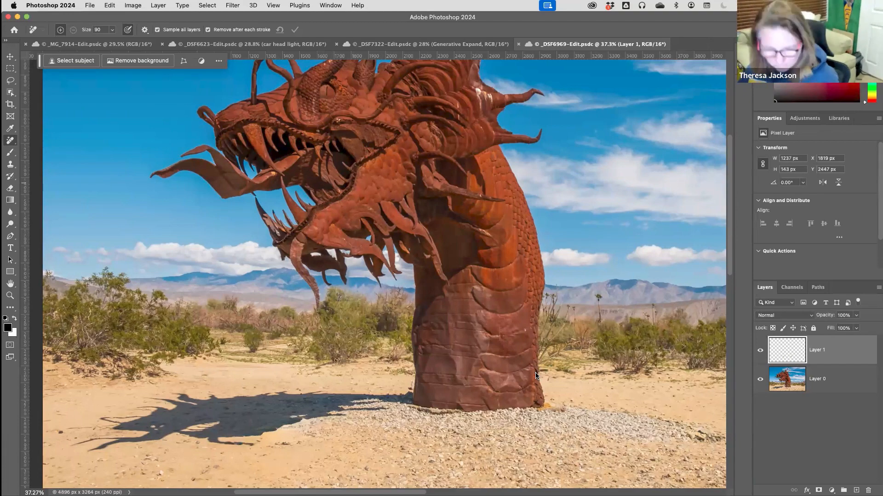
Open the cloud document T84A0590-Edit from the Photo Society Preso folder and hide the contextual task bar.
{"action": "key", "text": "super+o"}
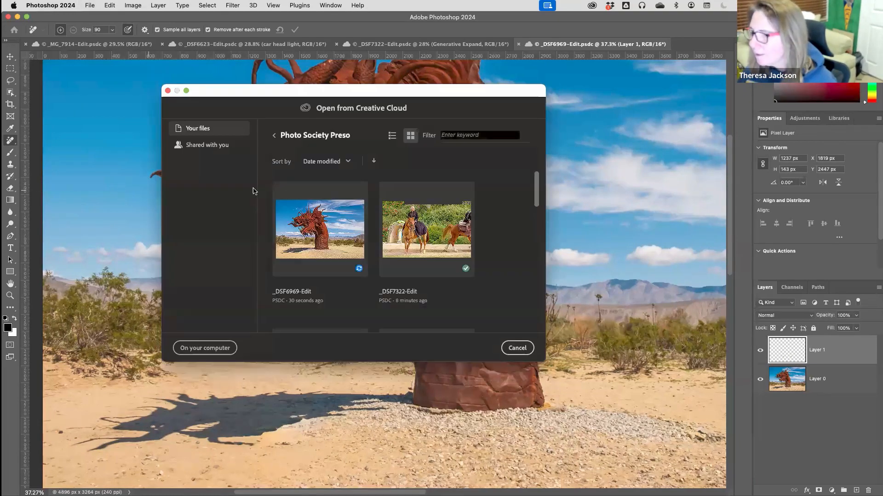
{"action": "scroll", "coordinate": [524, 253], "scroll_direction": "down", "scroll_amount": 5}
{"action": "scroll", "coordinate": [523, 248], "scroll_direction": "down", "scroll_amount": 3}
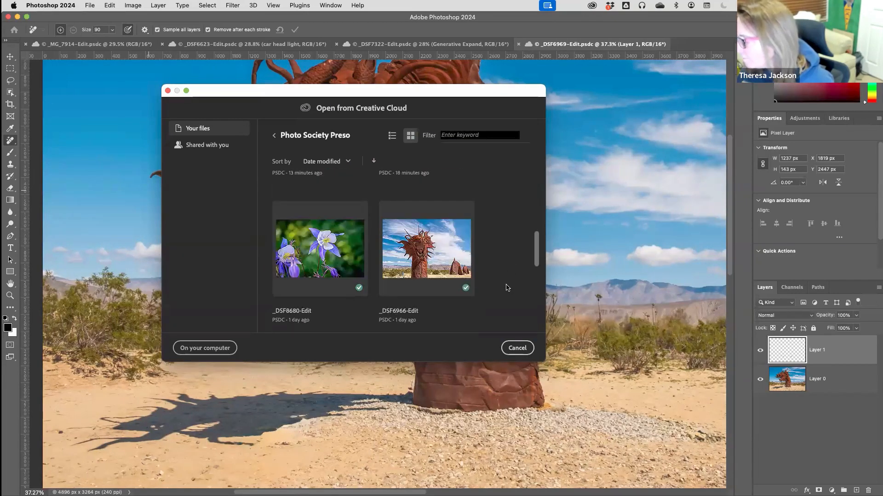
{"action": "scroll", "coordinate": [505, 294], "scroll_direction": "down", "scroll_amount": 5}
{"action": "scroll", "coordinate": [510, 303], "scroll_direction": "down", "scroll_amount": 2}
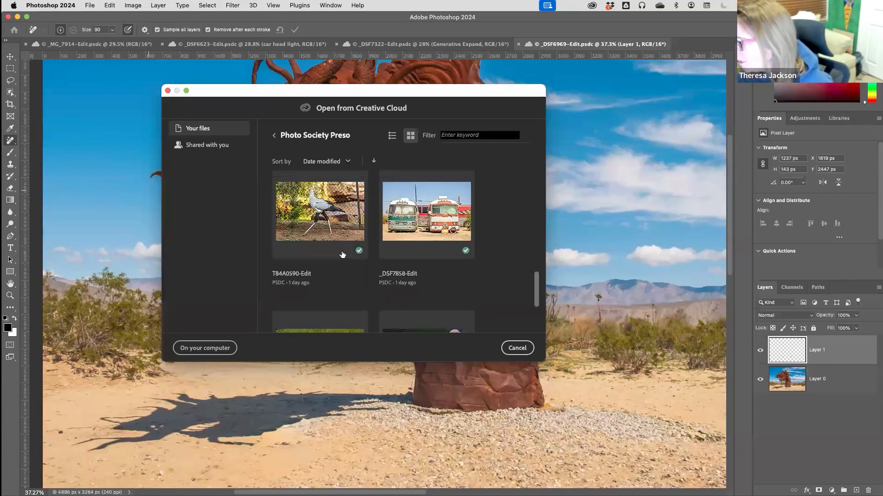
{"action": "double_click", "coordinate": [319, 228]}
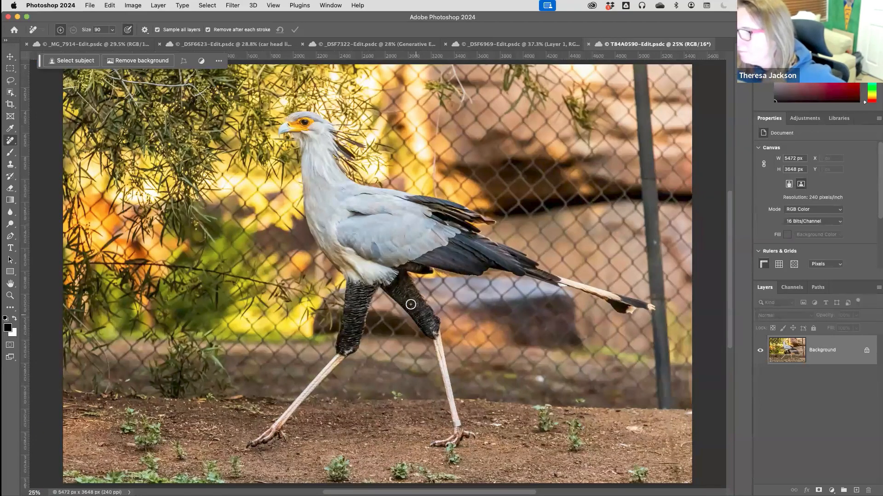
{"action": "left_click", "coordinate": [219, 61]}
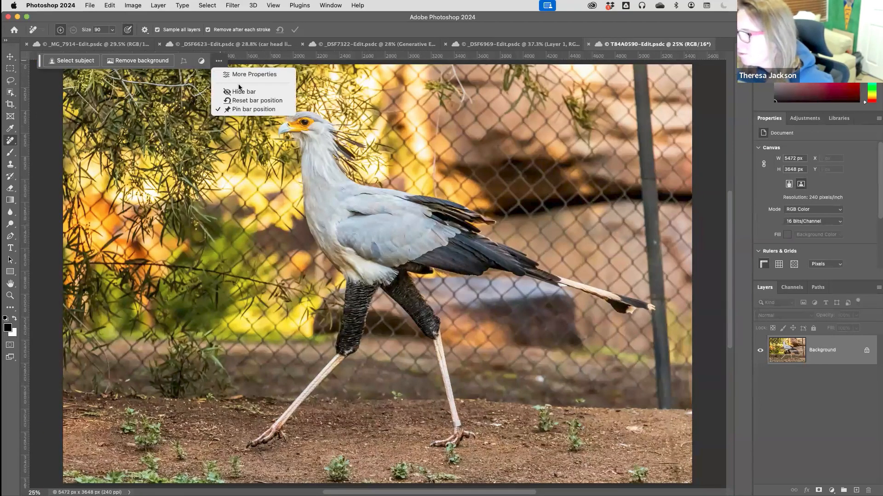
{"action": "left_click", "coordinate": [240, 95]}
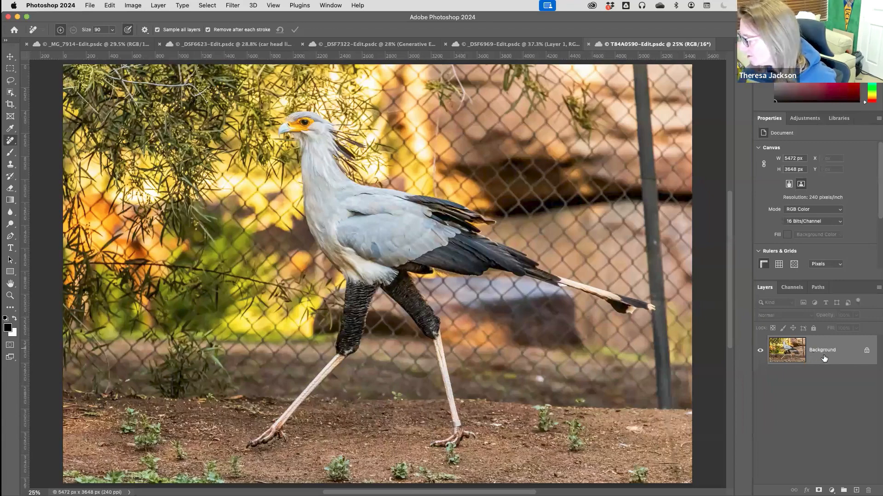
Convert the bird photo's Background layer to a smart object and open it in the Camera Raw Filter.
{"action": "left_click", "coordinate": [879, 288]}
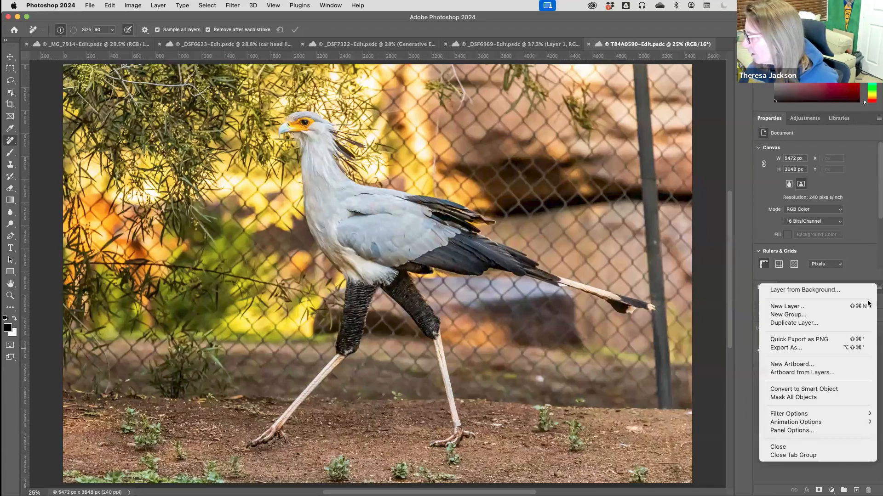
{"action": "left_click", "coordinate": [803, 391]}
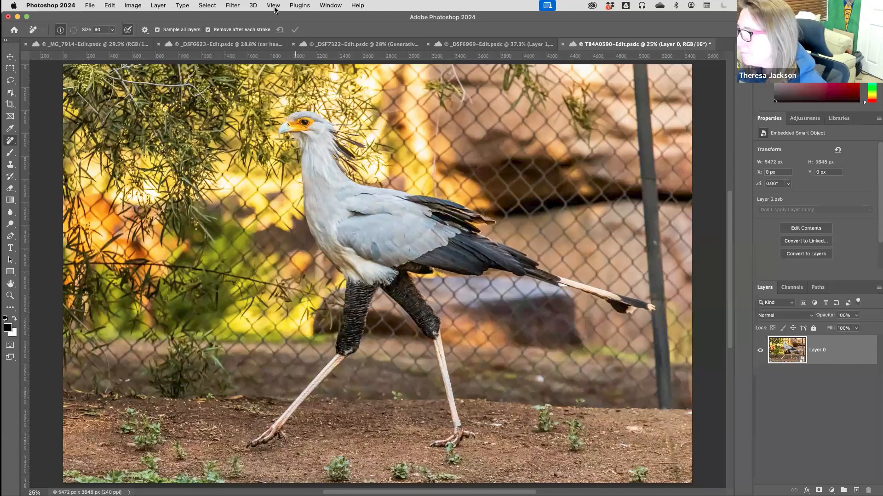
{"action": "left_click", "coordinate": [233, 6]}
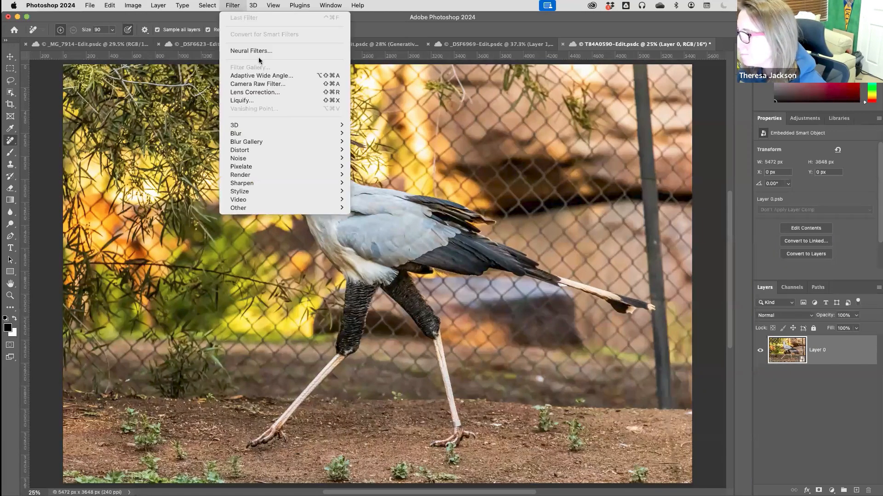
{"action": "left_click", "coordinate": [257, 84]}
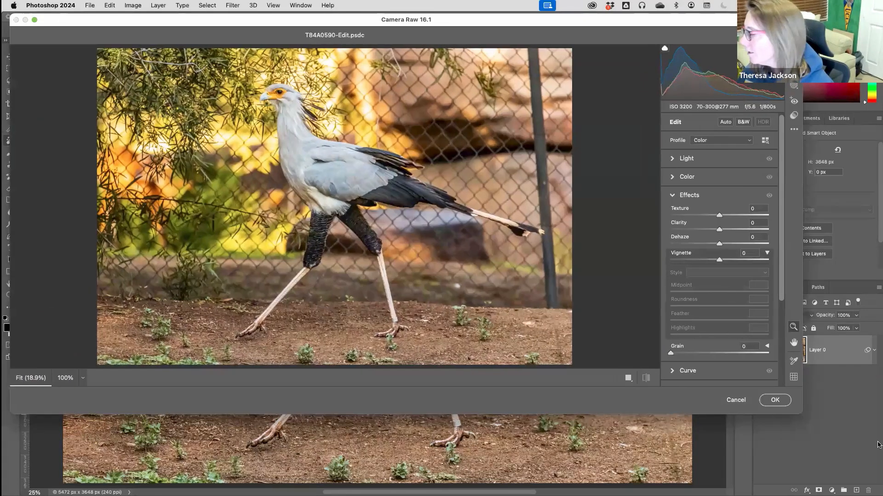
Enlarge the filter window, apply Lens Blur with a blur amount of 91, widen the focal range slightly, and confirm the filter.
{"action": "left_click_drag", "start_coordinate": [802, 415], "coordinate": [873, 485]}
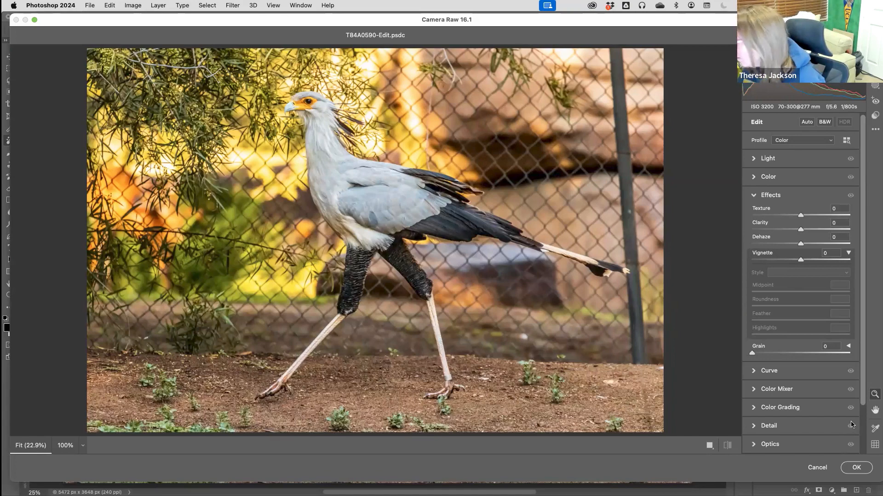
{"action": "scroll", "coordinate": [853, 418], "scroll_direction": "down", "scroll_amount": 3}
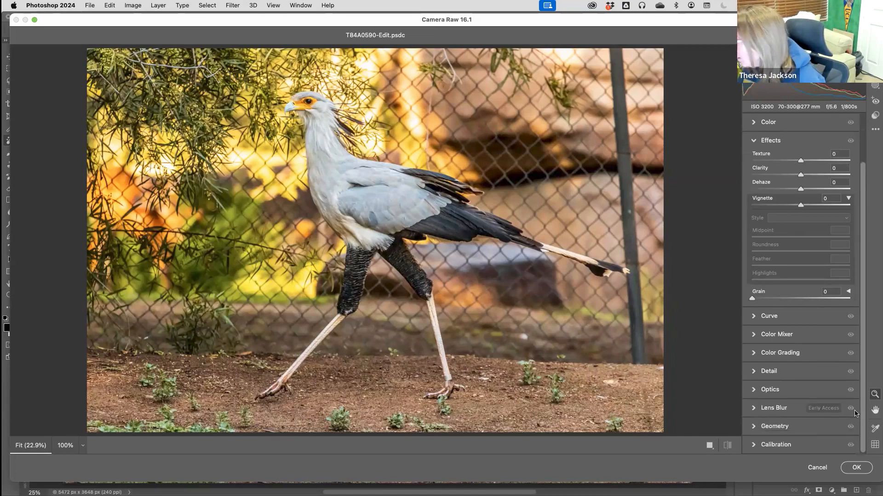
{"action": "left_click", "coordinate": [755, 408]}
{"action": "left_click", "coordinate": [754, 321]}
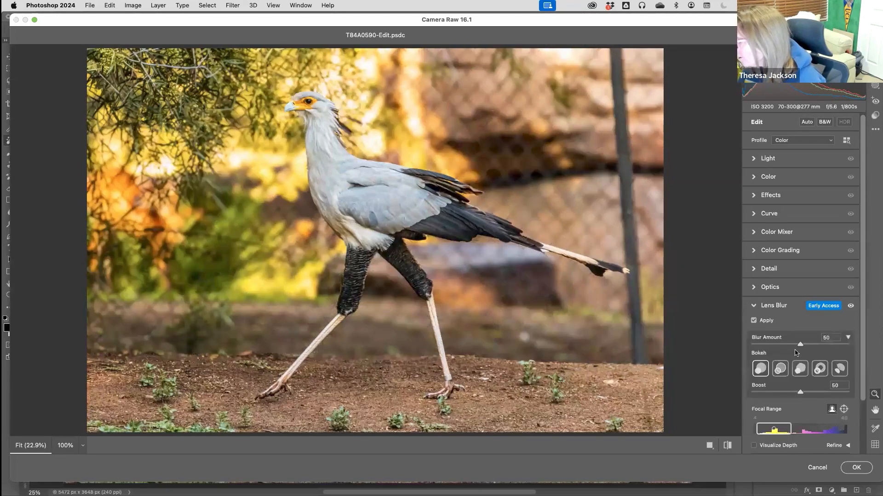
{"action": "left_click_drag", "start_coordinate": [801, 345], "coordinate": [835, 344]}
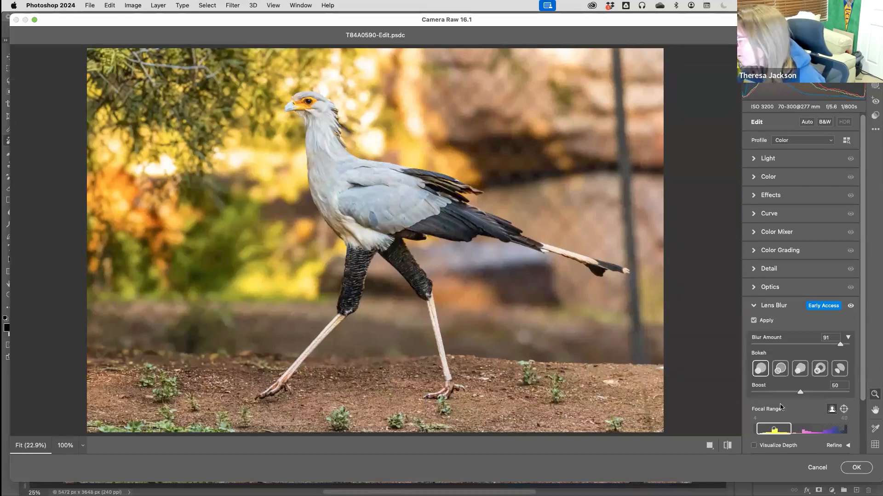
{"action": "scroll", "coordinate": [834, 383], "scroll_direction": "down", "scroll_amount": 3}
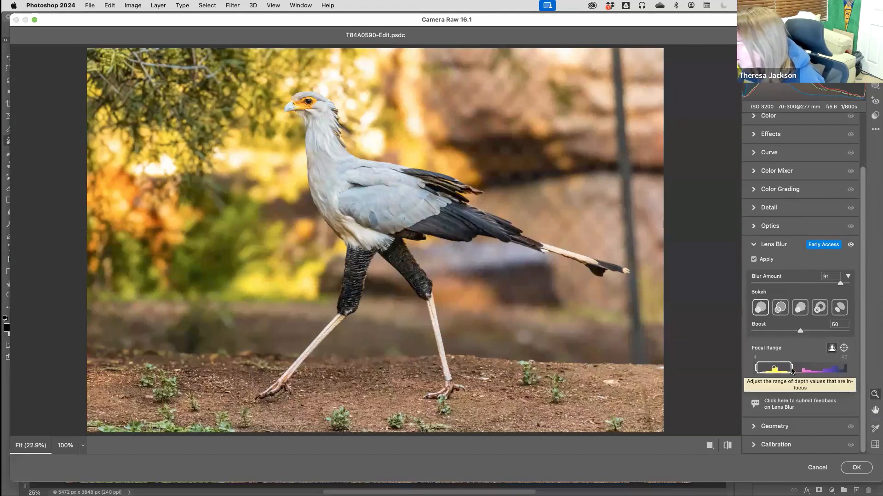
{"action": "left_click_drag", "start_coordinate": [791, 368], "coordinate": [793, 368]}
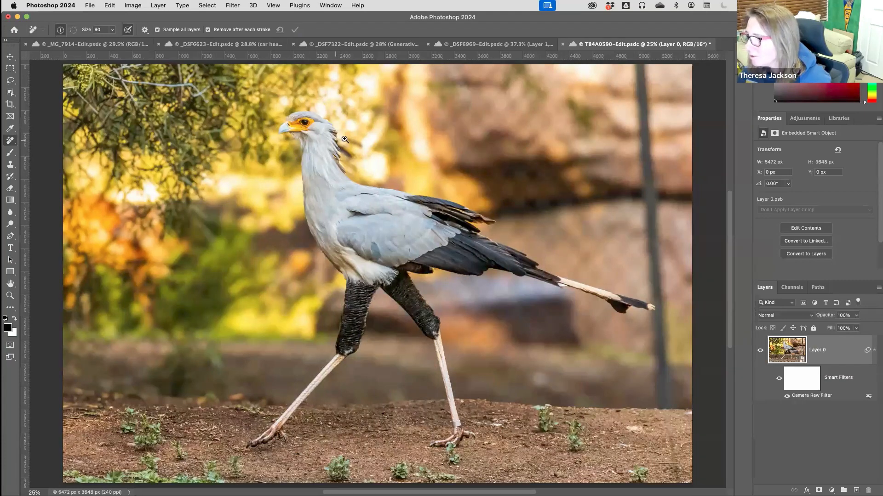
Switch to the Brush tool for work around the bird's head feathers.
{"action": "scroll", "coordinate": [340, 132], "scroll_direction": "up", "scroll_amount": 5}
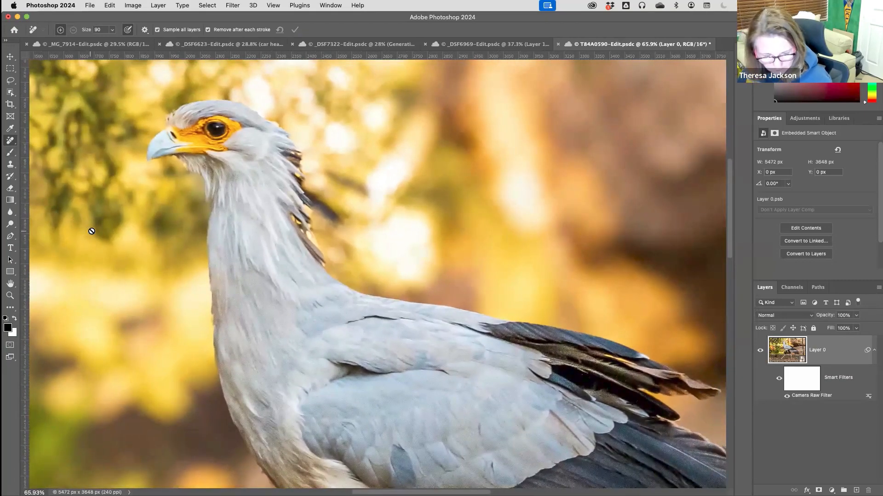
{"action": "key", "text": "b"}
{"action": "mouse_move", "coordinate": [290, 173]}
{"action": "left_mouse_down"}
{"action": "mouse_move", "coordinate": [311, 171]}
{"action": "mouse_move", "coordinate": [291, 158]}
{"action": "left_mouse_up"}
{"action": "key", "text": "super+shift+alt+n"}
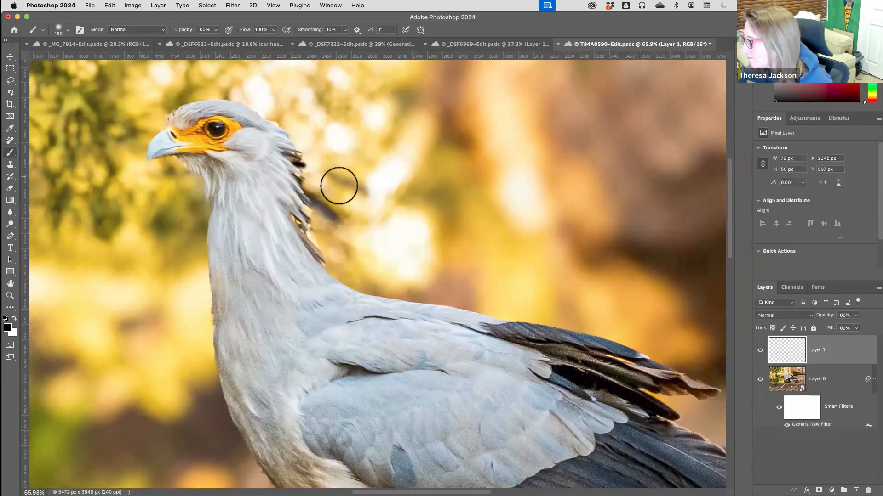
{"action": "key", "text": "BackSpace"}
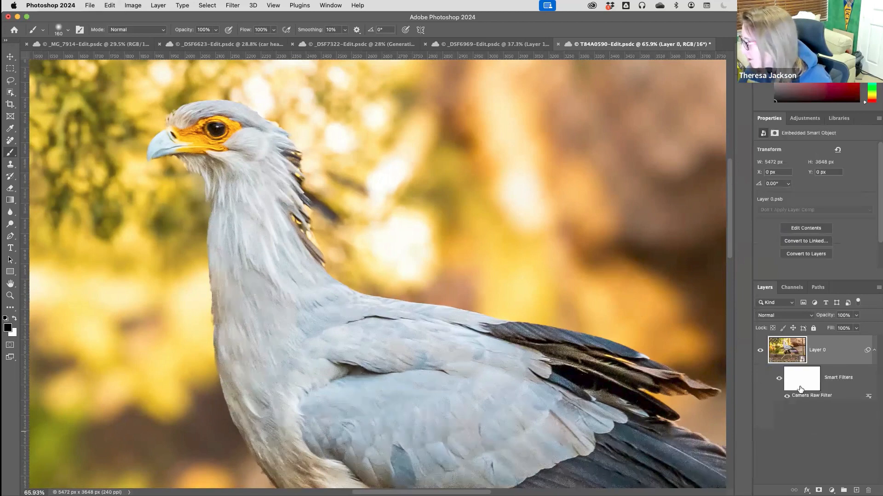
Paint black on Layer 0's smart filter mask to restore the blurred feathers behind the bird's head.
{"action": "left_click", "coordinate": [803, 381]}
{"action": "key", "text": "x"}
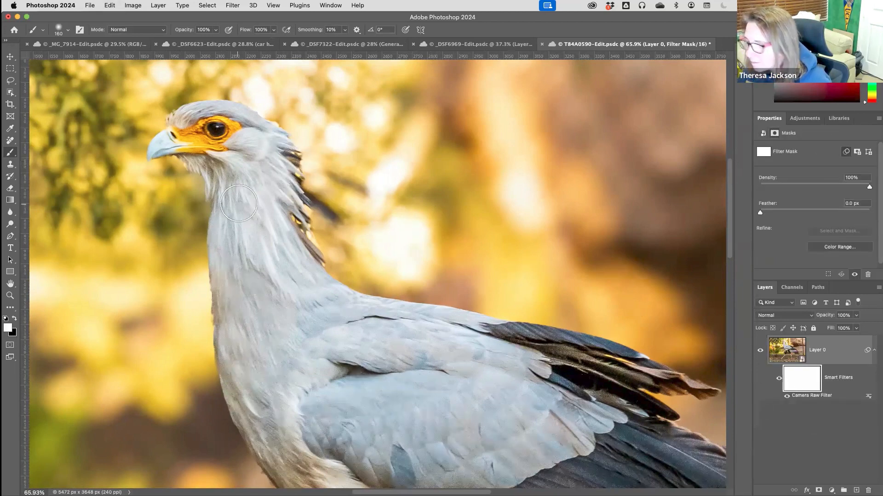
{"action": "key", "text": "x"}
{"action": "left_click_drag", "start_coordinate": [313, 169], "coordinate": [362, 190]}
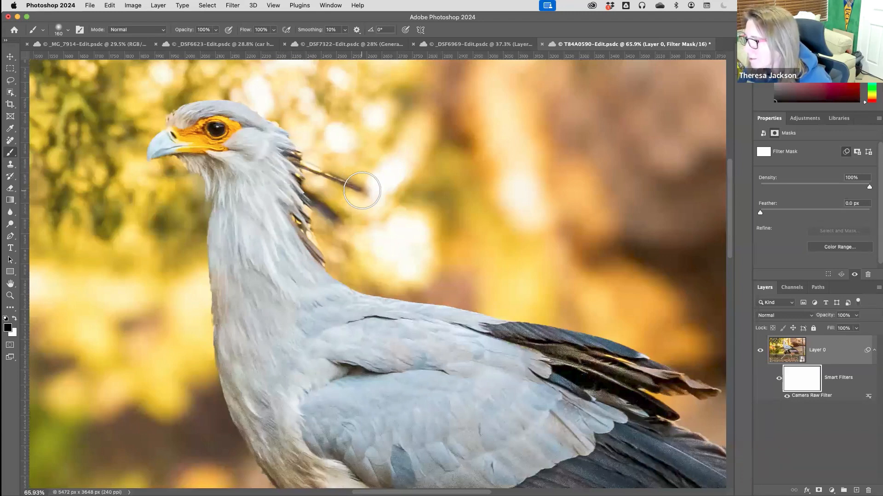
{"action": "mouse_move", "coordinate": [306, 172]}
{"action": "left_mouse_down"}
{"action": "mouse_move", "coordinate": [357, 184]}
{"action": "mouse_move", "coordinate": [302, 191]}
{"action": "mouse_move", "coordinate": [340, 216]}
{"action": "mouse_move", "coordinate": [331, 221]}
{"action": "mouse_move", "coordinate": [309, 206]}
{"action": "mouse_move", "coordinate": [339, 226]}
{"action": "left_mouse_up"}
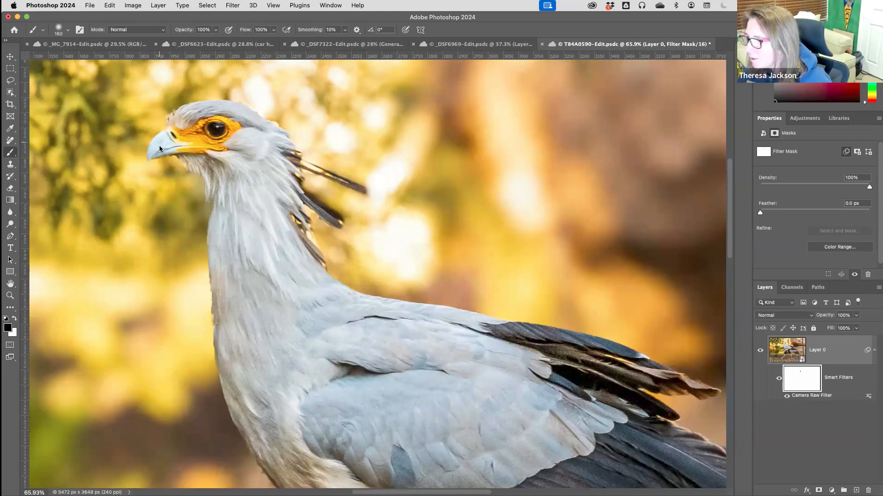
Examine the bird's body, legs and feet, as well as the whole photo, for wrongly blurred areas.
{"action": "left_click_drag", "start_coordinate": [226, 229], "coordinate": [199, 167]}
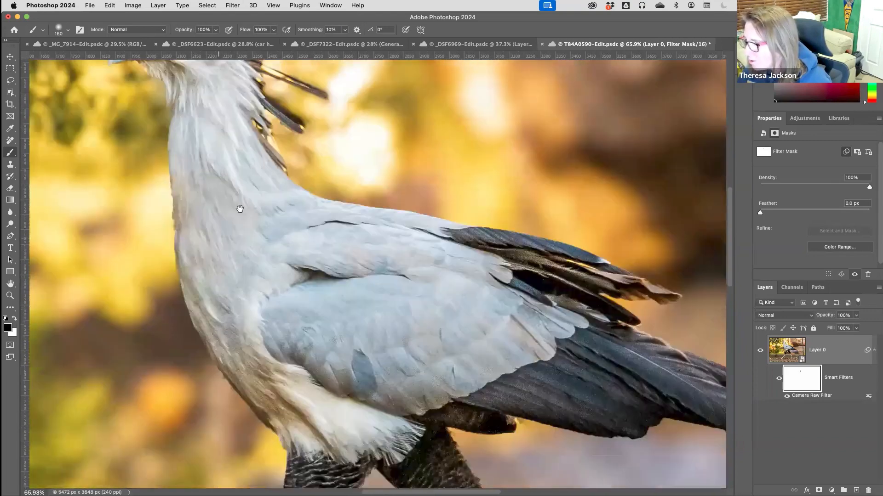
{"action": "scroll", "coordinate": [198, 166], "scroll_direction": "down", "scroll_amount": 10}
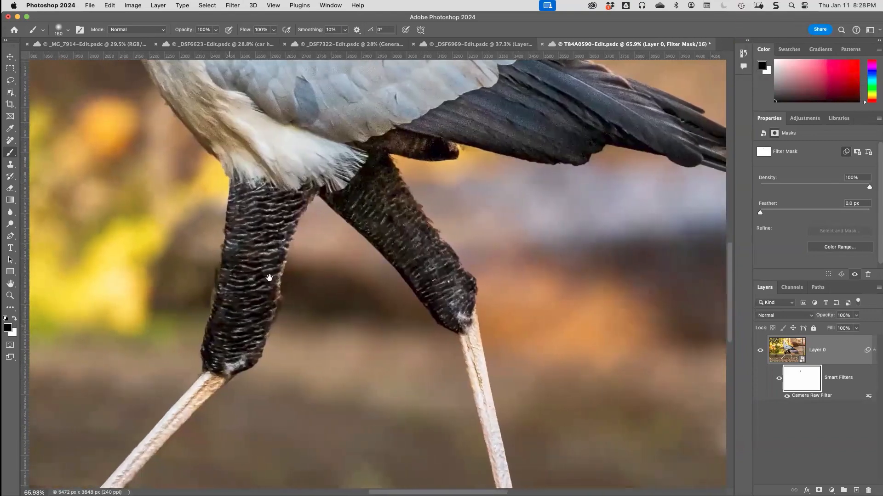
{"action": "scroll", "coordinate": [240, 313], "scroll_direction": "down", "scroll_amount": 8}
{"action": "scroll", "coordinate": [240, 313], "scroll_direction": "left", "scroll_amount": 7}
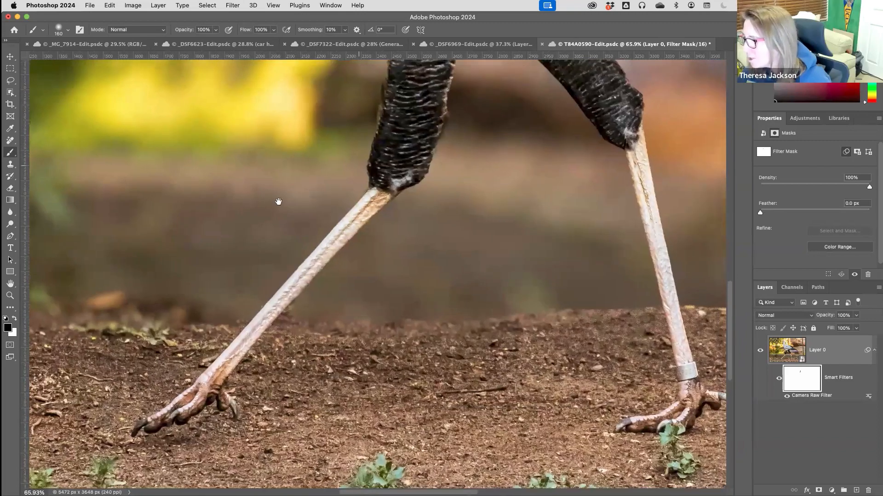
{"action": "scroll", "coordinate": [278, 201], "scroll_direction": "up", "scroll_amount": 3}
{"action": "scroll", "coordinate": [278, 201], "scroll_direction": "right", "scroll_amount": 5}
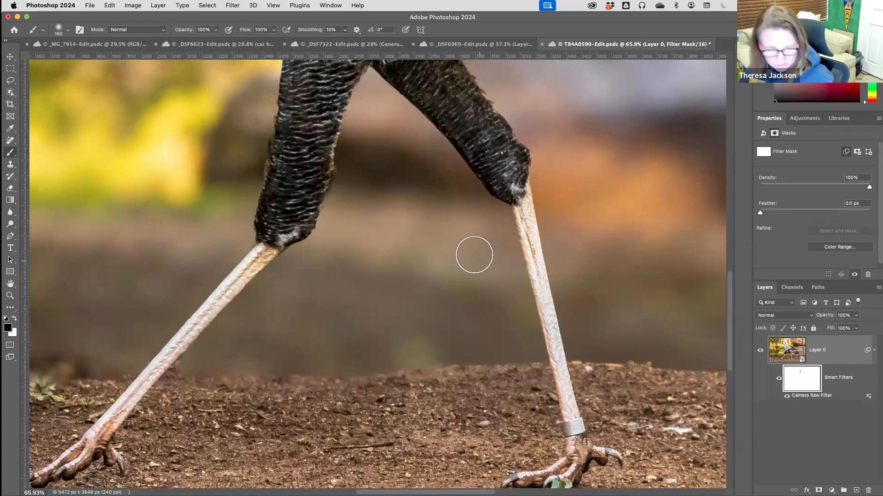
{"action": "scroll", "coordinate": [406, 247], "scroll_direction": "down", "scroll_amount": 1}
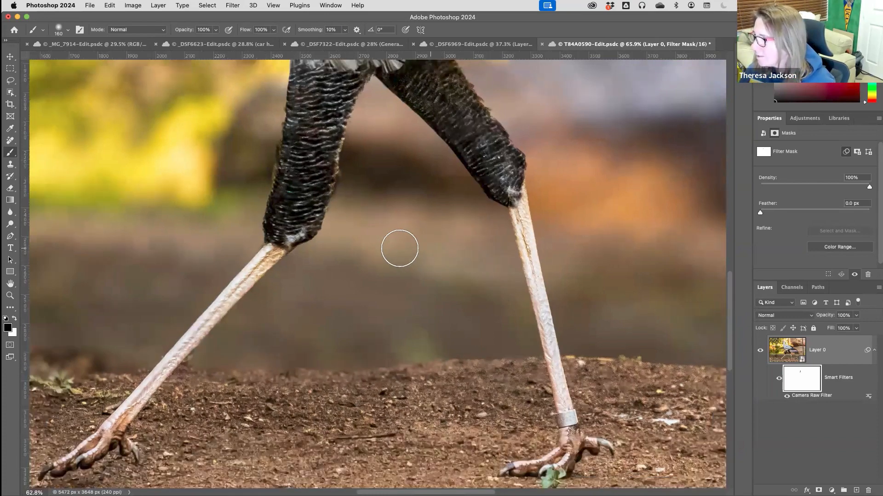
{"action": "scroll", "coordinate": [400, 248], "scroll_direction": "down", "scroll_amount": 3}
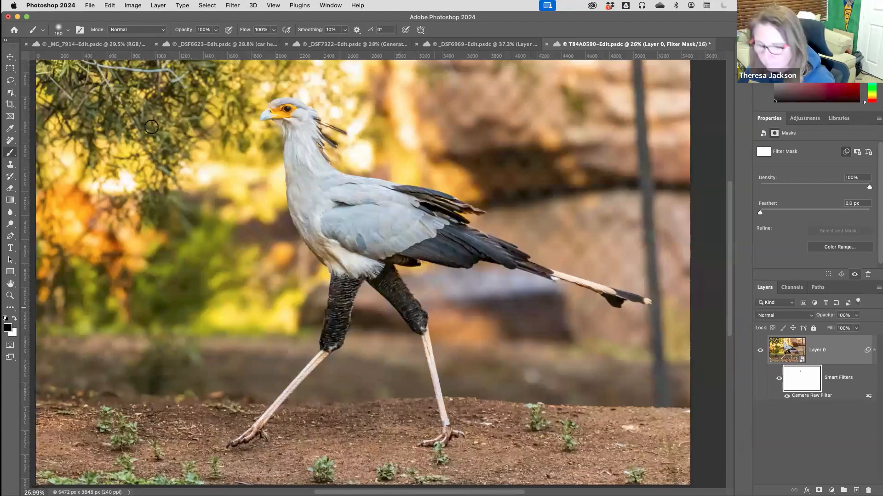
{"action": "scroll", "coordinate": [184, 133], "scroll_direction": "up", "scroll_amount": 1}
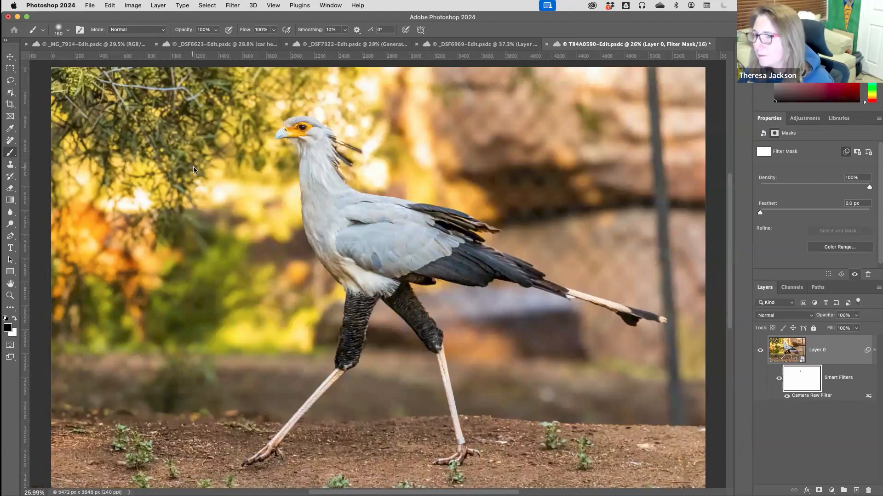
Open the cloud document _DSF8680-Edit from the Photo Society Preso folder.
{"action": "key", "text": "super+o"}
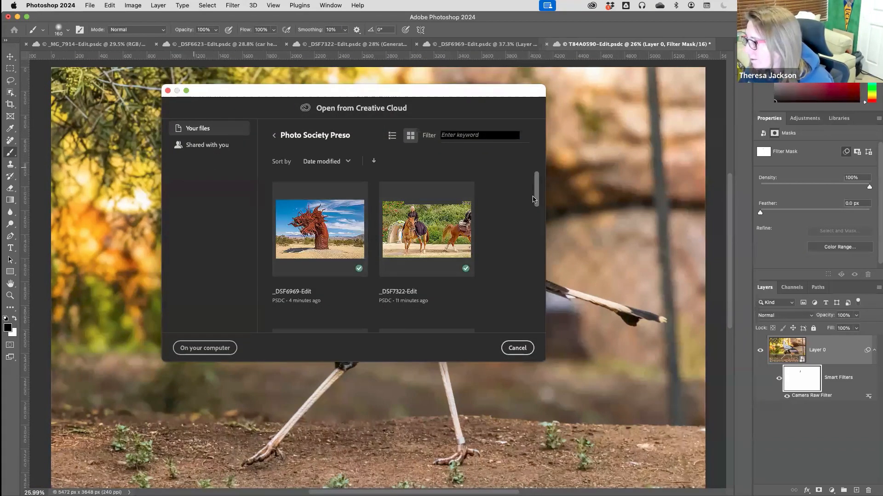
{"action": "scroll", "coordinate": [534, 199], "scroll_direction": "down", "scroll_amount": 3}
{"action": "scroll", "coordinate": [526, 250], "scroll_direction": "down", "scroll_amount": 3}
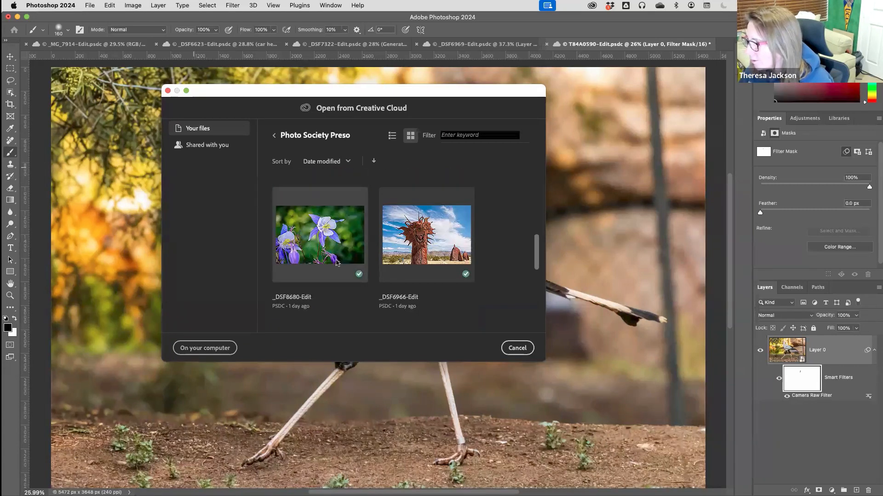
{"action": "left_click", "coordinate": [322, 252]}
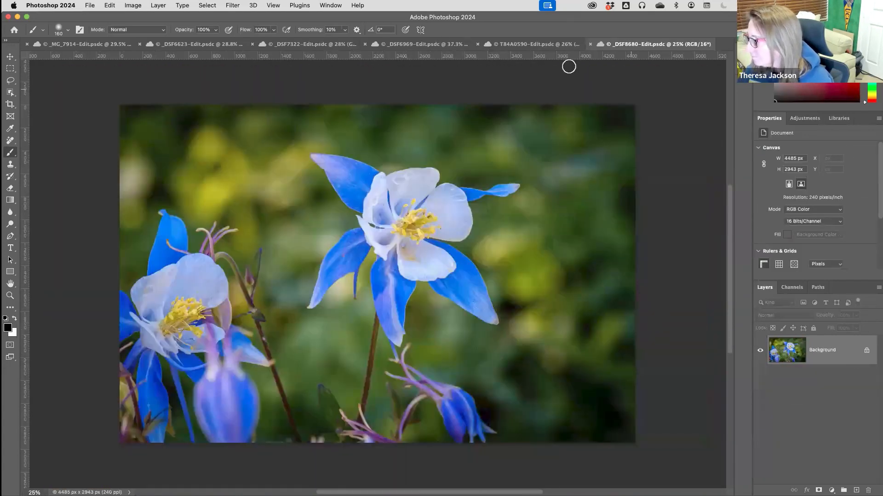
Open Neural Filters on the flower photo and enable Depth Blur with the Focus subject option.
{"action": "left_click", "coordinate": [233, 6]}
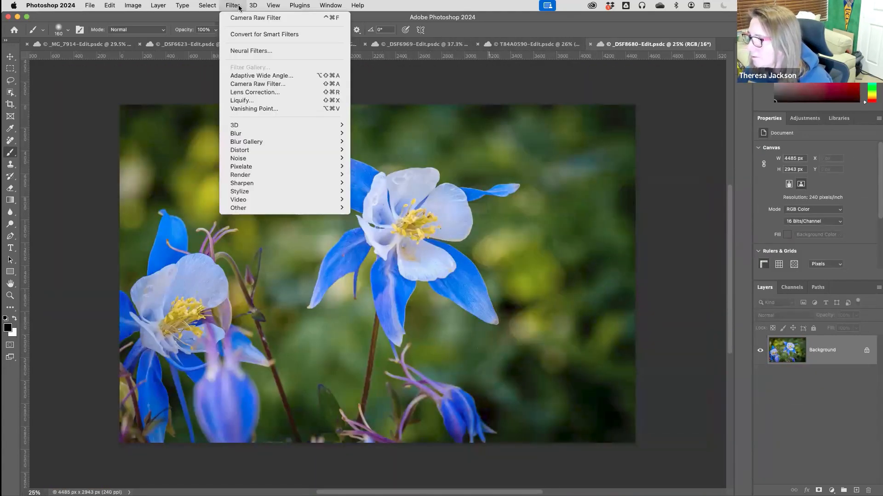
{"action": "left_click", "coordinate": [248, 52]}
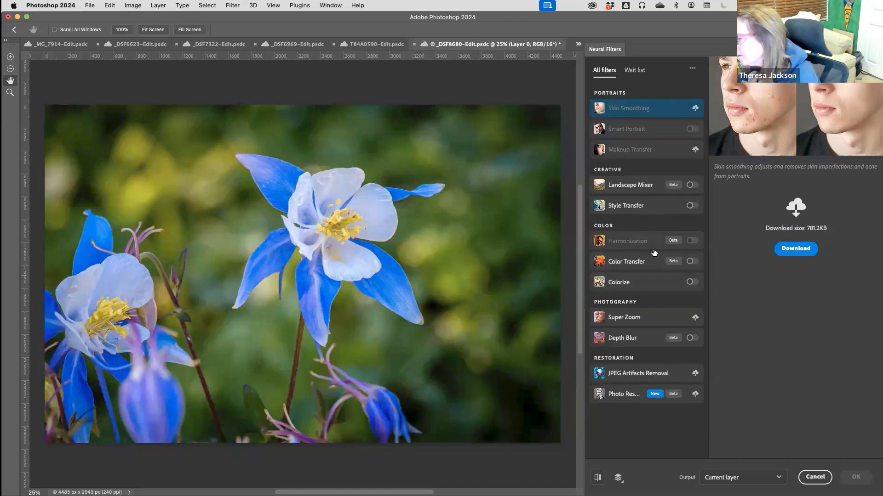
{"action": "left_click", "coordinate": [691, 338]}
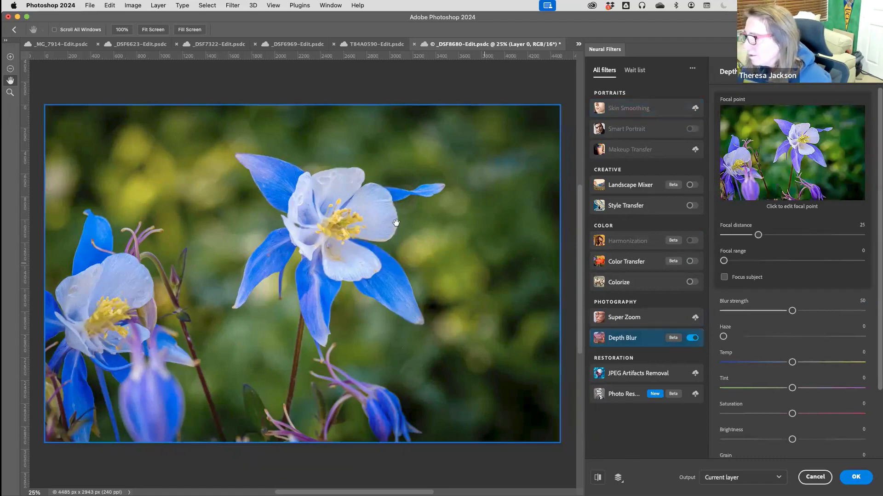
{"action": "left_click", "coordinate": [724, 278]}
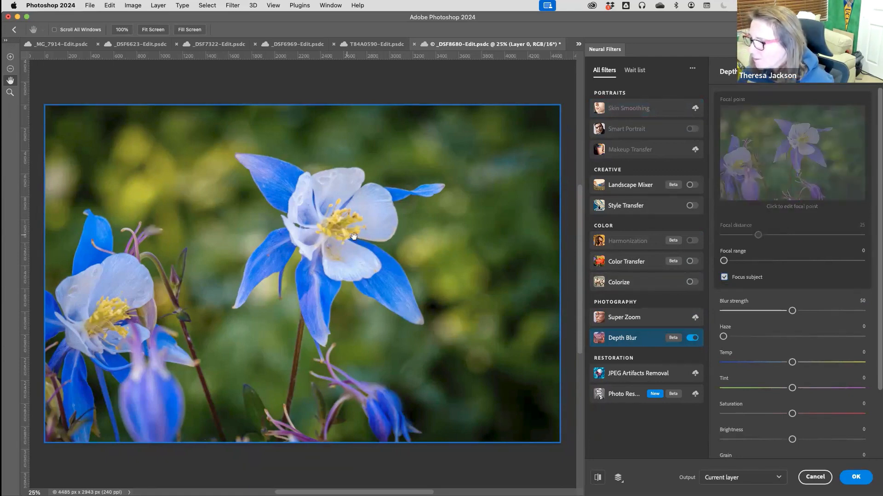
Set the Depth Blur's blur strength to 76 and brightness to -8, and apply it to the current layer.
{"action": "left_click_drag", "start_coordinate": [792, 311], "coordinate": [833, 312]}
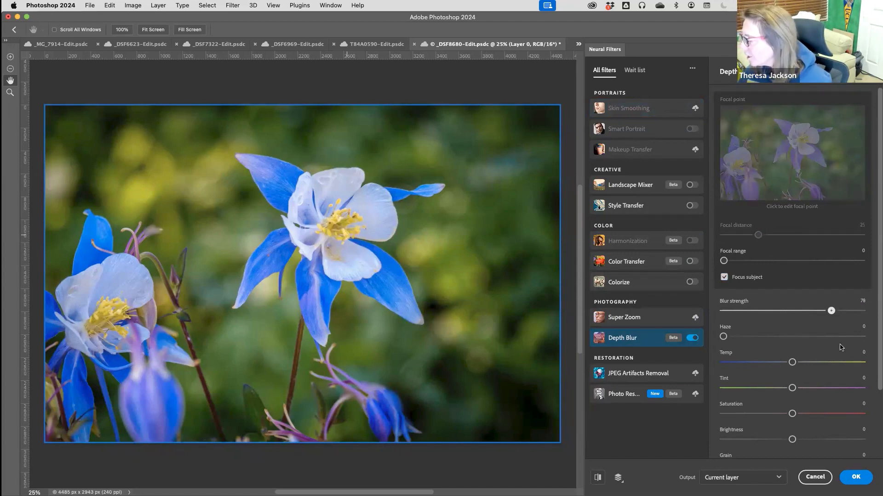
{"action": "left_click_drag", "start_coordinate": [839, 347], "coordinate": [838, 347]}
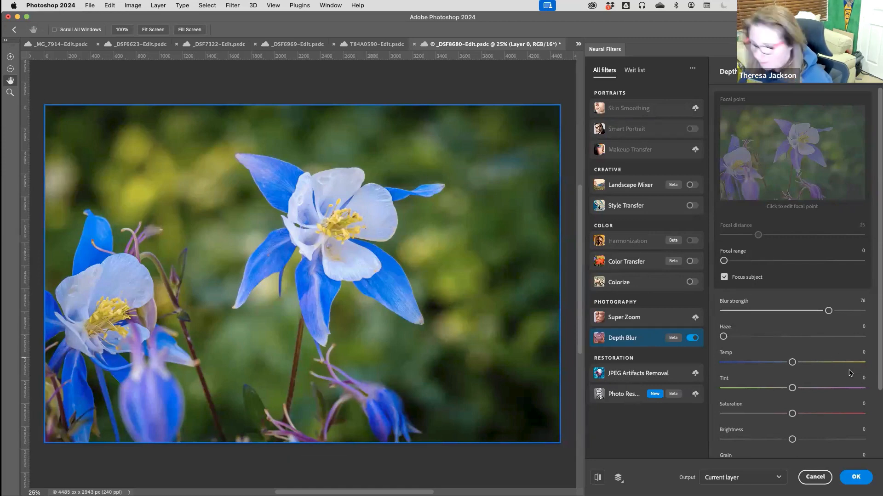
{"action": "scroll", "coordinate": [845, 371], "scroll_direction": "down", "scroll_amount": 4}
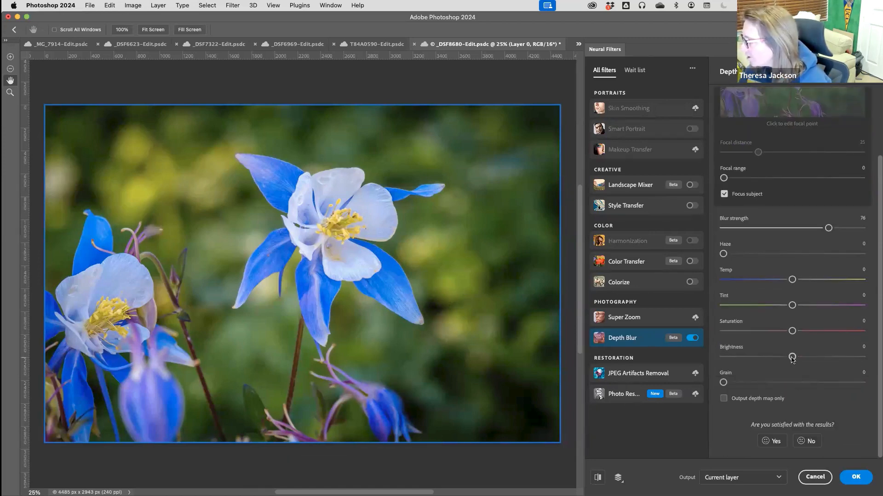
{"action": "left_click_drag", "start_coordinate": [792, 357], "coordinate": [782, 357]}
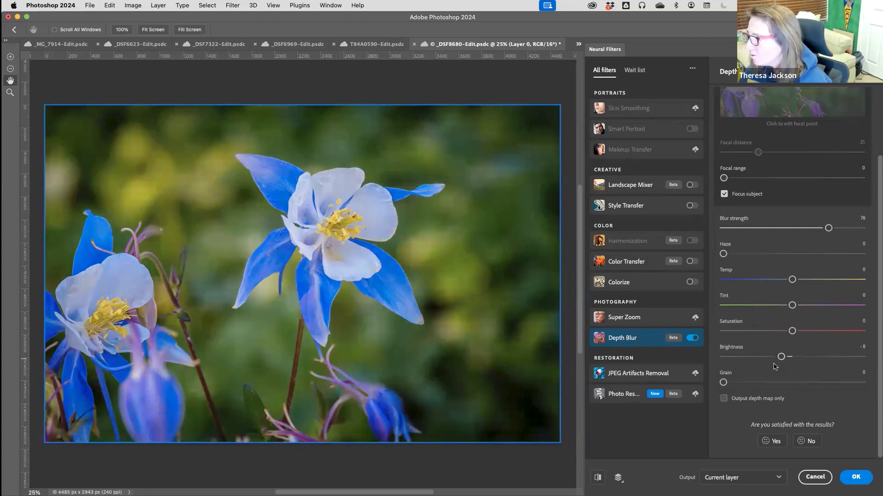
{"action": "left_click", "coordinate": [857, 478]}
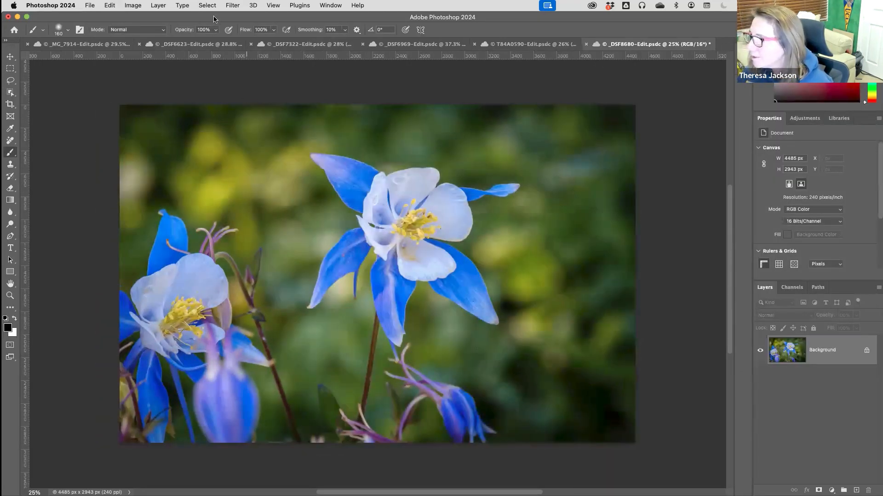
Reopen Neural Filters on the flower photo and enable Depth Blur again.
{"action": "left_click", "coordinate": [233, 6]}
{"action": "left_click", "coordinate": [236, 19]}
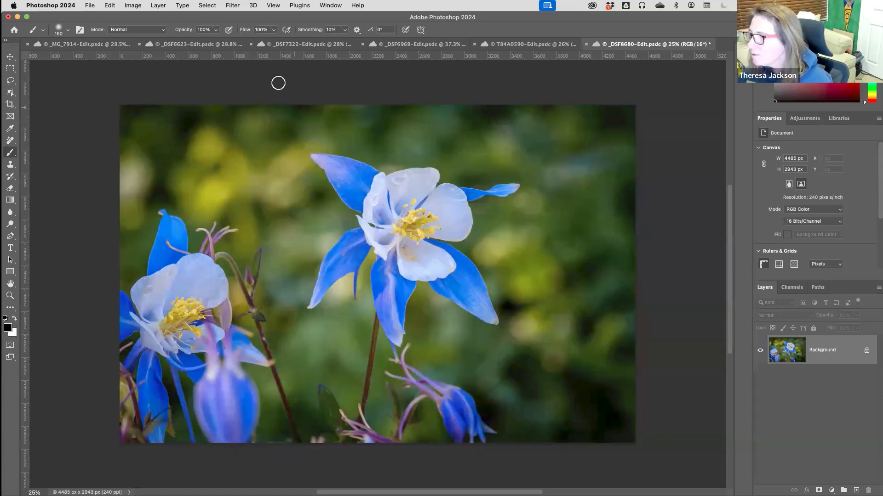
{"action": "left_click", "coordinate": [233, 6]}
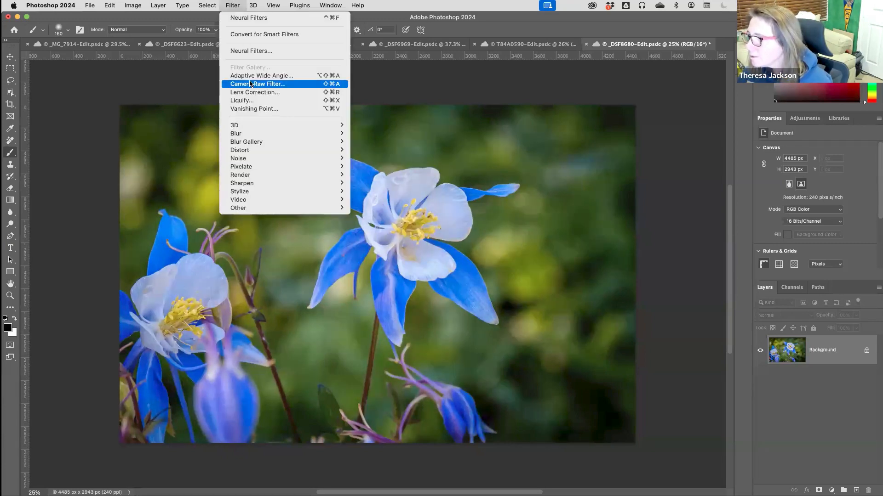
{"action": "left_click", "coordinate": [255, 52]}
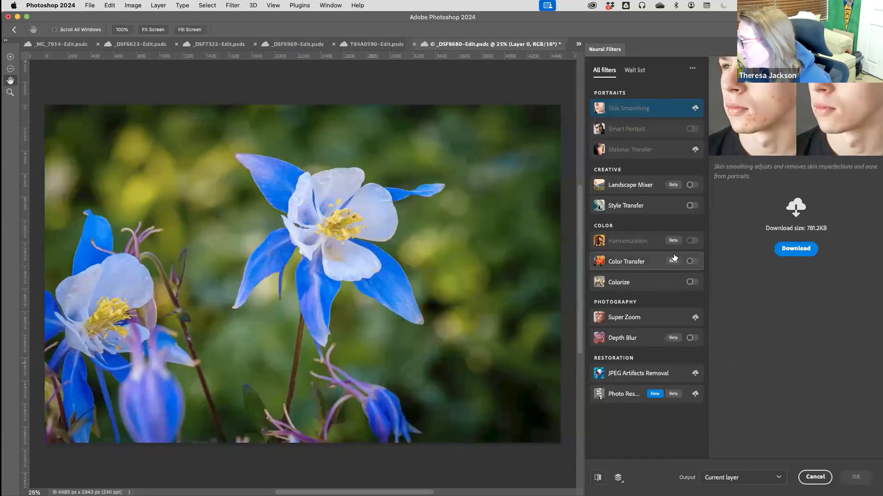
{"action": "left_click", "coordinate": [691, 339]}
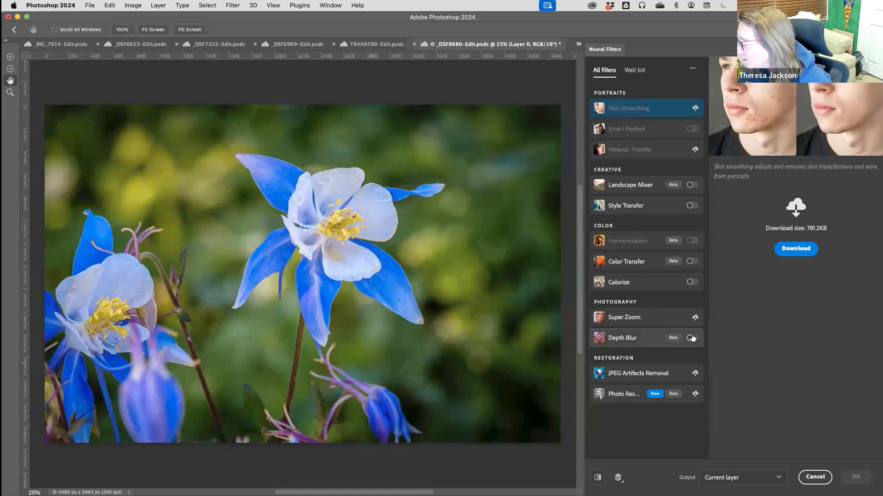
Set the Depth Blur to a blur strength of 80 with Focus subject, and output it to a new layer.
{"action": "left_click", "coordinate": [775, 480]}
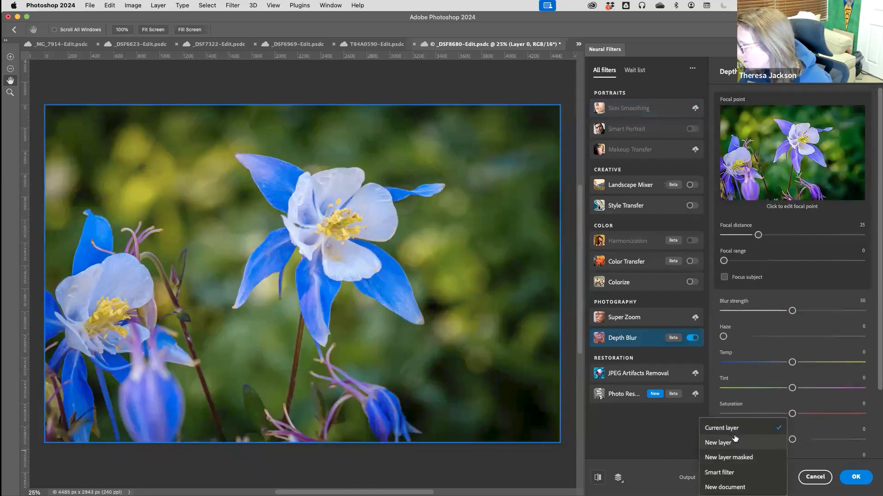
{"action": "left_click", "coordinate": [735, 442]}
{"action": "left_click_drag", "start_coordinate": [791, 311], "coordinate": [834, 311]}
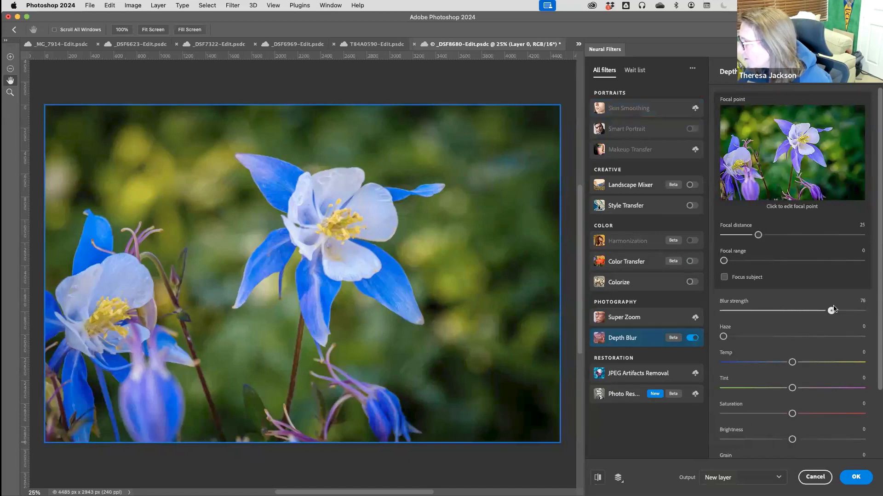
{"action": "left_click", "coordinate": [749, 278]}
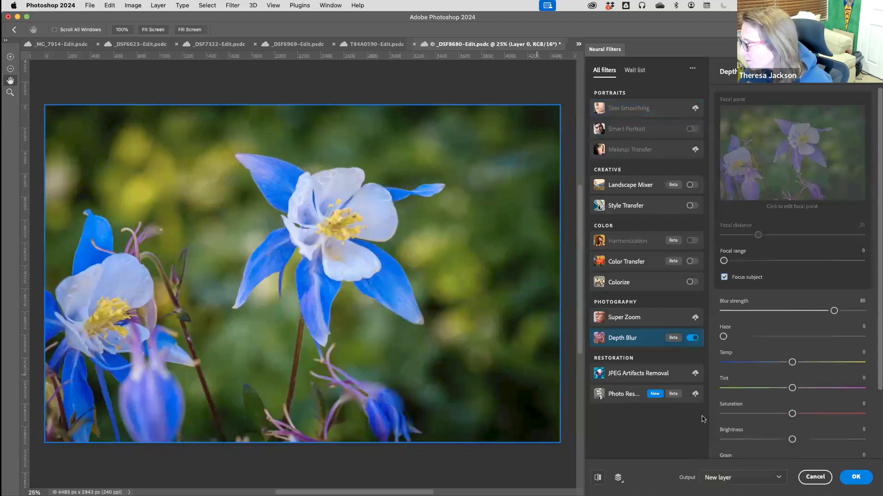
{"action": "left_click", "coordinate": [855, 478]}
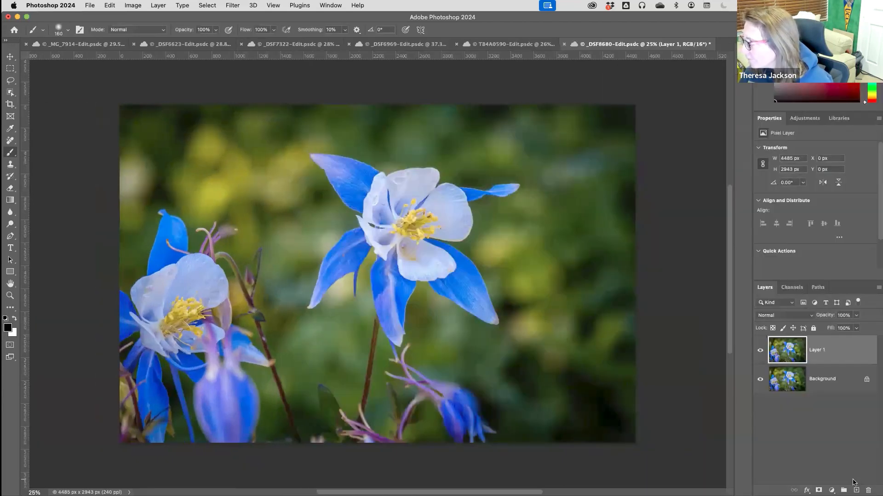
Compare the flower photo with and without the Depth Blur by toggling Layer 1's visibility.
{"action": "left_click", "coordinate": [761, 350]}
{"action": "left_click", "coordinate": [761, 351]}
{"action": "left_click", "coordinate": [761, 350]}
{"action": "left_click", "coordinate": [761, 352]}
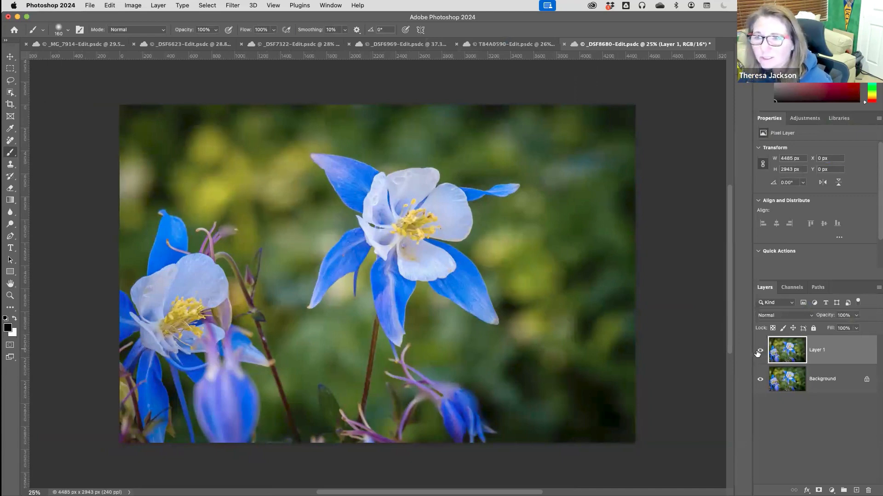
{"action": "left_click", "coordinate": [760, 351]}
{"action": "left_click", "coordinate": [760, 351]}
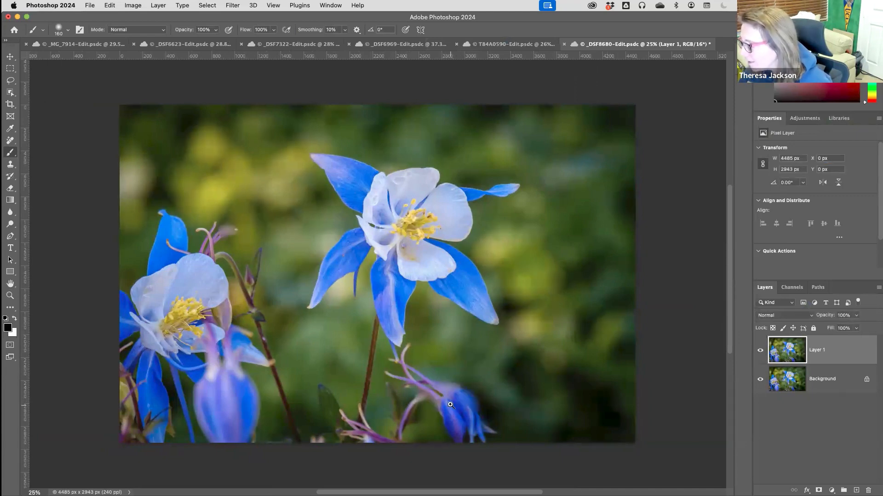
Add a layer mask to Layer 1 and paint black over the drooping blue bud and its stem to remove the blur there.
{"action": "scroll", "coordinate": [459, 390], "scroll_direction": "up", "scroll_amount": 5}
{"action": "left_click_drag", "start_coordinate": [422, 348], "coordinate": [367, 264]}
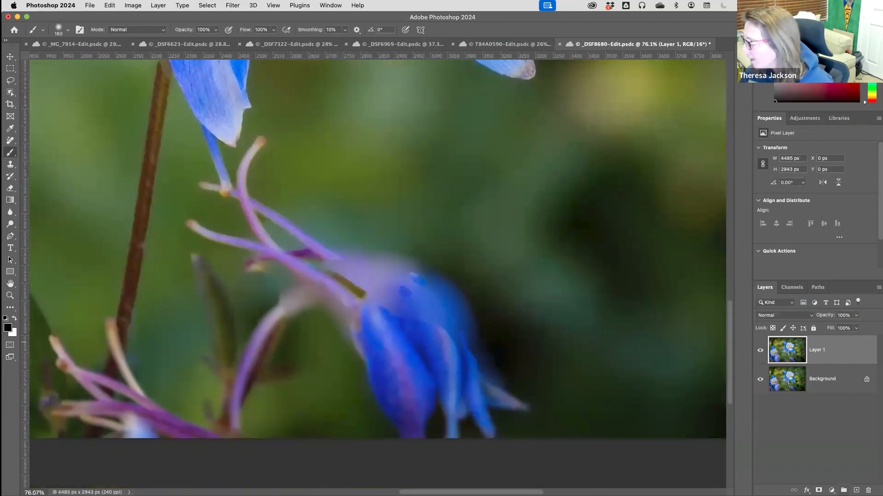
{"action": "left_click", "coordinate": [819, 491]}
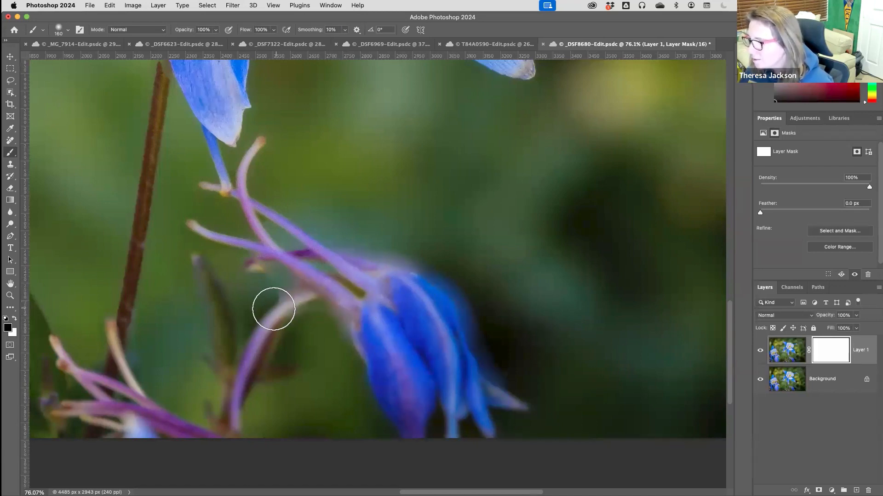
{"action": "mouse_move", "coordinate": [314, 276]}
{"action": "left_mouse_down"}
{"action": "mouse_move", "coordinate": [253, 262]}
{"action": "mouse_move", "coordinate": [304, 262]}
{"action": "mouse_move", "coordinate": [377, 334]}
{"action": "mouse_move", "coordinate": [374, 347]}
{"action": "mouse_move", "coordinate": [448, 358]}
{"action": "mouse_move", "coordinate": [459, 336]}
{"action": "left_mouse_up"}
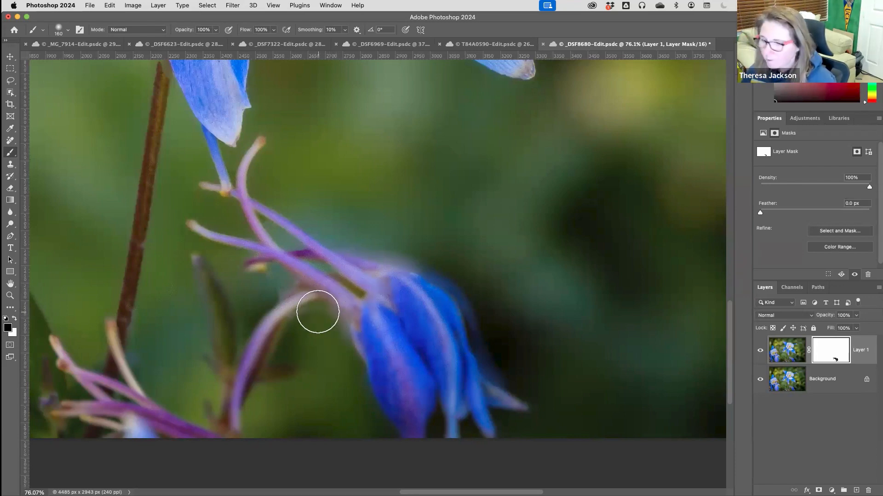
{"action": "key", "text": "super+0"}
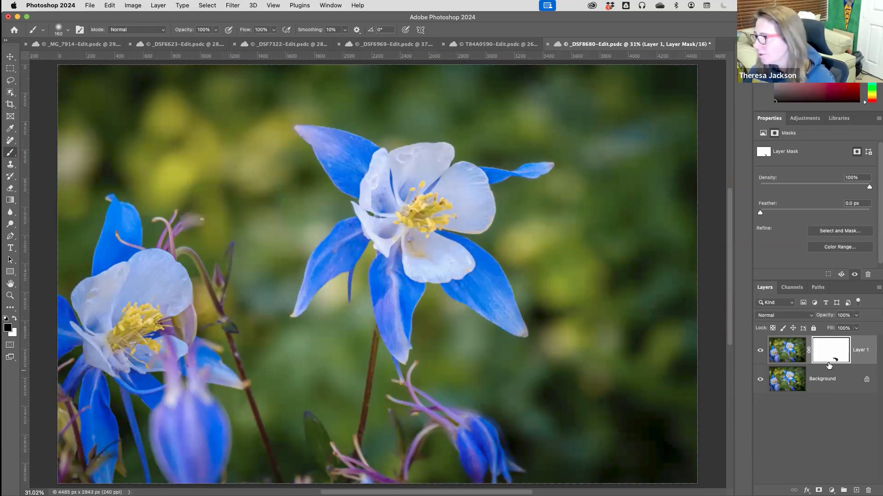
Add a Curves adjustment layer above Layer 1.
{"action": "left_click", "coordinate": [791, 357]}
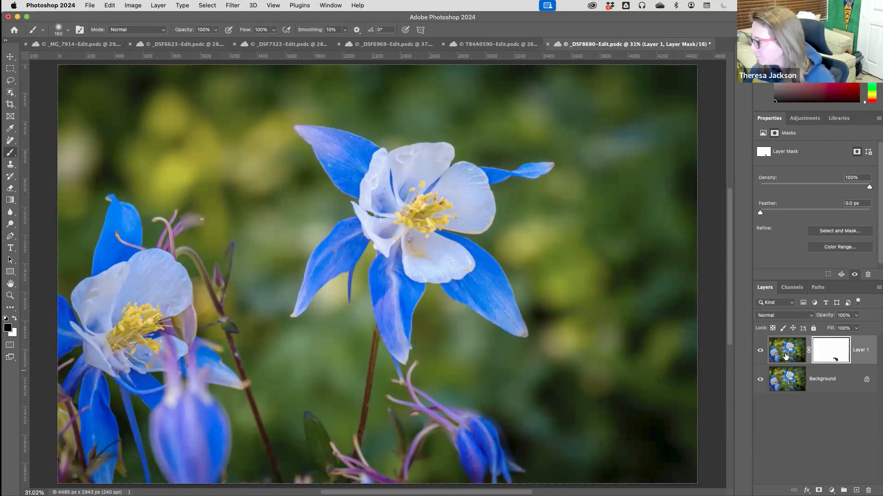
{"action": "left_click", "coordinate": [831, 491]}
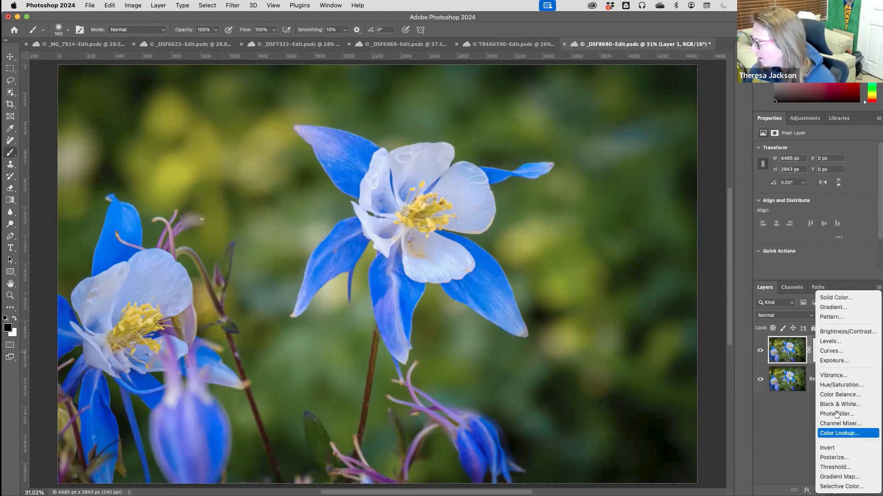
{"action": "left_click", "coordinate": [832, 351]}
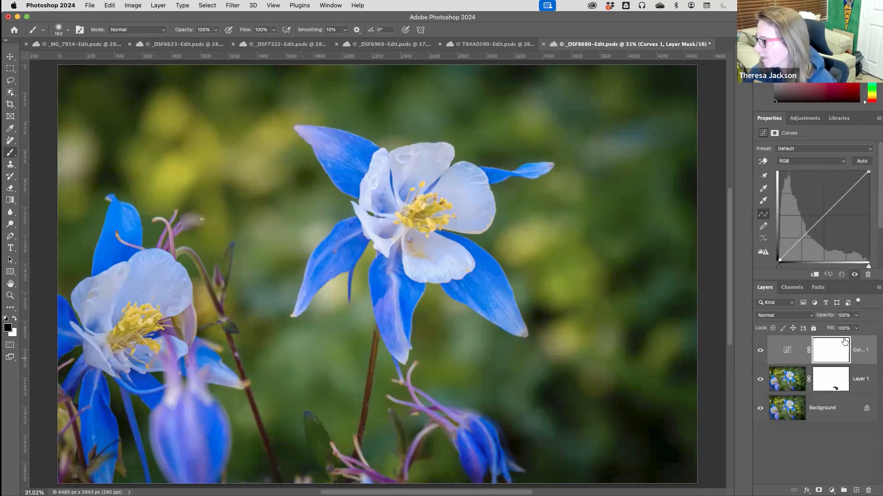
Darken the photo by lowering the curve's midtones and white point, and set the Curves layer's blend mode to Luminosity.
{"action": "mouse_move", "coordinate": [821, 215]}
{"action": "left_mouse_down"}
{"action": "mouse_move", "coordinate": [828, 243]}
{"action": "mouse_move", "coordinate": [827, 230]}
{"action": "left_mouse_up"}
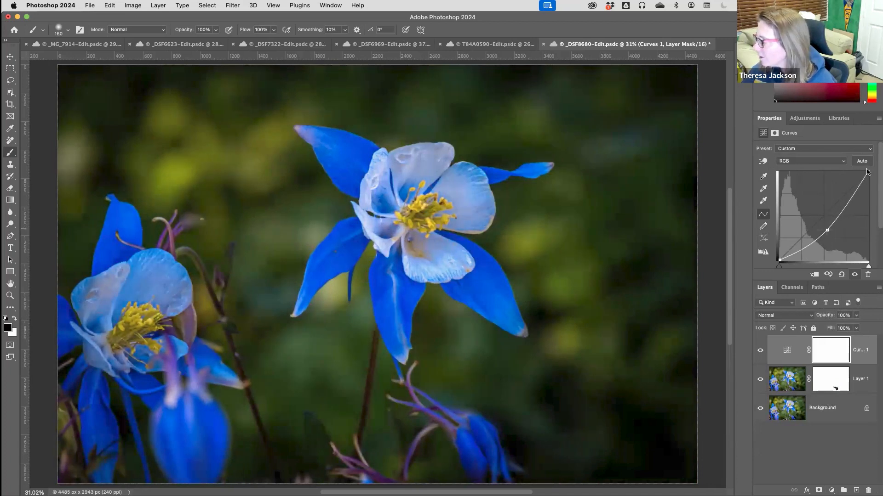
{"action": "left_click_drag", "start_coordinate": [867, 172], "coordinate": [868, 183]}
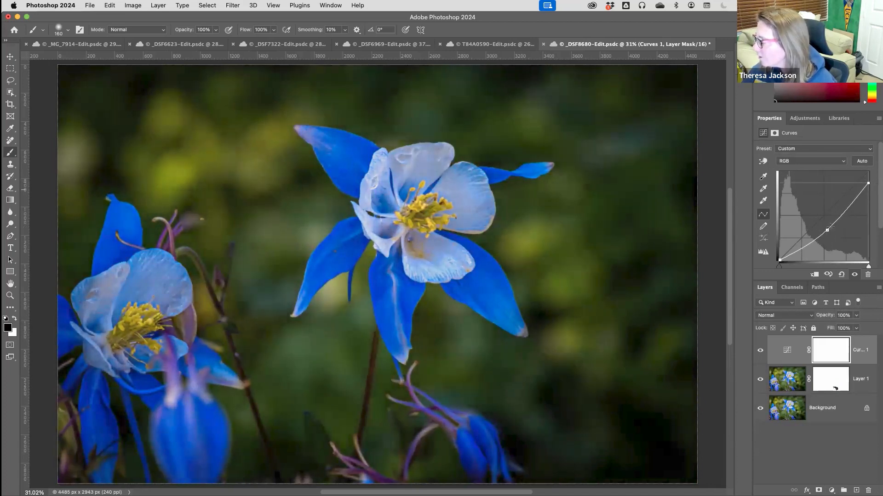
{"action": "left_click", "coordinate": [787, 317]}
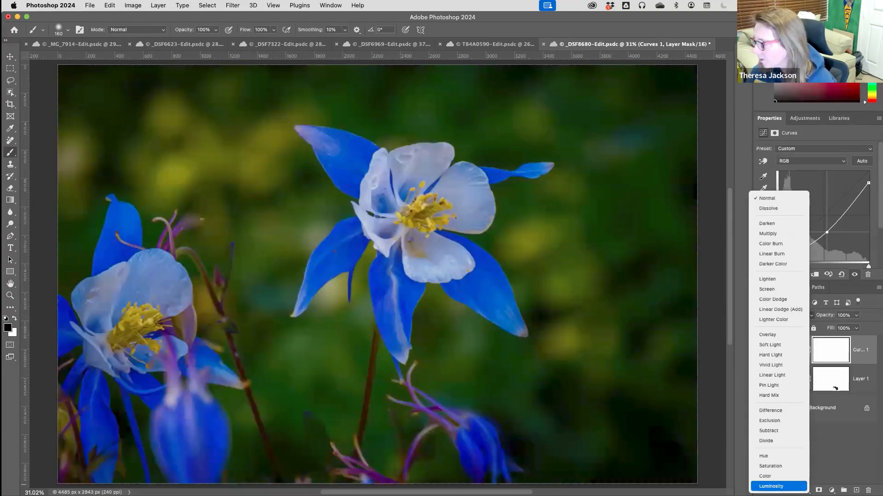
{"action": "left_click", "coordinate": [778, 487]}
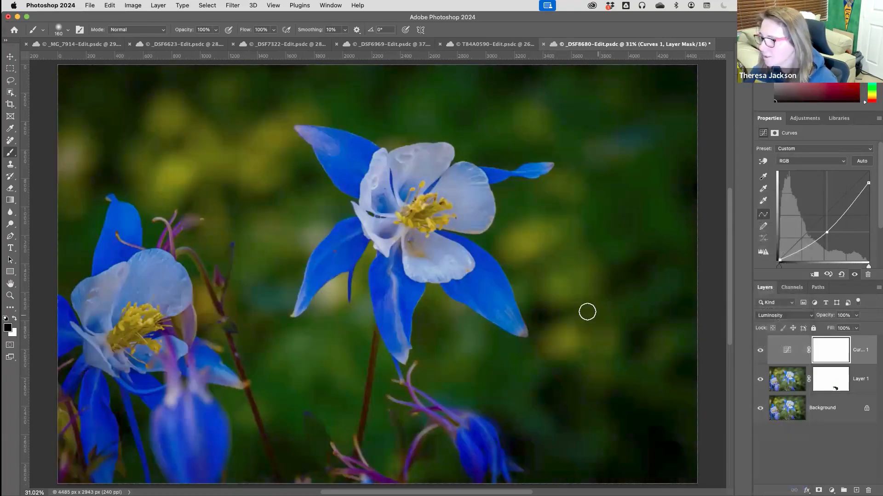
Draw a black-to-white radial gradient on the Curves layer's mask, centred on the main flower, with a scale of about 24%.
{"action": "left_click", "coordinate": [10, 202]}
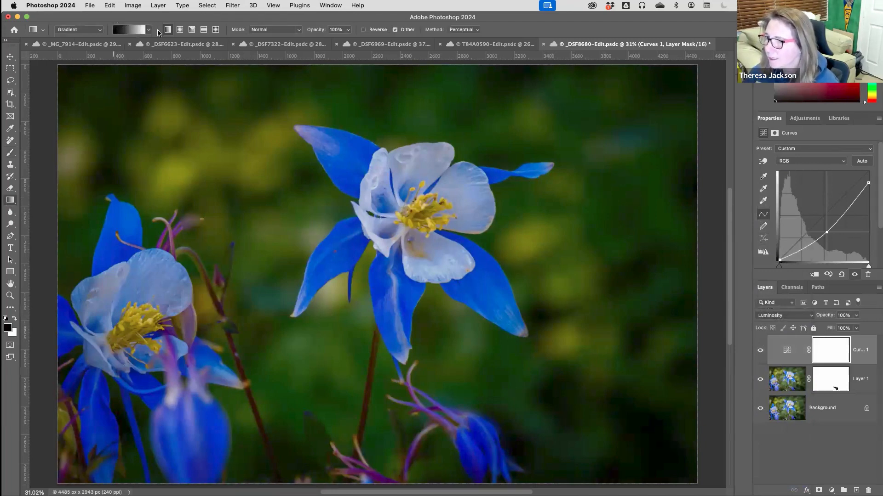
{"action": "left_click", "coordinate": [180, 31]}
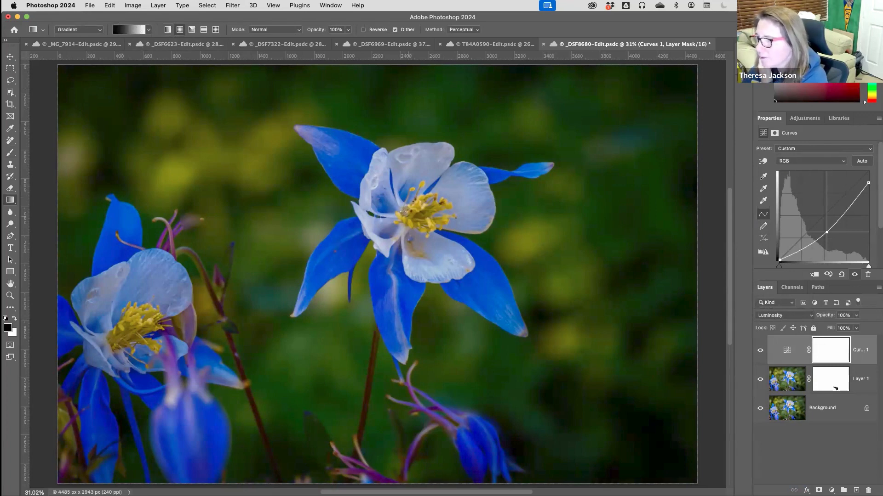
{"action": "left_click_drag", "start_coordinate": [417, 211], "coordinate": [537, 308]}
{"action": "left_click_drag", "start_coordinate": [417, 213], "coordinate": [413, 235]}
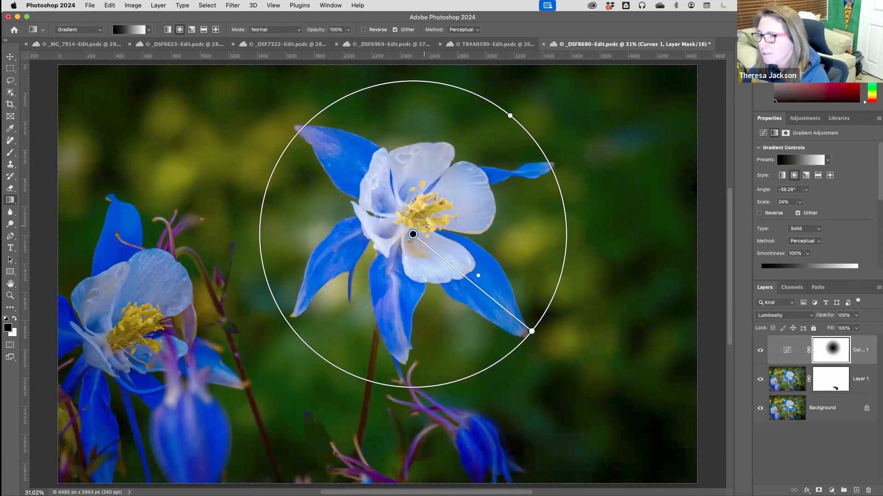
Reshape the mask gradient into an ellipse angled about 25° with a scale of about 30%, centred on the main flower's stamens.
{"action": "left_click_drag", "start_coordinate": [509, 115], "coordinate": [467, 168]}
{"action": "left_click_drag", "start_coordinate": [532, 332], "coordinate": [588, 151]}
{"action": "left_click_drag", "start_coordinate": [414, 234], "coordinate": [469, 197]}
{"action": "left_click_drag", "start_coordinate": [473, 197], "coordinate": [473, 197]}
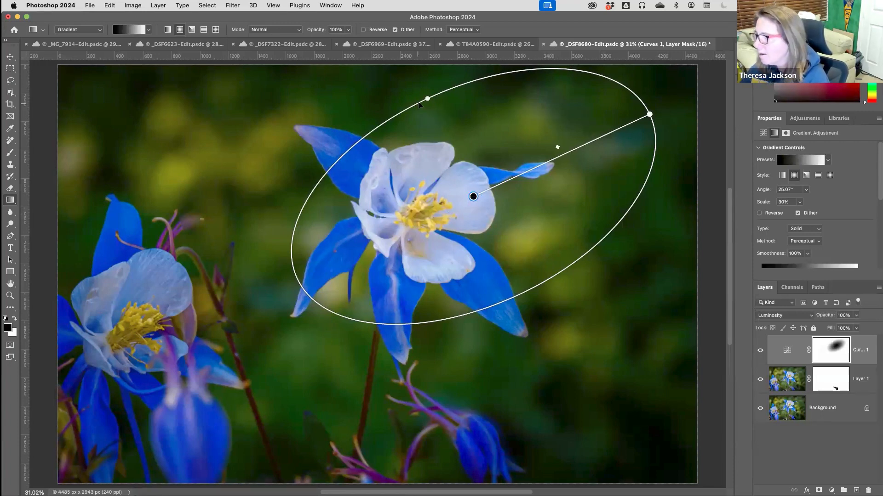
{"action": "mouse_move", "coordinate": [415, 106]}
{"action": "left_mouse_down"}
{"action": "mouse_move", "coordinate": [420, 120]}
{"action": "mouse_move", "coordinate": [415, 110]}
{"action": "left_mouse_up"}
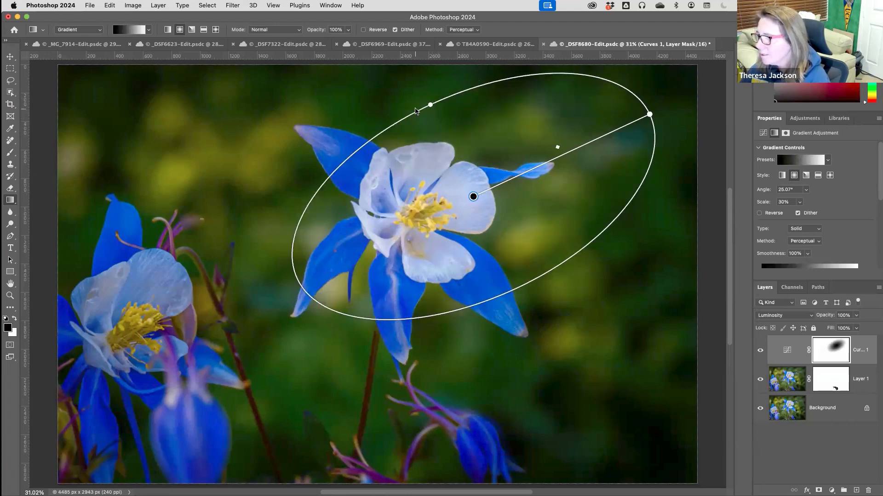
{"action": "left_click_drag", "start_coordinate": [479, 198], "coordinate": [459, 205]}
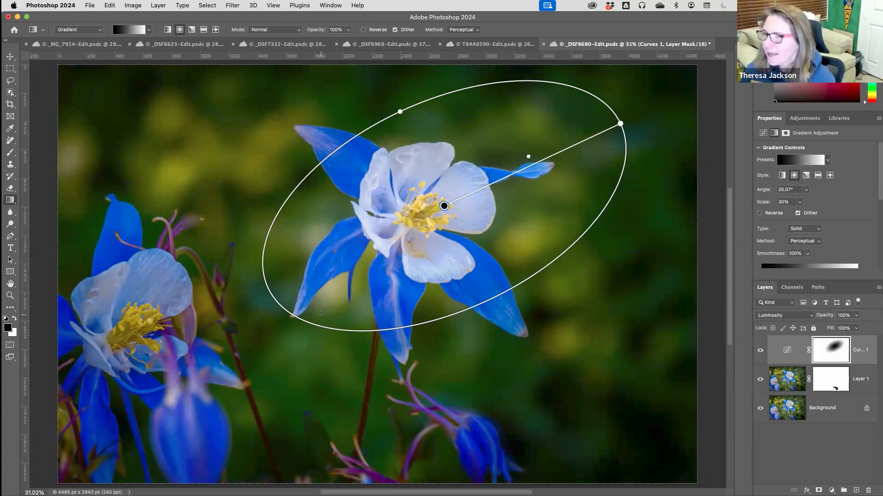
Examine the Save As options for storing the flower document in Creative Cloud or on the computer, and cancel.
{"action": "left_click", "coordinate": [91, 5]}
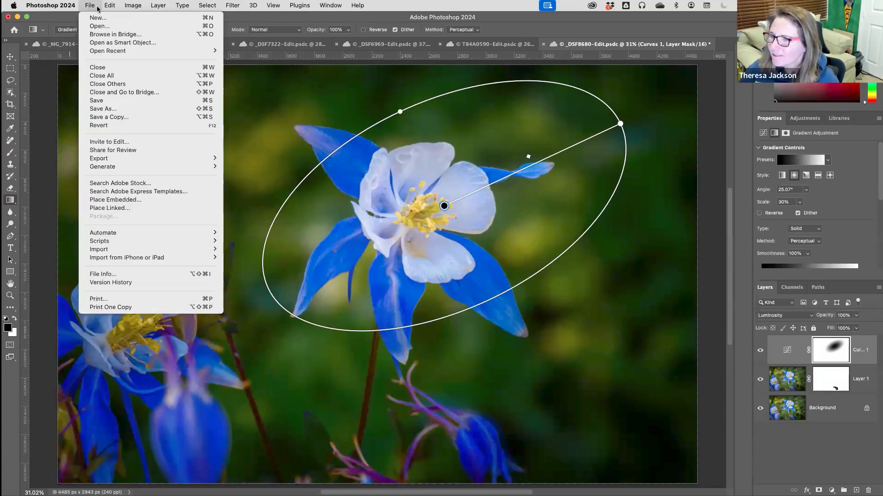
{"action": "left_click", "coordinate": [127, 108]}
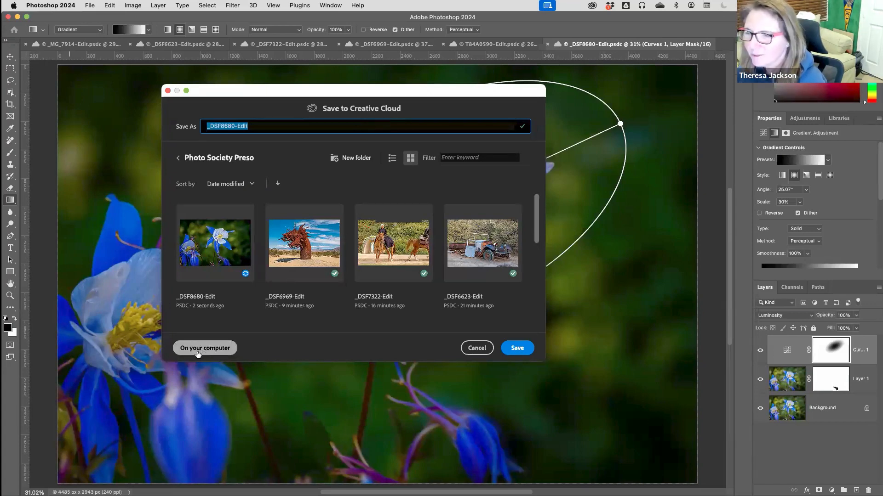
{"action": "left_click", "coordinate": [474, 351]}
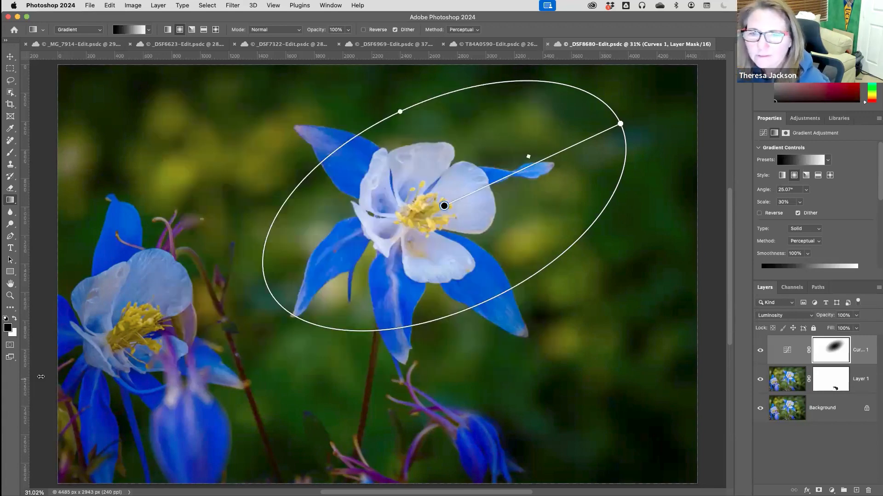